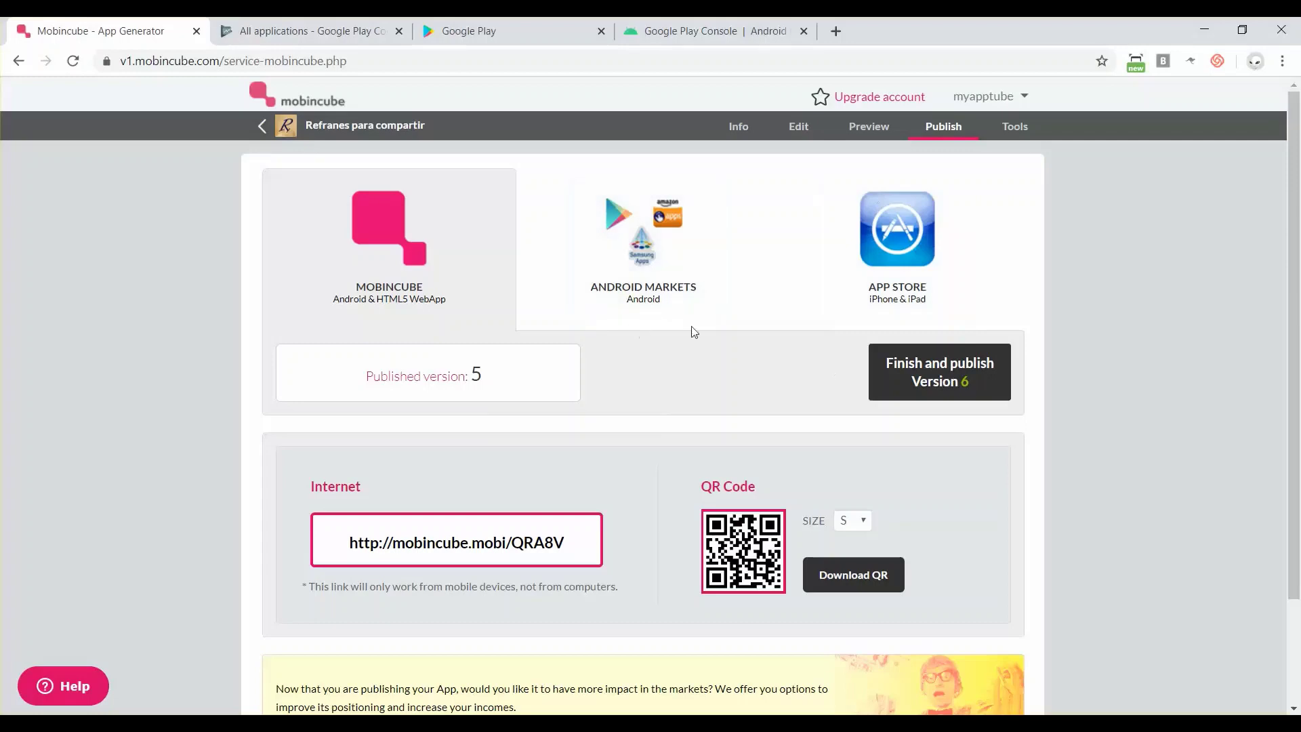
- Download the version 5 APK package of Refranes para compartir from the Android Markets publishing section
click(666, 269)
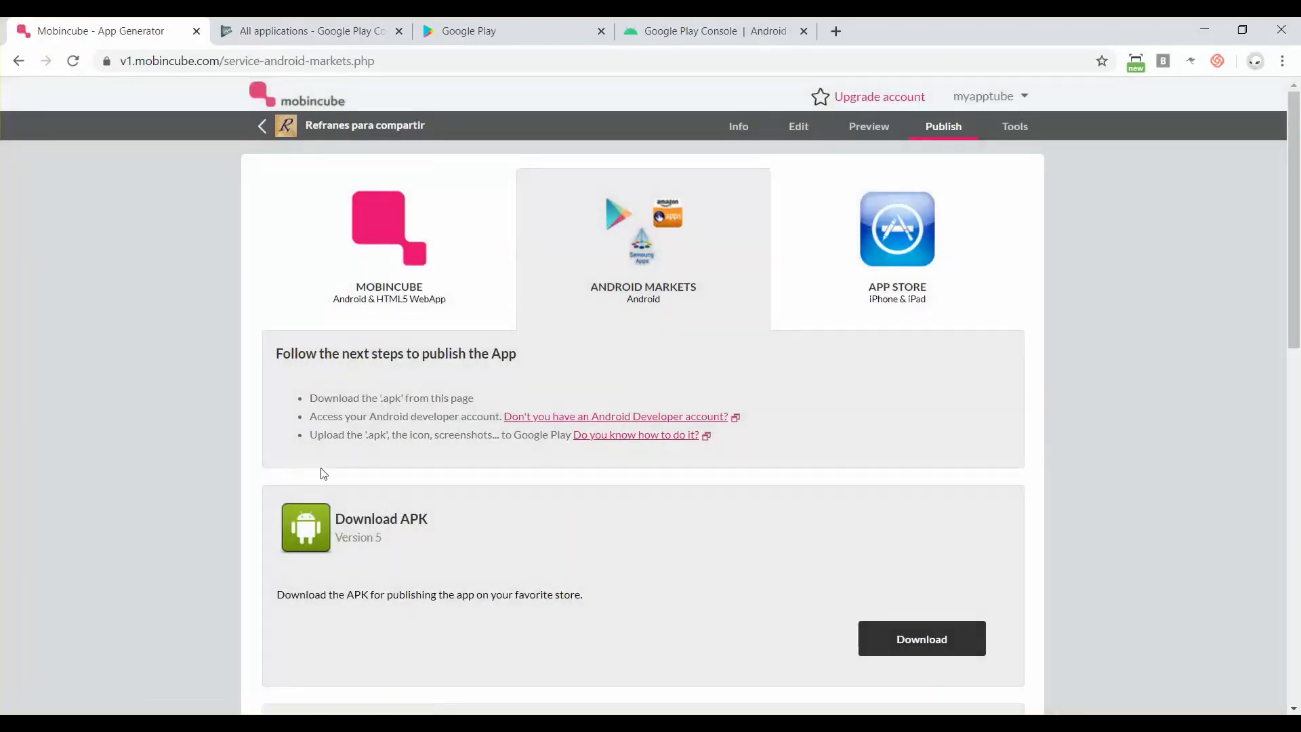
scroll(322, 471, down, 1)
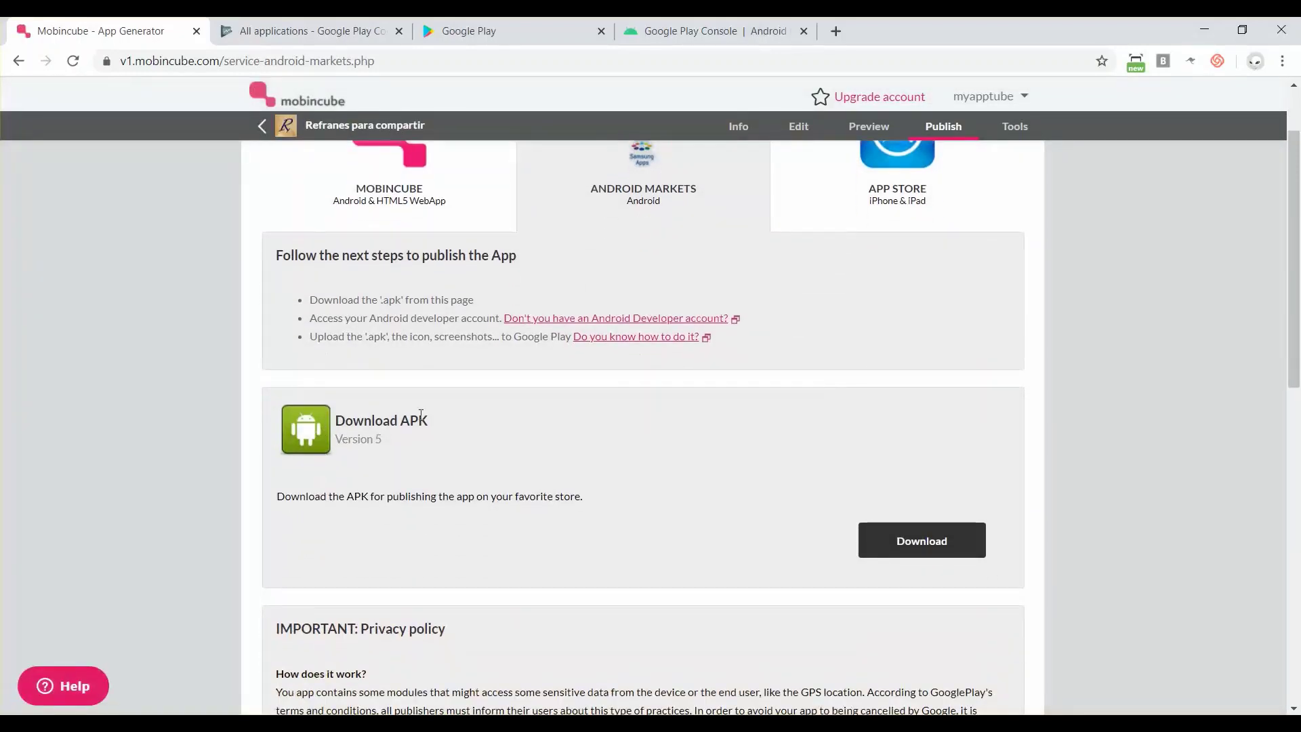
scroll(515, 478, down, 1)
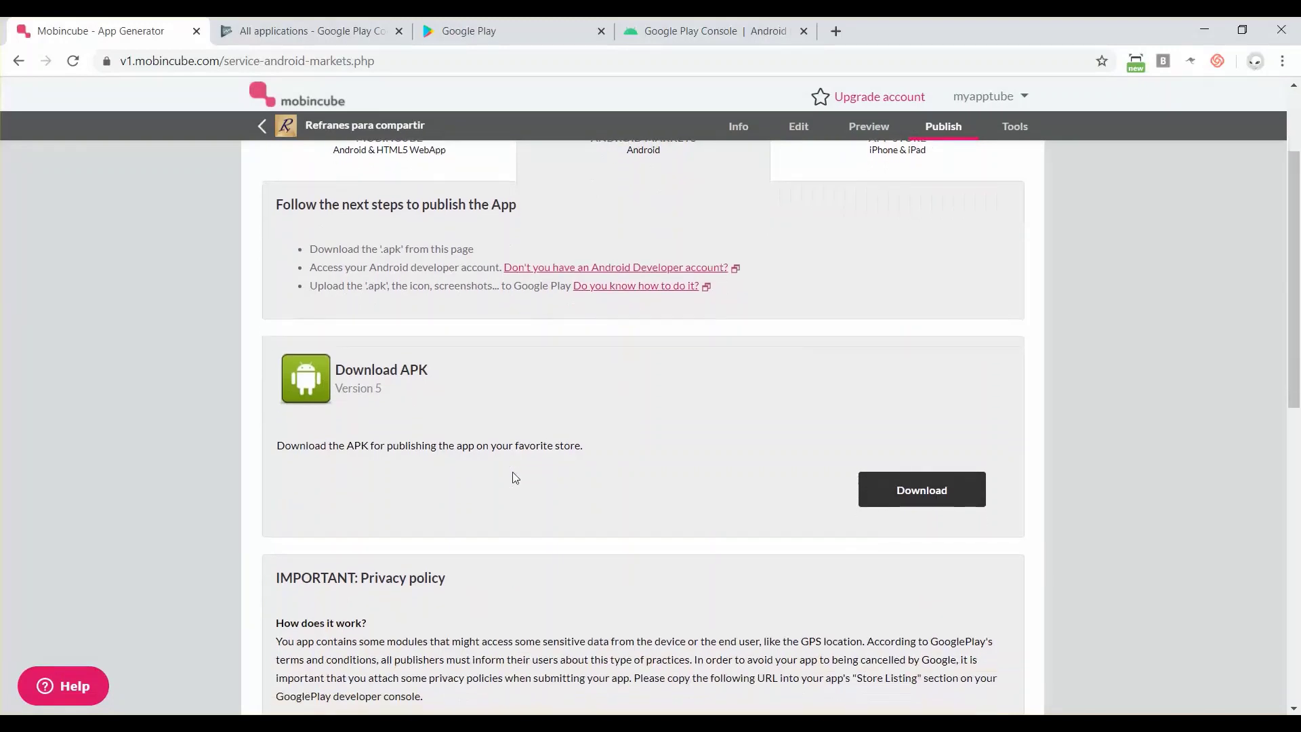
scroll(513, 478, down, 1)
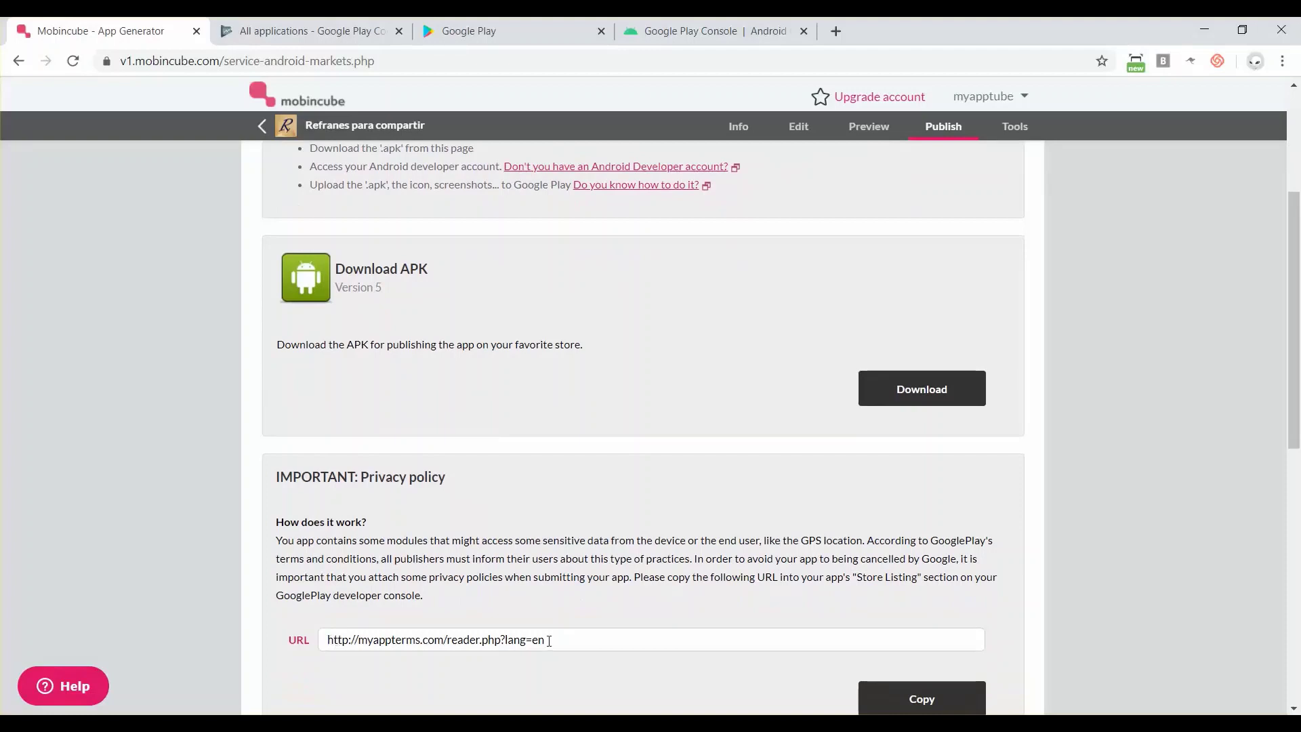
scroll(549, 641, up, 1)
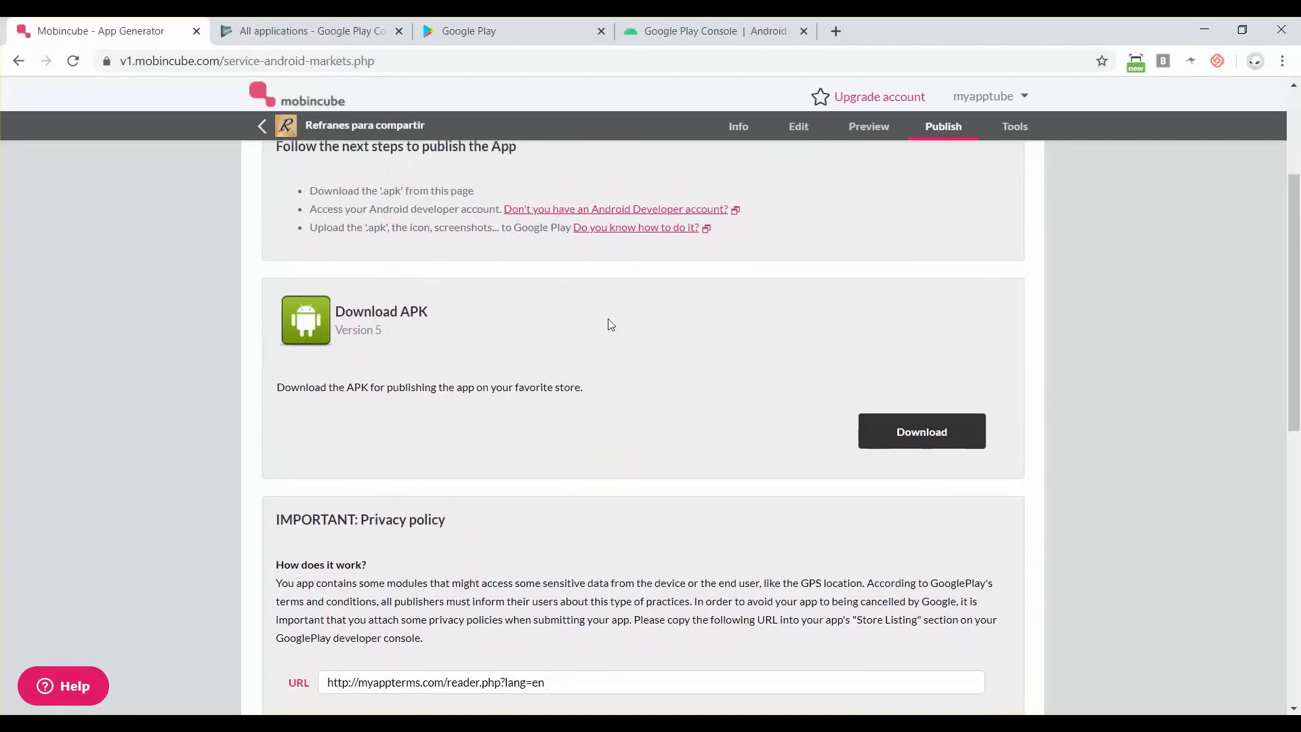
click(914, 438)
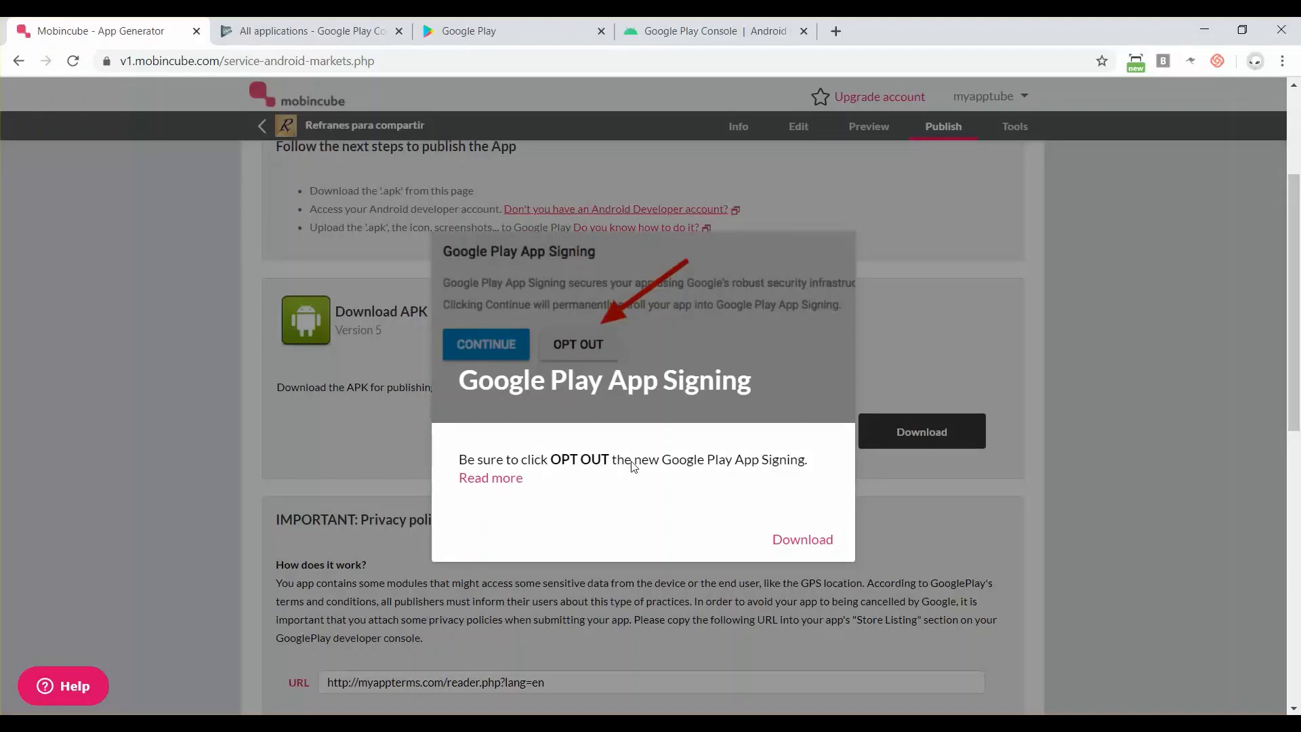
click(813, 550)
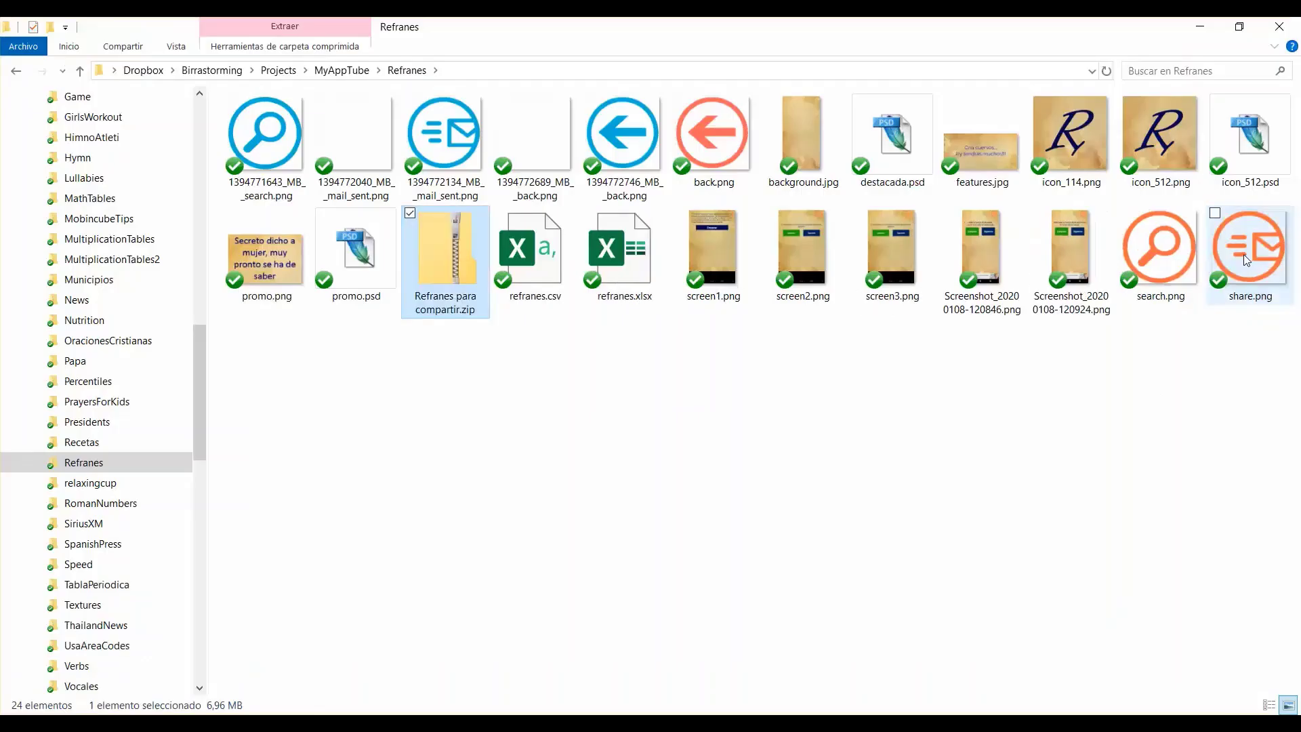
- Extract Refranes para compartir.zip into the proposed subfolder of the Refranes project folder
double_click(429, 248)
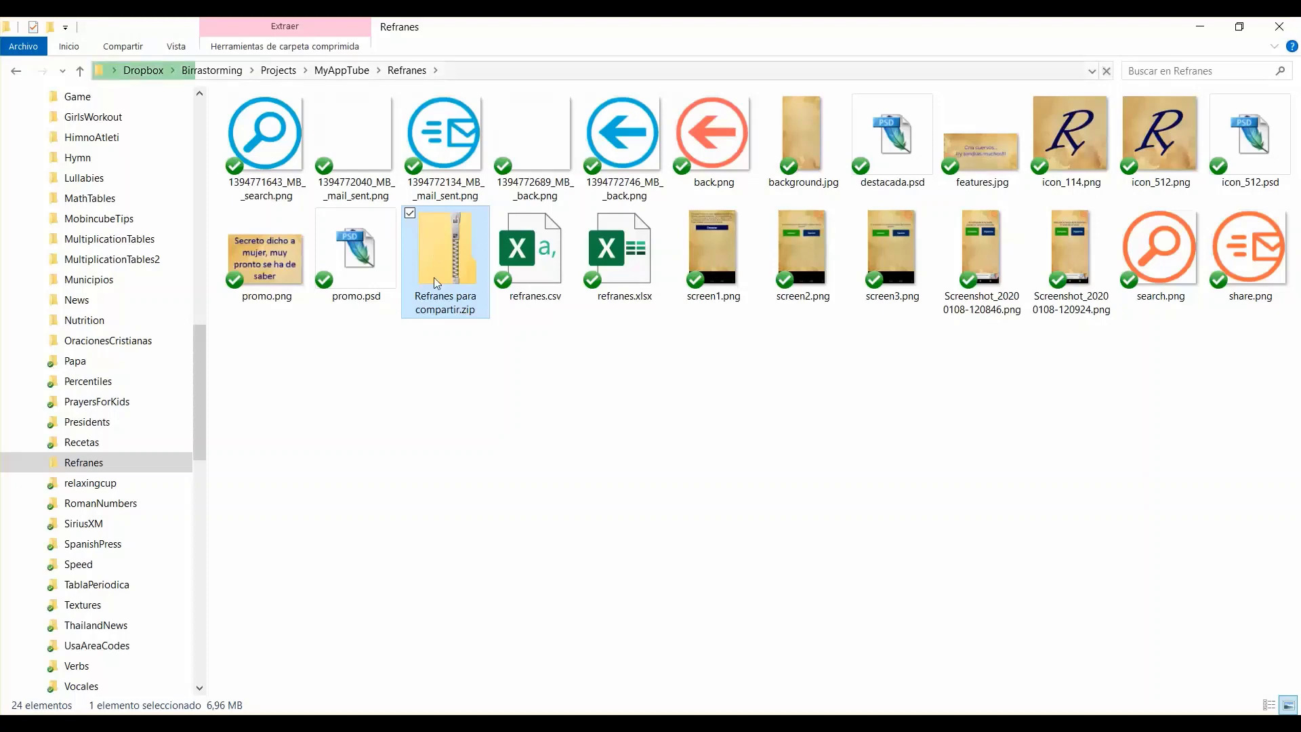
right_click(448, 243)
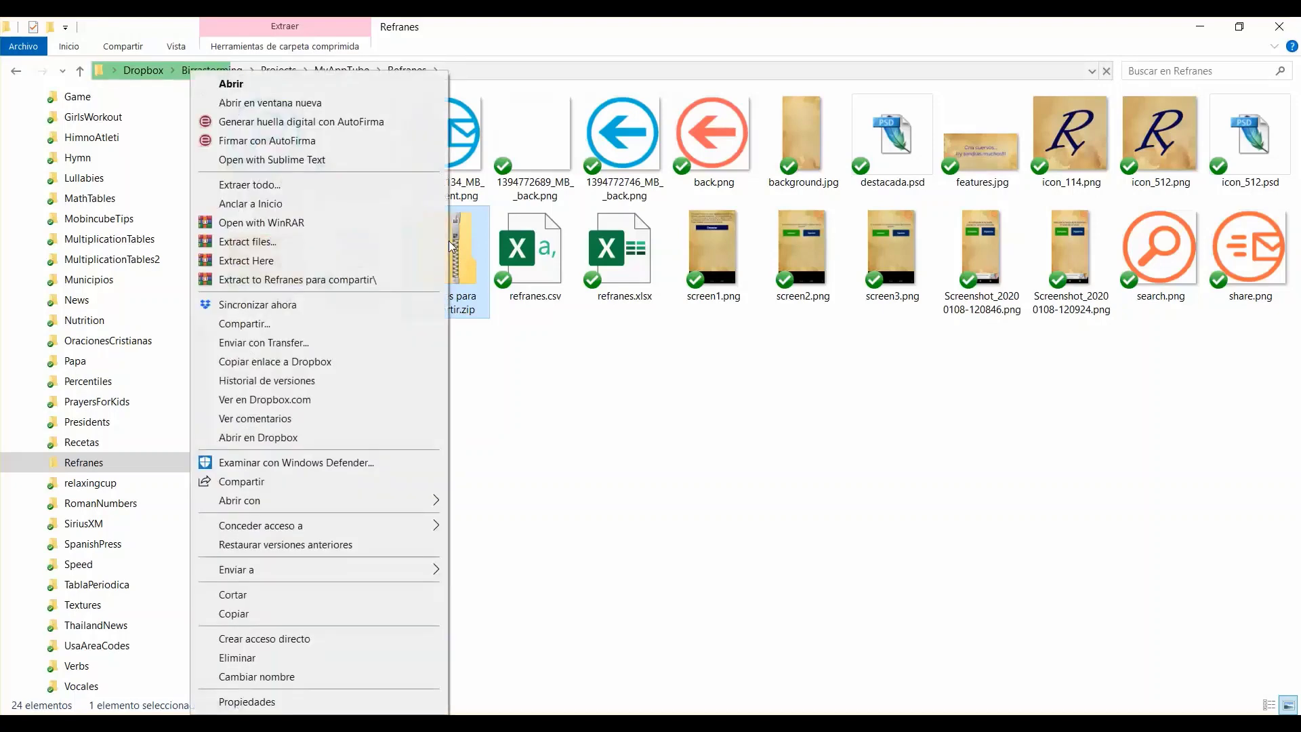
click(385, 185)
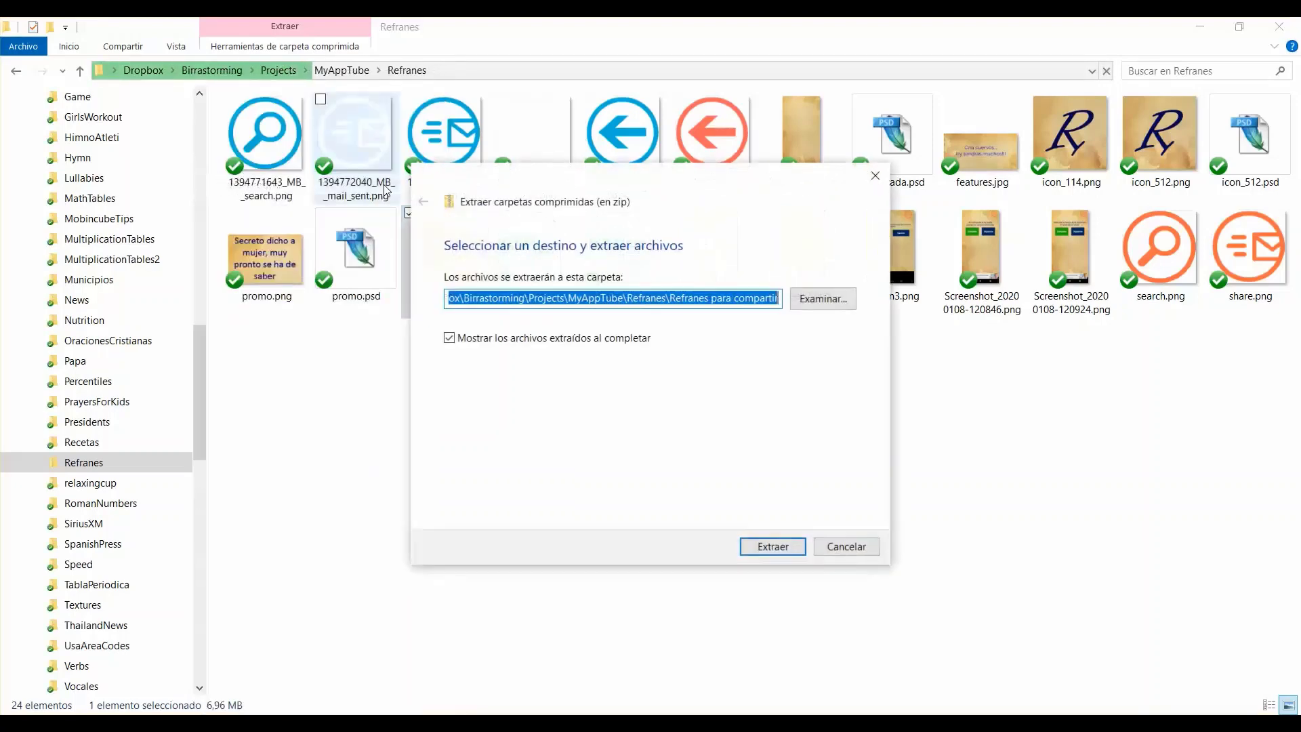
click(783, 544)
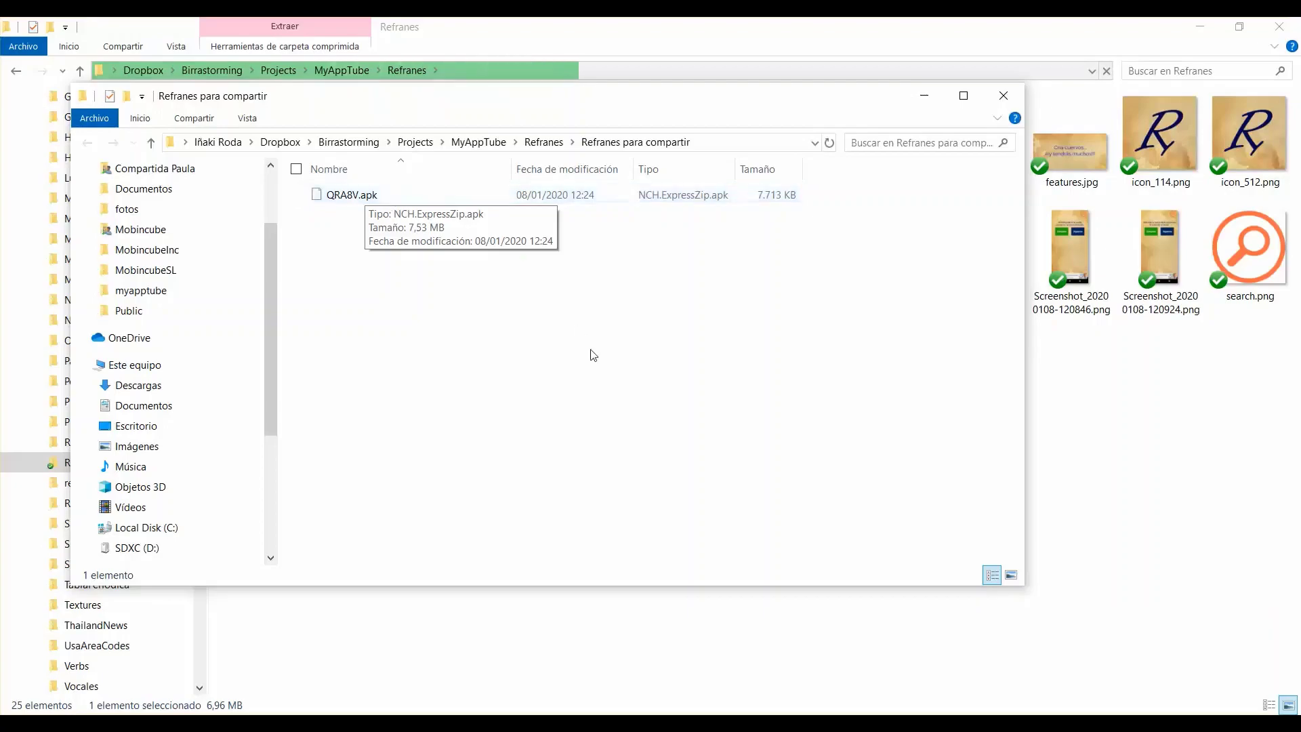
- Switch to Google Play Console and create an application with default language Spanish (Spain) – es-ES and title "Refranes en Español"
key(alt+Tab)
click(307, 198)
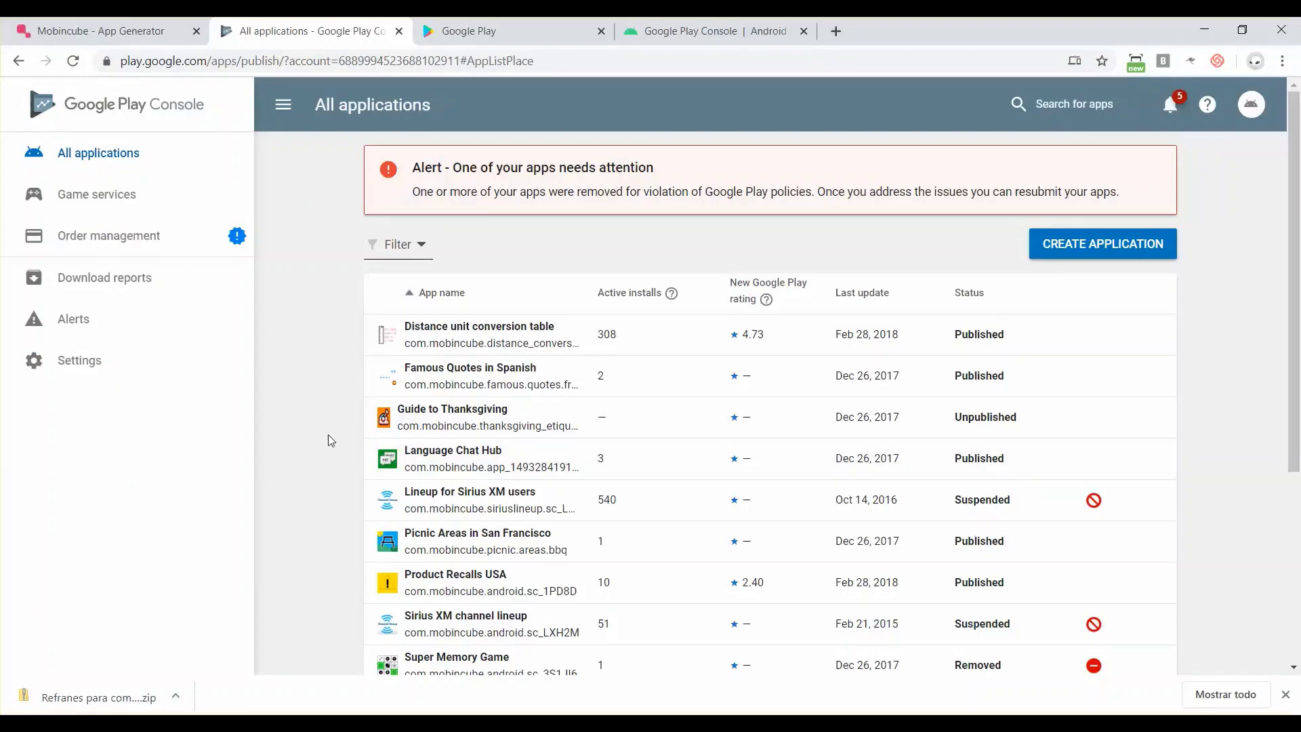
click(1099, 248)
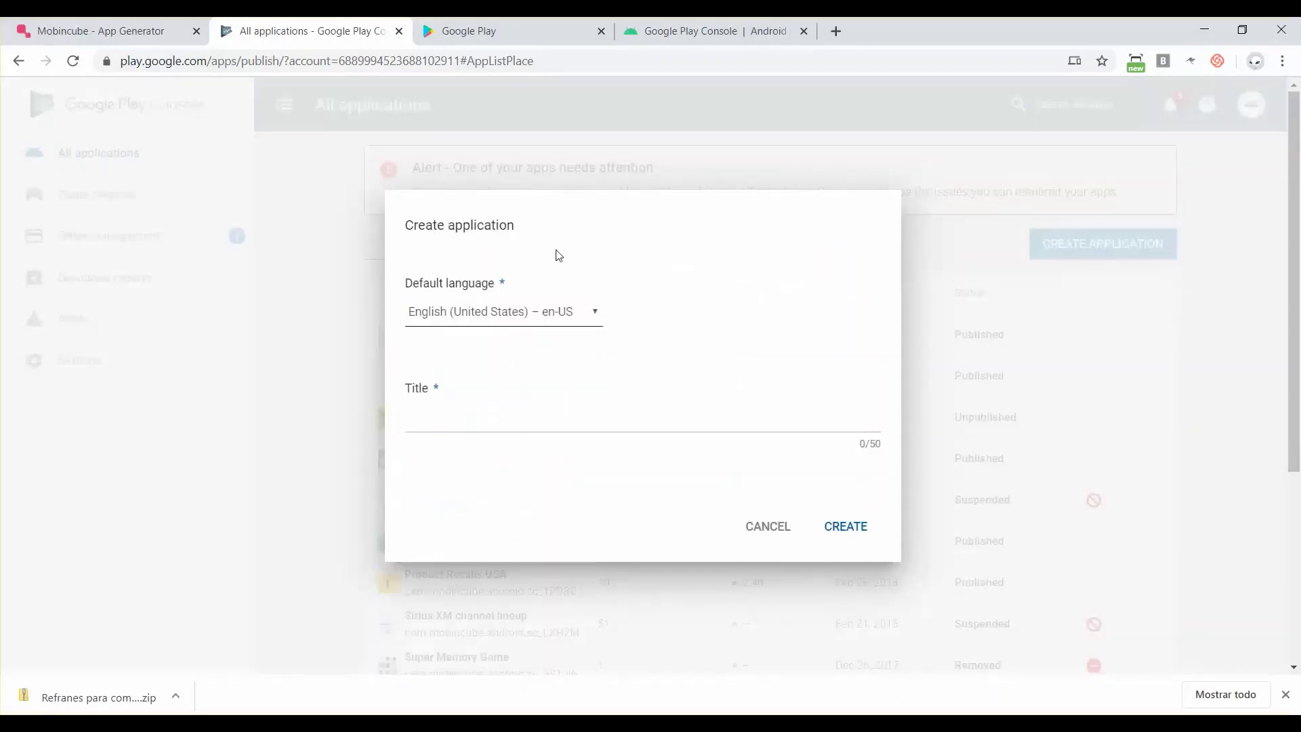
click(539, 313)
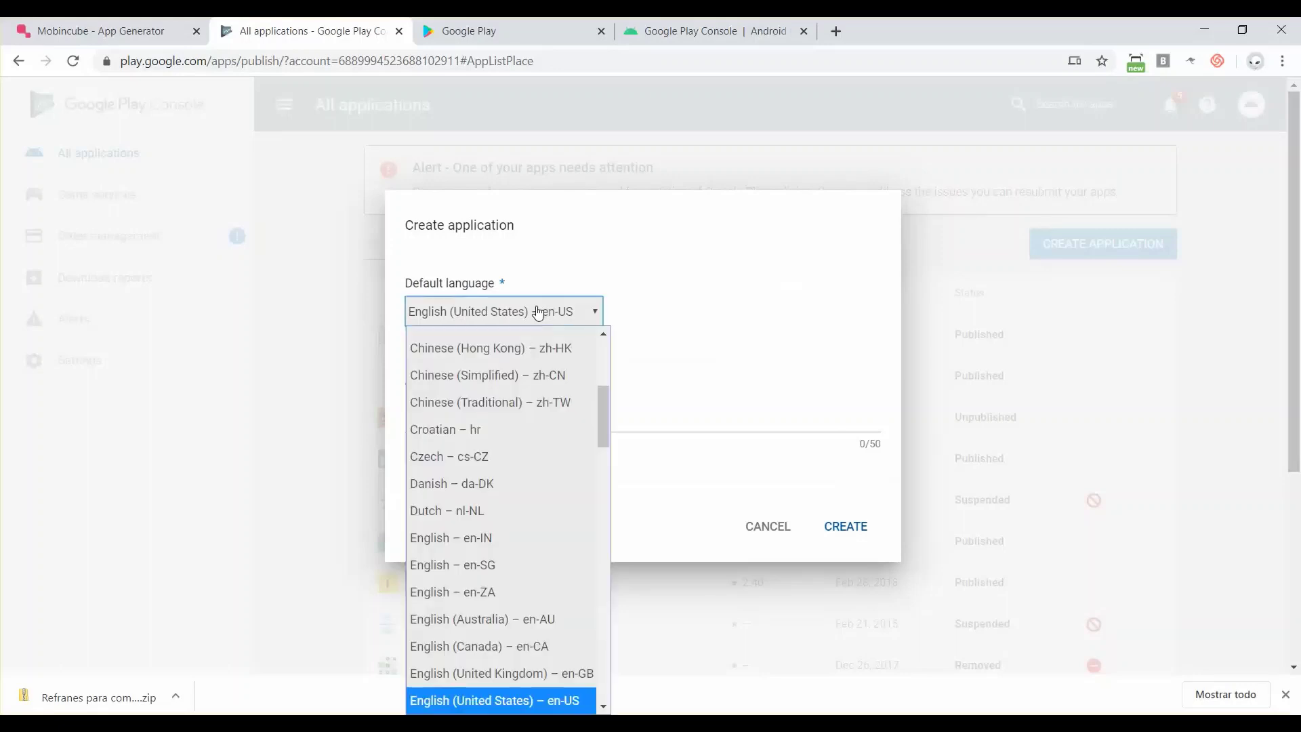
scroll(587, 441, up, 1)
drag(606, 399, 609, 660)
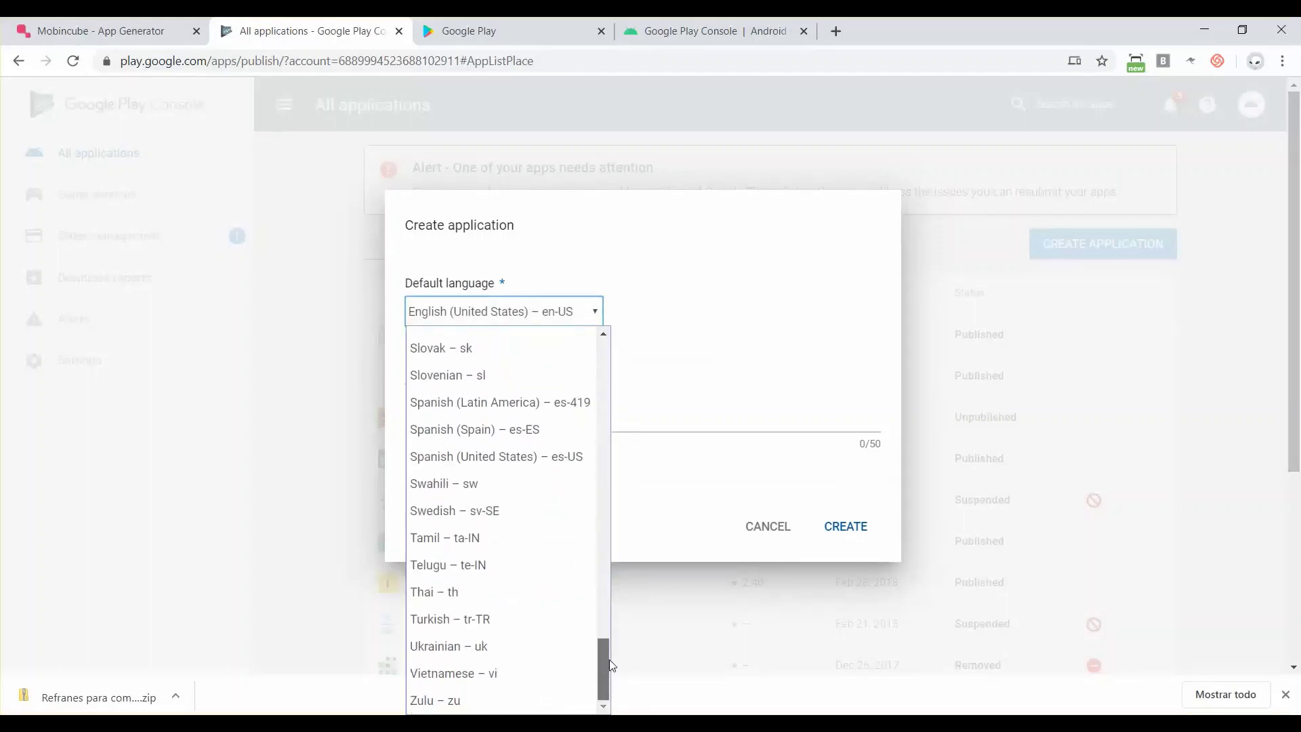
click(487, 430)
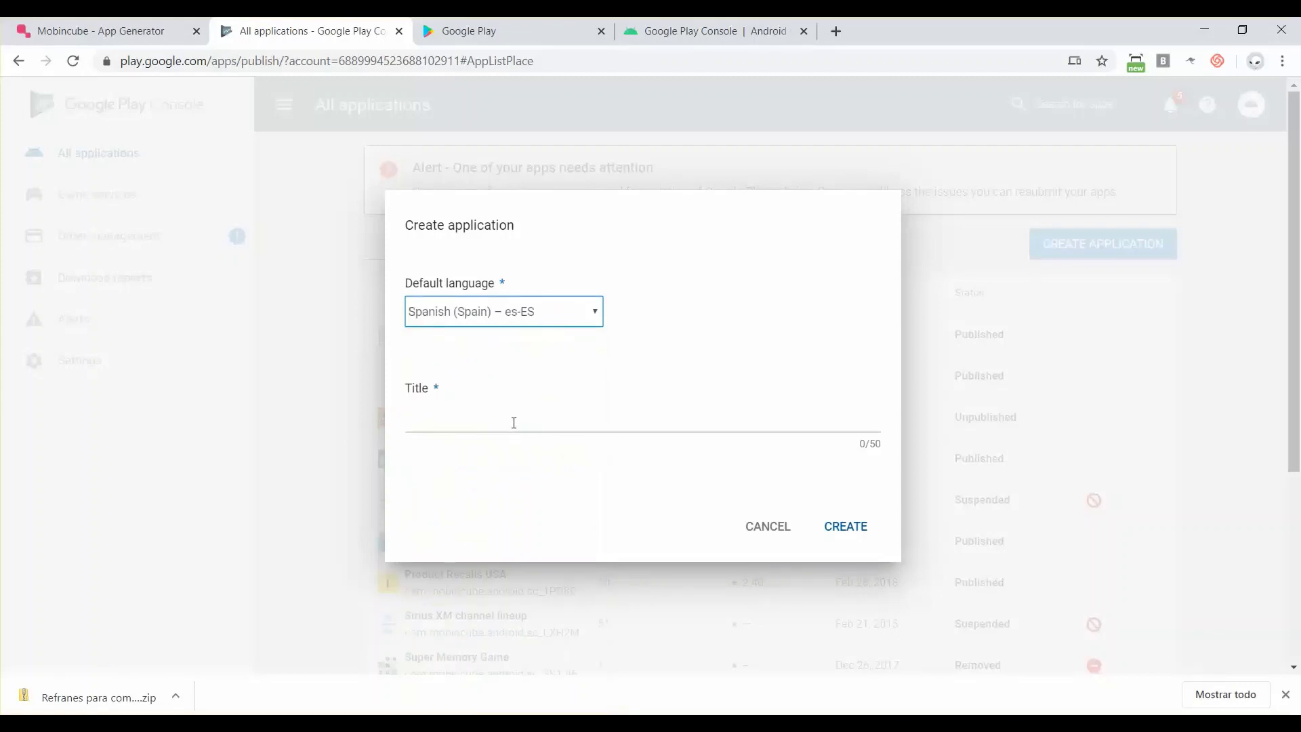
click(514, 422)
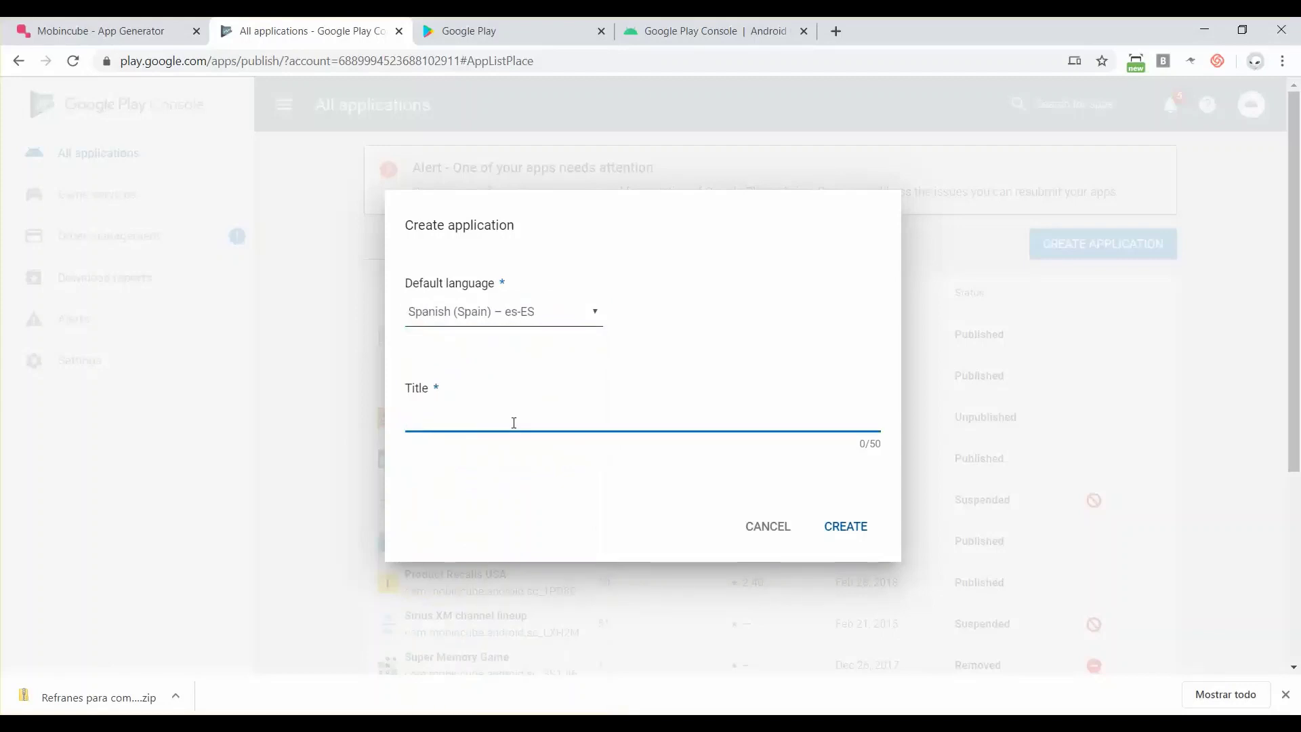
text(Refranes en Español)
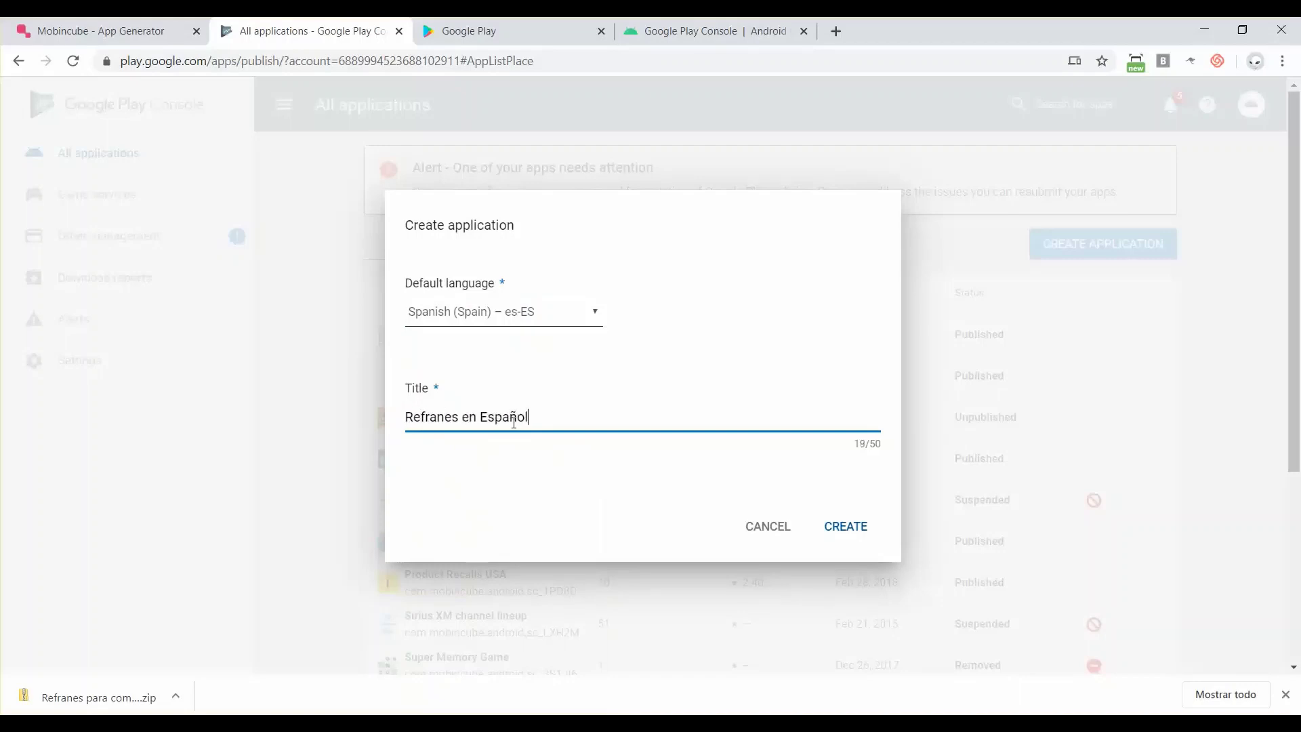
click(845, 525)
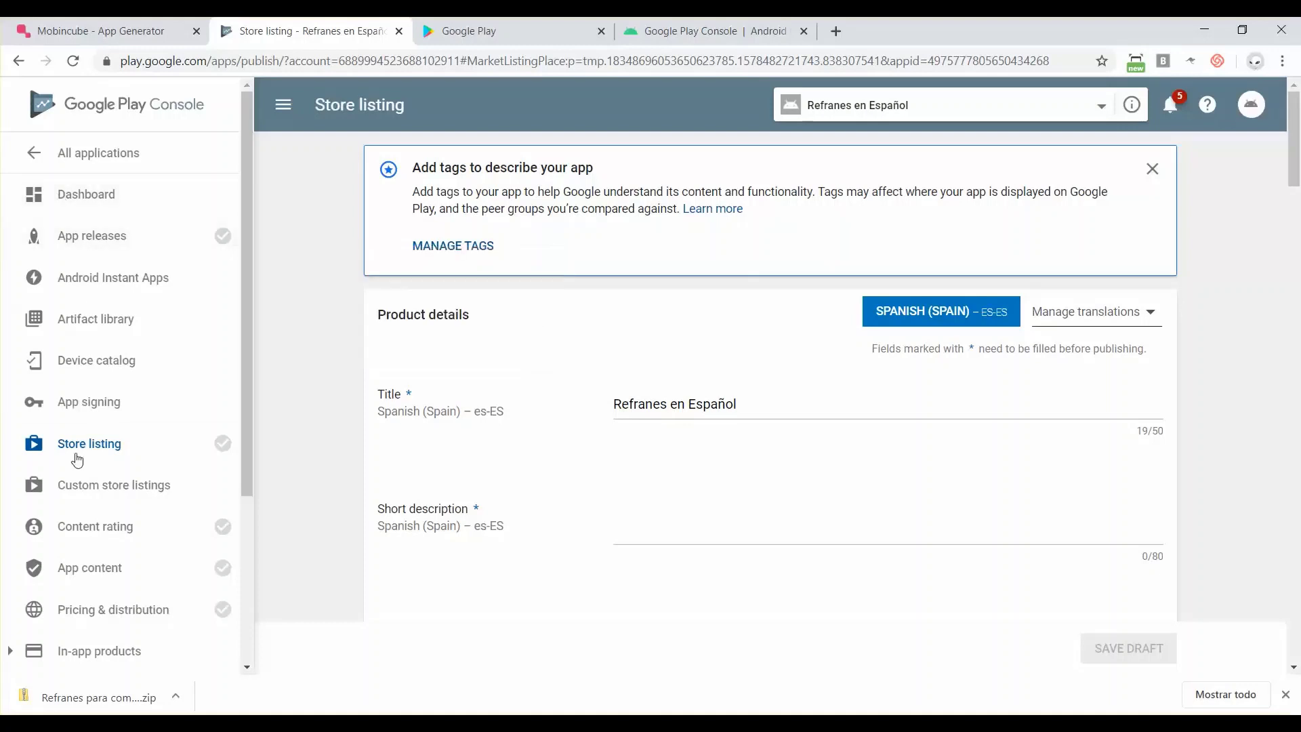
- Review the app's console sections and examine the tasks required before rollout for Store listing and App releases
scroll(101, 540, down, 3)
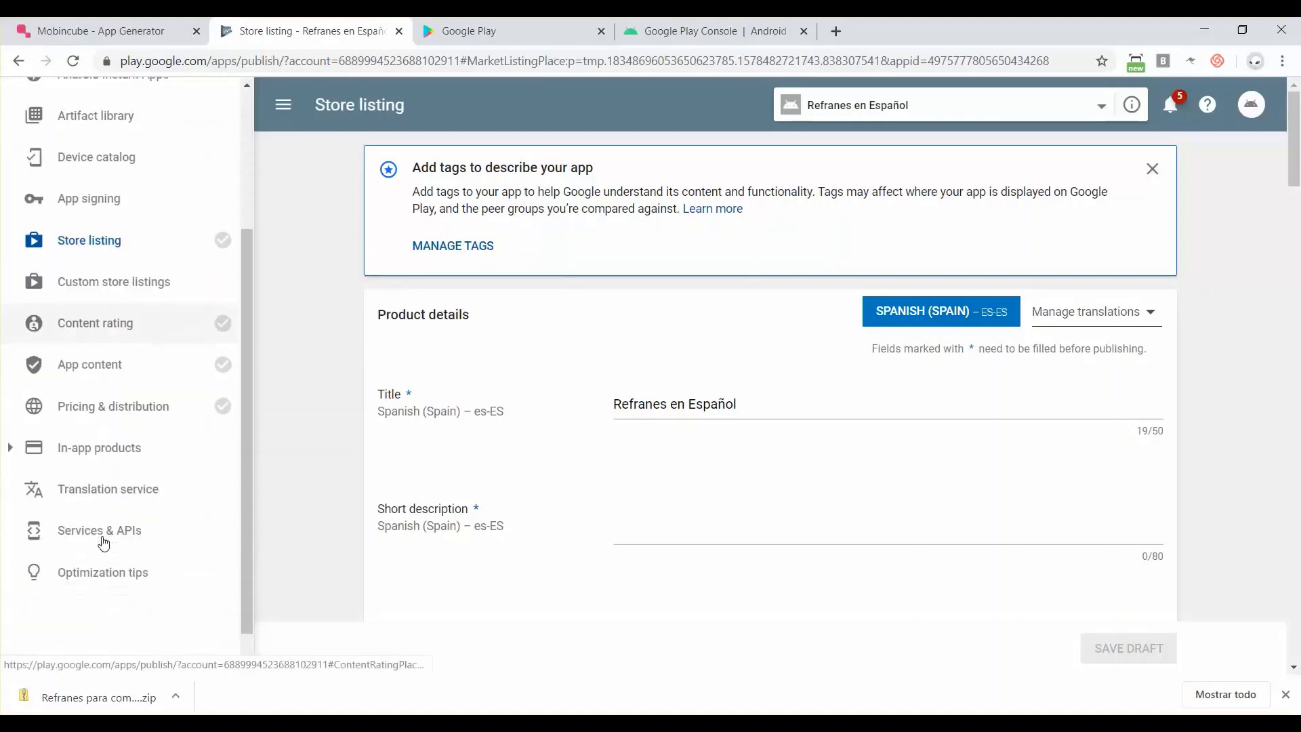
scroll(103, 541, up, 2)
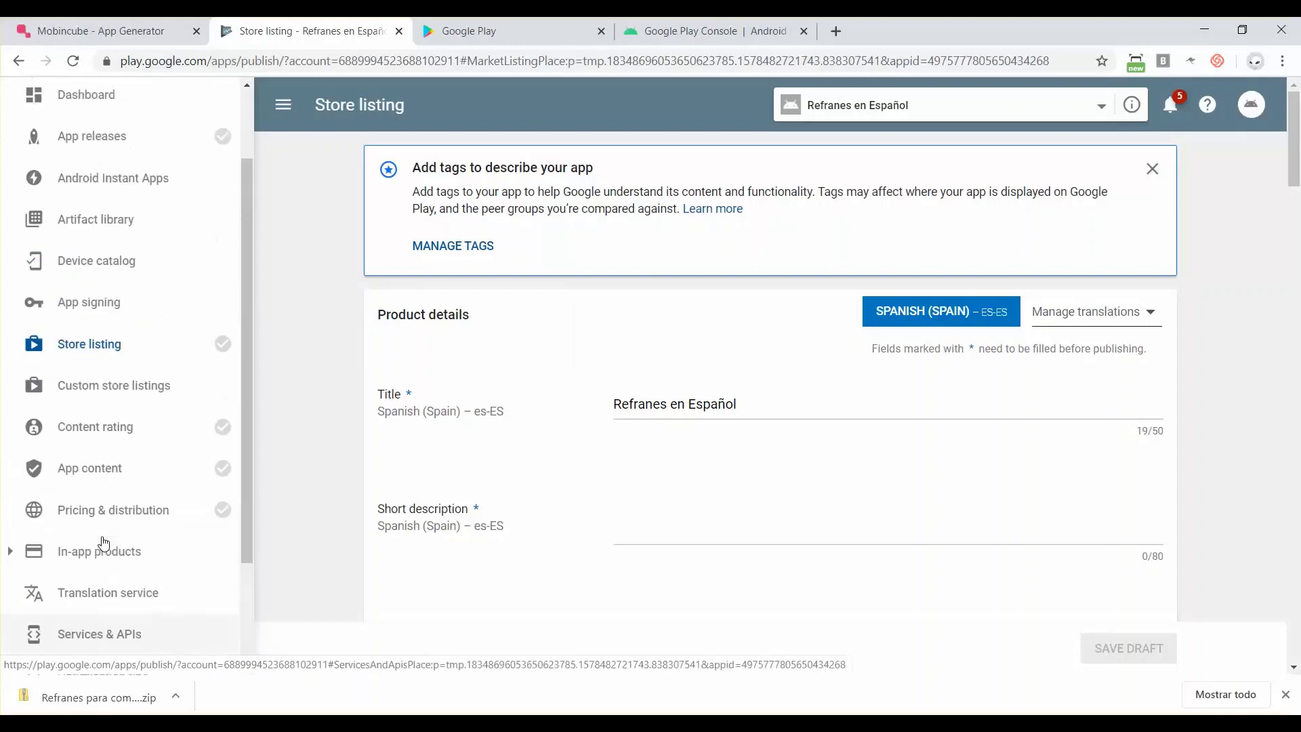
scroll(183, 236, up, 1)
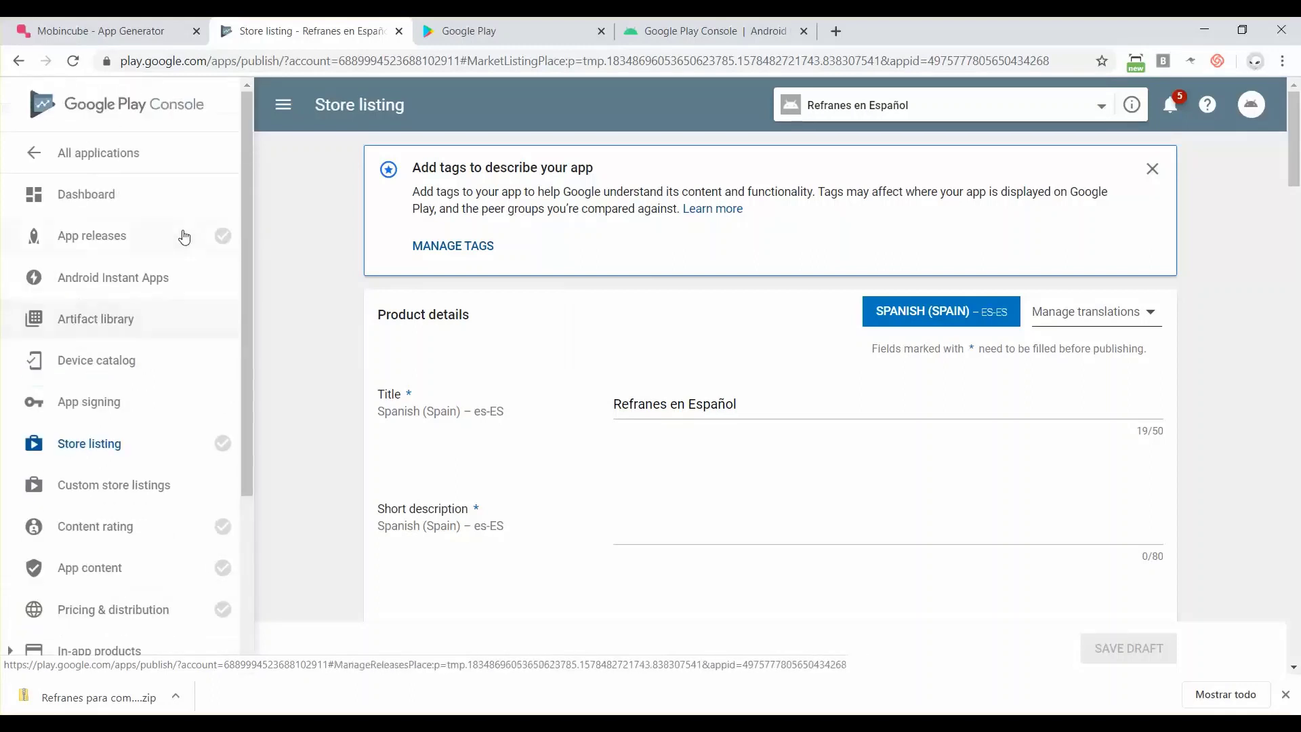
mouse_move(221, 443)
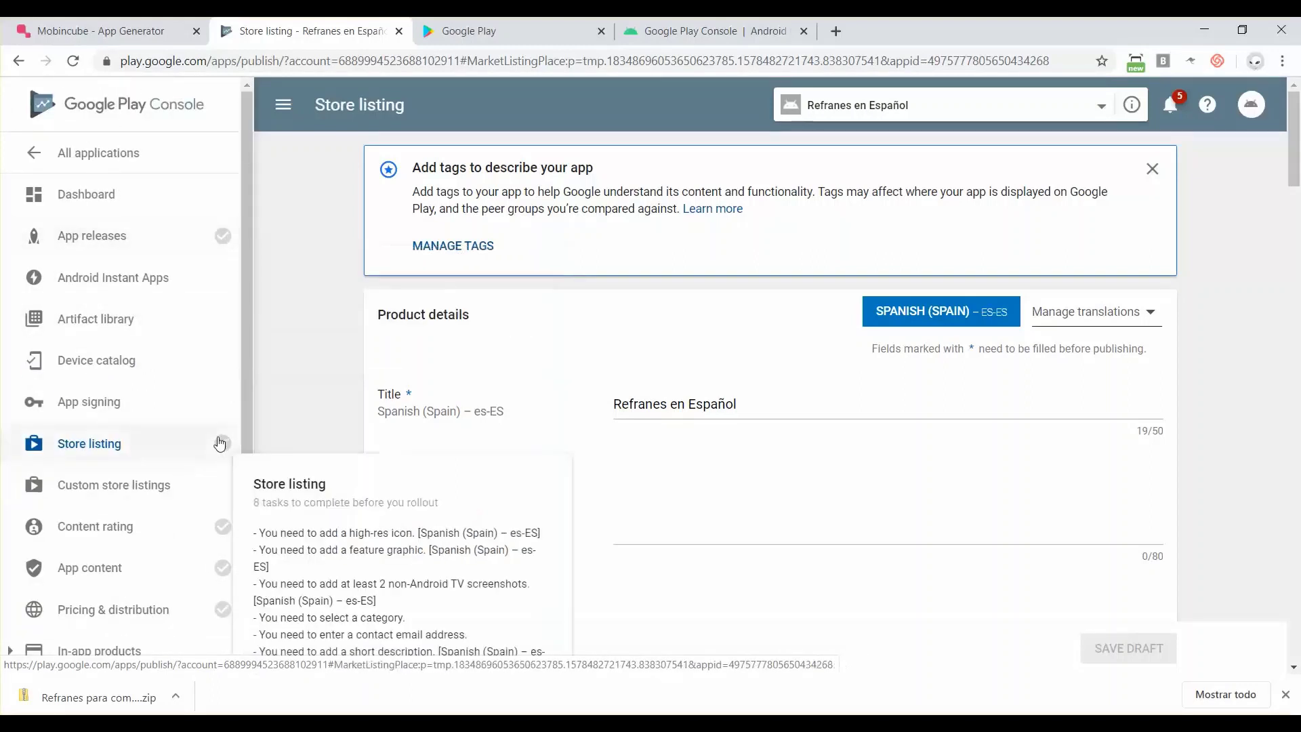
scroll(186, 578, down, 1)
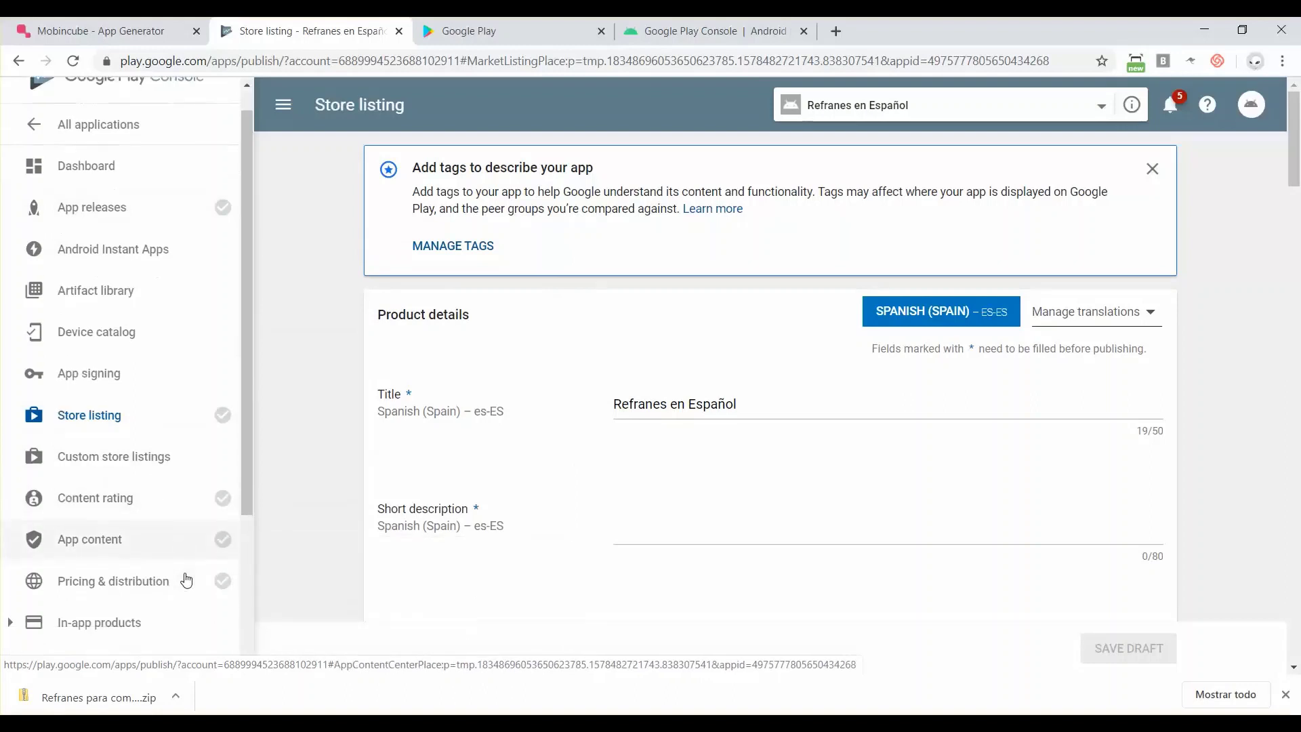
scroll(186, 580, down, 1)
mouse_move(250, 261)
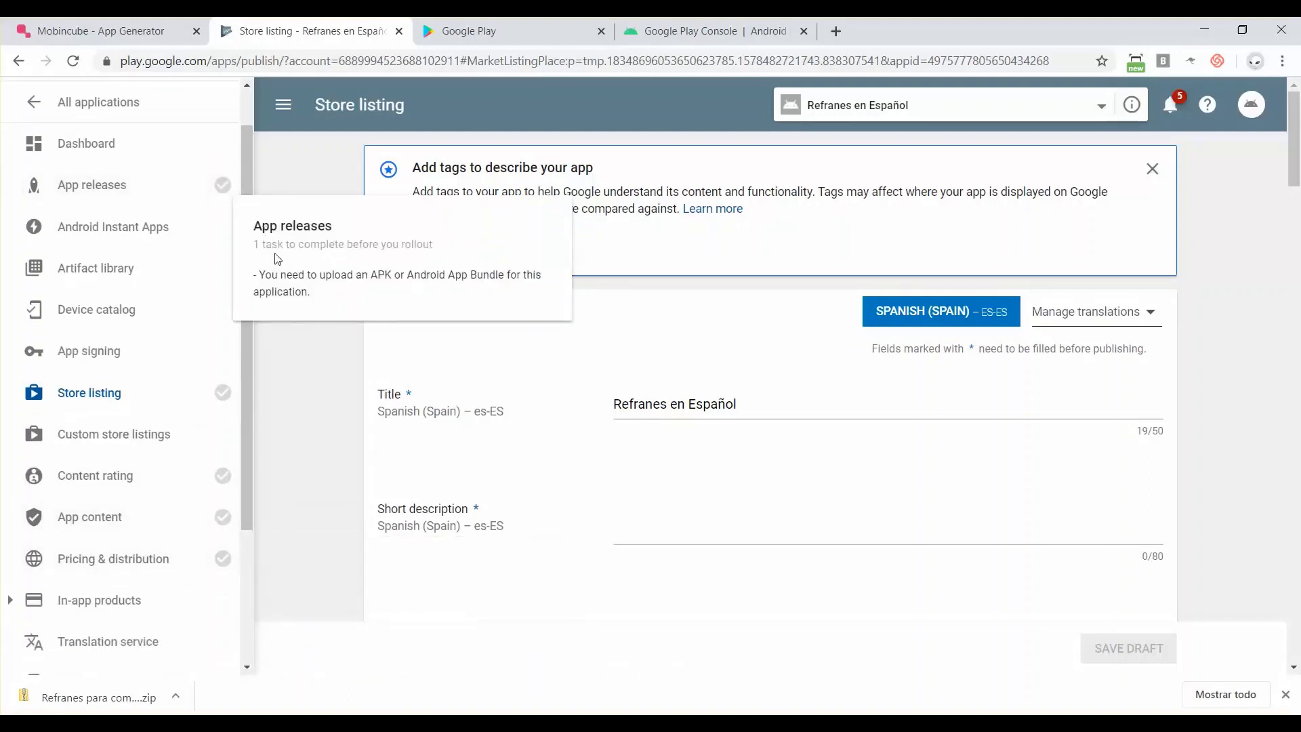
mouse_move(227, 409)
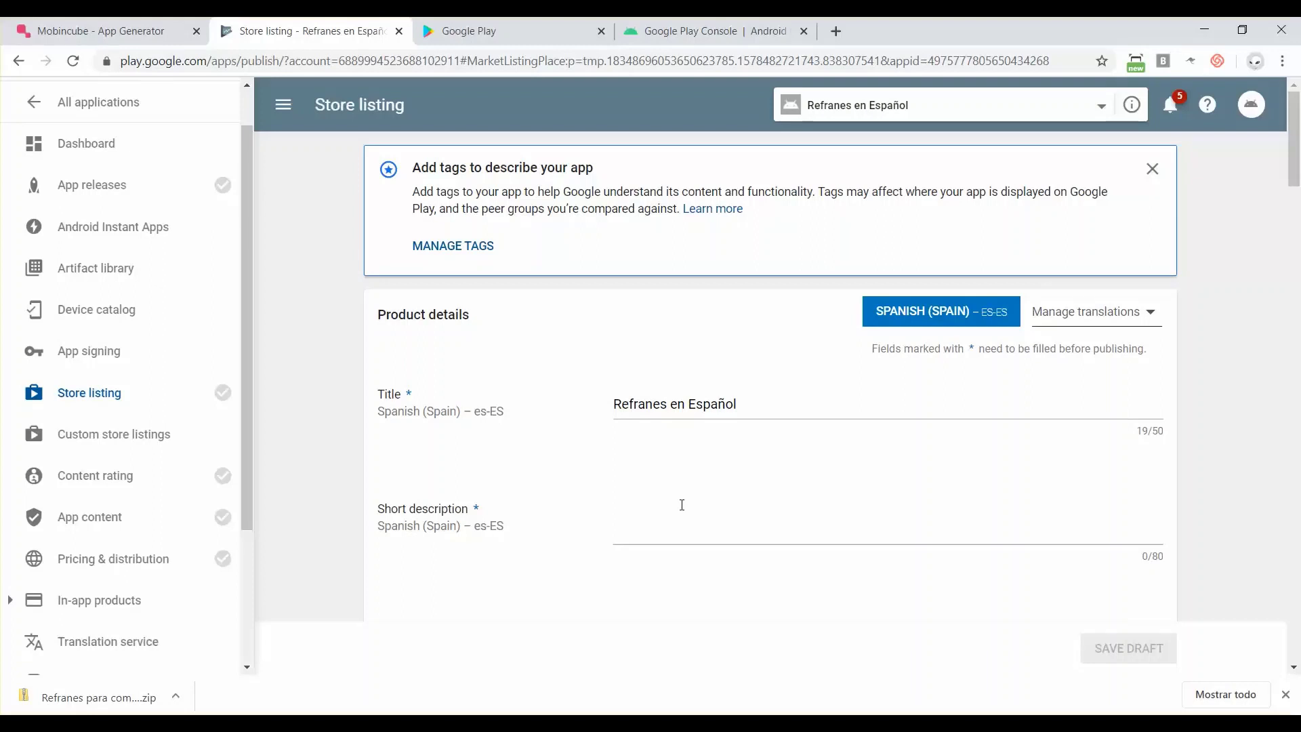
- Enter "Más de 13000 refranes en Español" as the store listing's short description
click(681, 505)
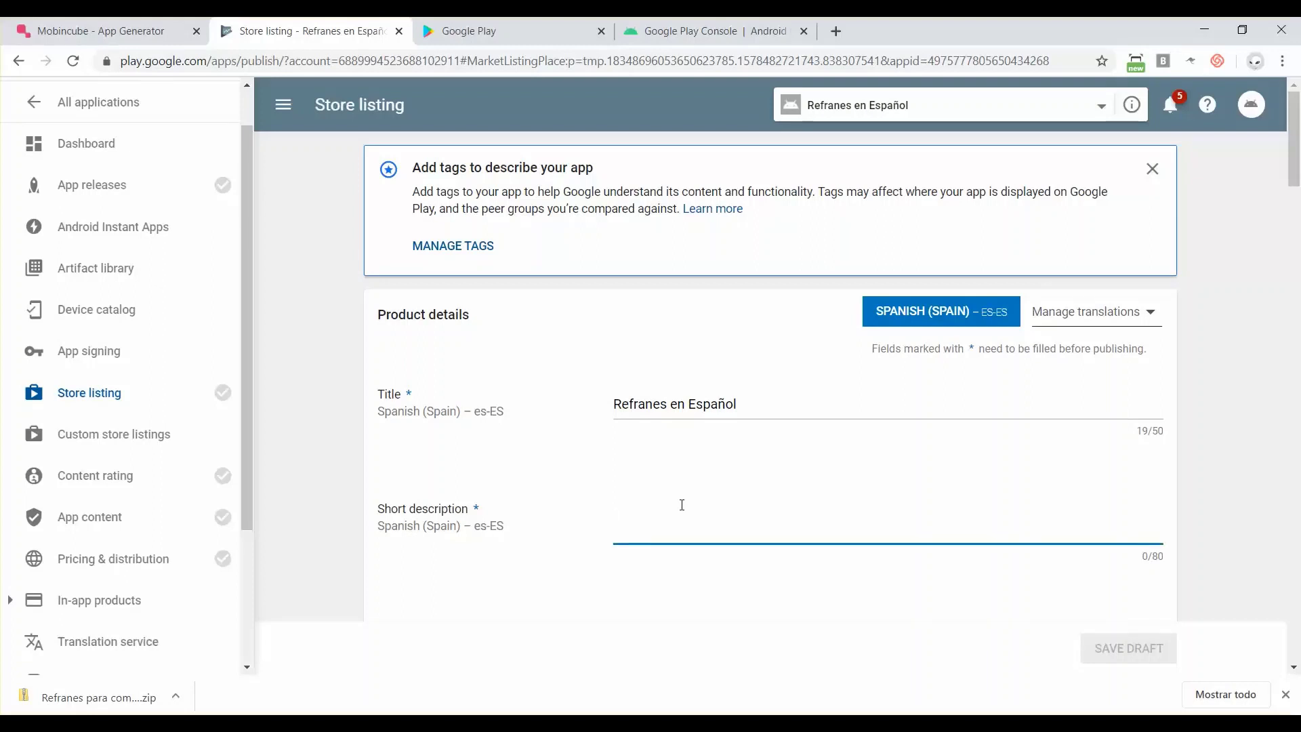
scroll(683, 503, down, 1)
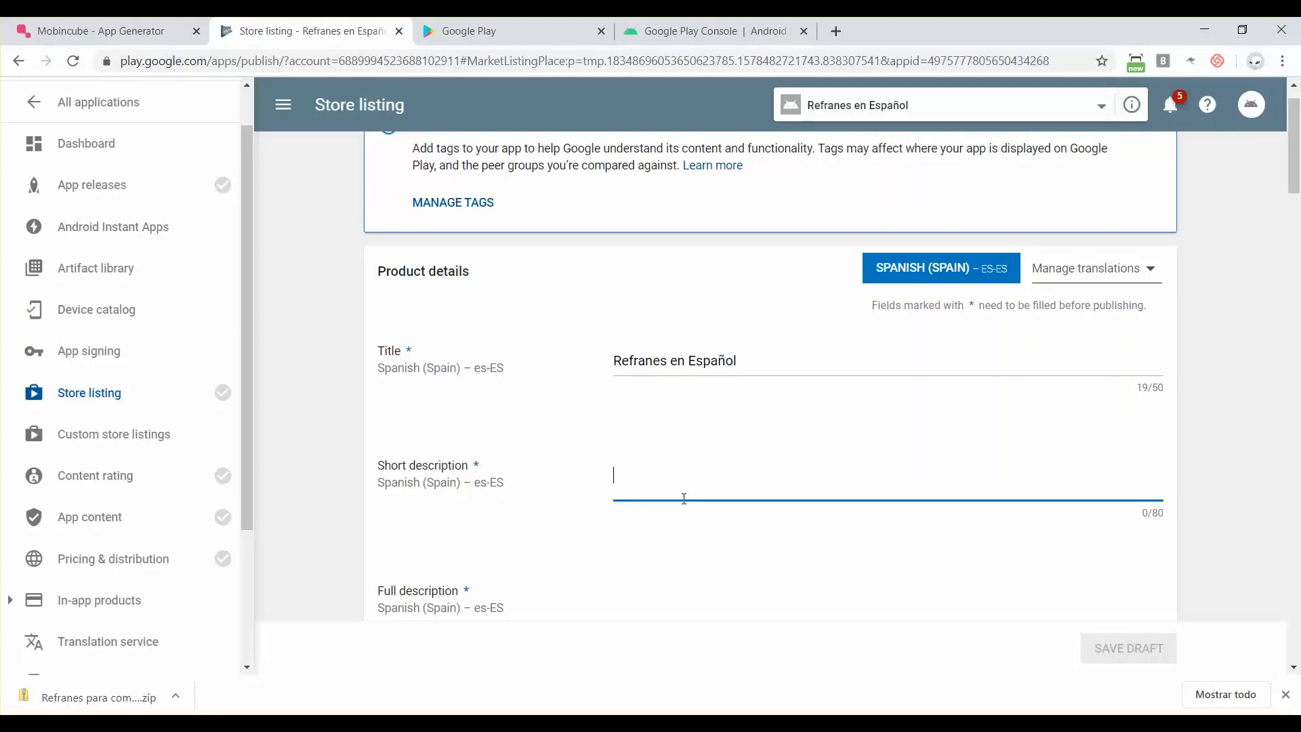
text(Más )
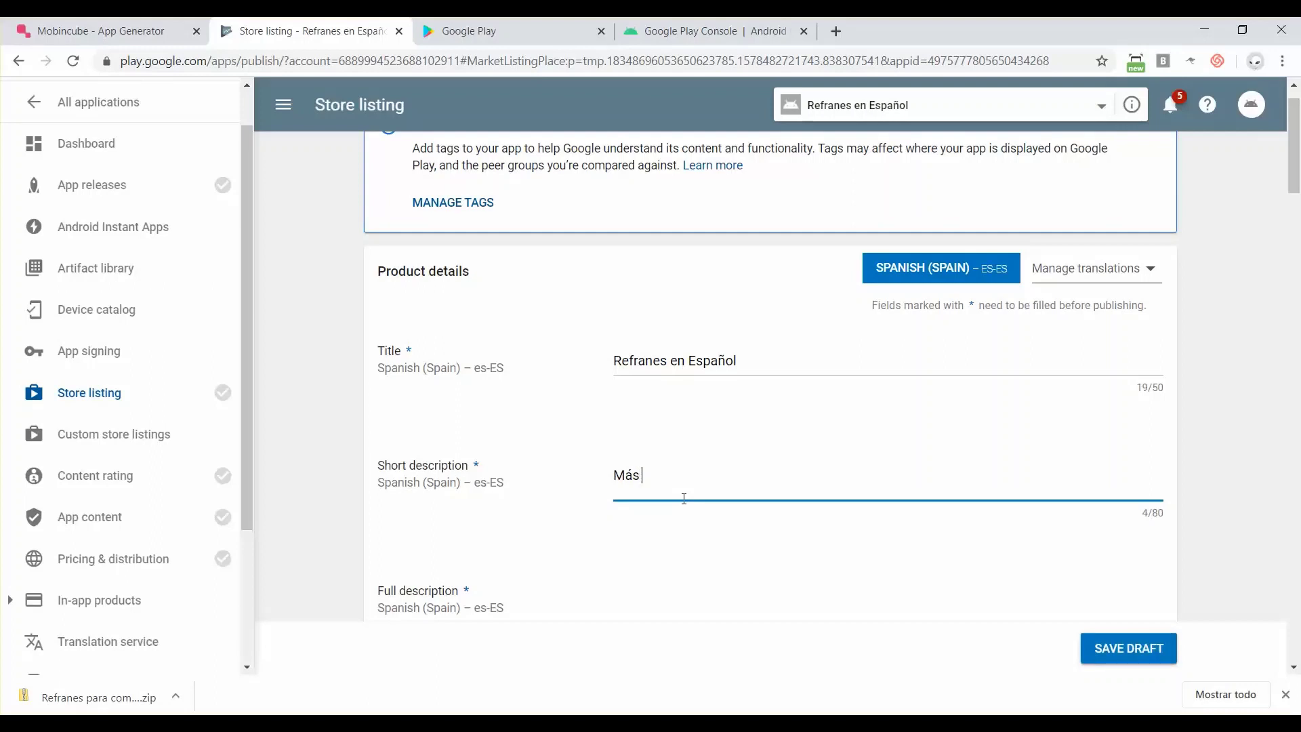
text(de 13000 refranes en Españo)
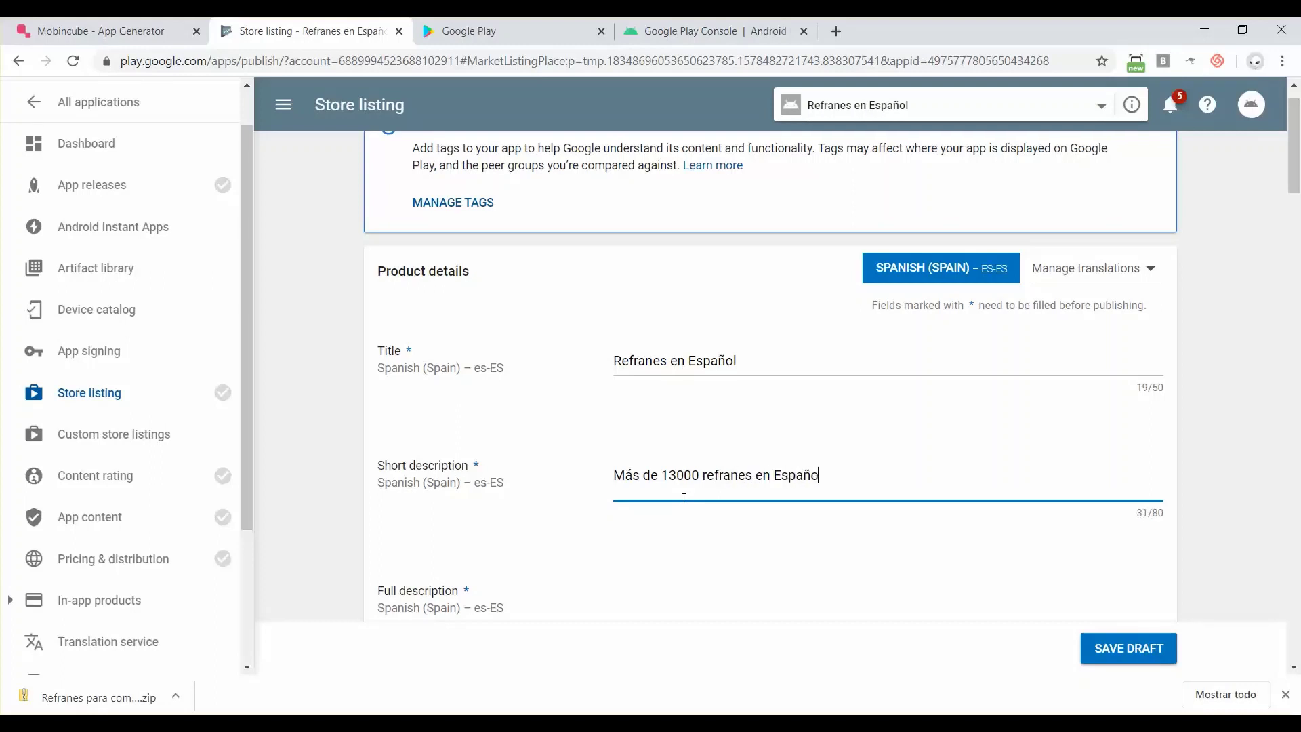
text(l)
- Start the full description with the sentence "Aprende español con los refranes más populares."
scroll(684, 499, down, 3)
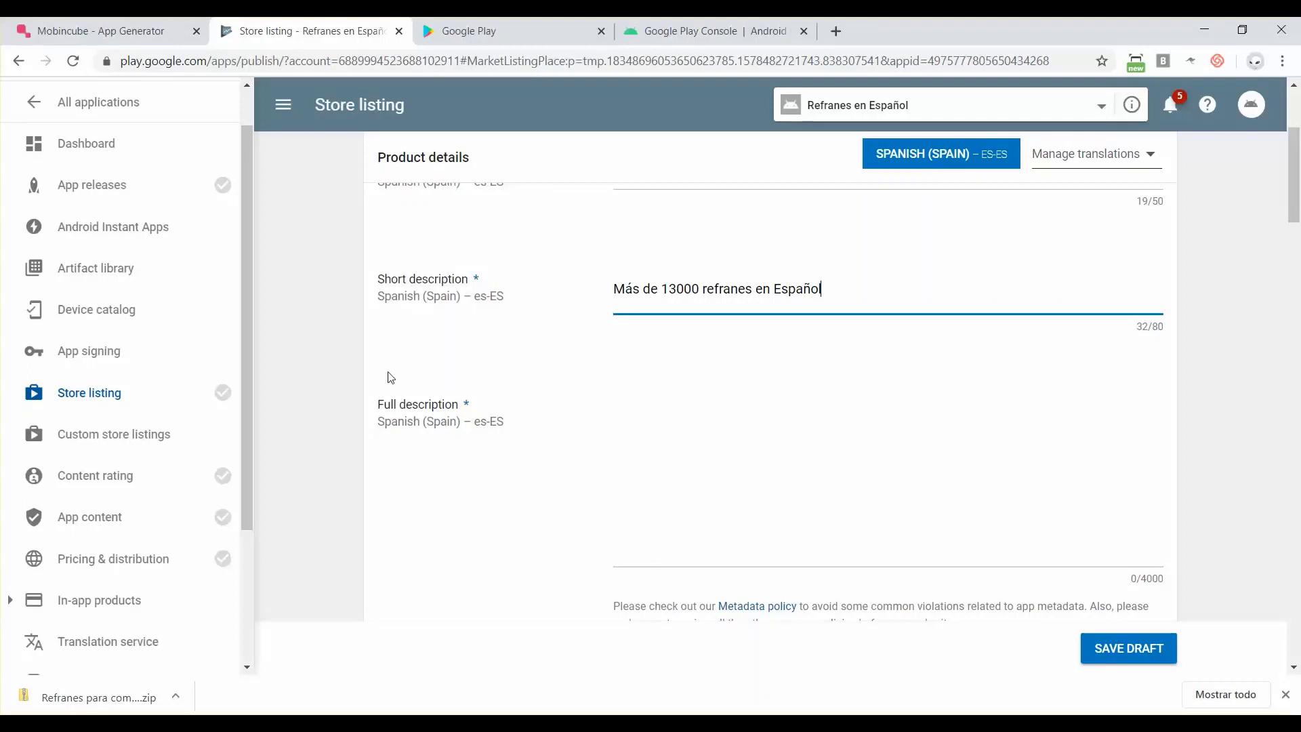
click(681, 458)
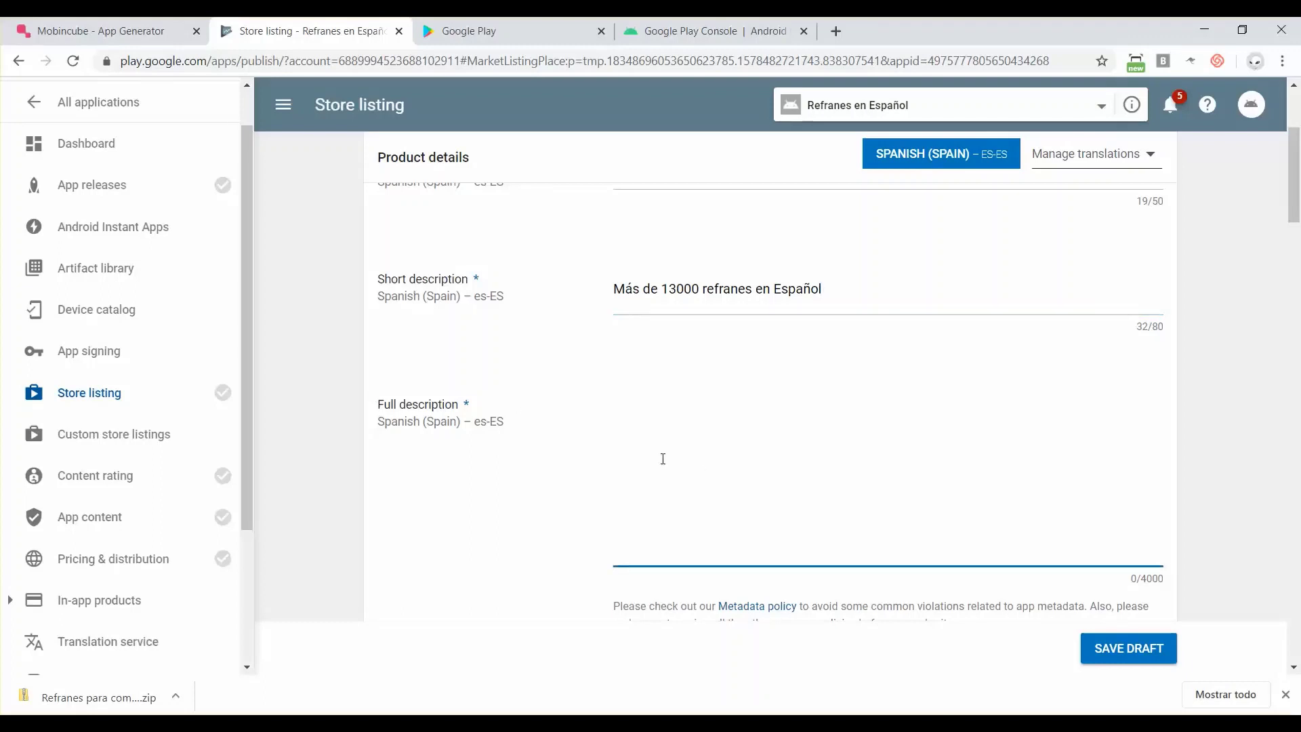
text(Aprende españo)
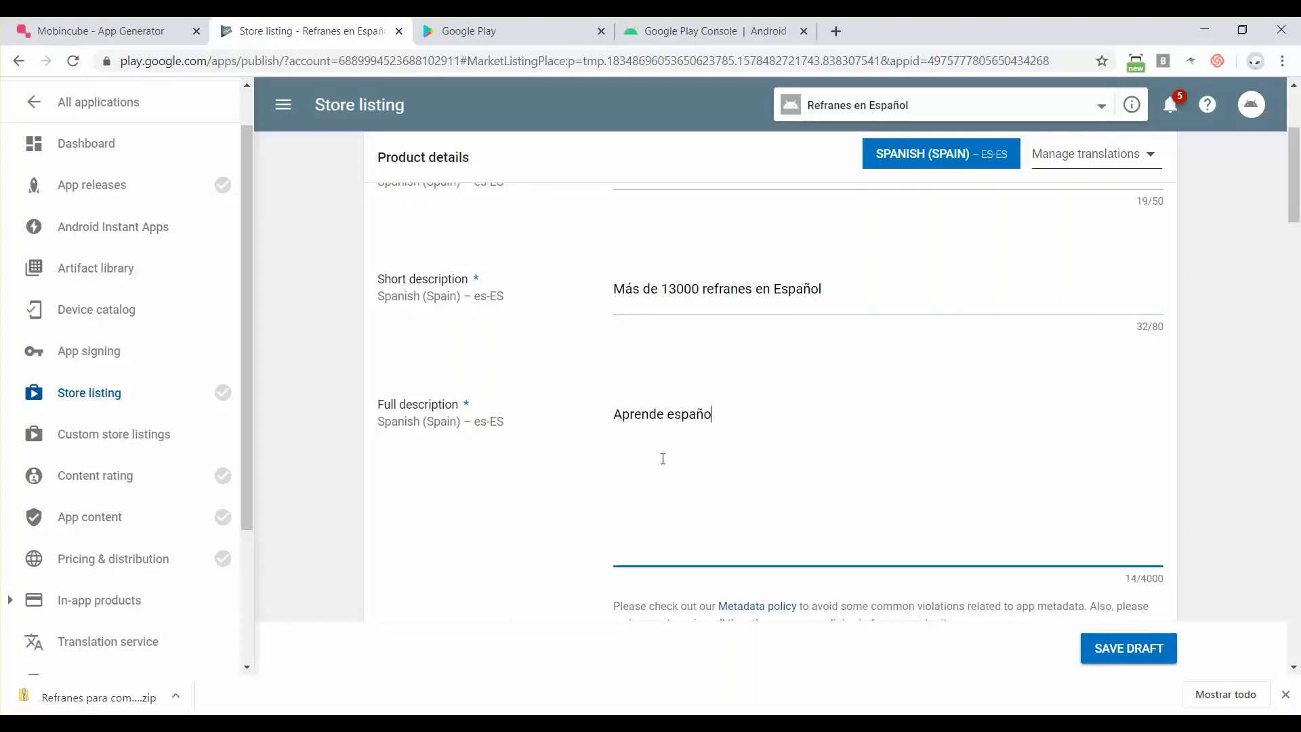
text(l con los refranes más populares)
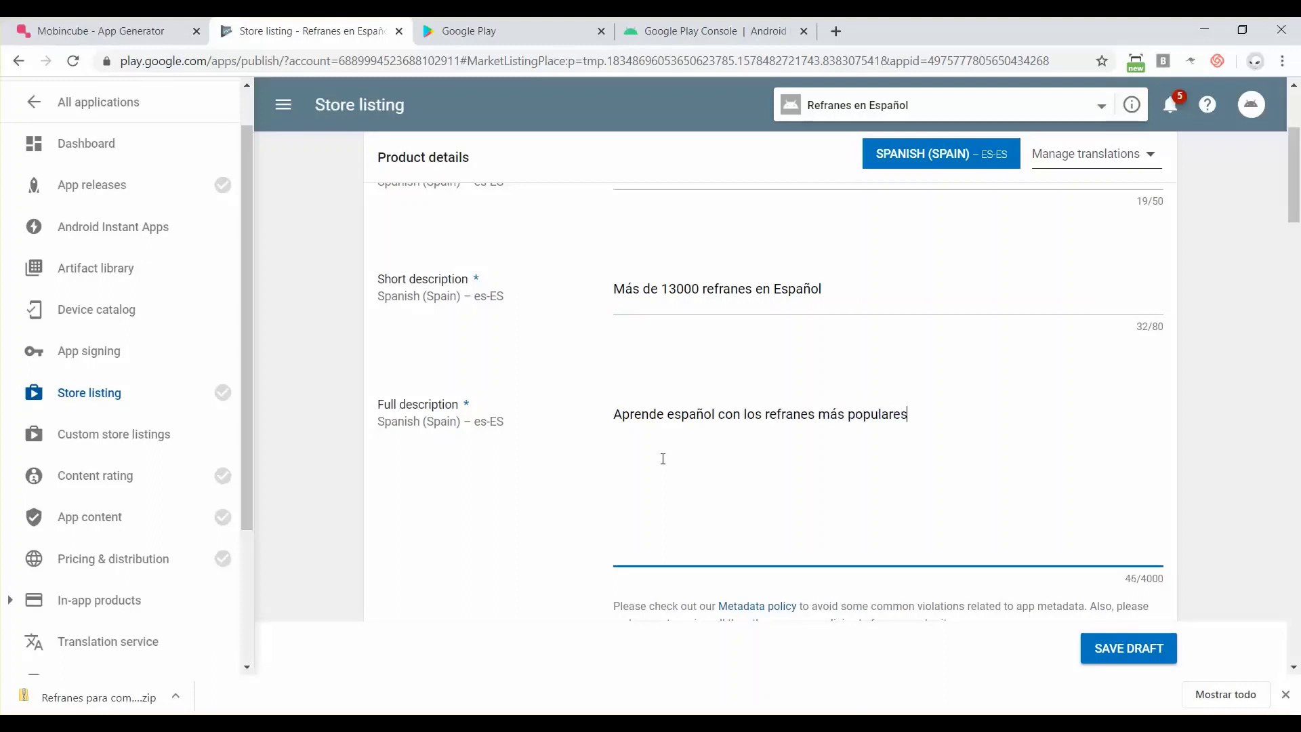
text(.)
- Add "La app contiene más de 13000!" to the full description as a new paragraph after a blank line
key(Return)
key(Return)
text(La app contiene más de 1300)
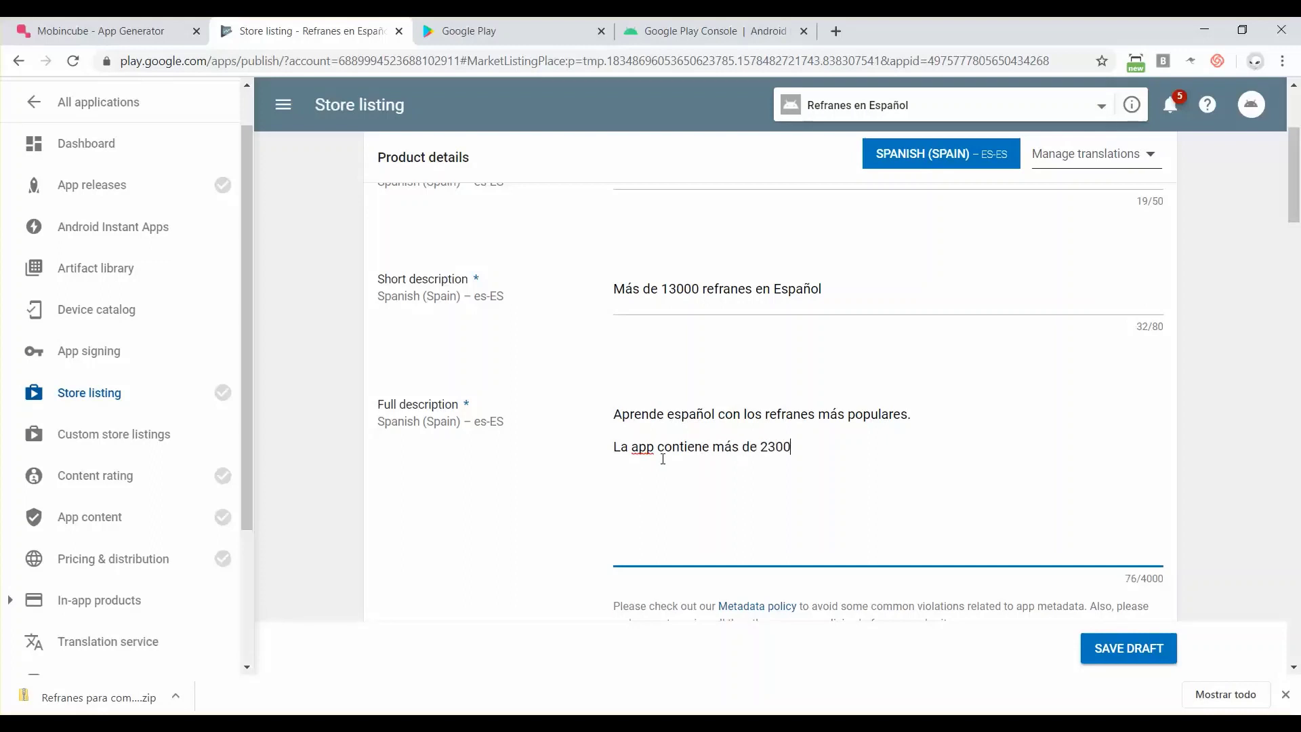
key(BackSpace)
key(BackSpace)
key(BackSpace)
key(BackSpace)
key(BackSpace)
text(300)
key(BackSpace)
key(BackSpace)
key(BackSpace)
text(13000!)
- Upload icon_512.png from the Refranes project folder as the listing's hi-res icon
scroll(663, 459, down, 4)
scroll(662, 459, down, 2)
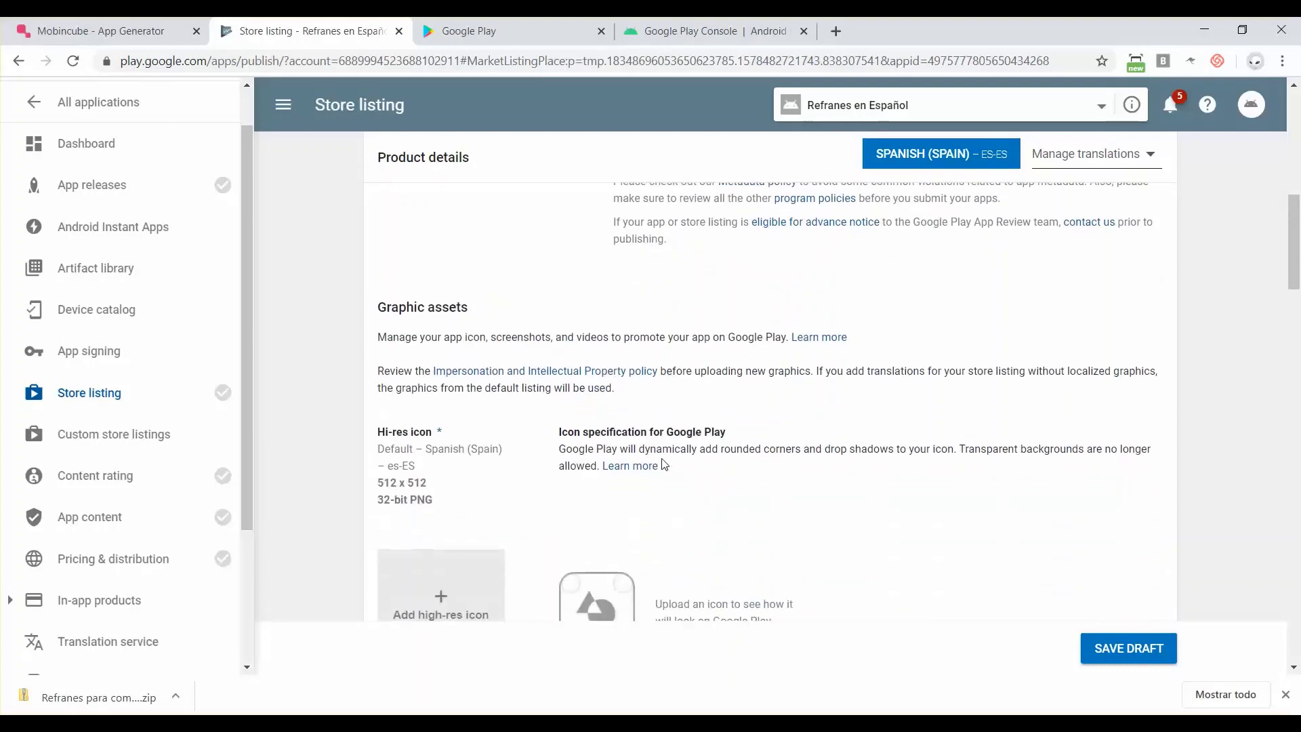
scroll(662, 462, up, 2)
scroll(664, 464, up, 4)
scroll(664, 464, down, 6)
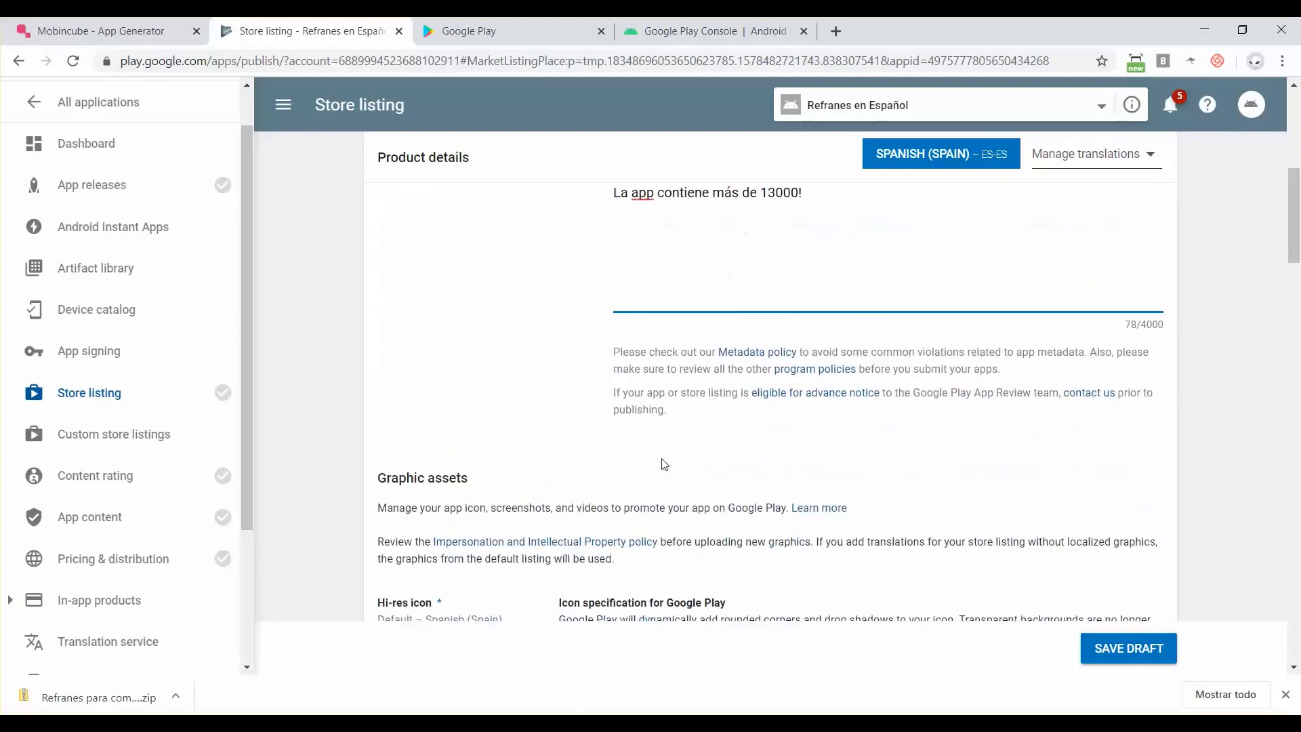
scroll(664, 464, down, 1)
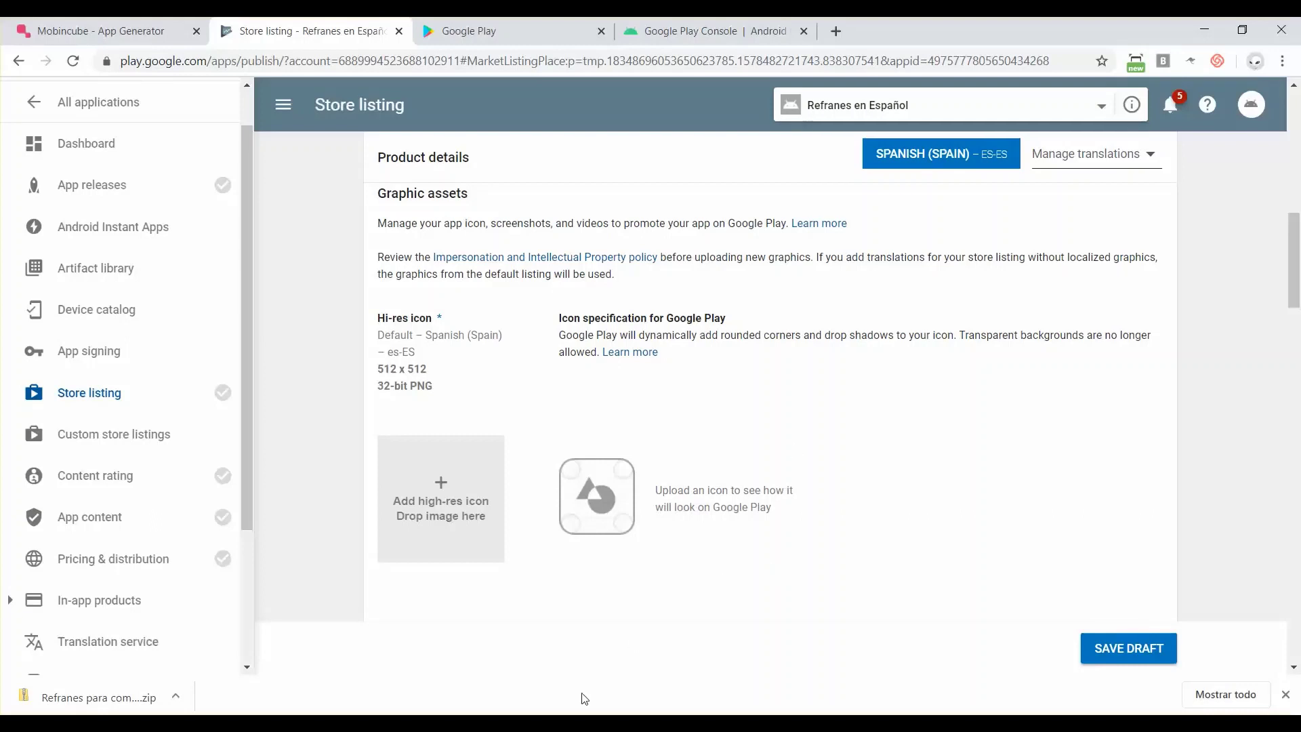
mouse_move(525, 721)
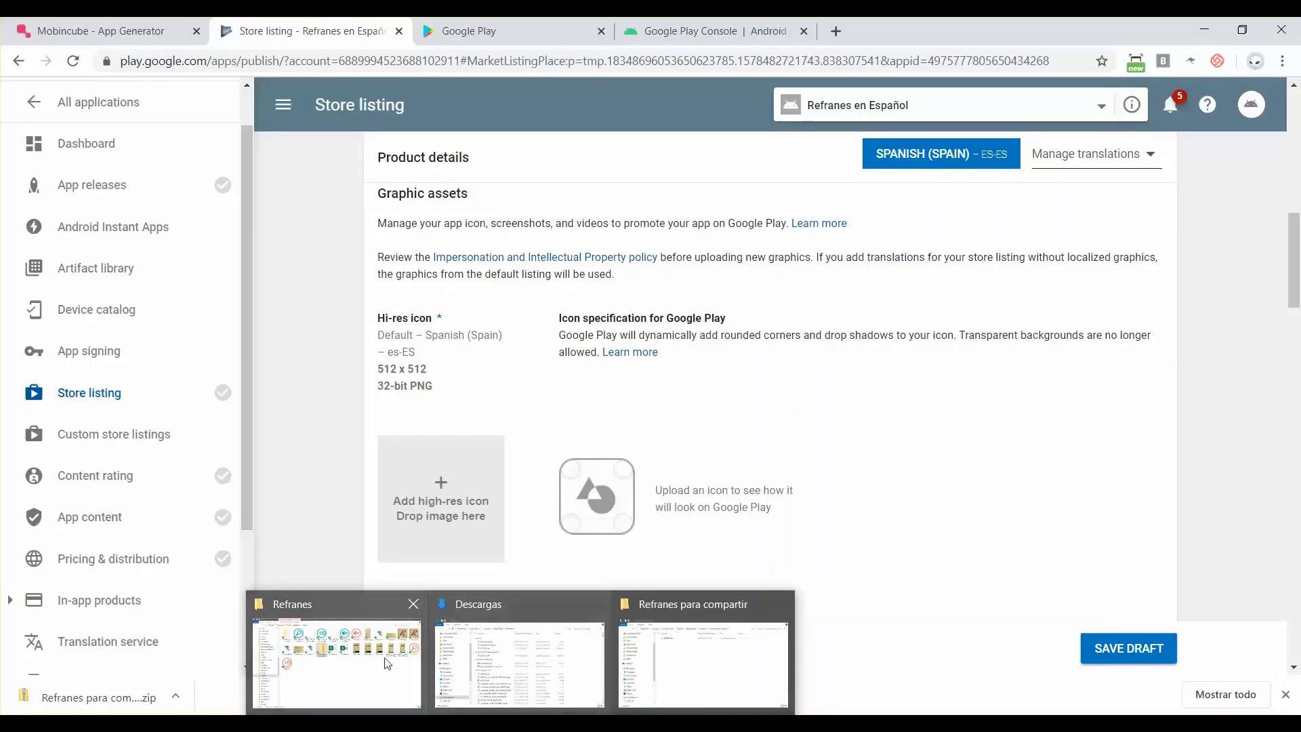
click(337, 651)
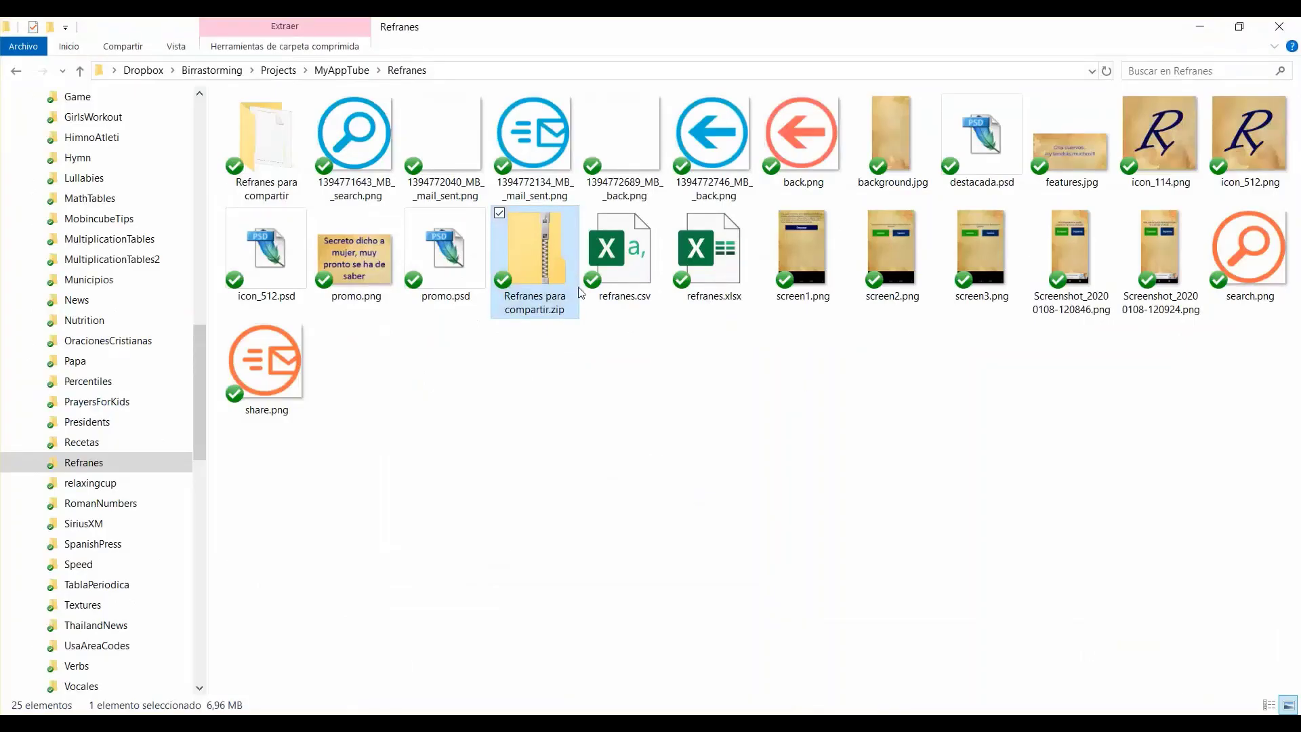
drag(1262, 156, 439, 508)
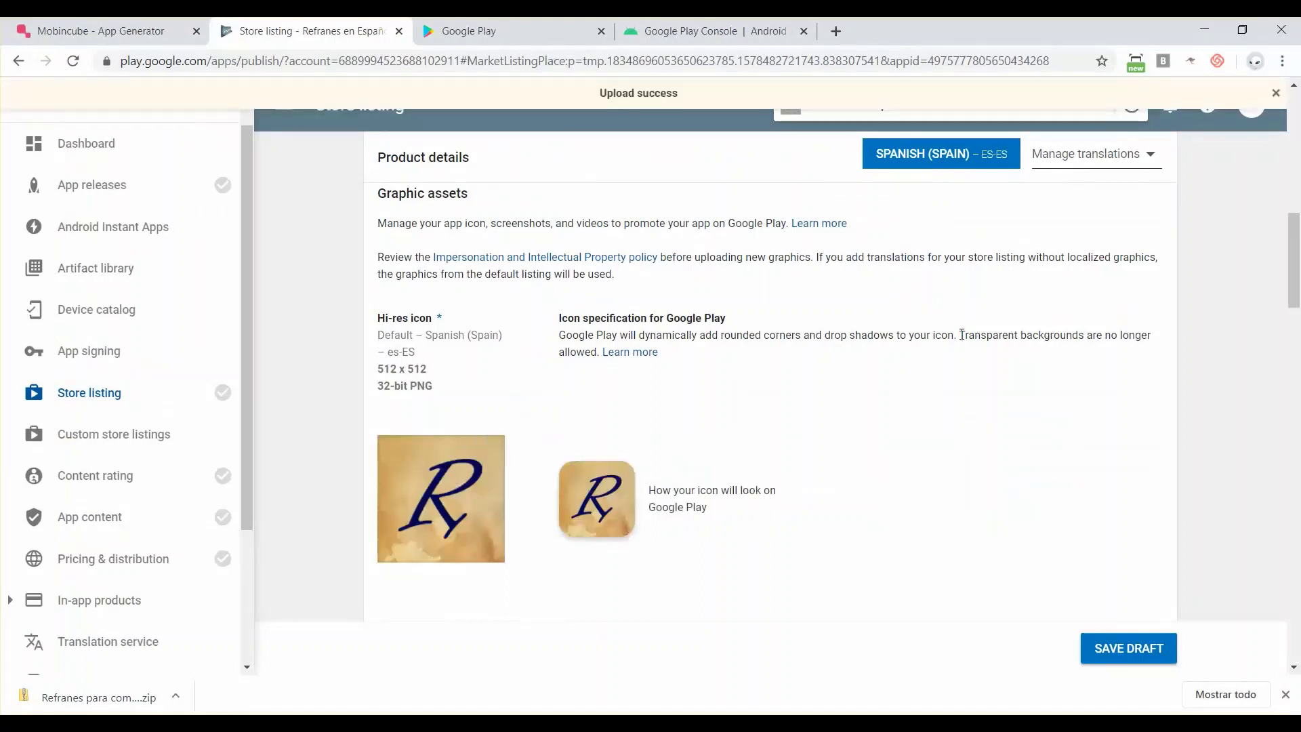
- Examine the icon's transparent-background rule and the screenshot sections for tablet, Android TV and Wear OS, returning to the phone section
drag(962, 334, 596, 353)
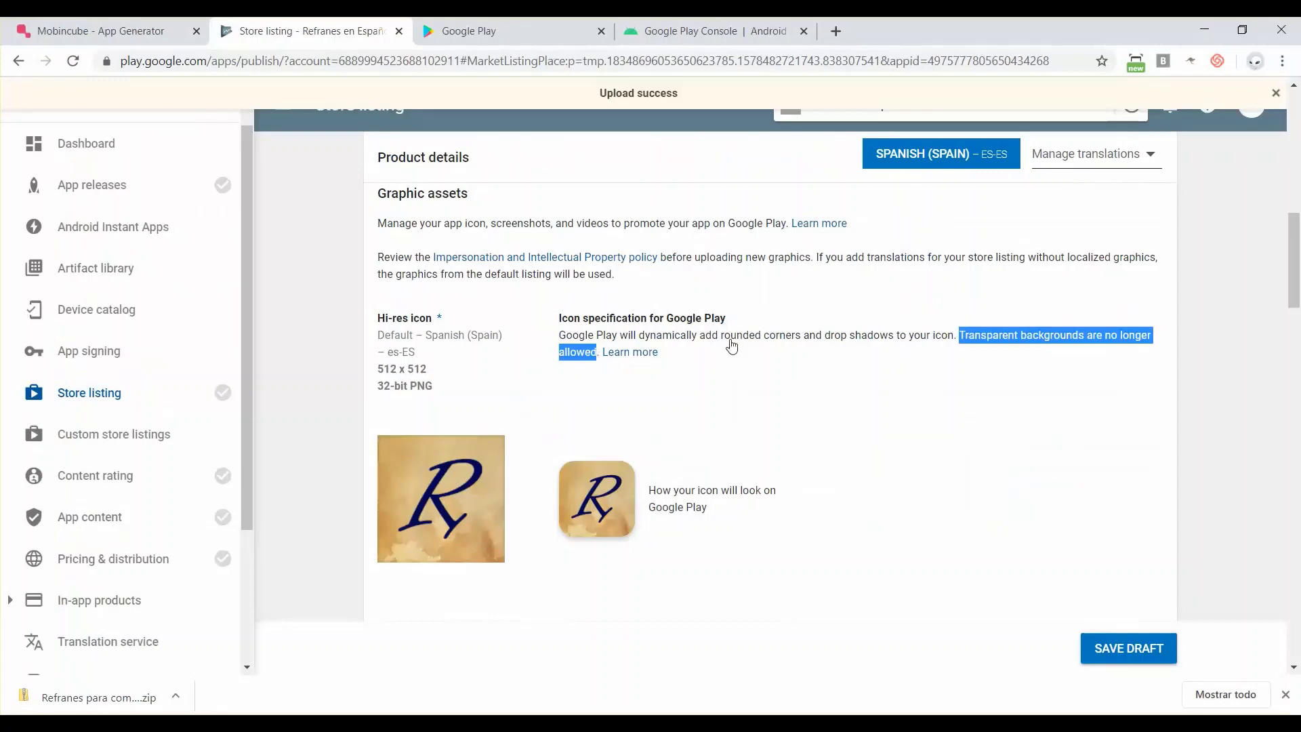
click(816, 339)
scroll(816, 339, down, 1)
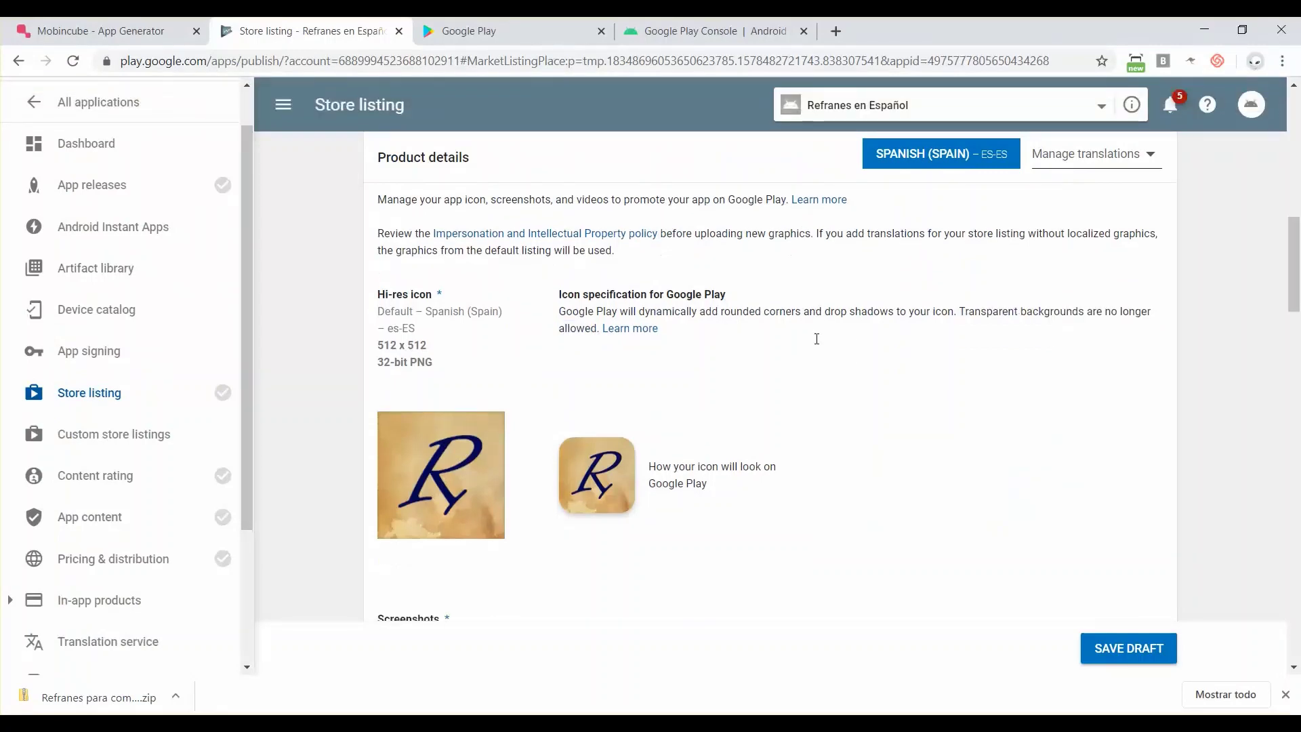
scroll(816, 339, down, 5)
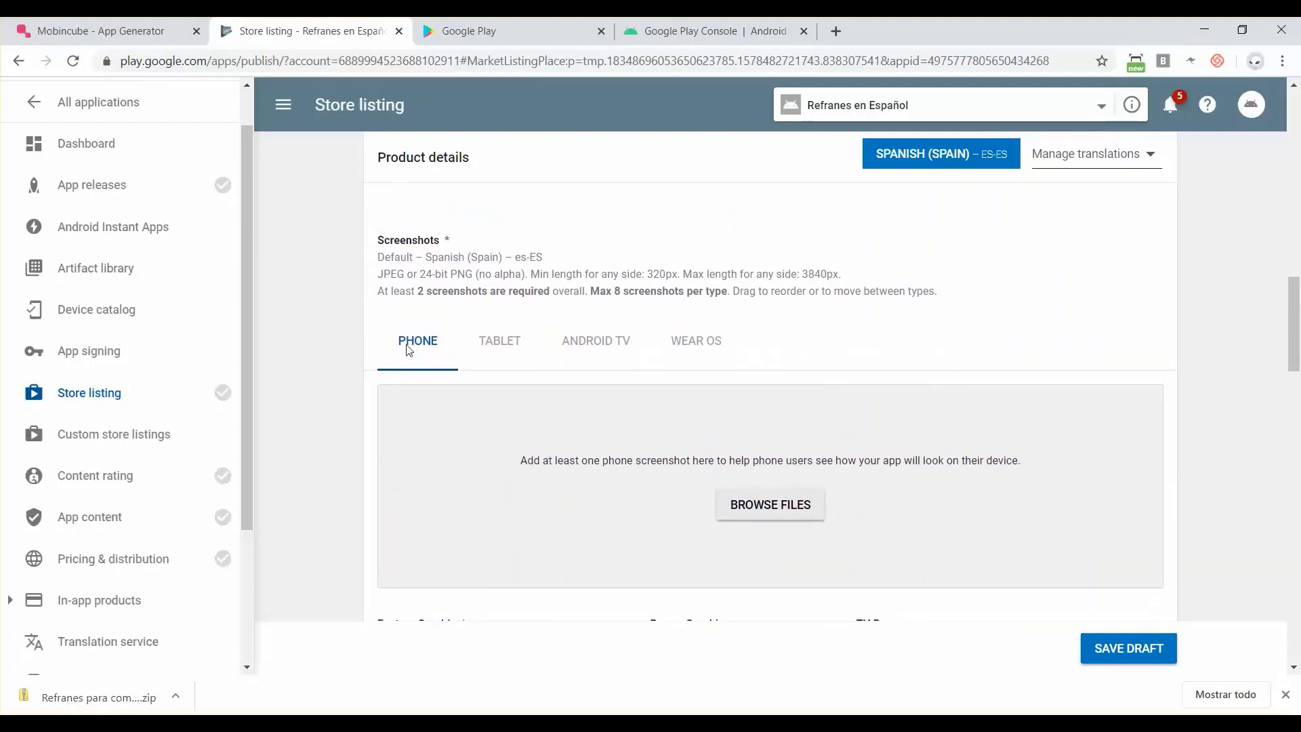
click(498, 341)
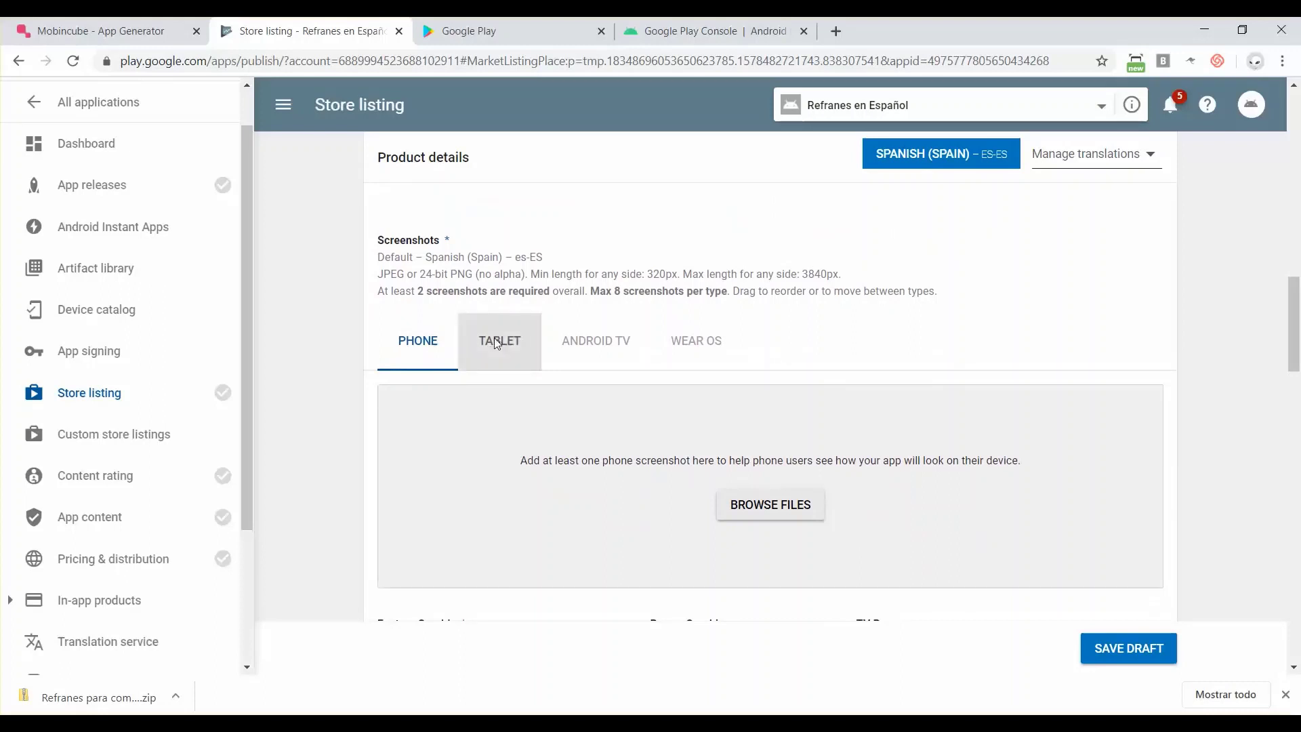
click(593, 342)
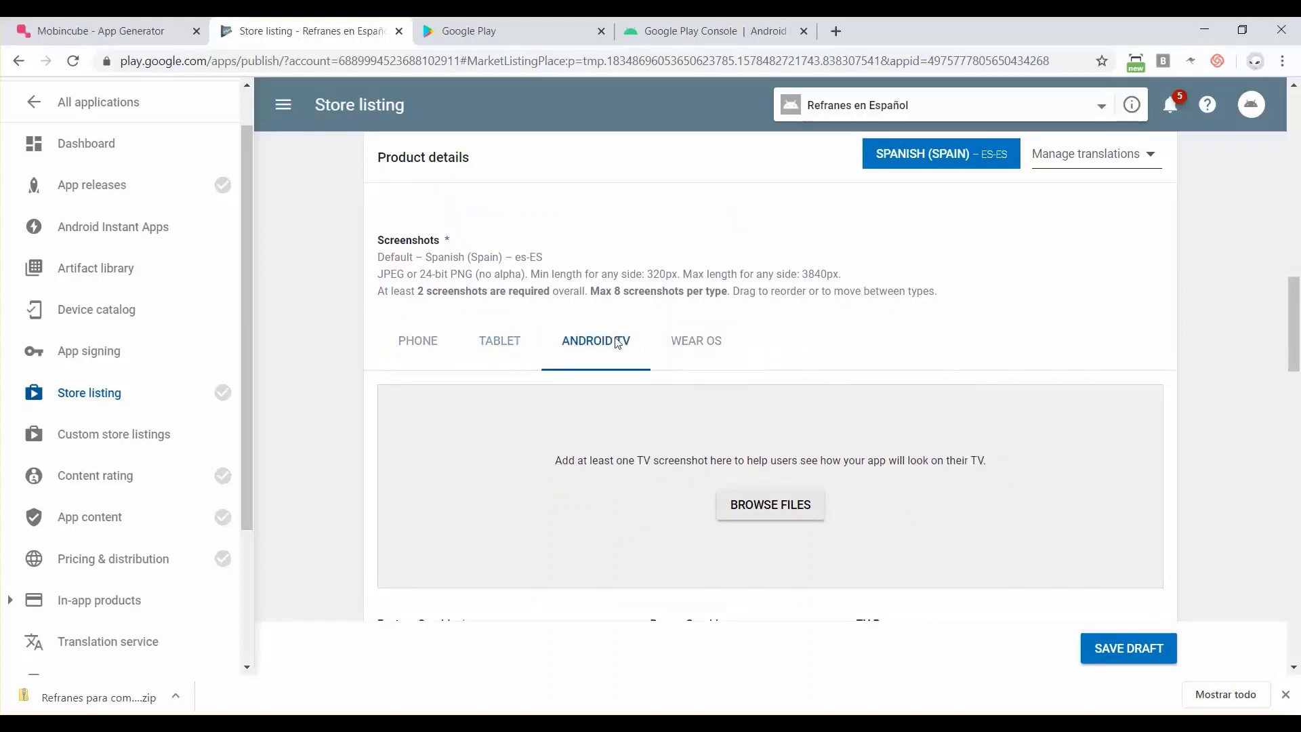
click(703, 344)
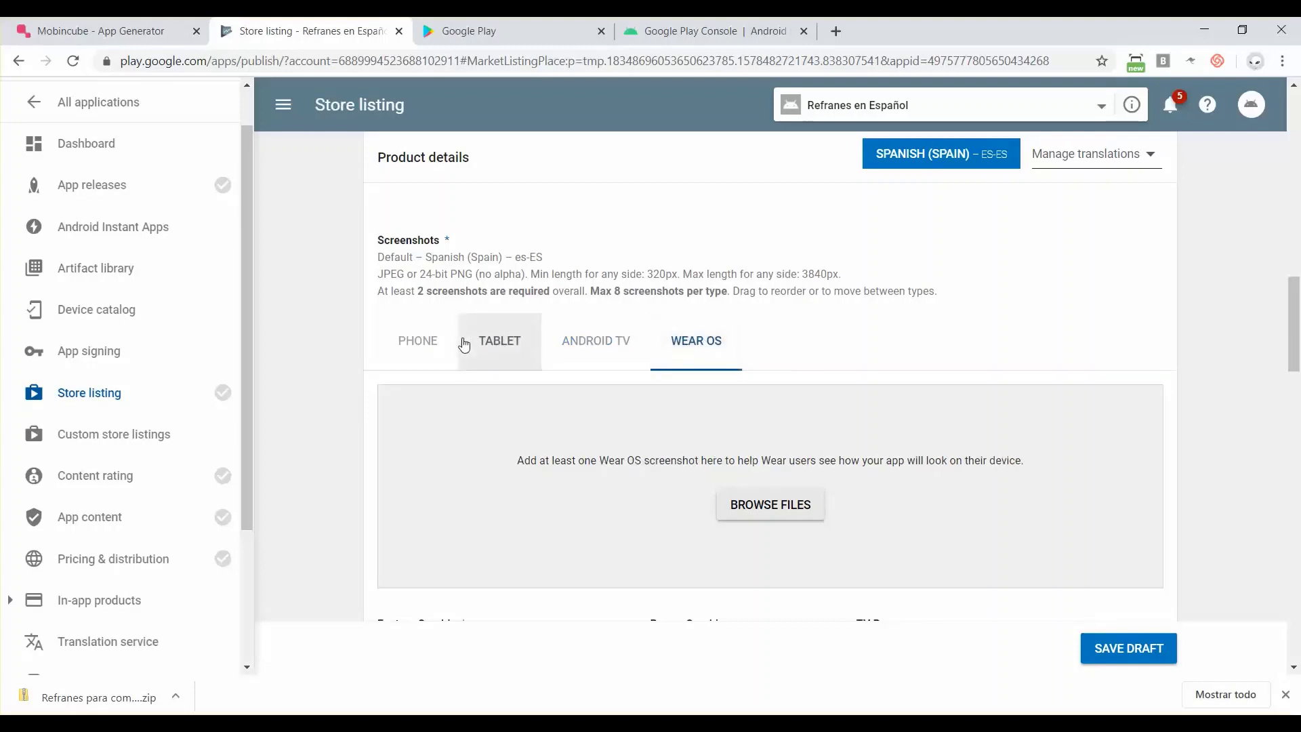
click(432, 340)
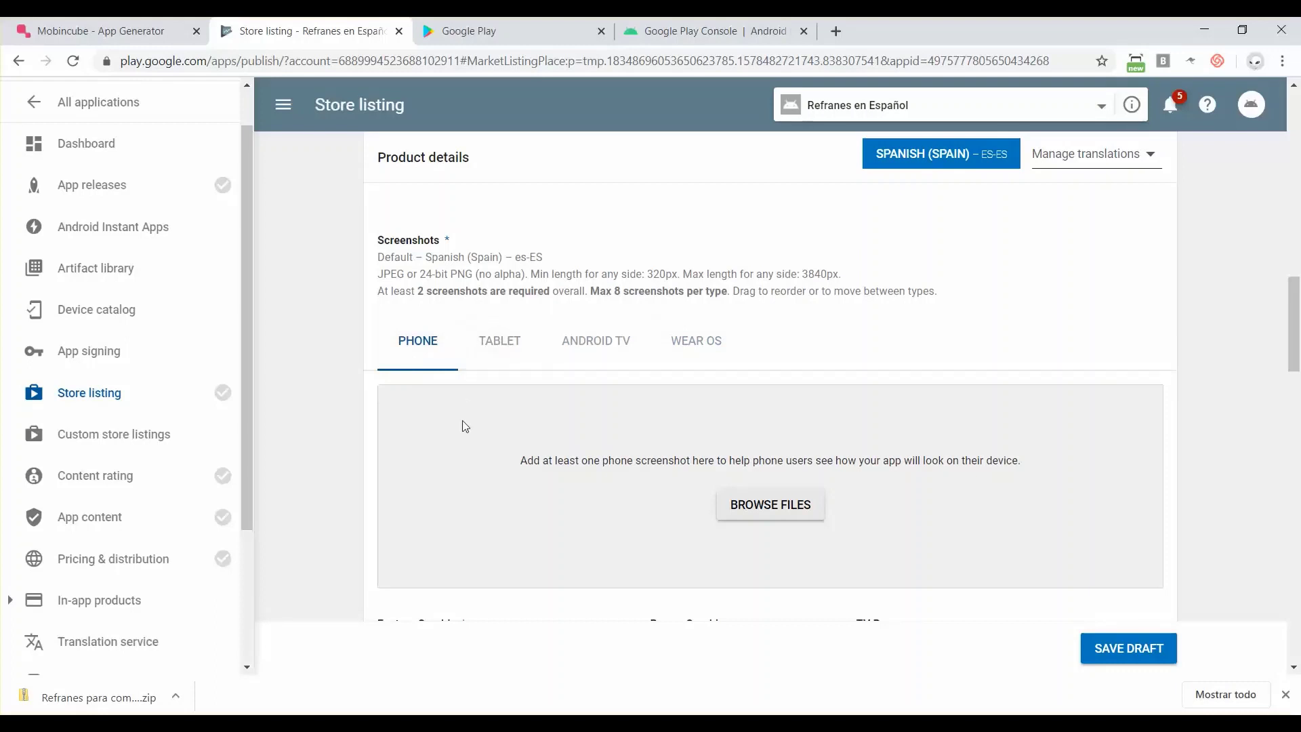
- Upload screen1.png, screen2.png, screen3.png and the two Screenshot_20200108 images as phone screenshots, and place the one showing the Empezar button first
scroll(465, 425, down, 1)
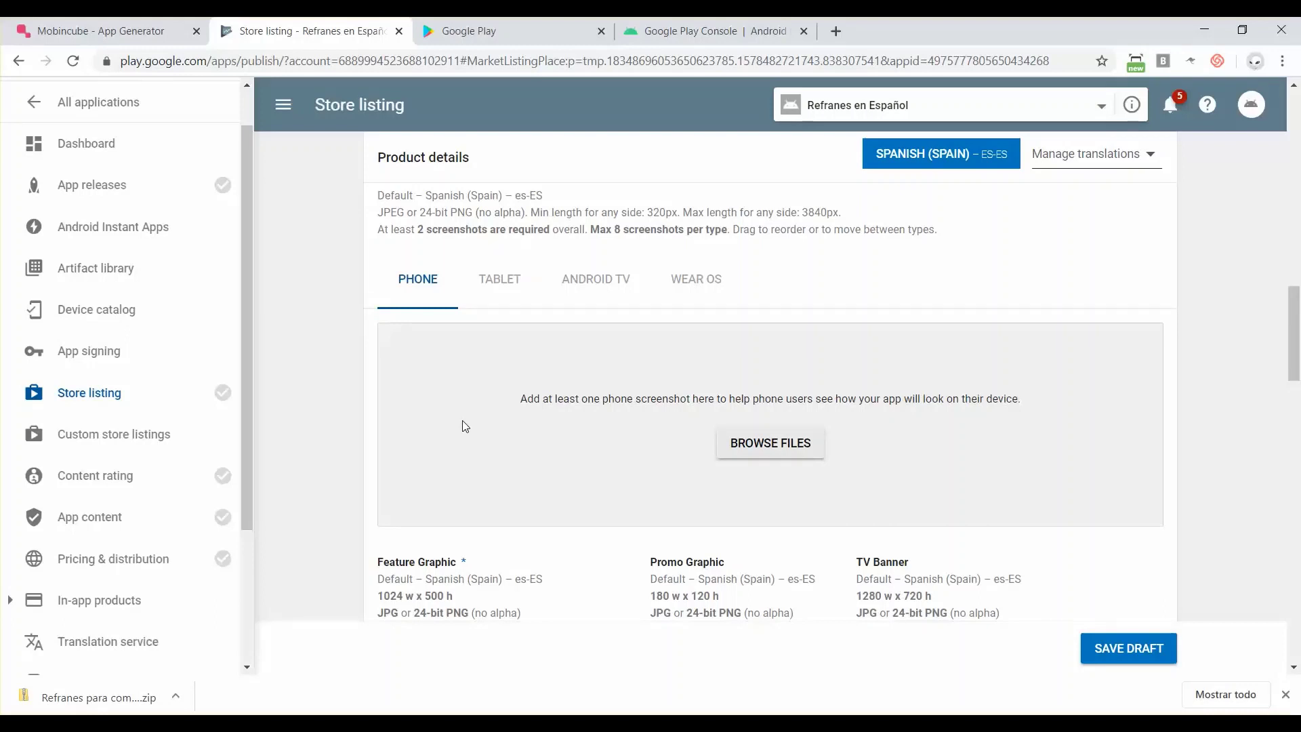
mouse_move(515, 715)
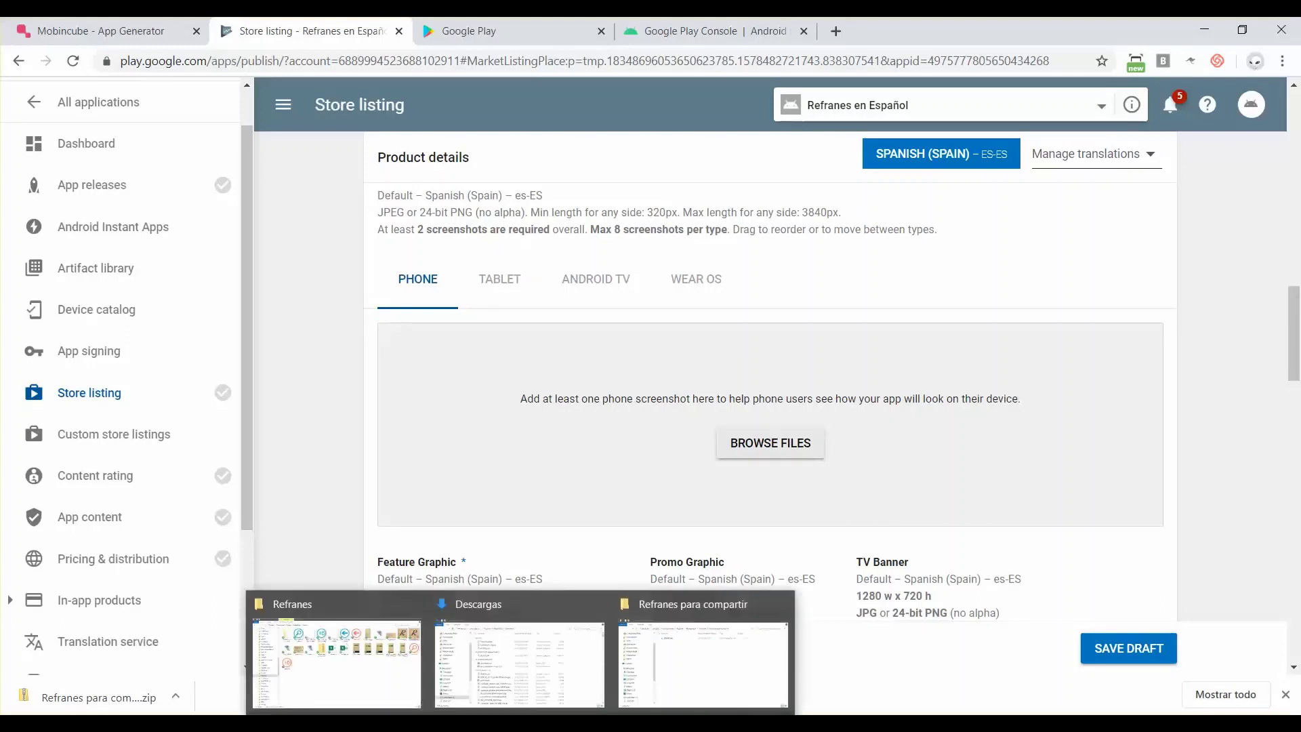
click(381, 688)
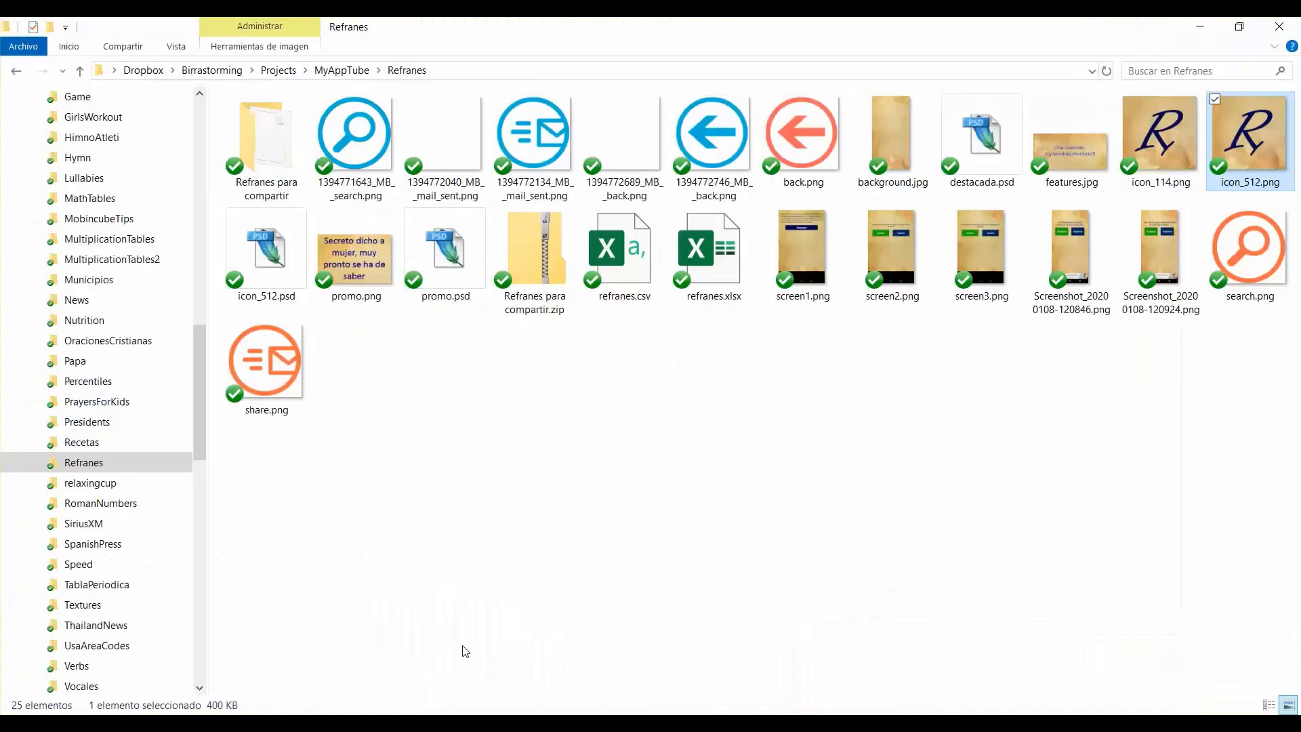
click(826, 271)
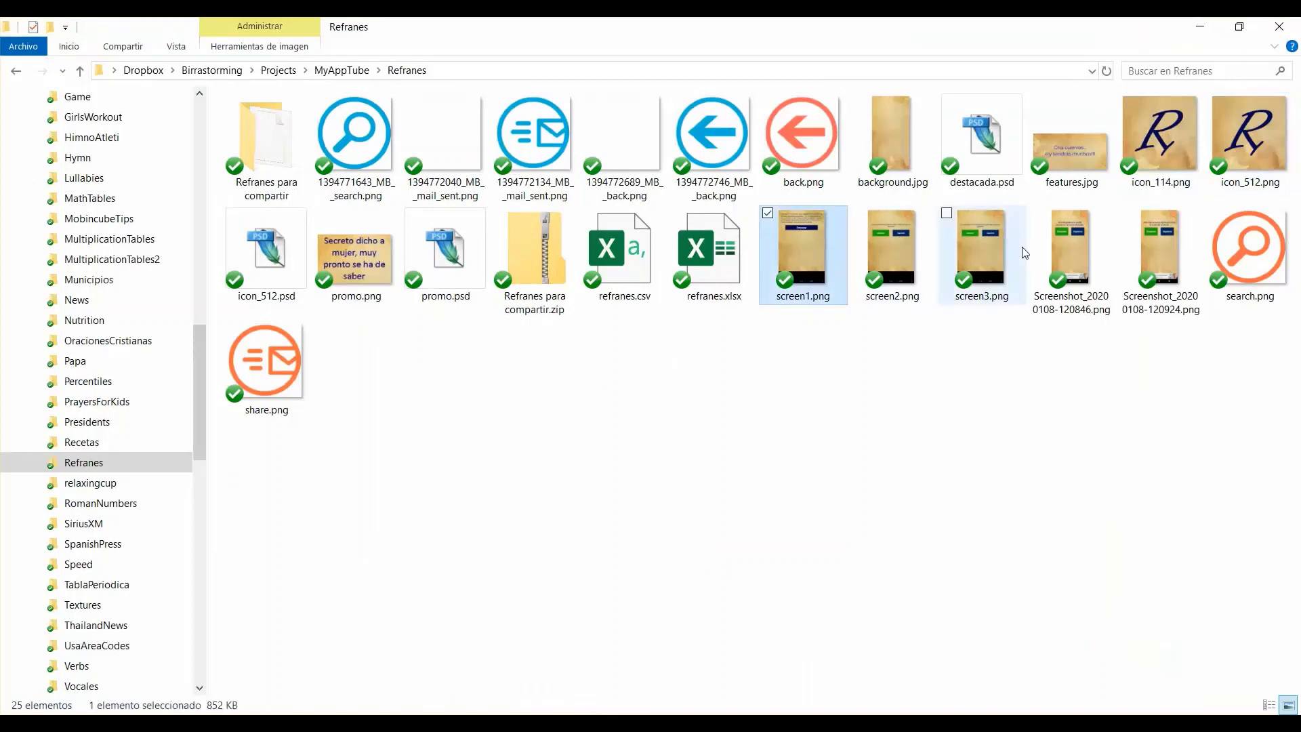
shift+click(1164, 258)
drag(981, 252, 675, 449)
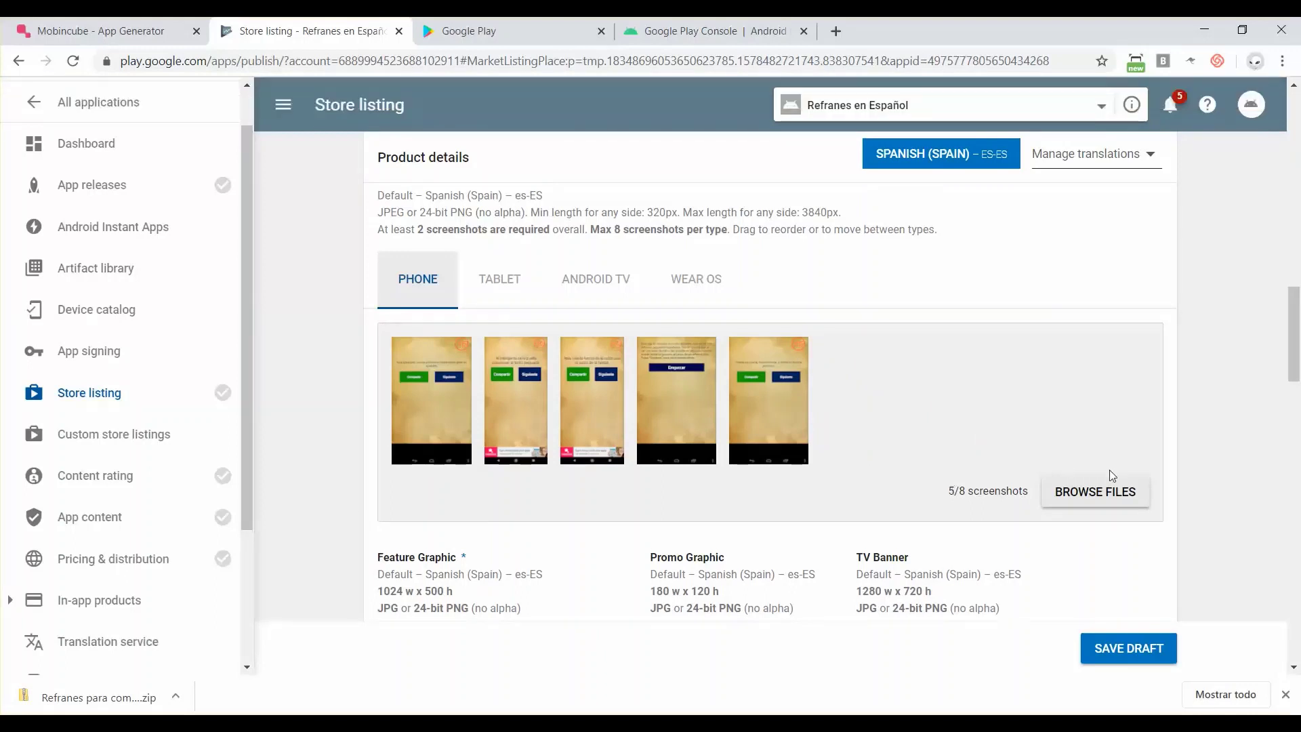
drag(698, 407, 424, 401)
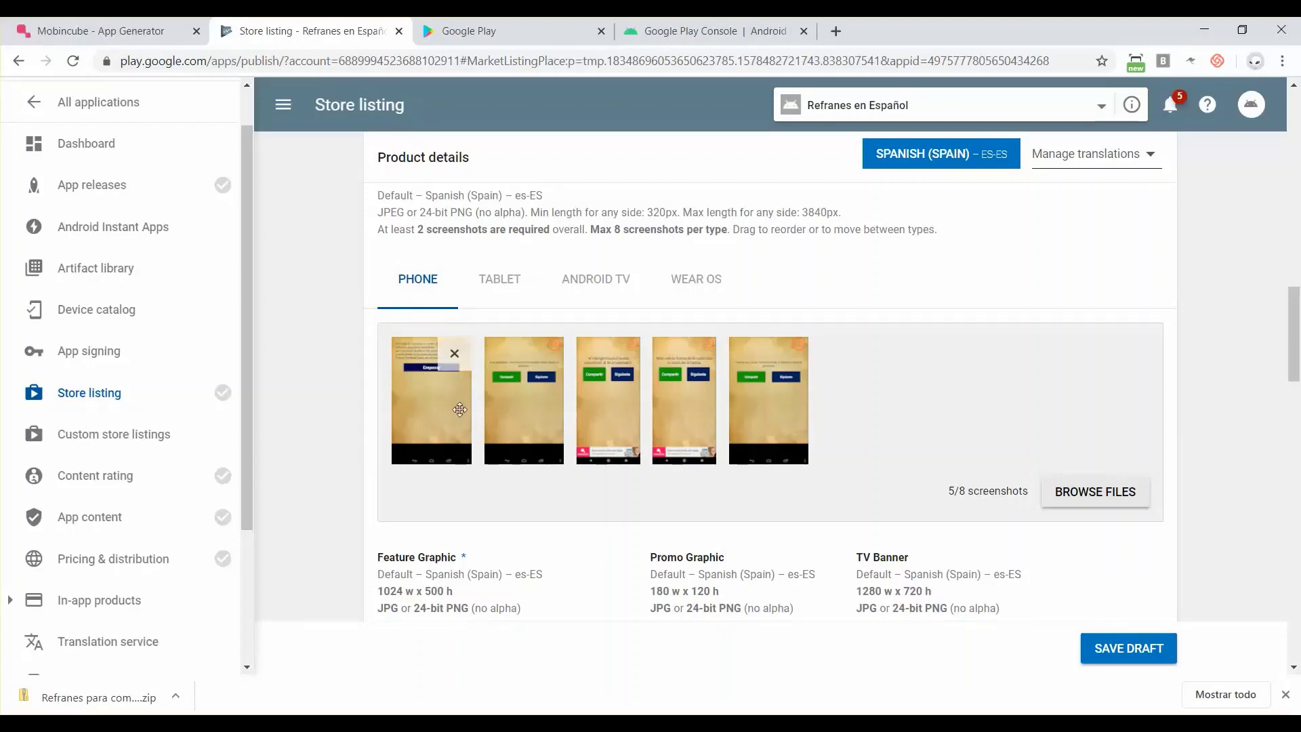
mouse_move(486, 406)
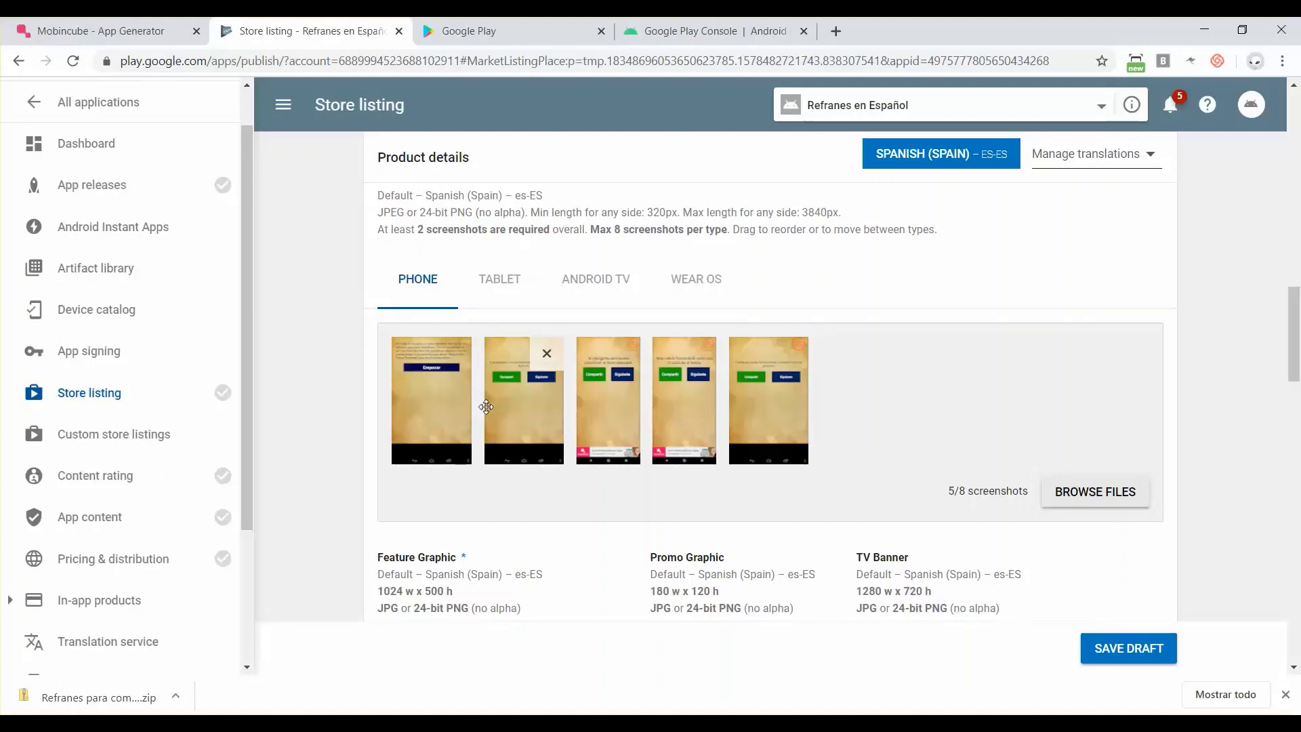
- Search Google for "davinci screenshots" in a new browser tab, open the DaVinci Apps website and dismiss its cookie notice
click(841, 30)
text(davin)
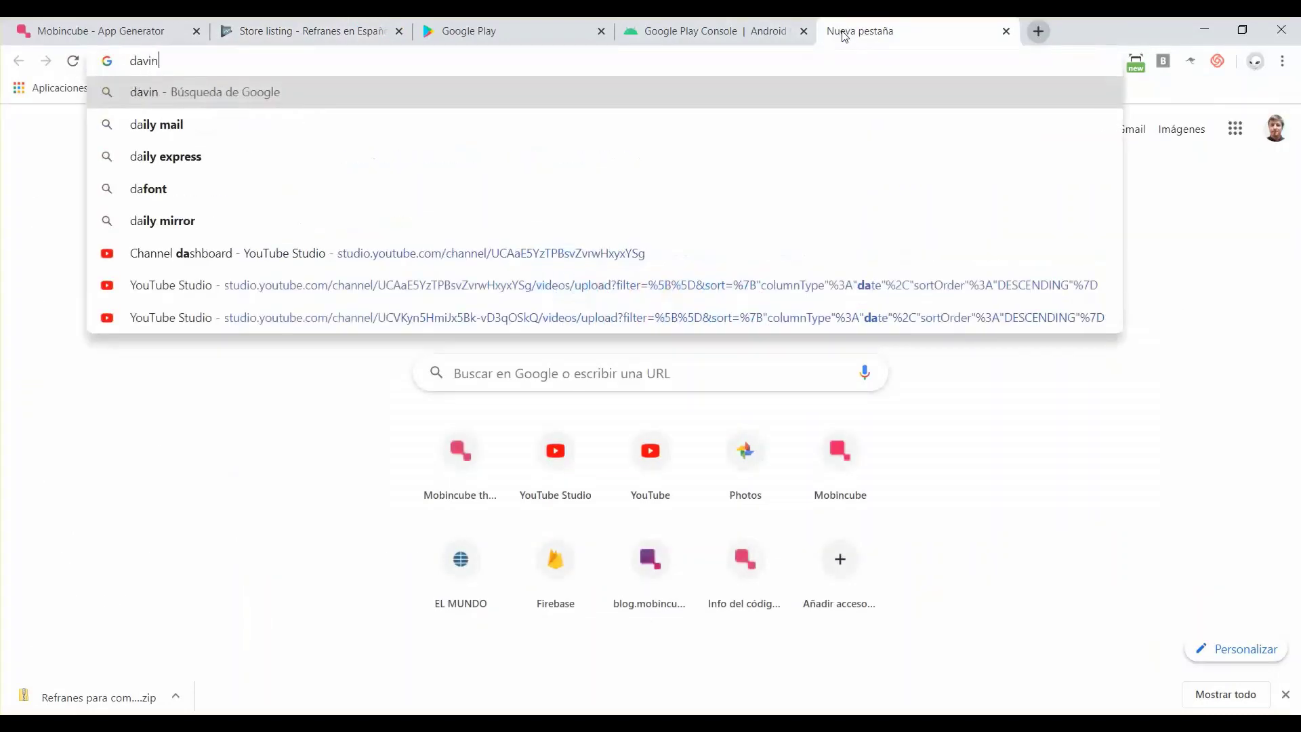
text(ci s)
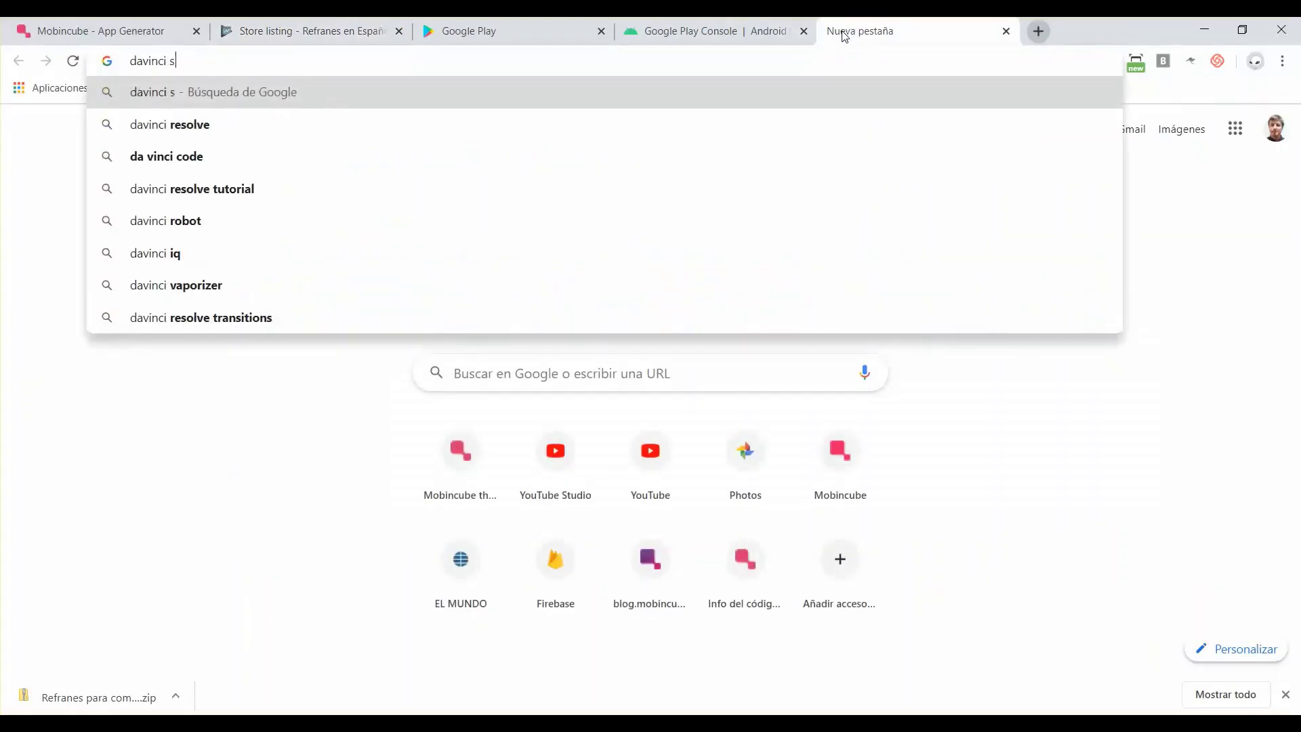
text(creenshots)
key(Return)
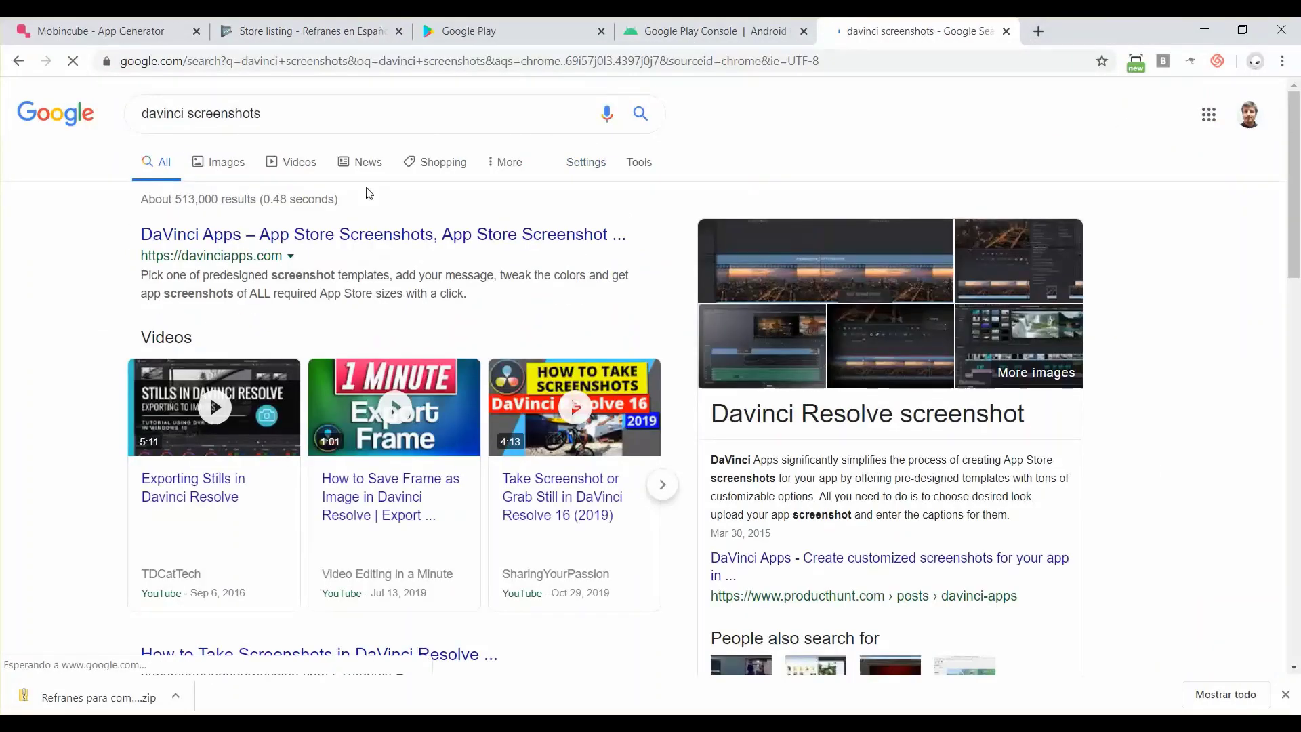
click(227, 235)
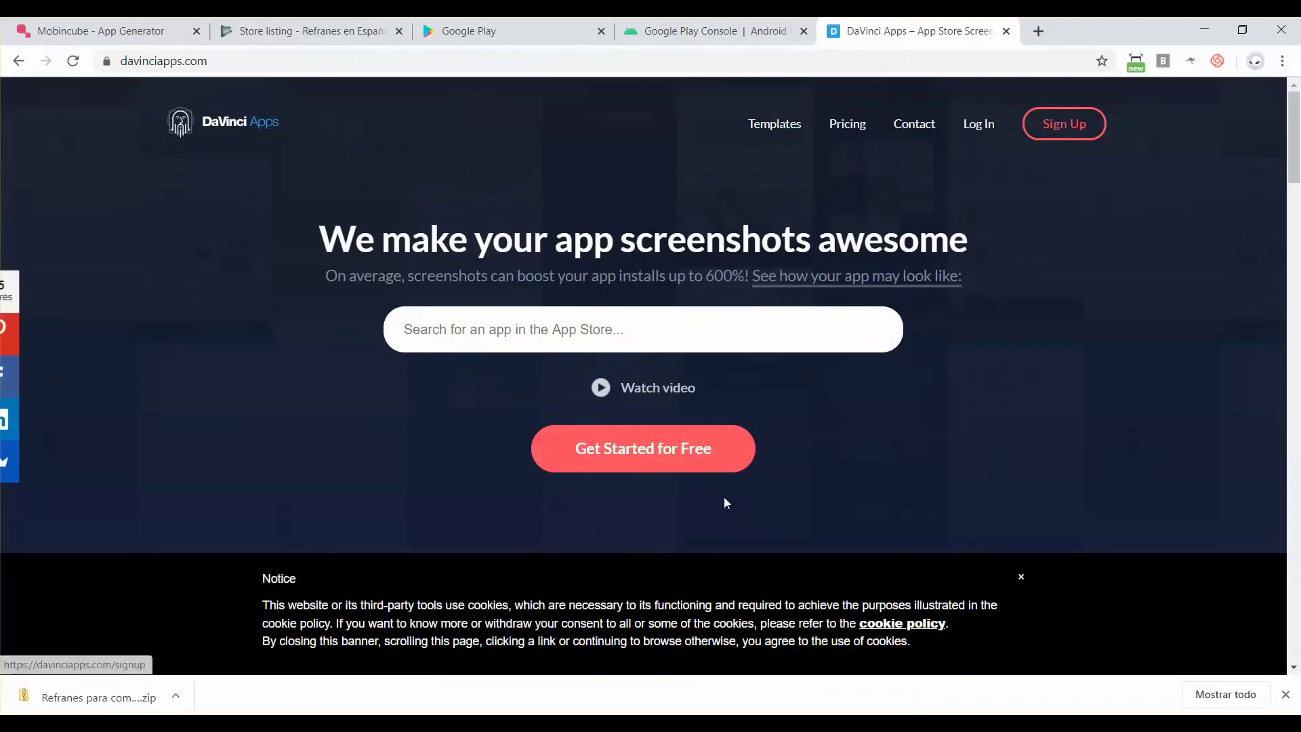
click(1022, 579)
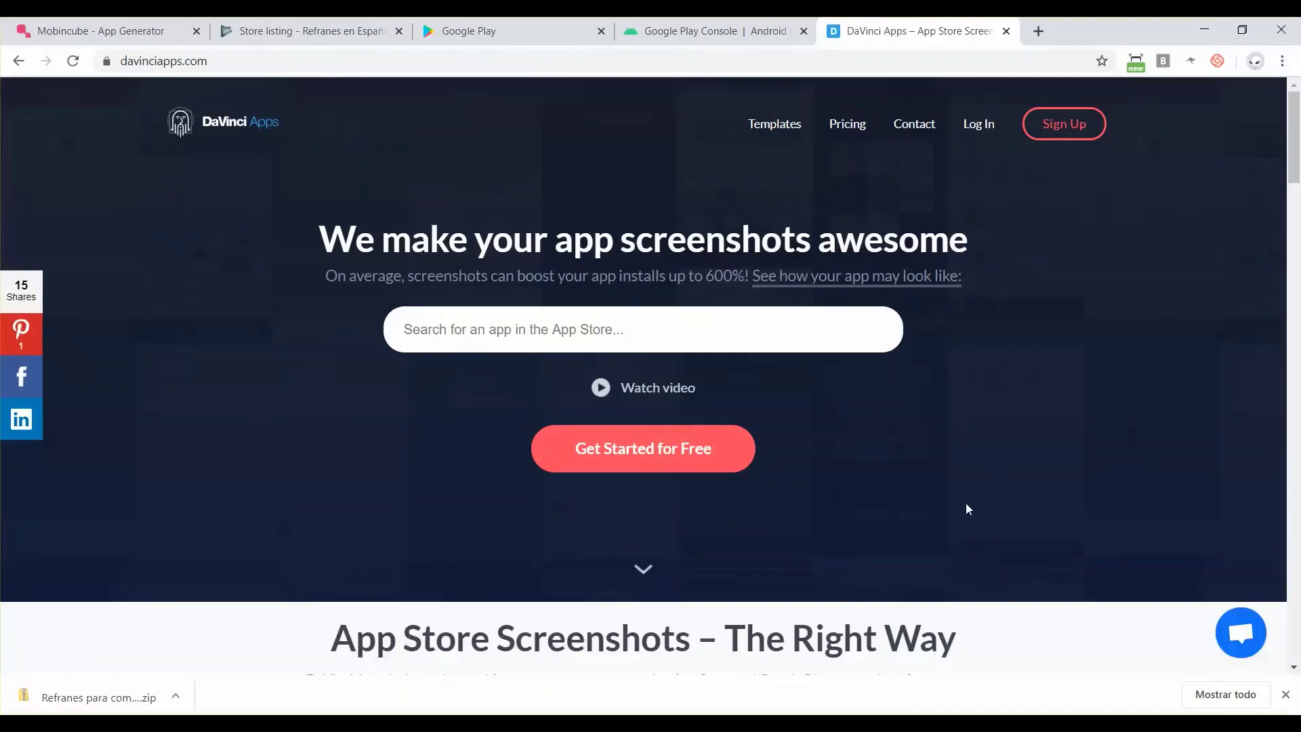
- Examine the DaVinci Apps feature overview and screenshot template gallery, and open the pricing page
scroll(965, 503, down, 2)
scroll(966, 508, down, 9)
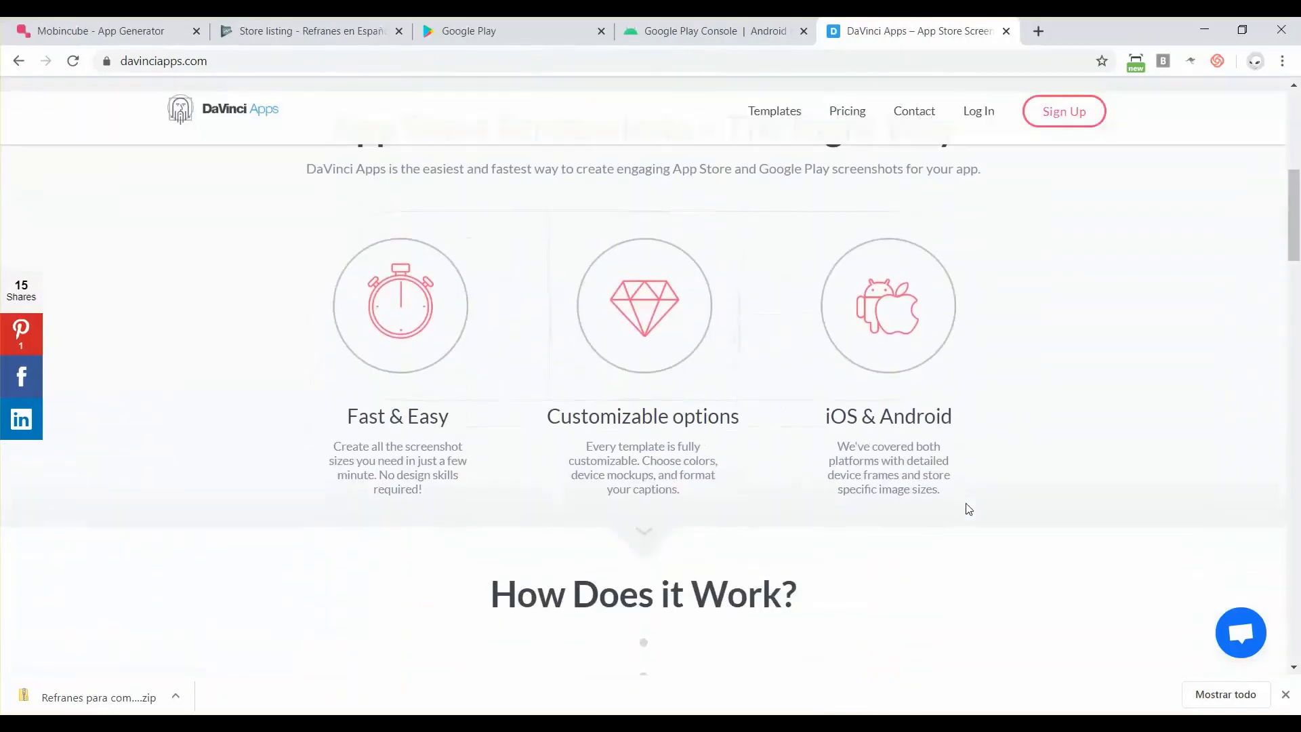
scroll(966, 508, up, 10)
click(758, 130)
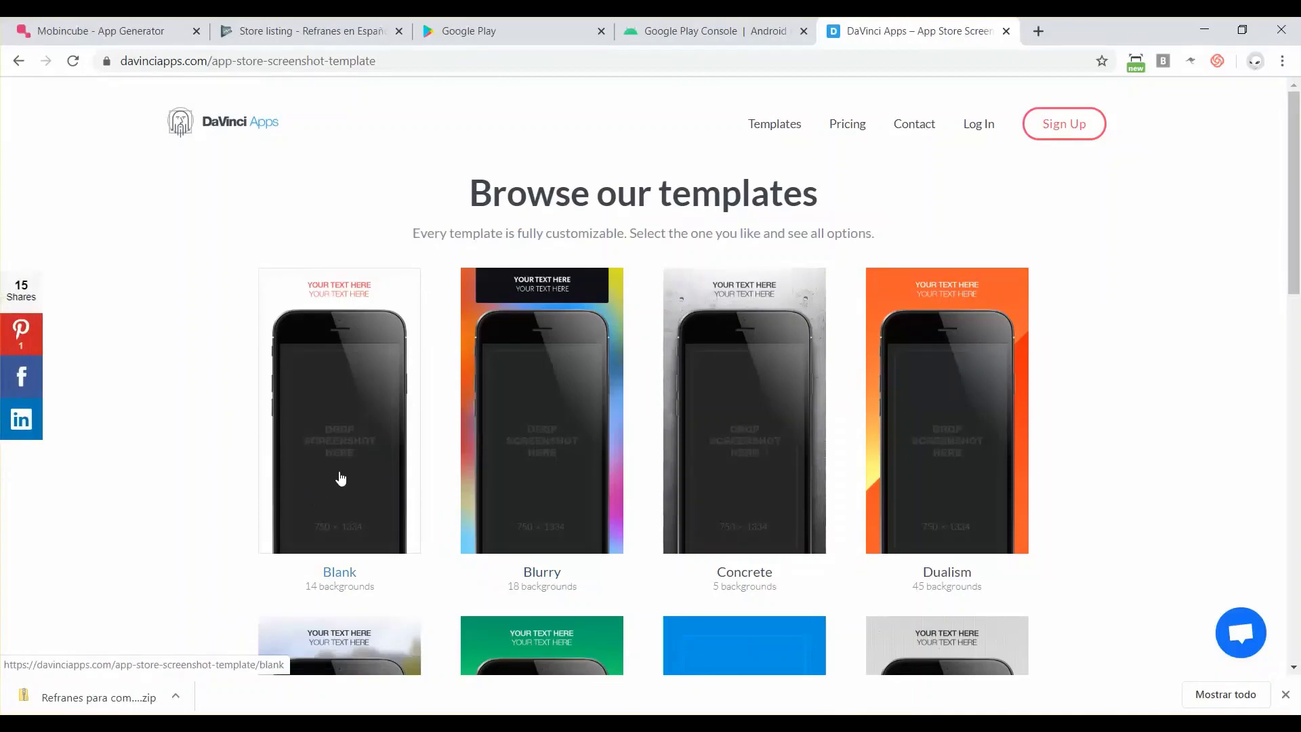
scroll(341, 479, down, 16)
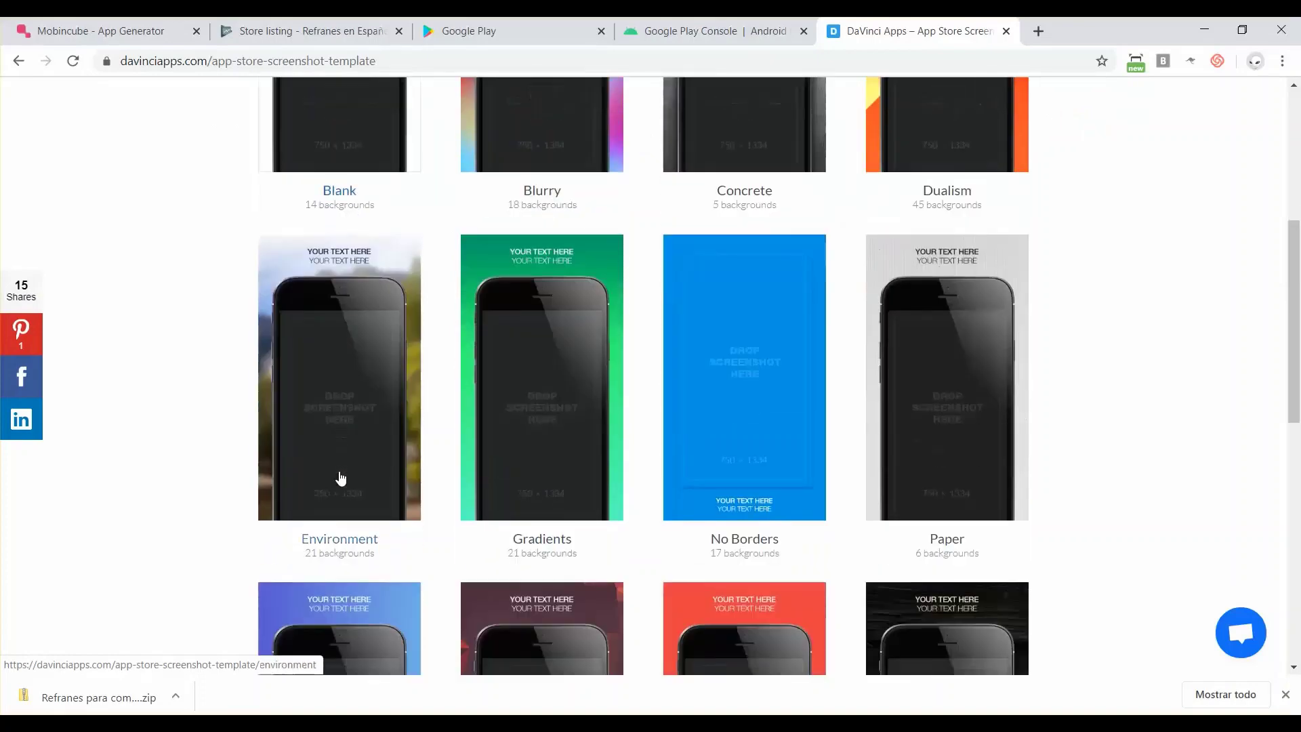
scroll(341, 479, up, 16)
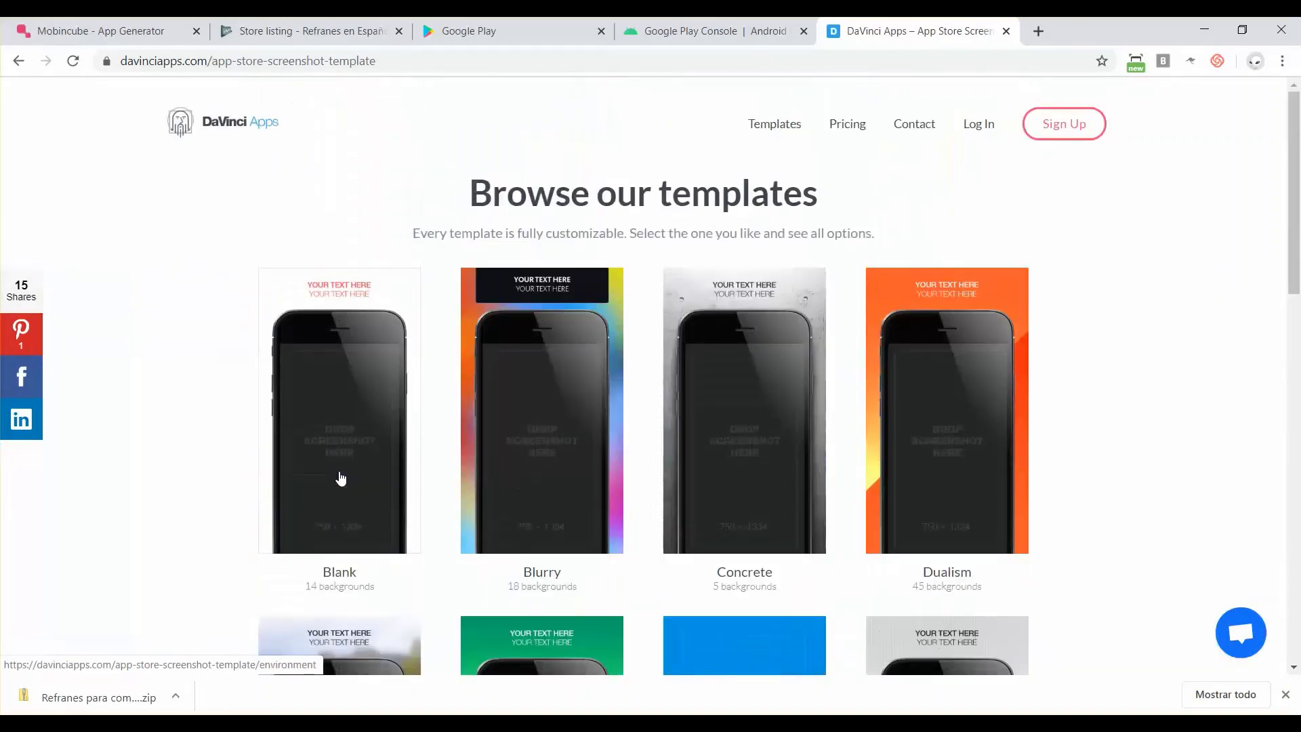
click(855, 122)
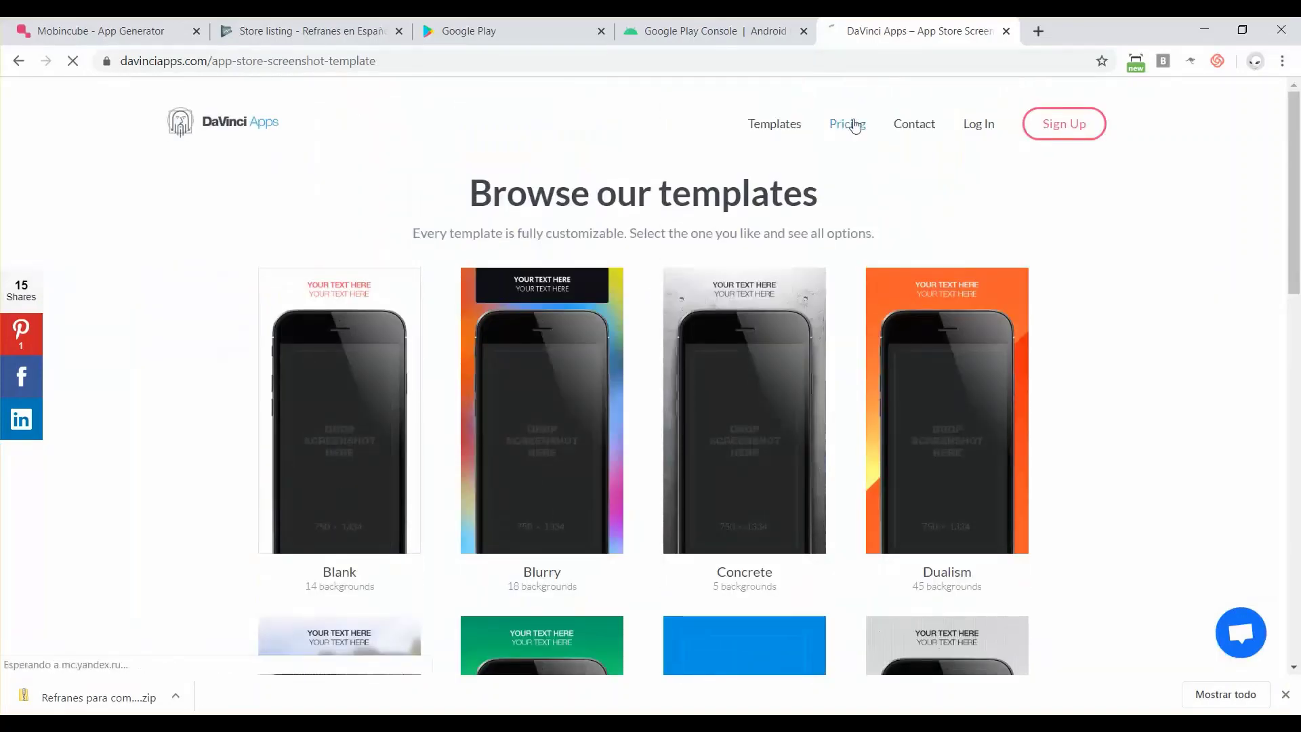
- Return from the DaVinci Apps pricing page to the store listing and upload features.jpg from the Refranes folder as the feature graphic
scroll(708, 261, down, 4)
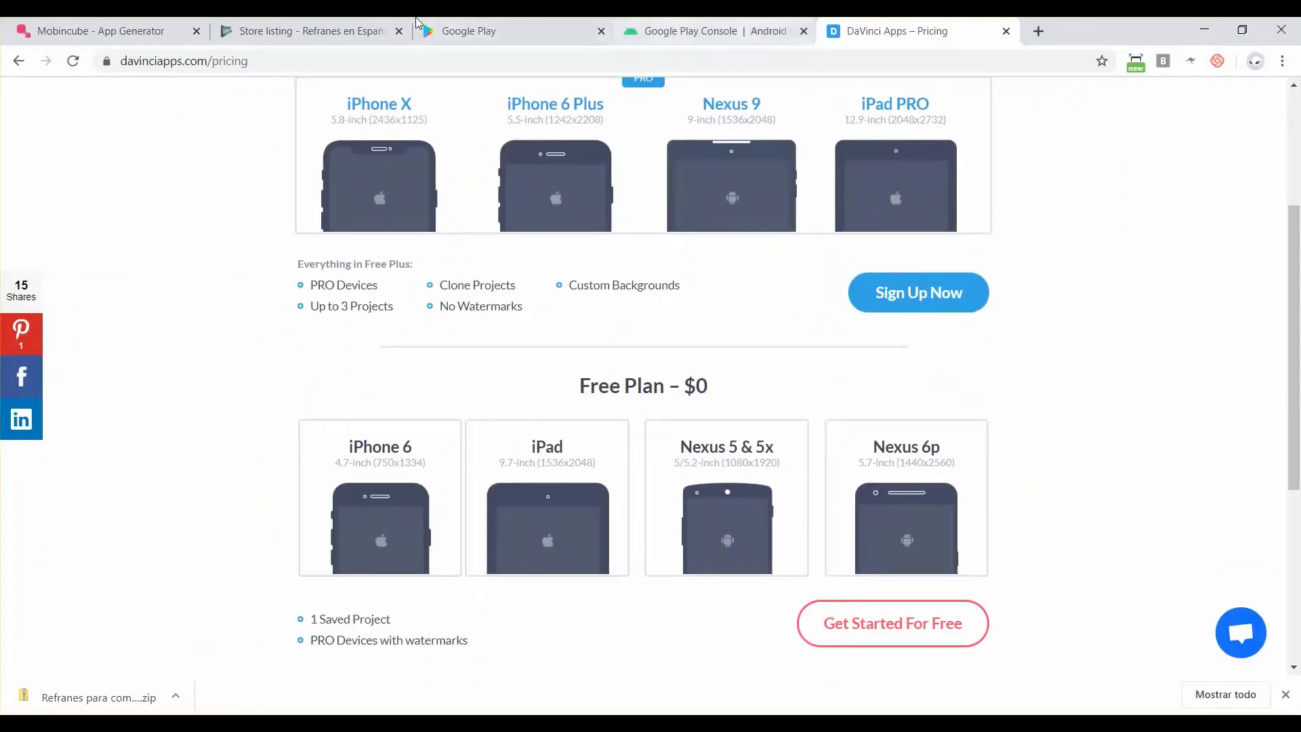
click(350, 27)
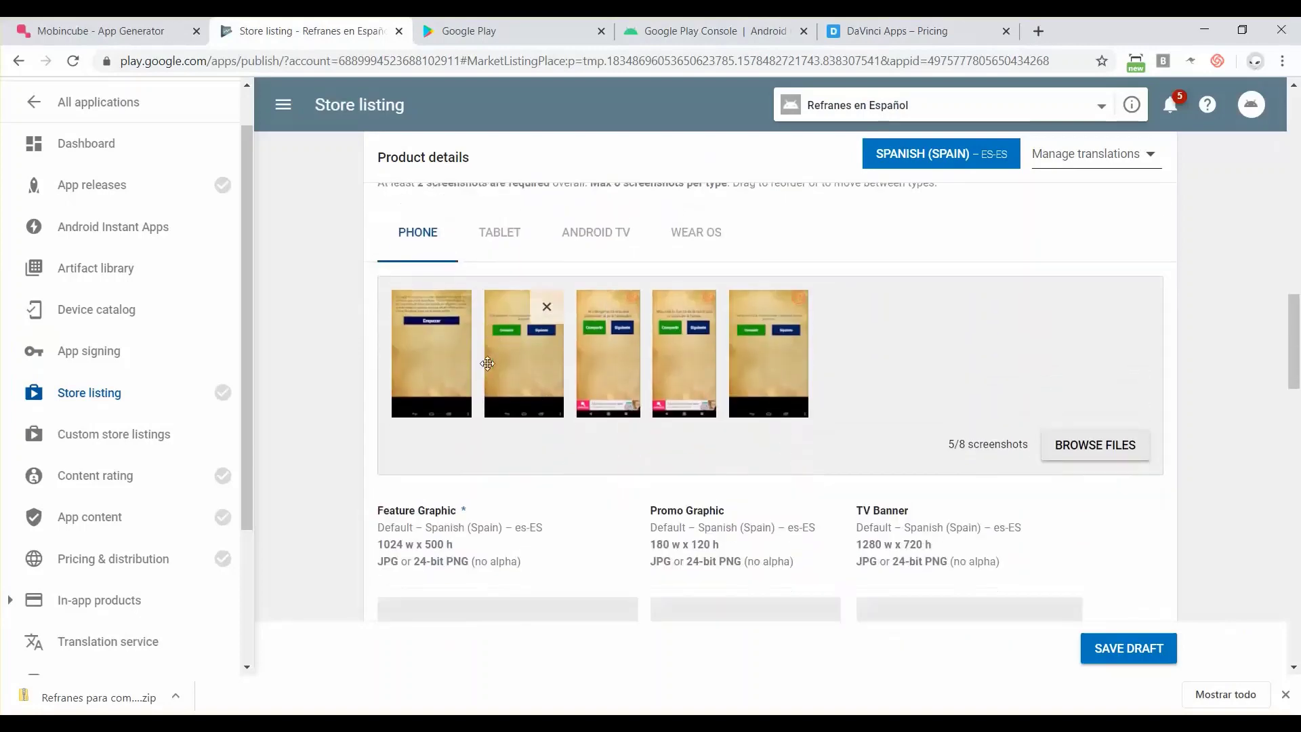
scroll(487, 364, down, 3)
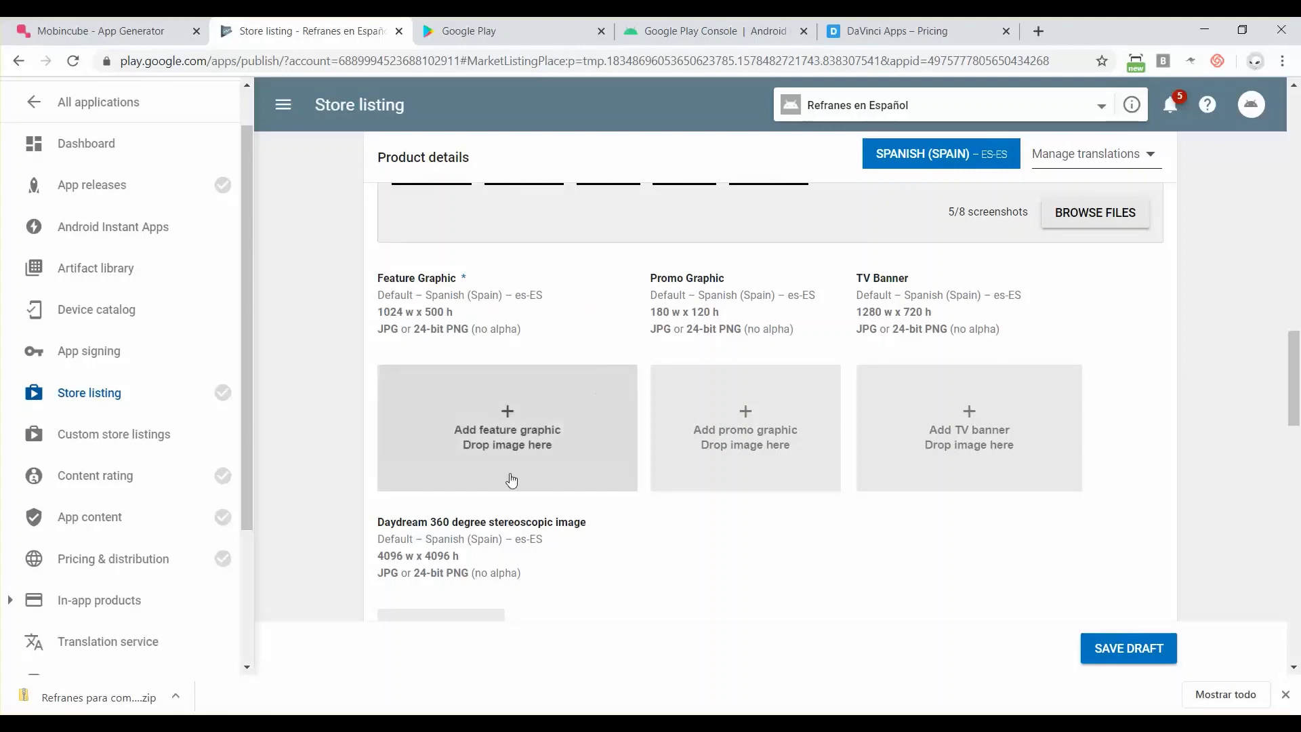
key(alt+Tab)
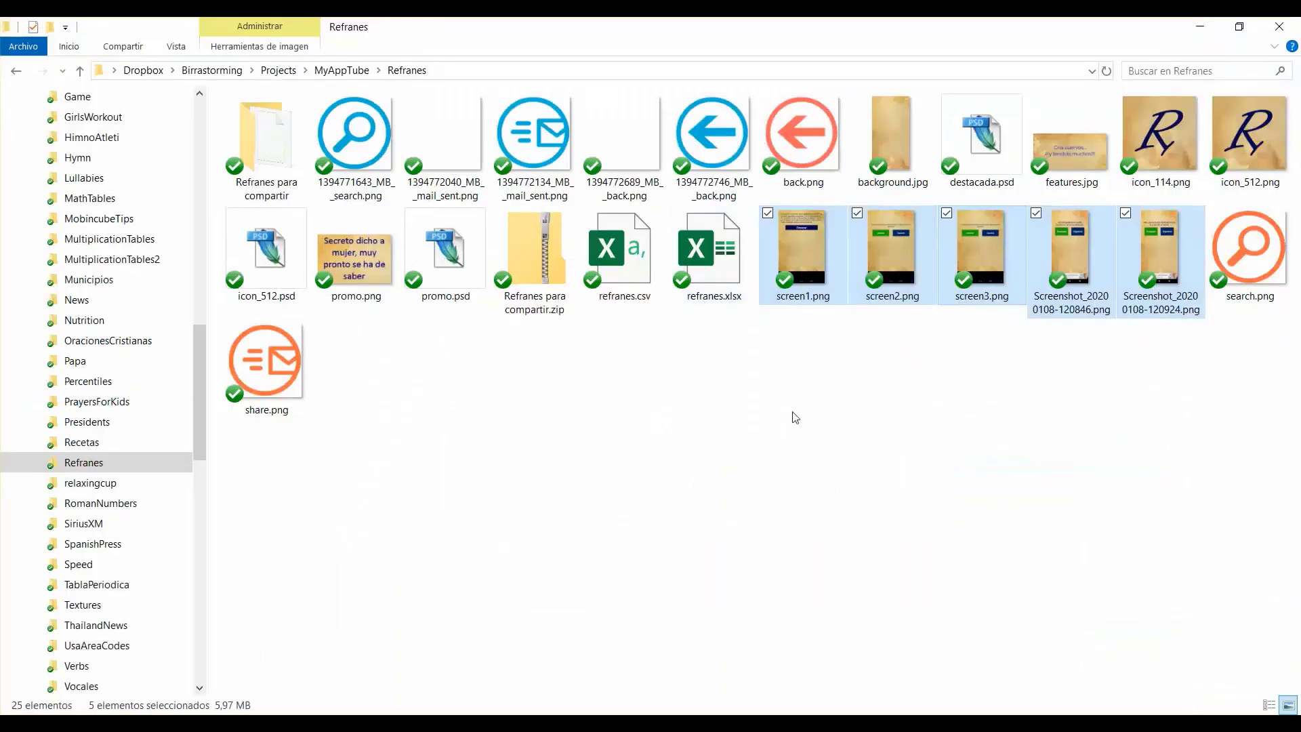
click(795, 418)
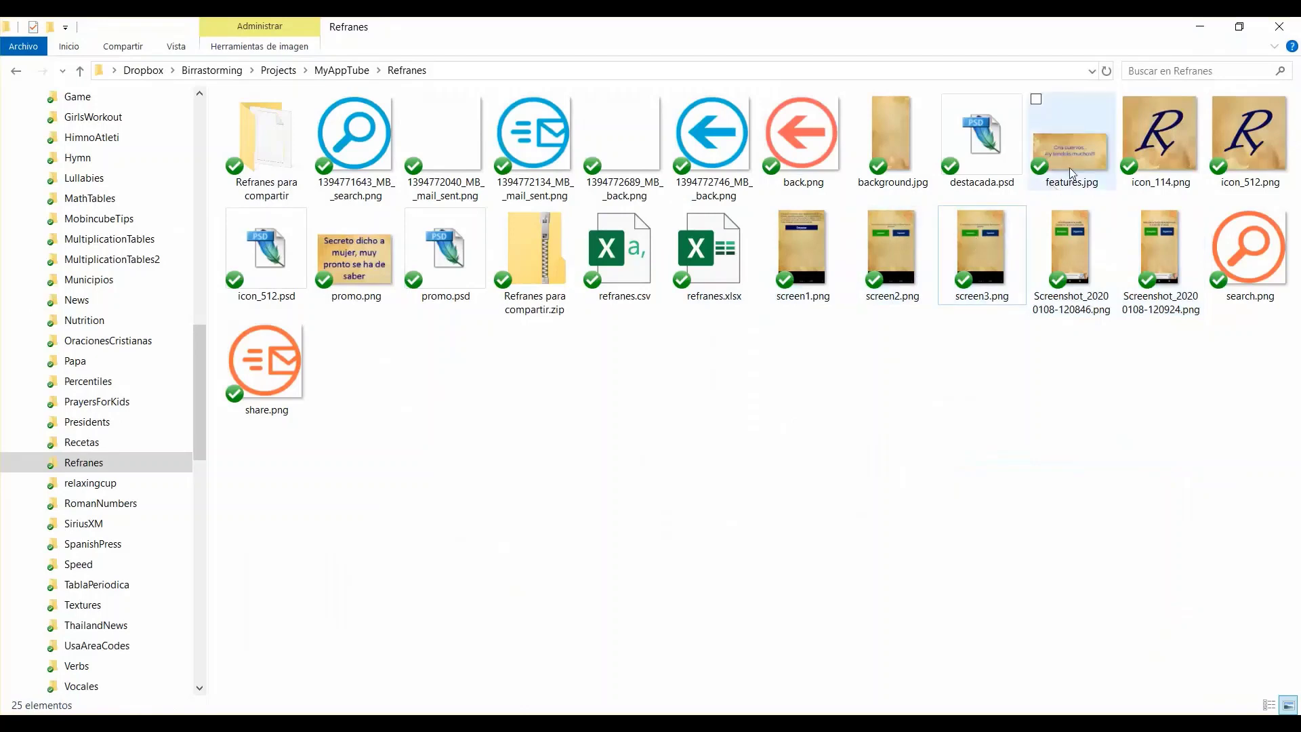
drag(1070, 164, 556, 420)
key(alt+Tab)
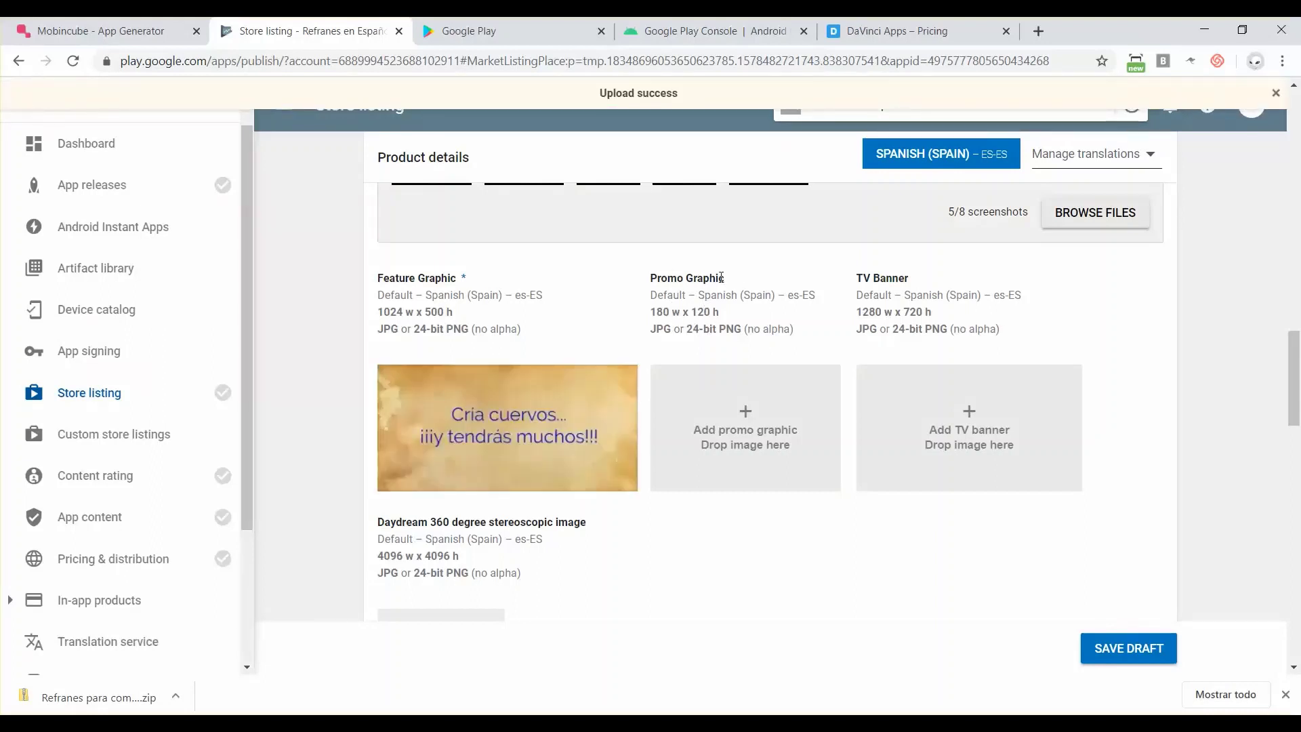
- Try to upload promo.png from the Refranes folder as the promo graphic
key(alt+Tab)
click(526, 291)
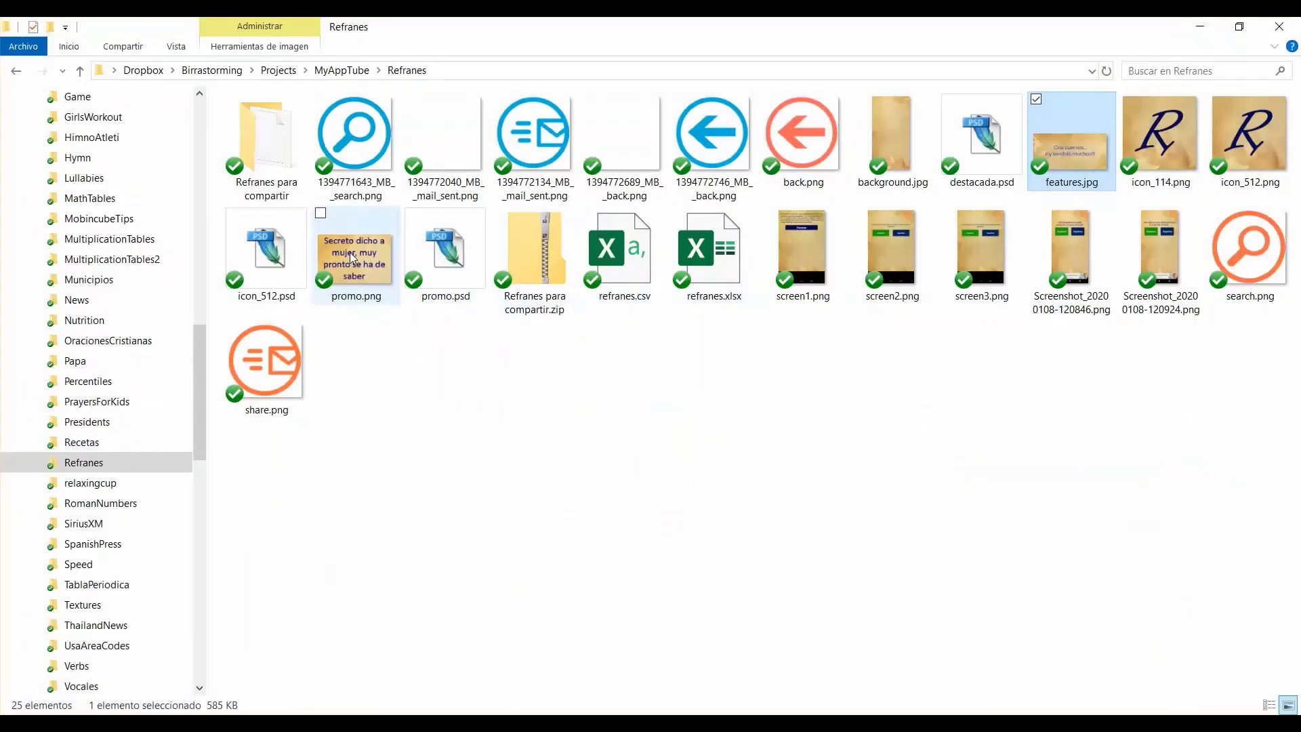
drag(350, 252, 783, 451)
key(alt+Tab)
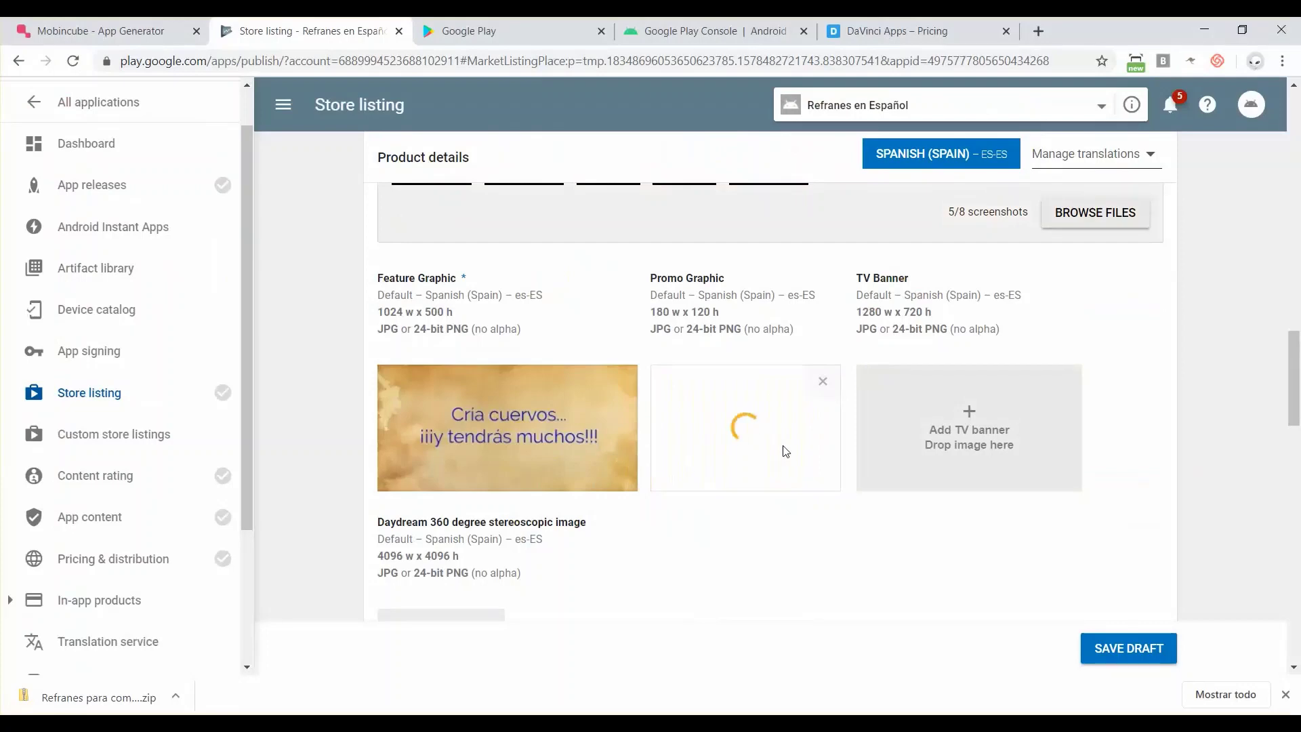
- Examine the TV banner, Daydream 360 degree stereoscopic image and promo video fields of the store listing
scroll(786, 452, down, 2)
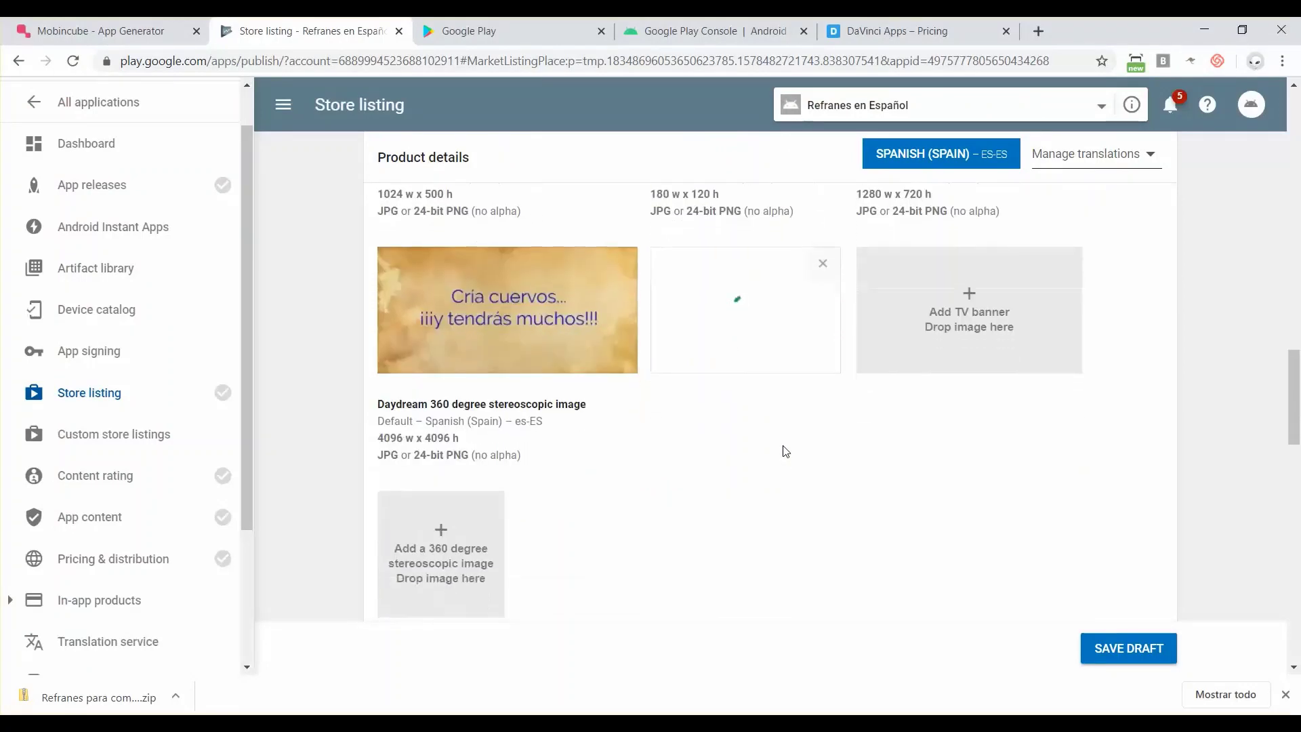
scroll(785, 451, down, 1)
scroll(786, 451, up, 2)
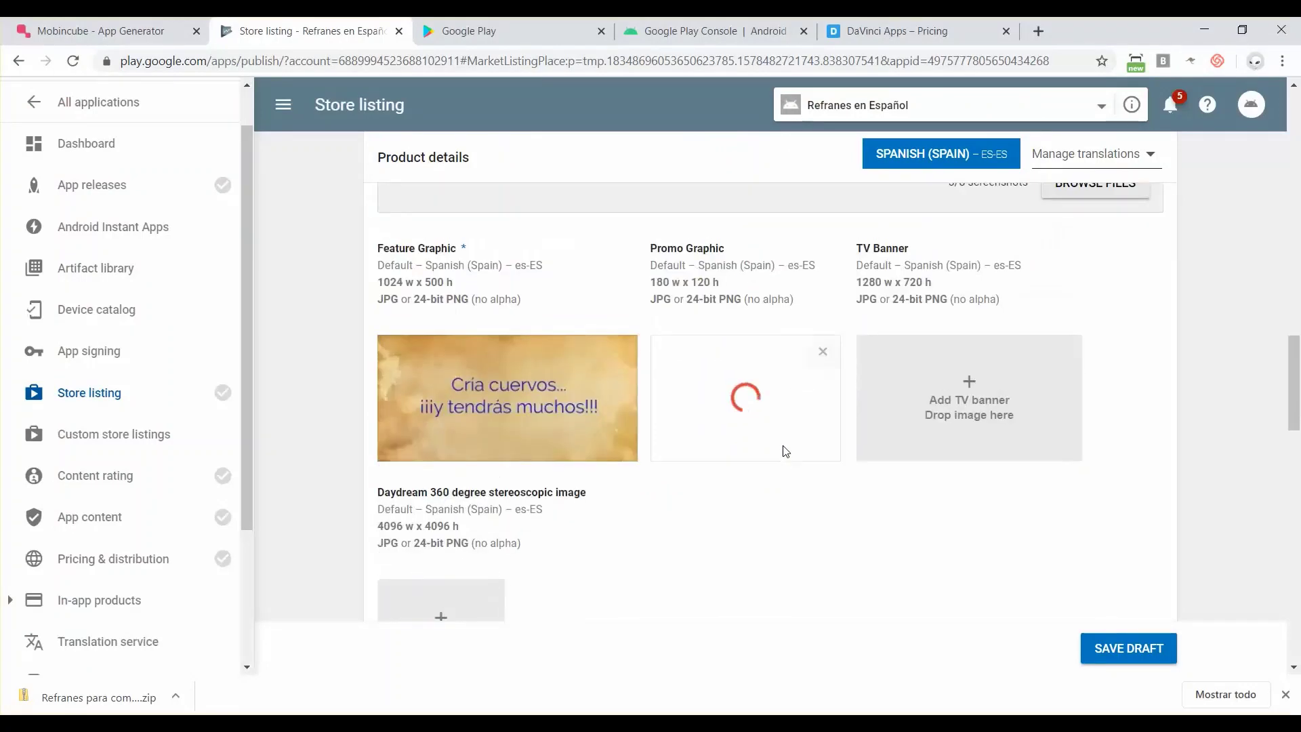
scroll(786, 452, up, 1)
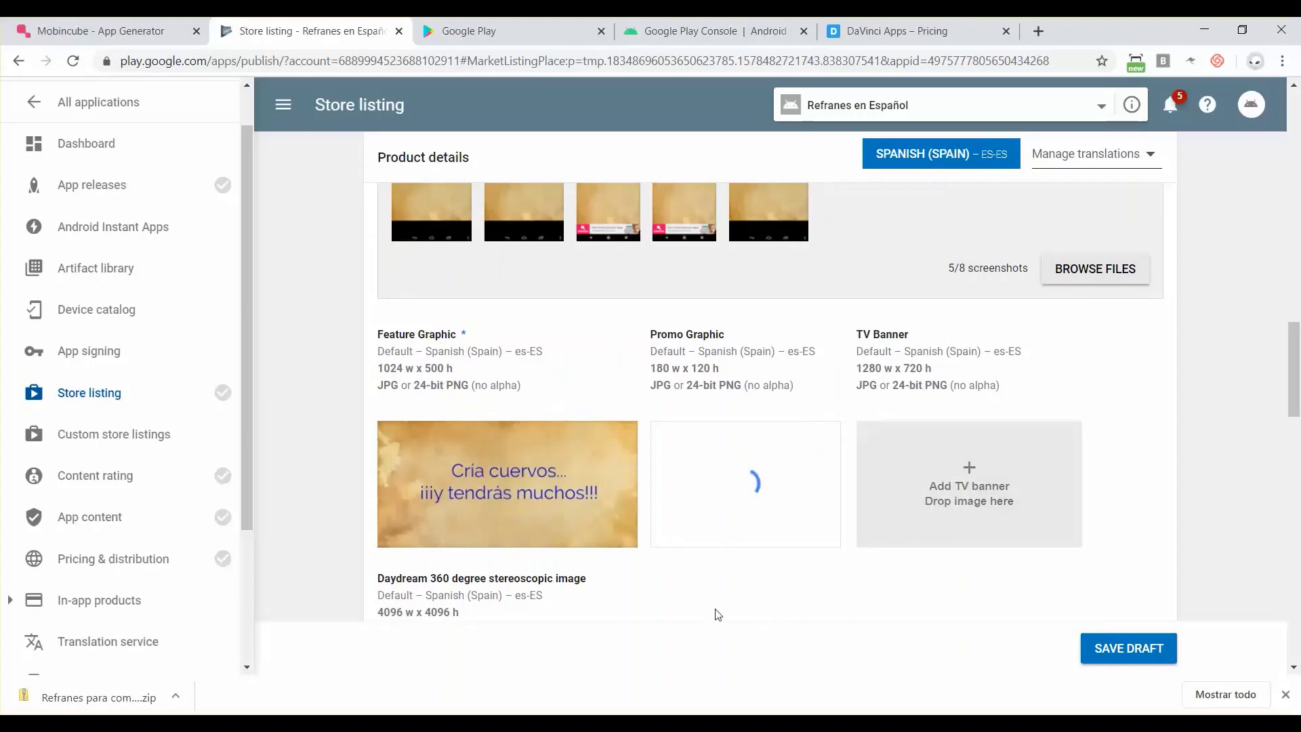
scroll(717, 615, down, 4)
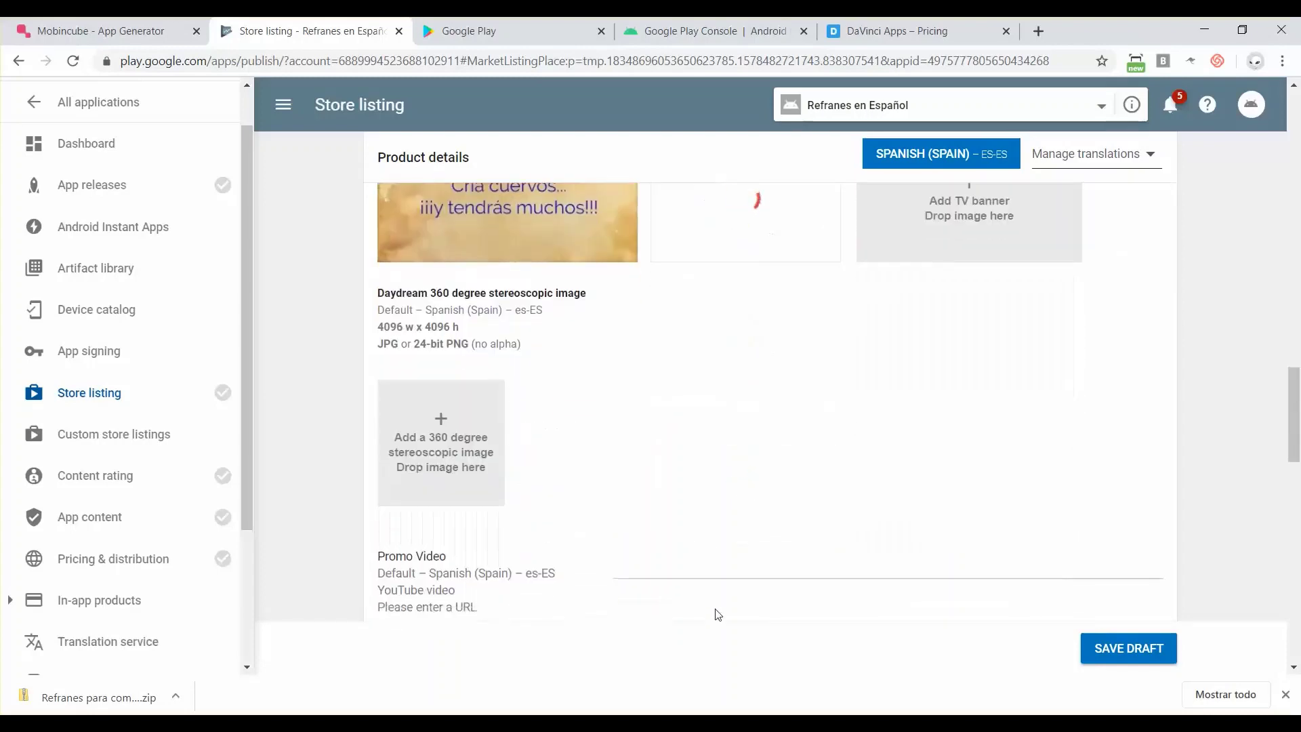
scroll(717, 615, down, 2)
scroll(718, 615, up, 4)
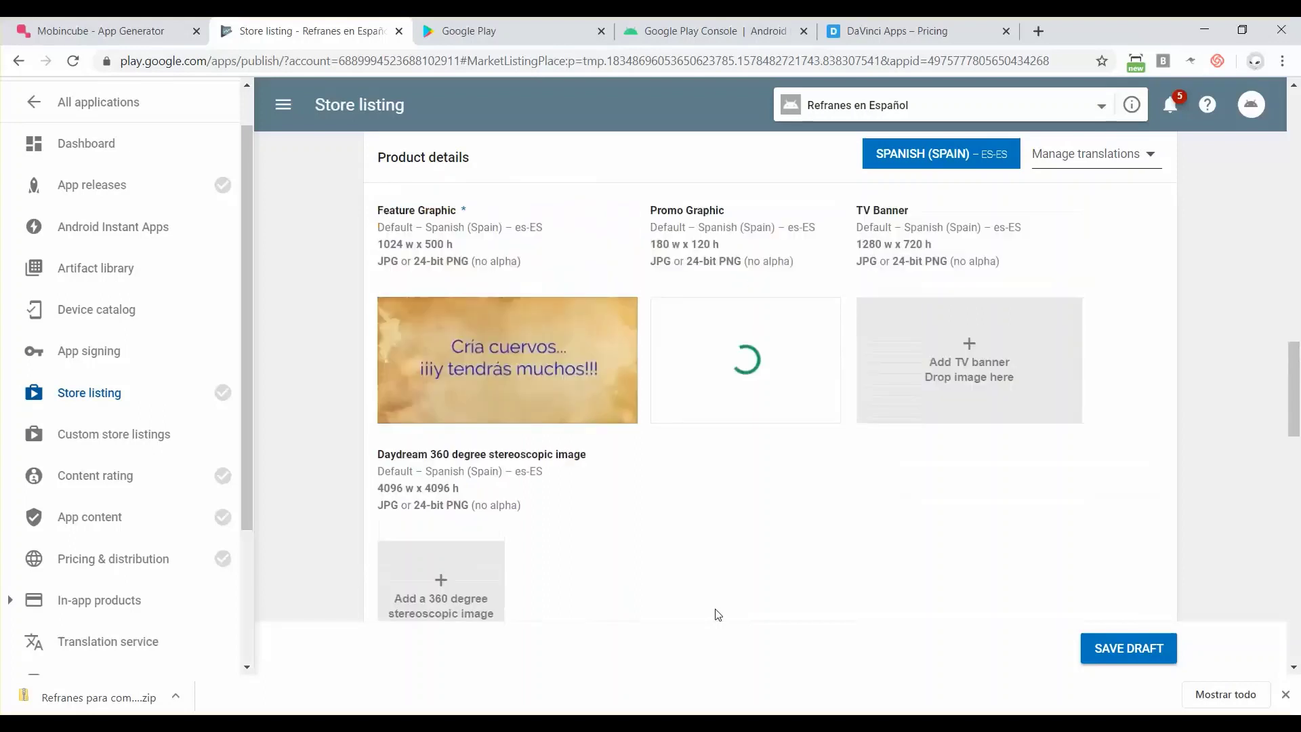
scroll(717, 615, down, 3)
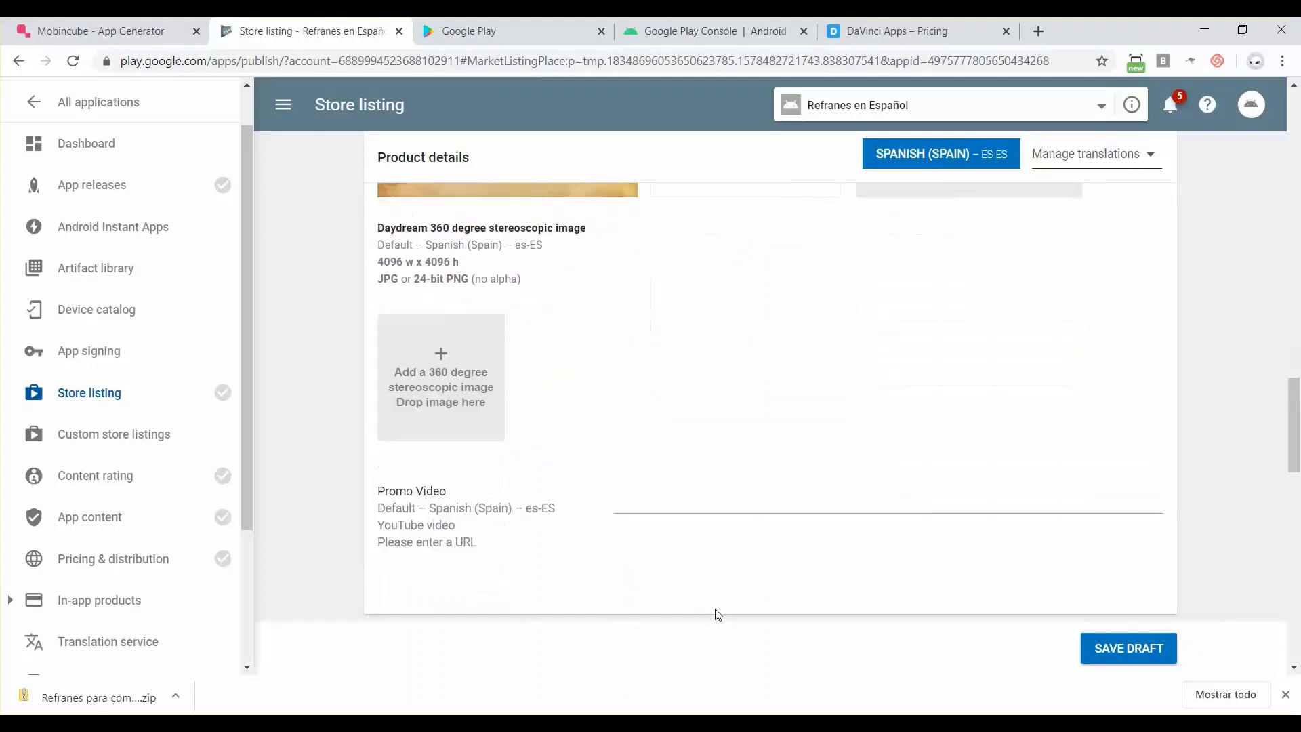
click(642, 510)
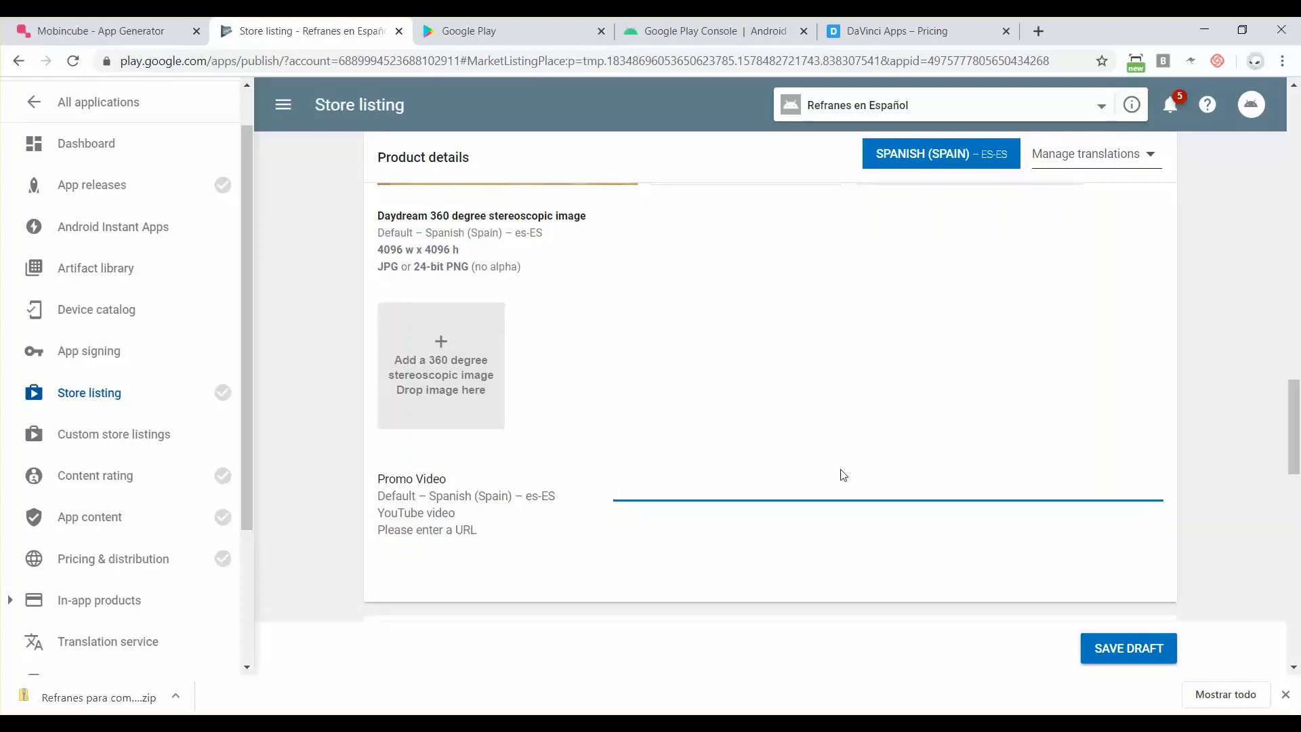
scroll(843, 475, up, 3)
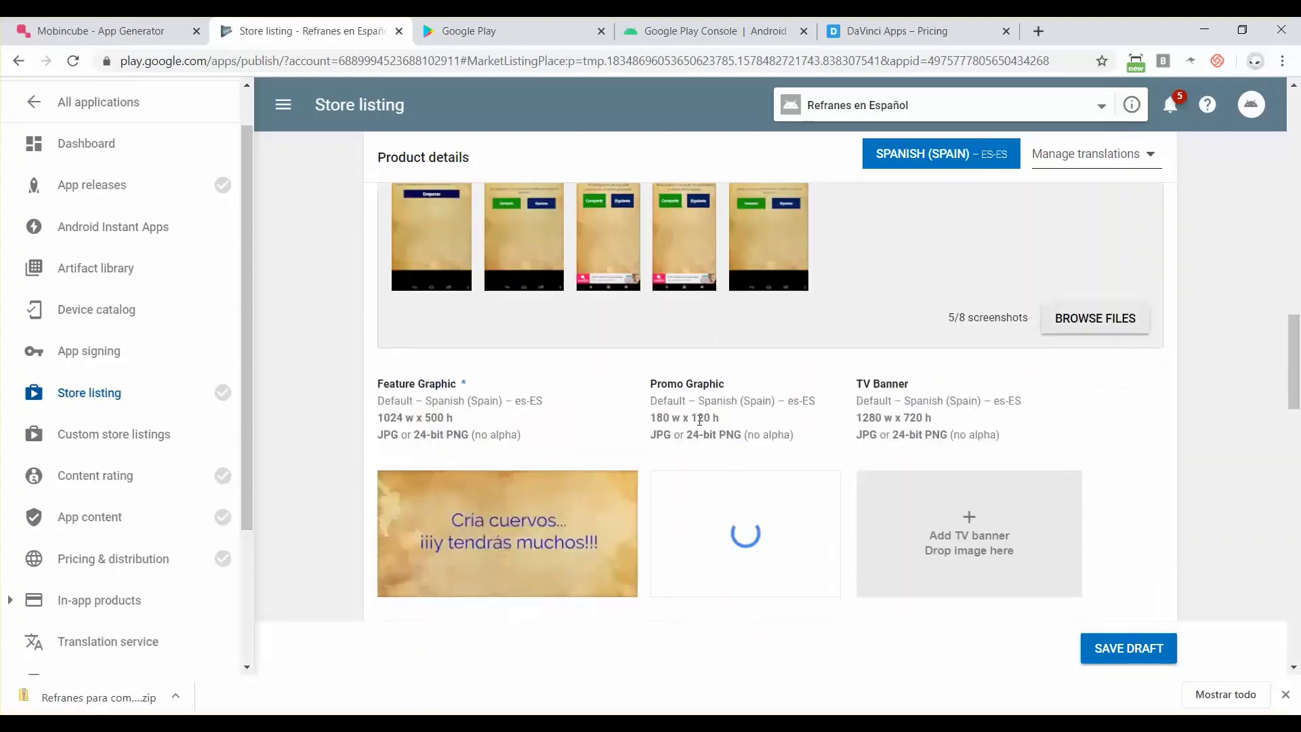
- Set the application type to Applications and the category to Education in the Categorization section
scroll(700, 420, down, 10)
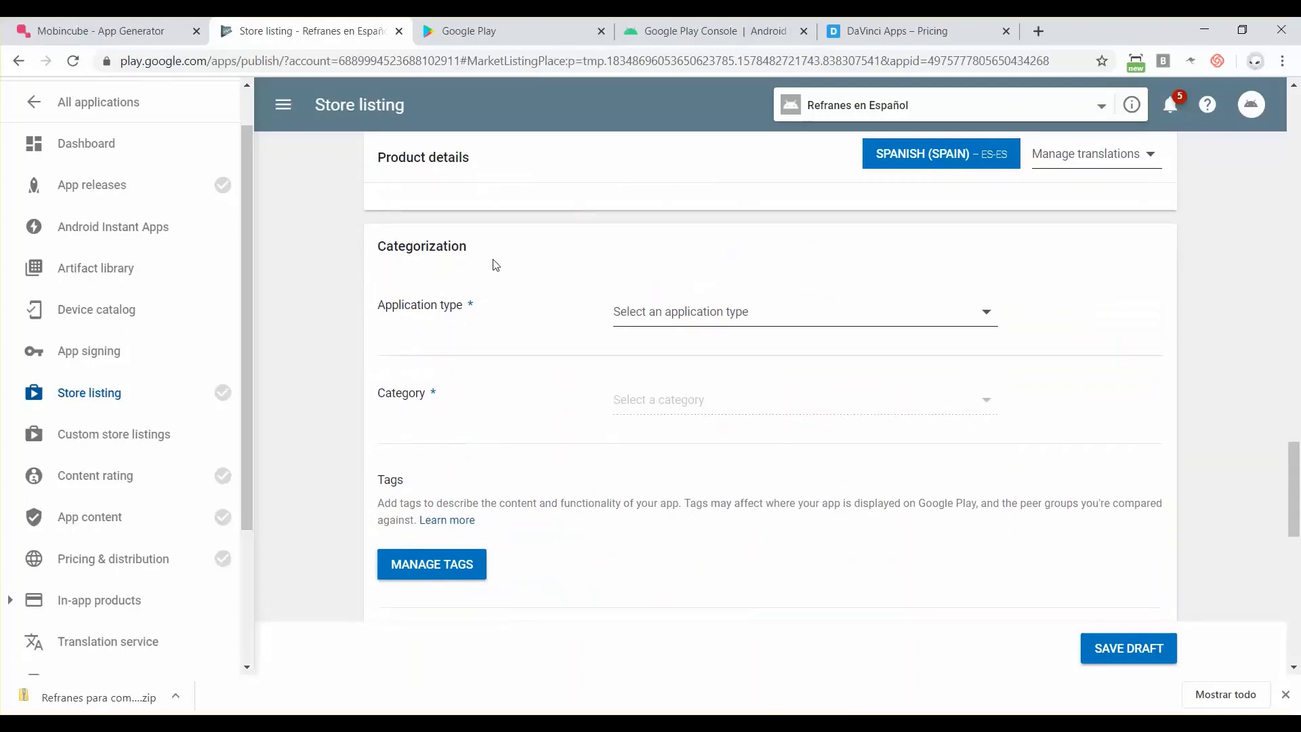
click(852, 313)
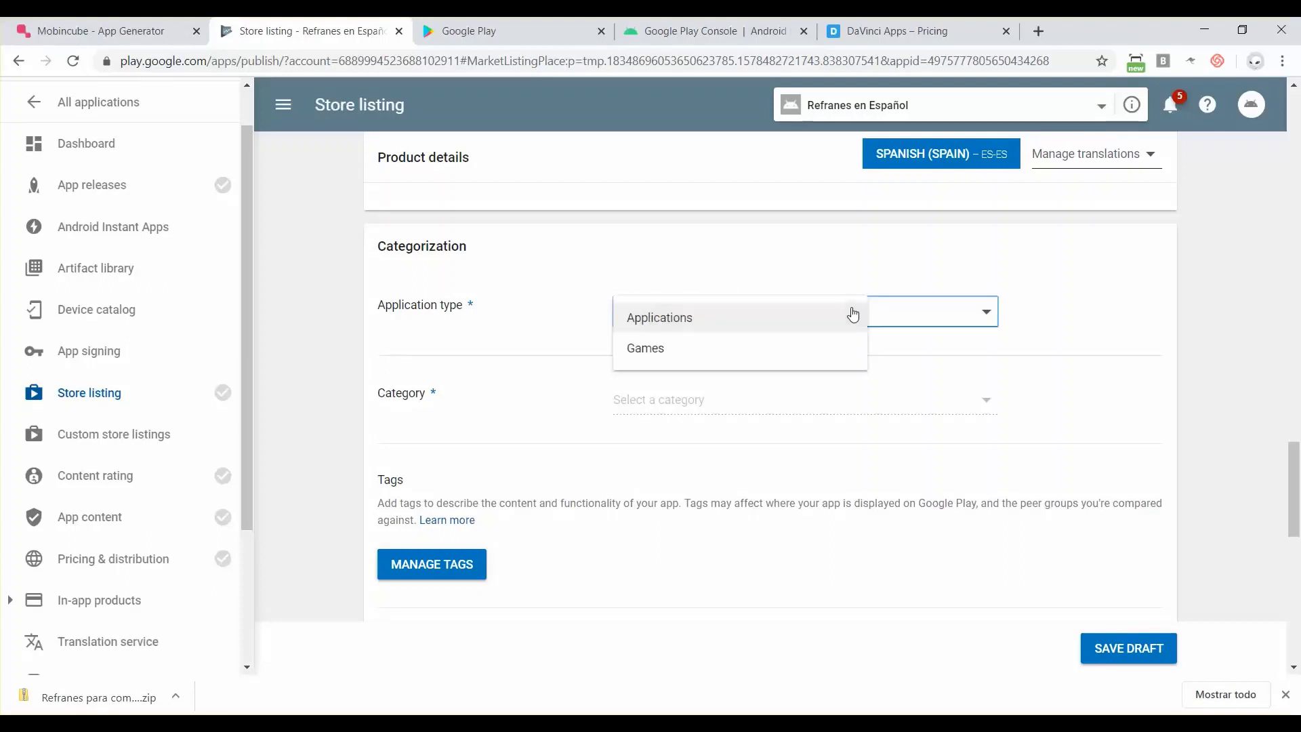
click(802, 324)
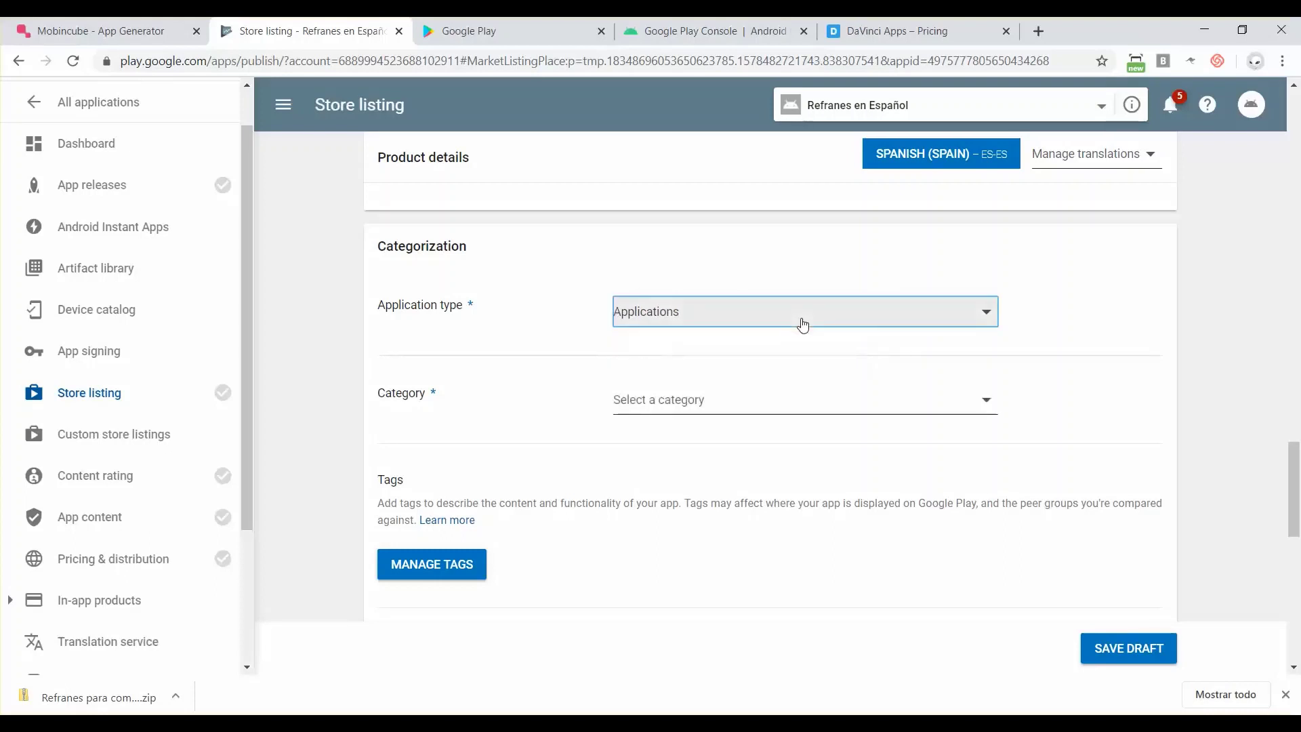
click(733, 400)
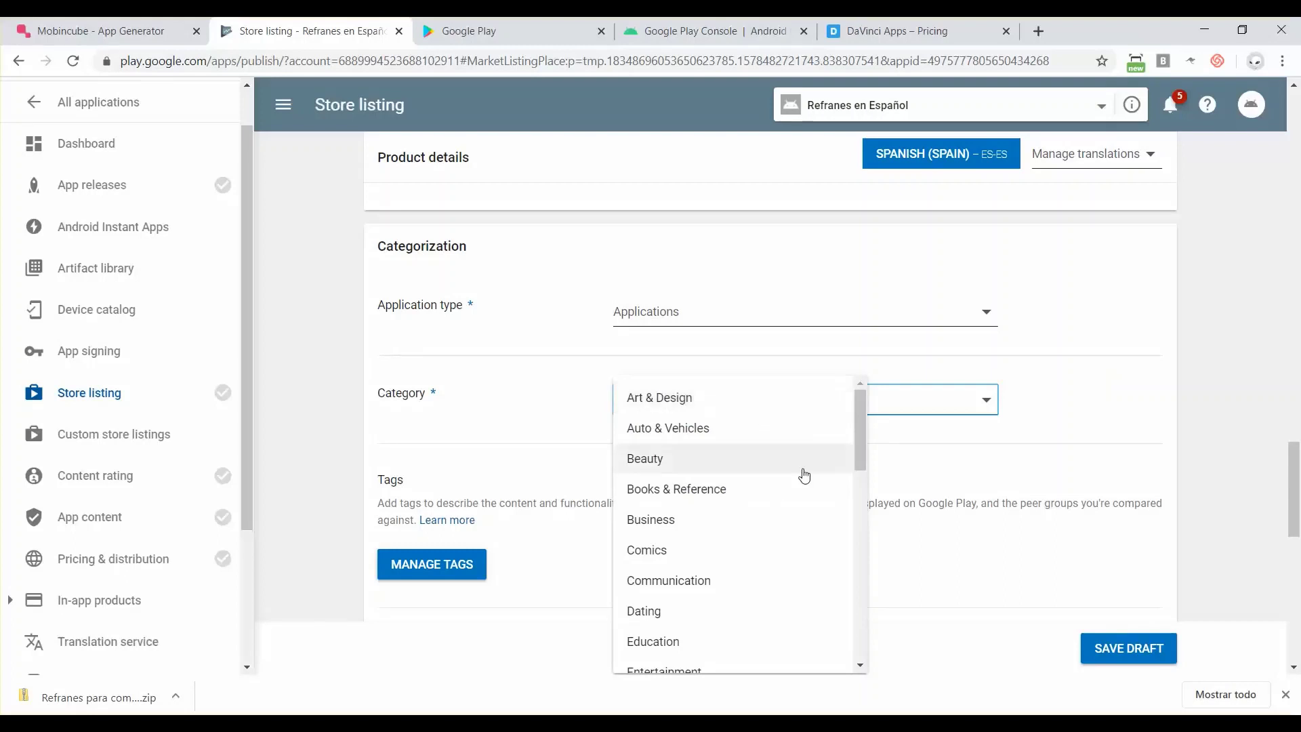
scroll(786, 513, down, 2)
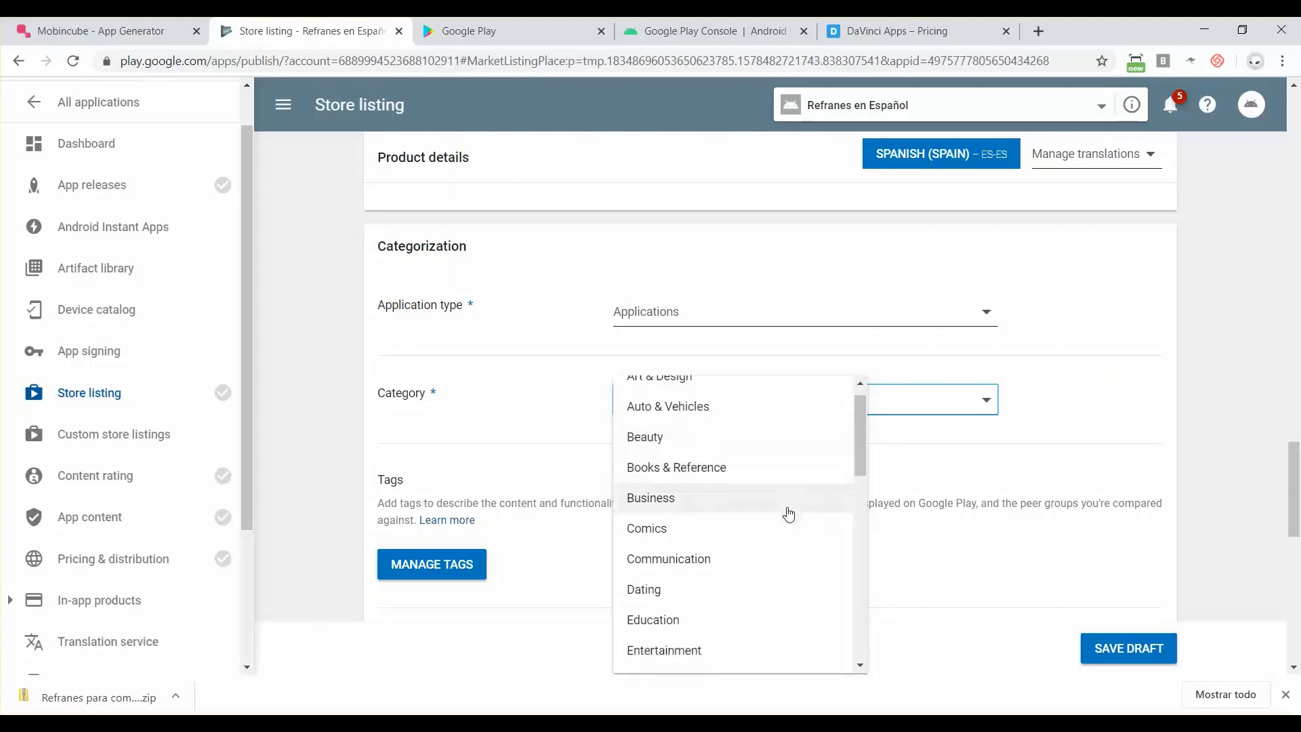
click(681, 579)
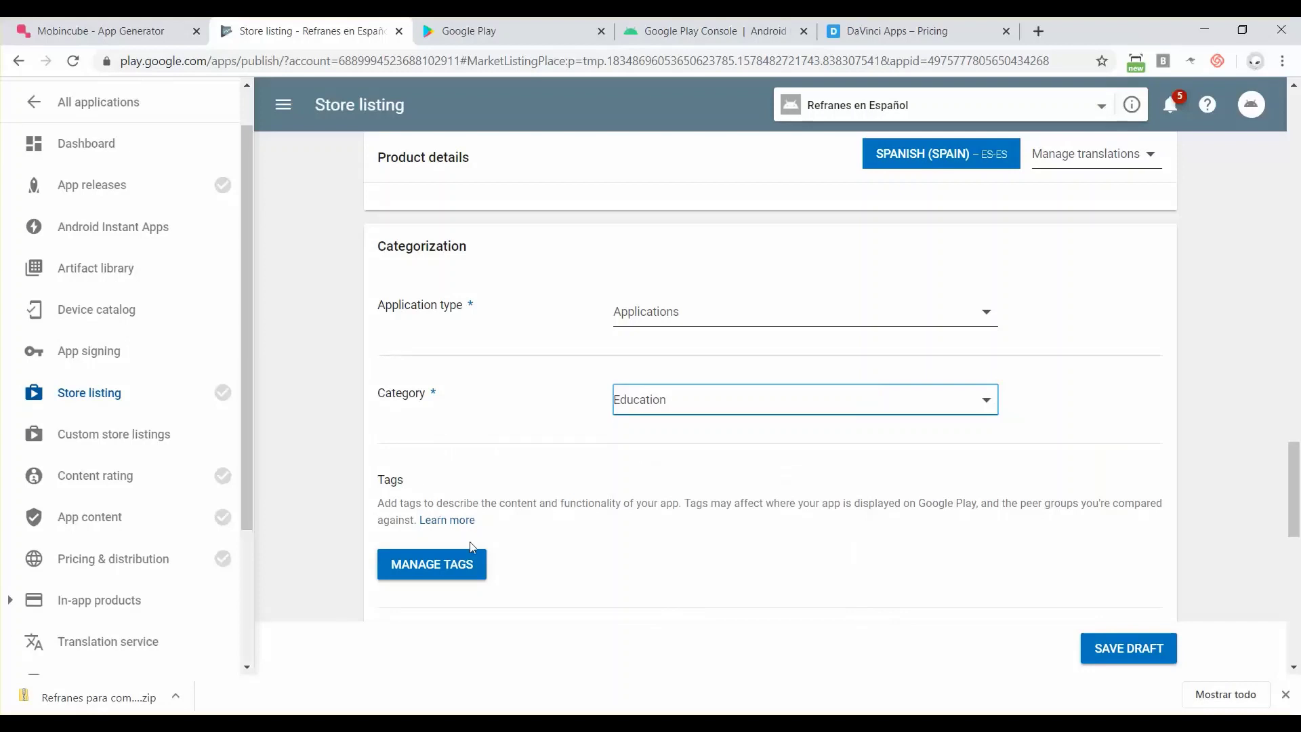
- Try to open the tag management for the app, and choose to stay on the store listing page
scroll(553, 569, down, 1)
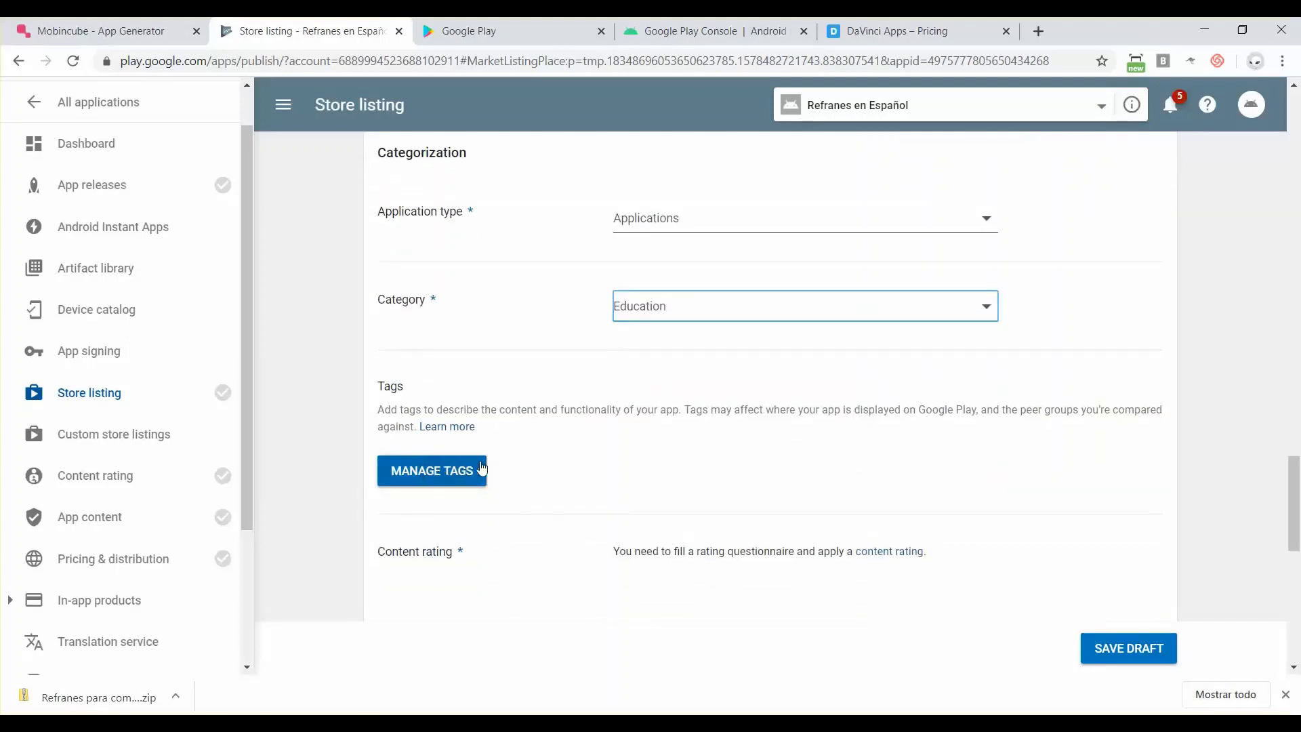
scroll(478, 468, down, 2)
scroll(482, 468, up, 1)
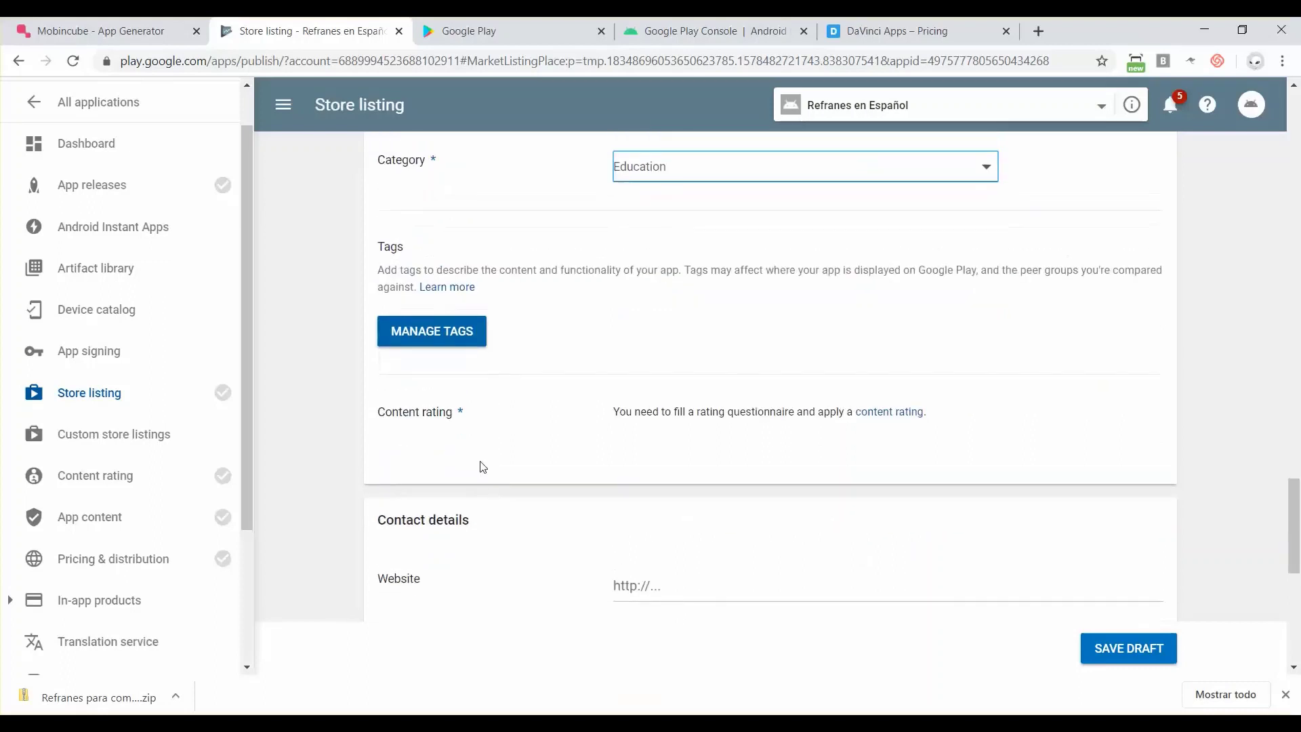
click(435, 328)
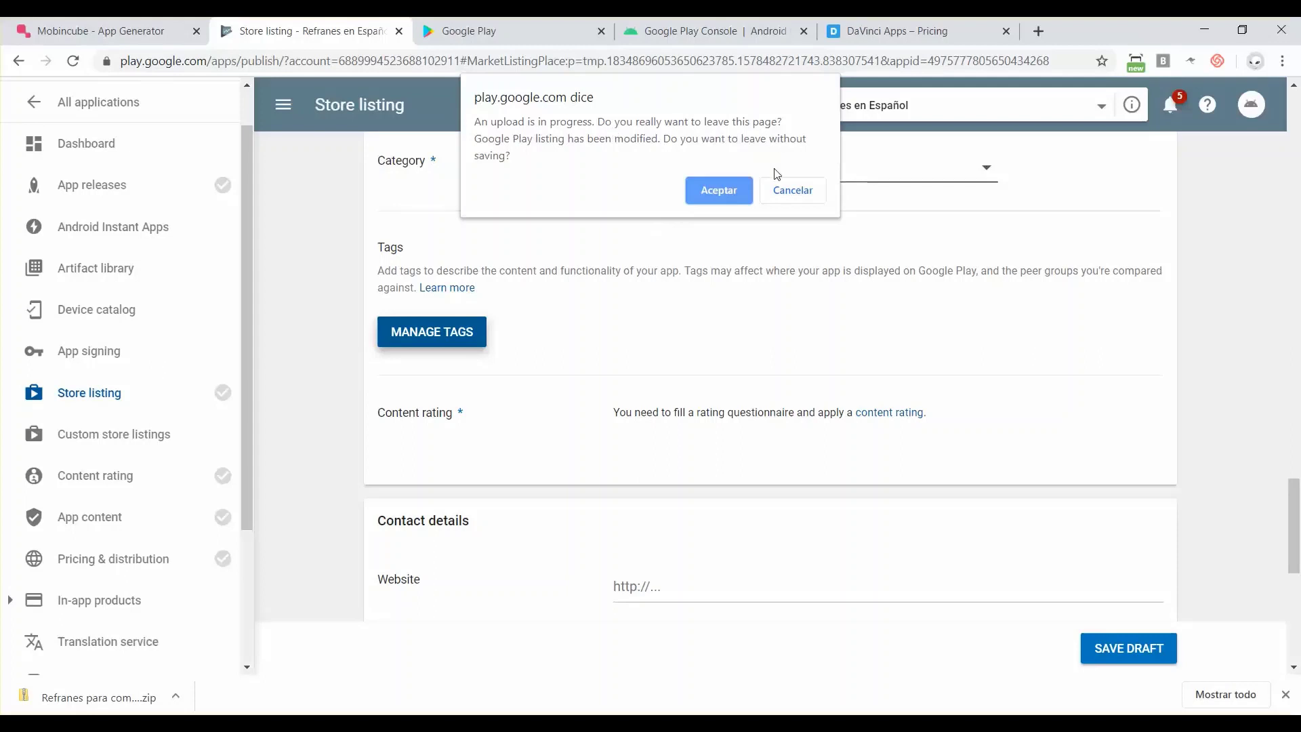
click(800, 204)
- Cancel the pending promo graphic upload and upload promo.png from the Refranes folder again
scroll(775, 302, up, 15)
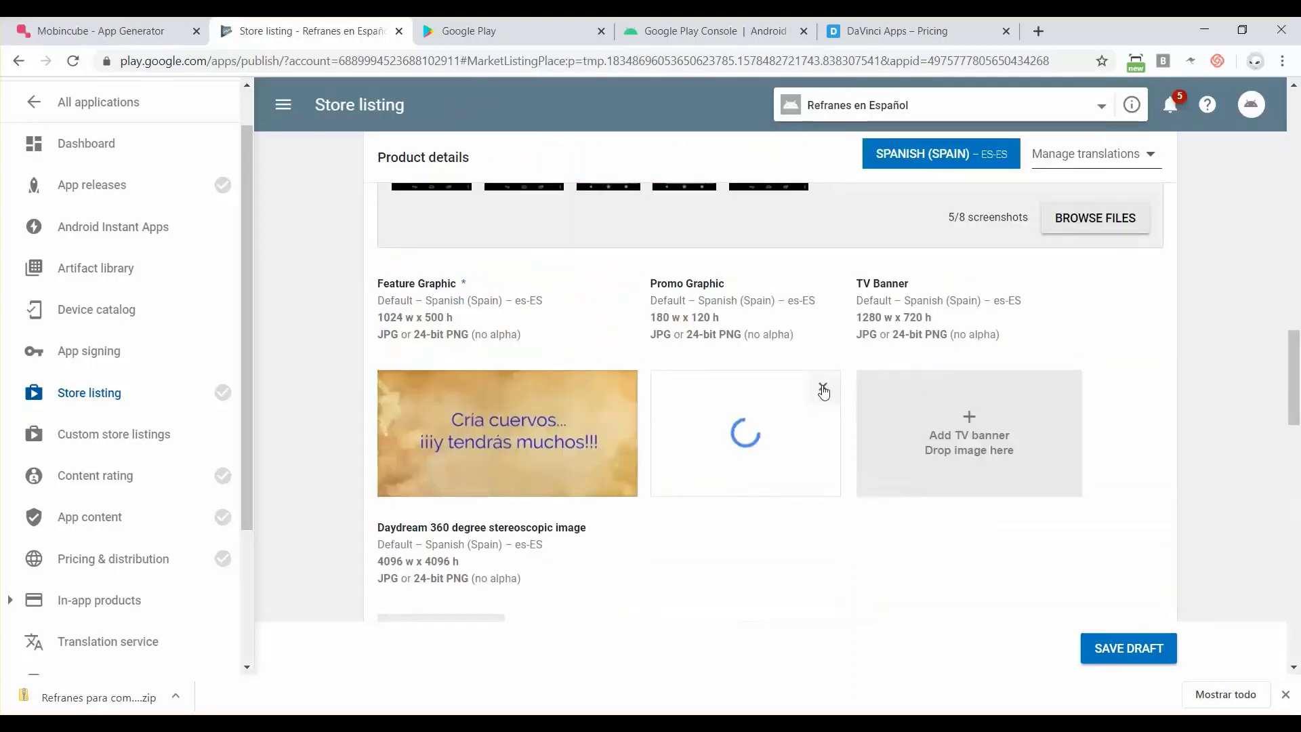
click(823, 389)
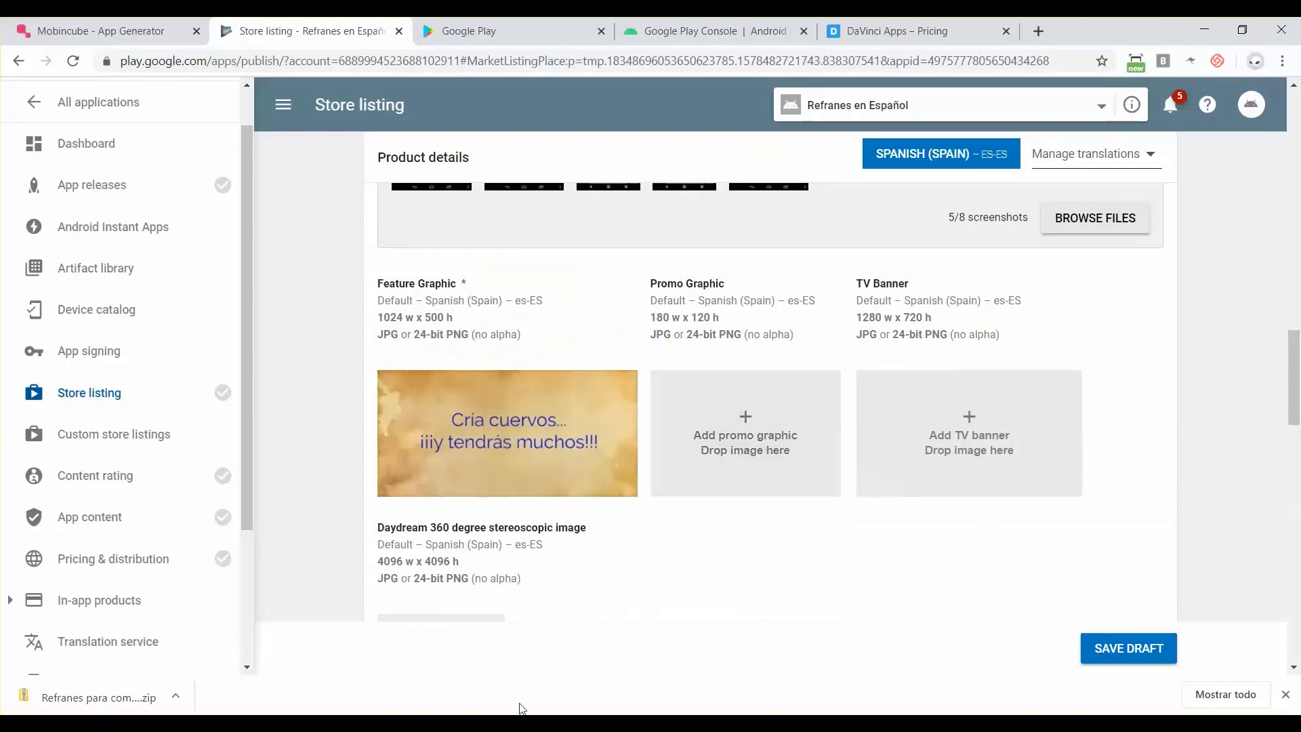
key(alt+Tab)
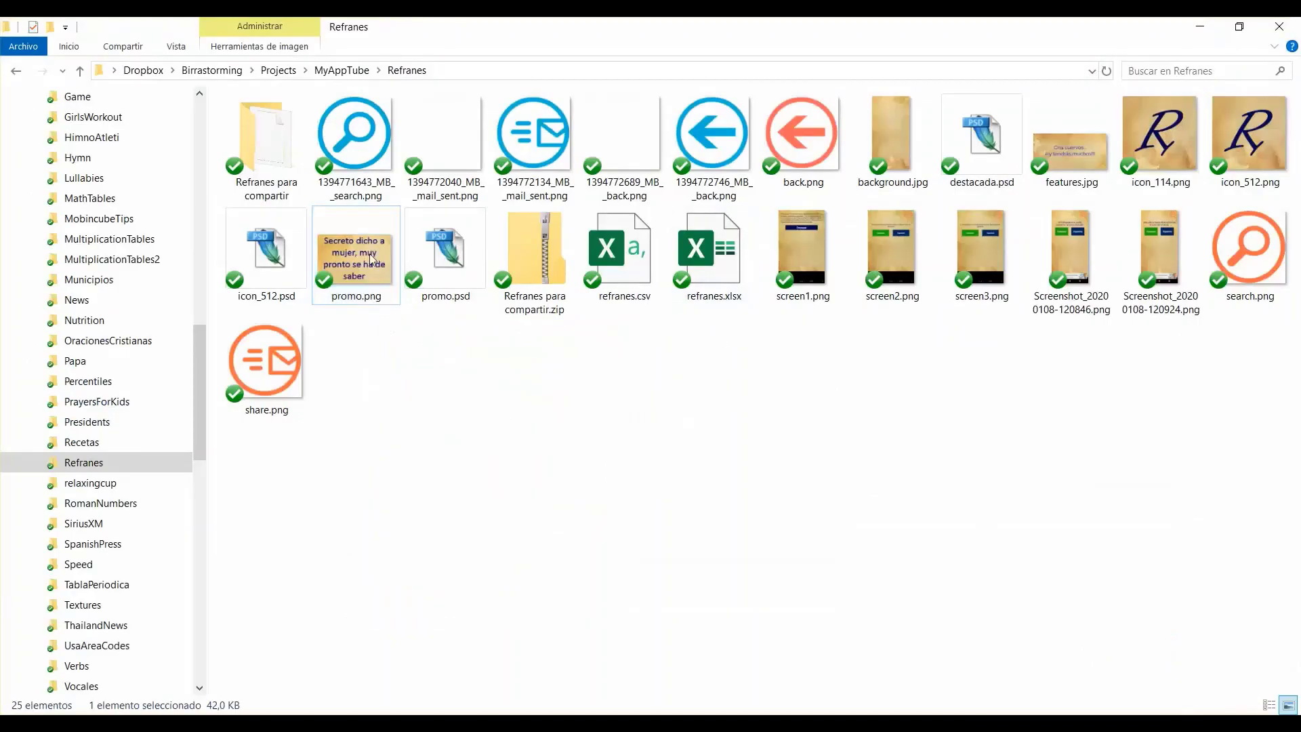
drag(367, 255, 693, 453)
key(alt+Tab)
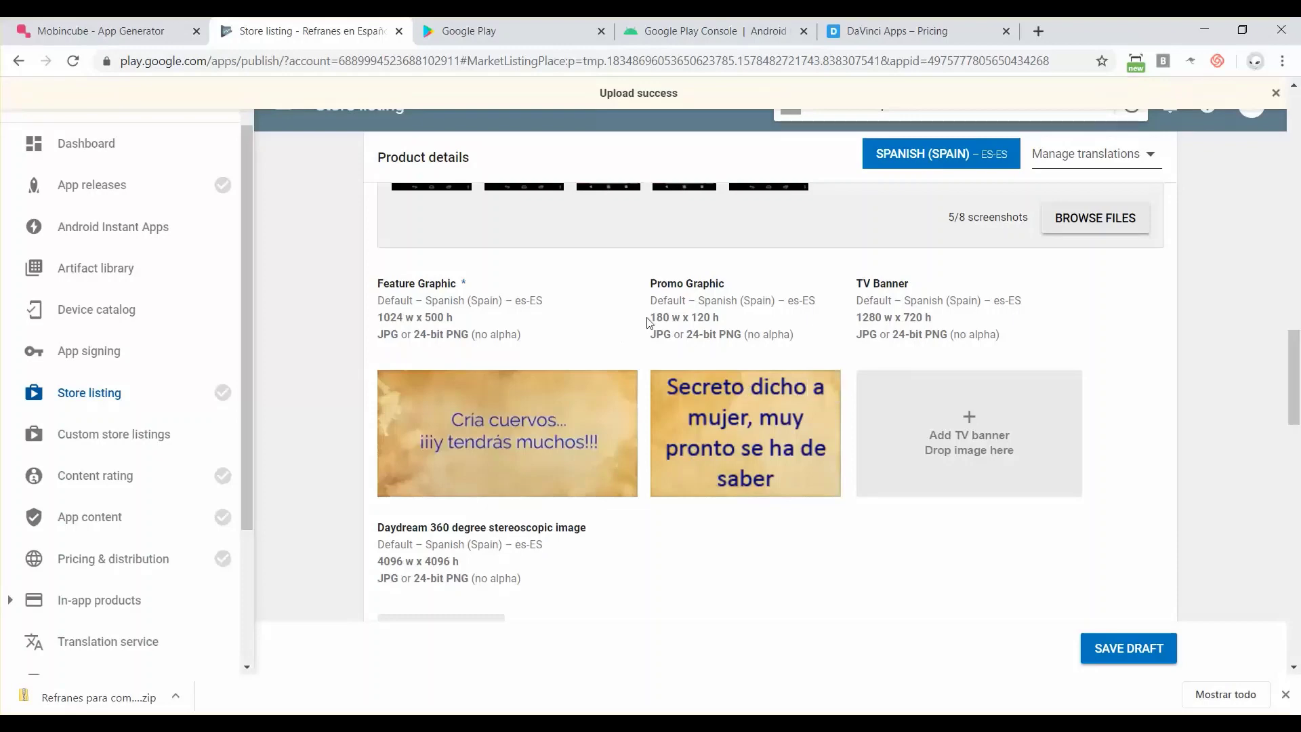
- Review the store listing's graphics, categorization and contact sections, and go back to the title and short description
scroll(647, 323, up, 1)
scroll(647, 322, up, 8)
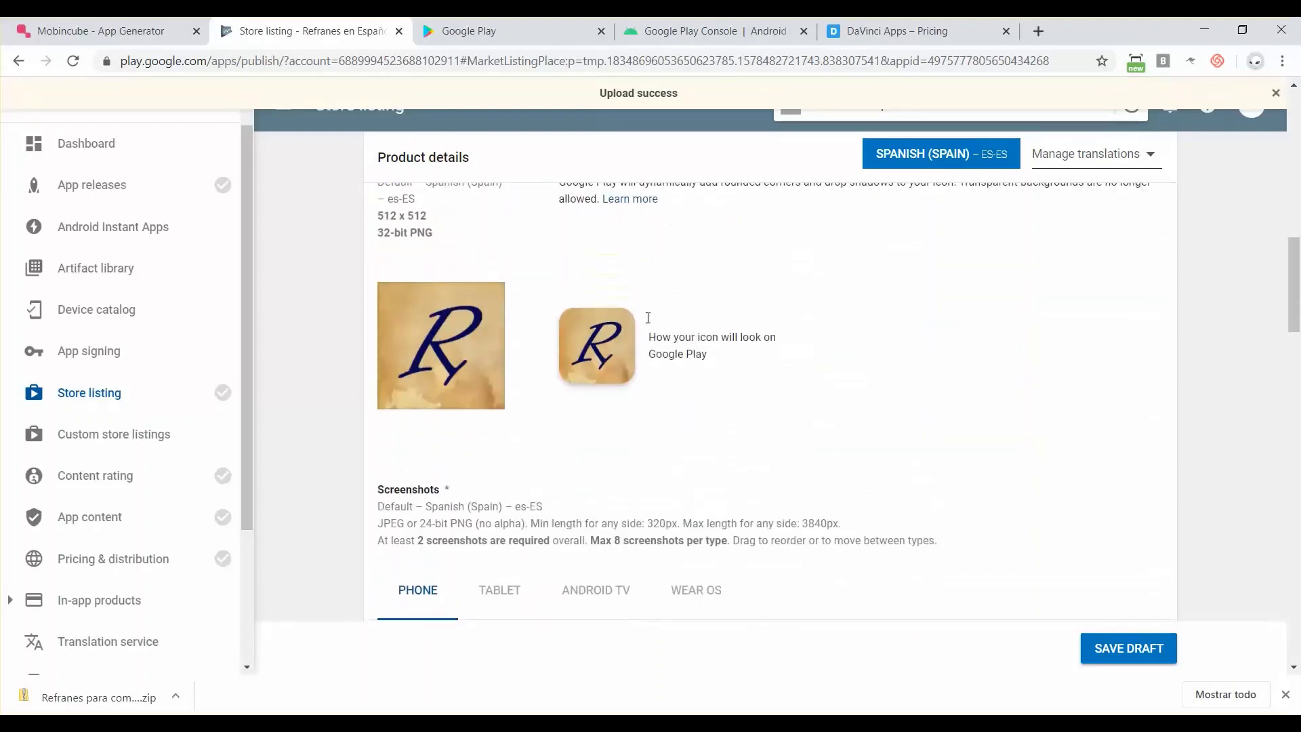
scroll(649, 323, down, 12)
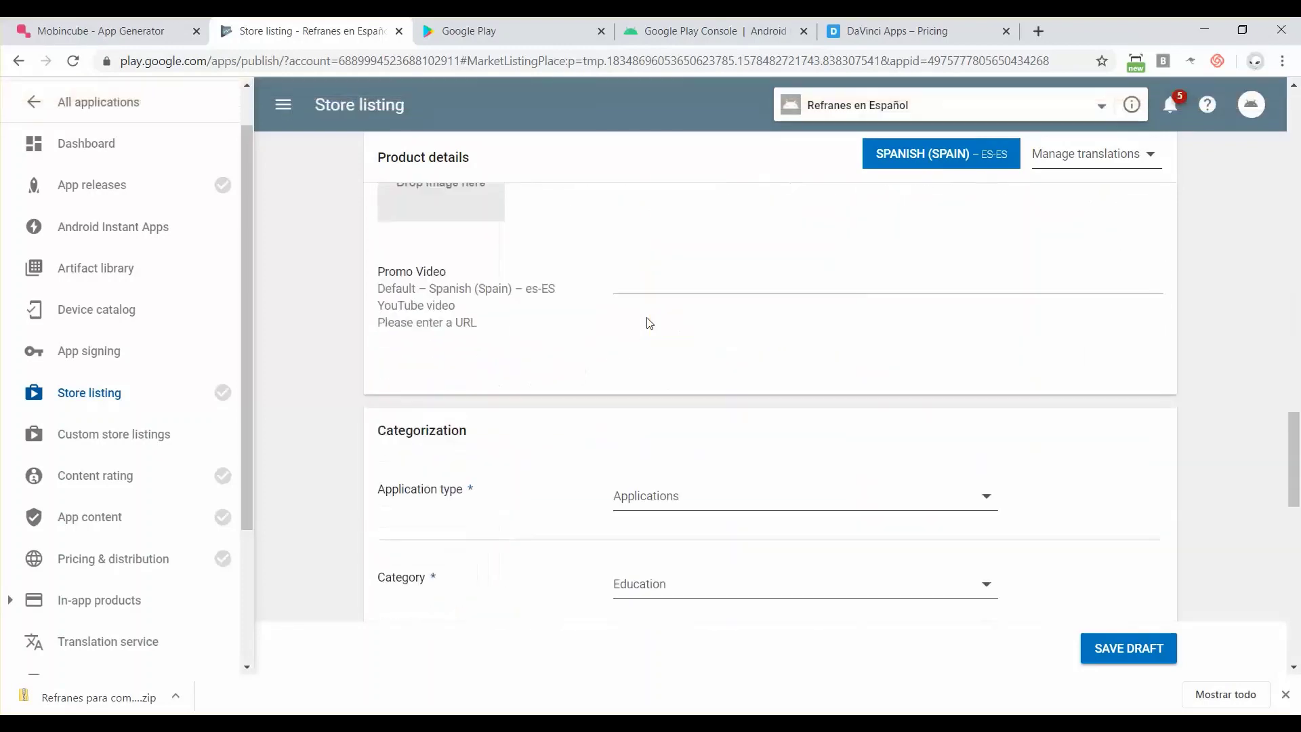
scroll(648, 322, down, 4)
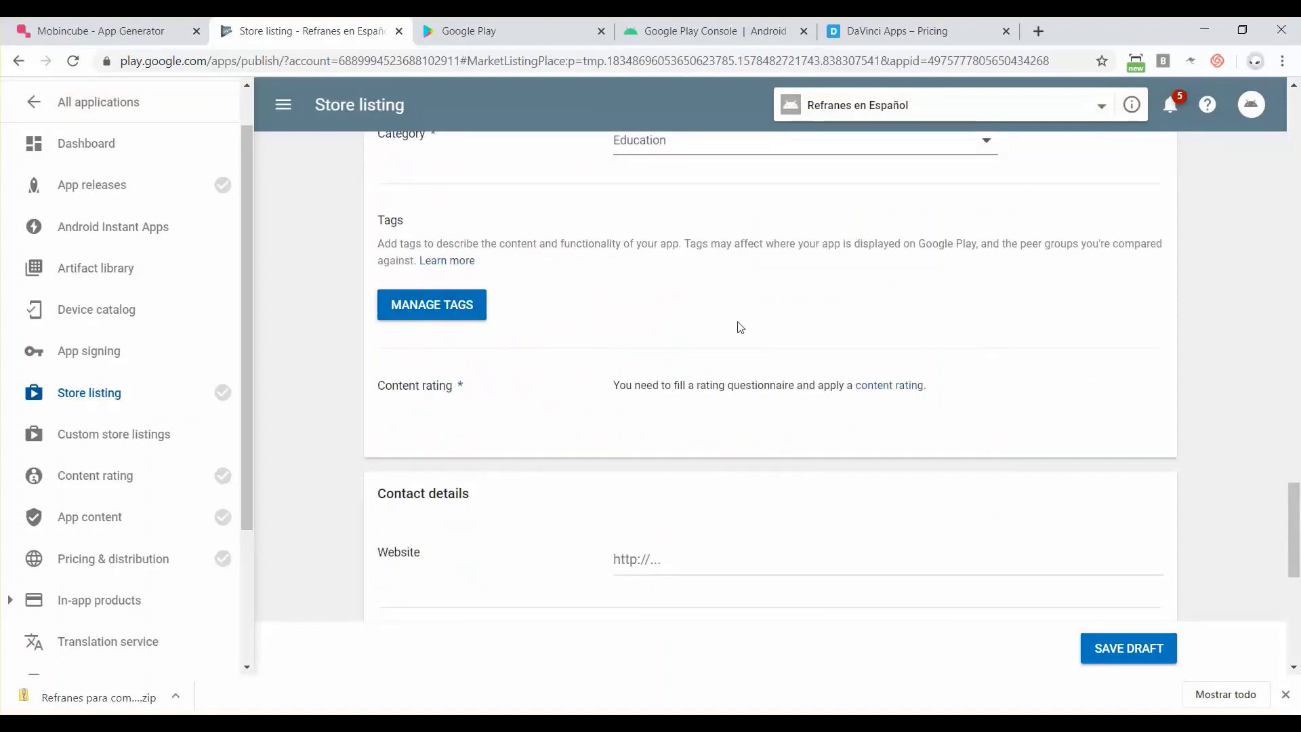
scroll(741, 327, down, 3)
scroll(741, 327, up, 10)
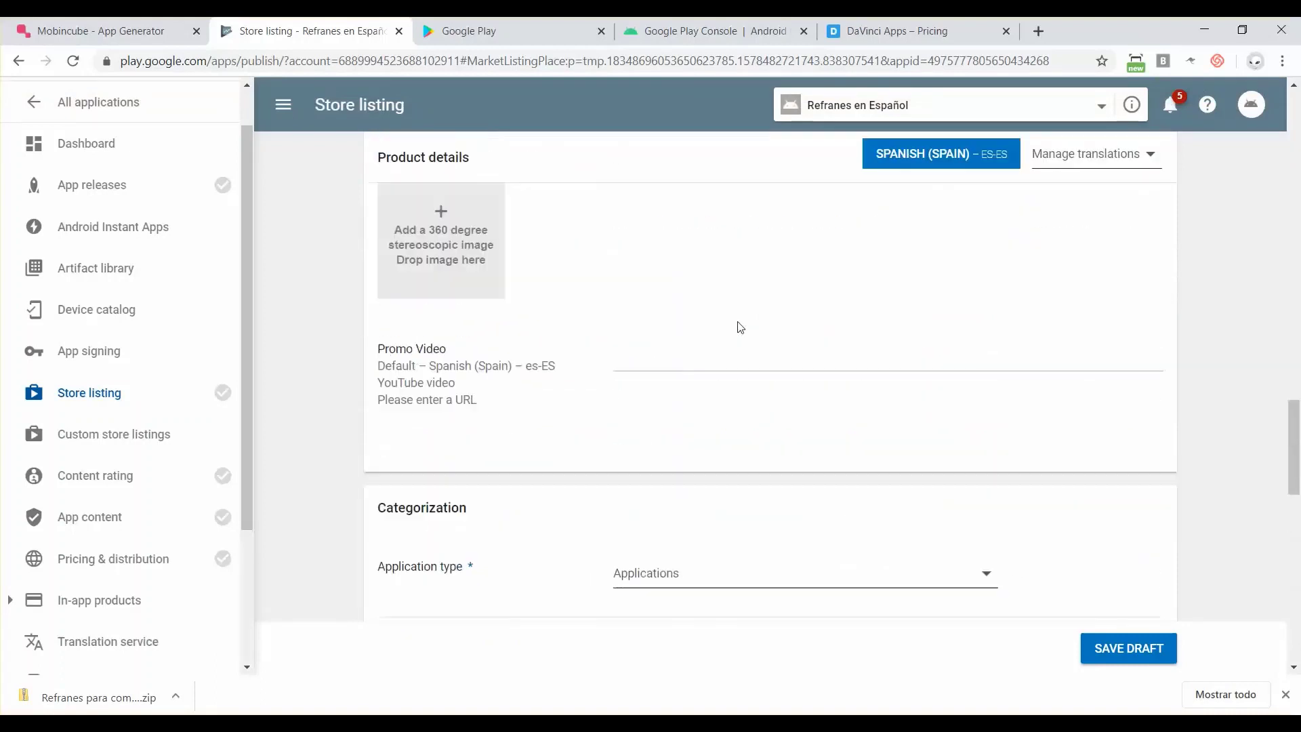
scroll(740, 327, up, 10)
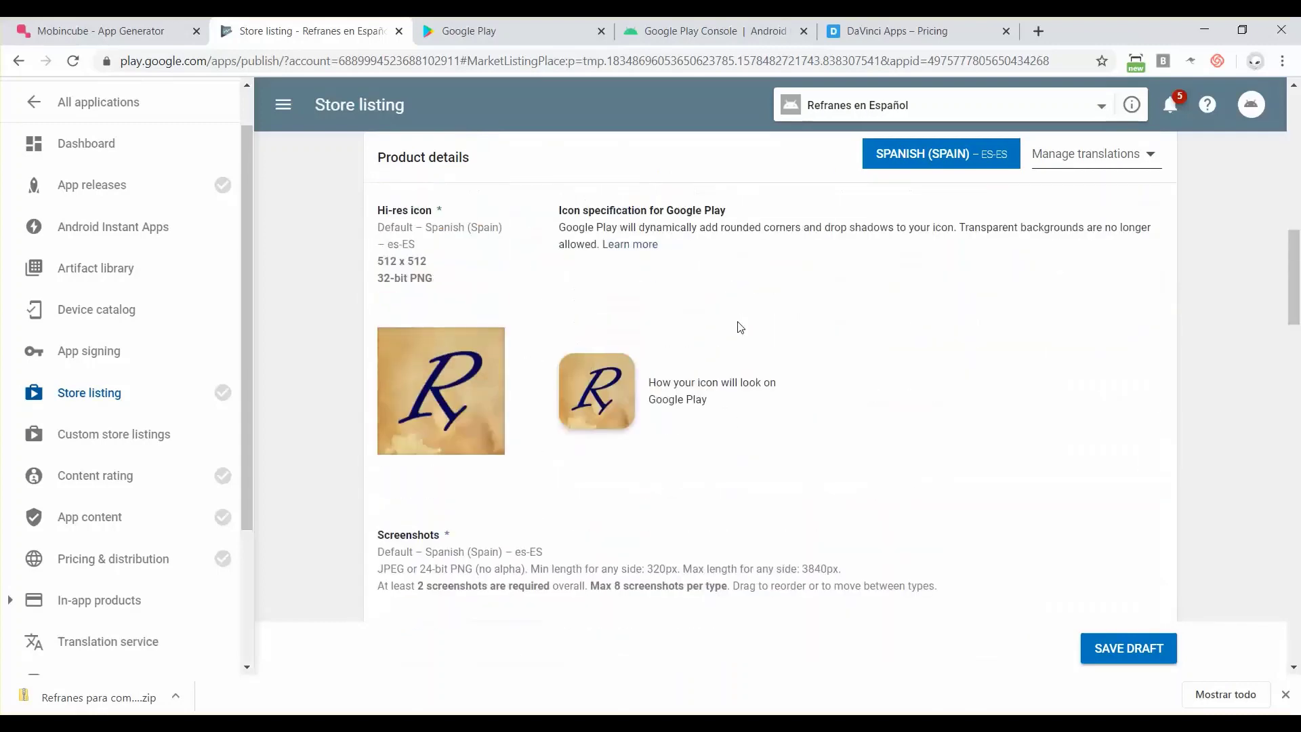
scroll(740, 327, up, 10)
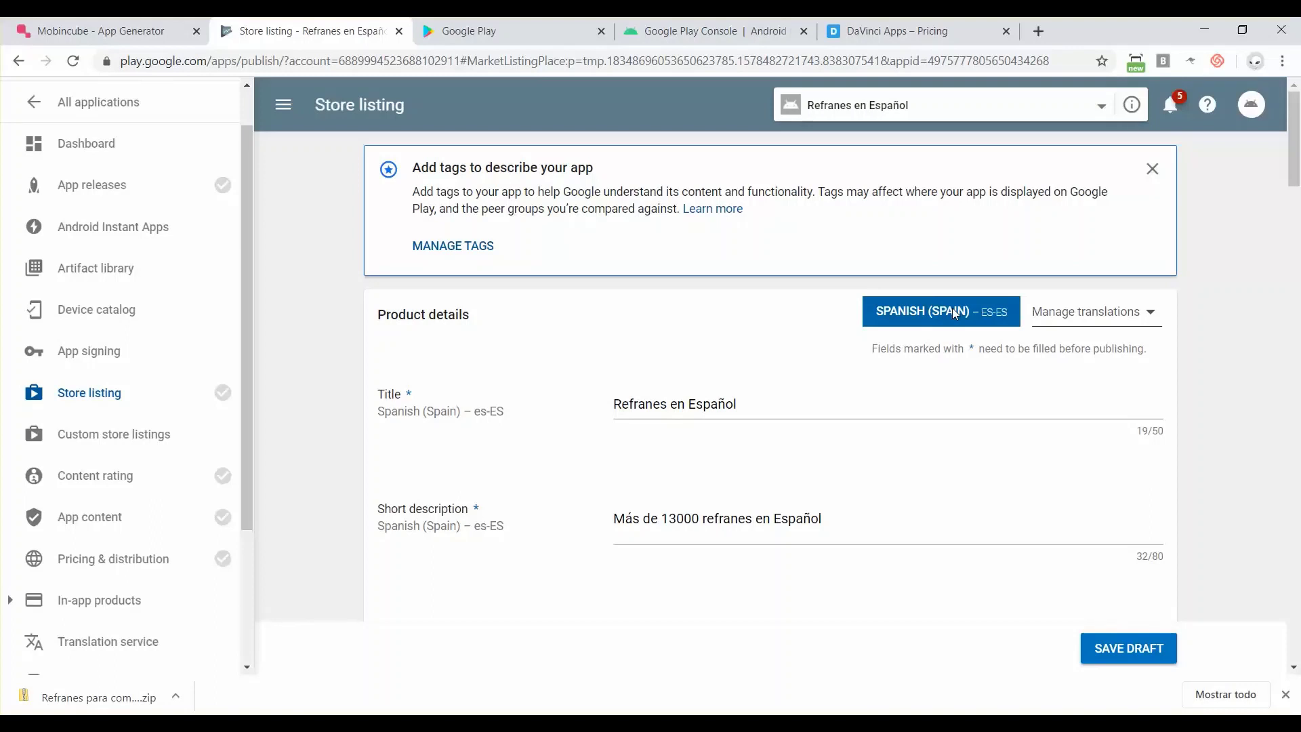
- Add an own translation for English (United States) – en-US to the store listing
click(1108, 321)
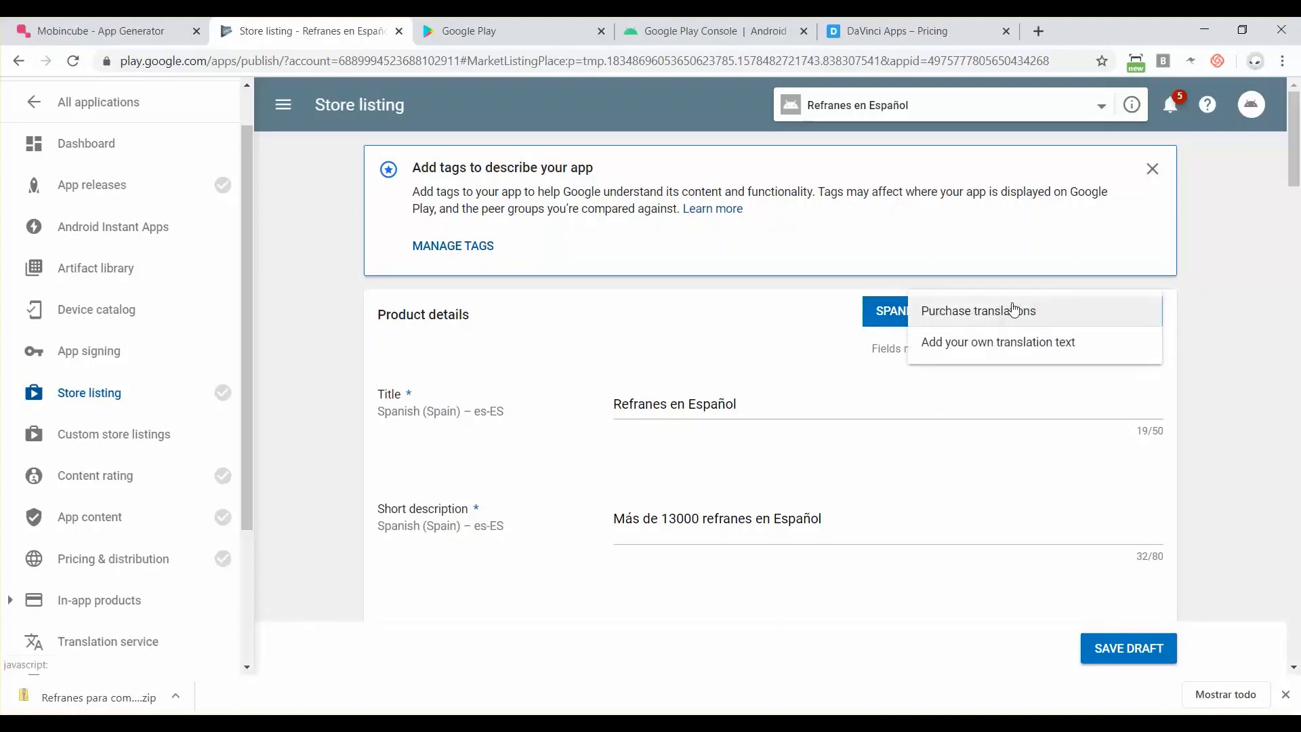
click(990, 342)
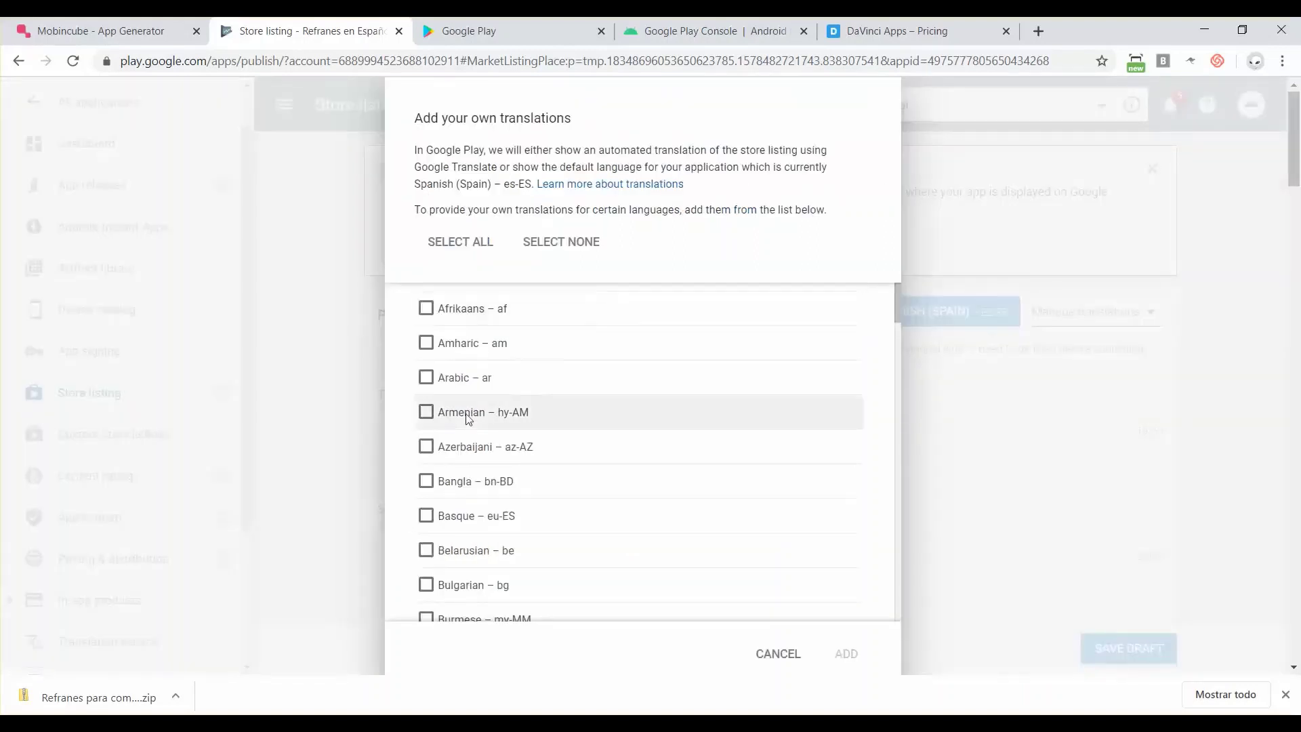
scroll(467, 420, down, 12)
scroll(467, 420, up, 3)
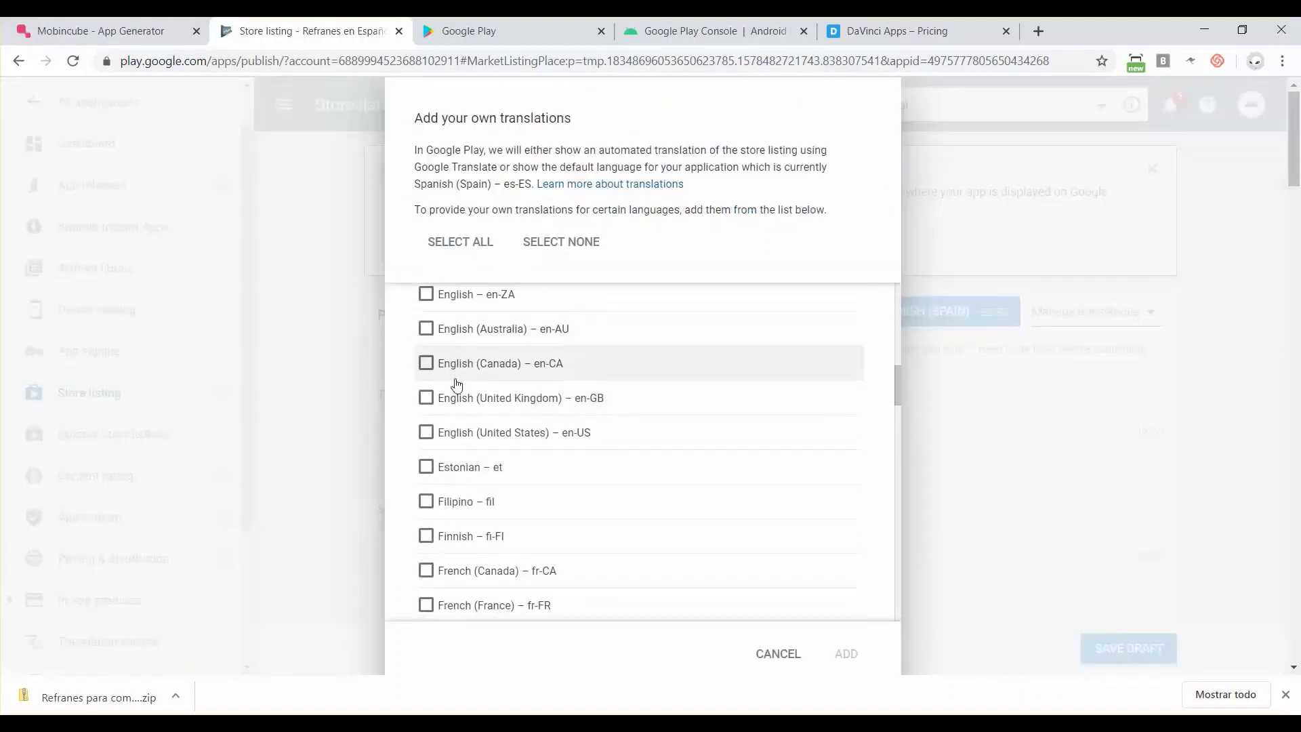
click(426, 432)
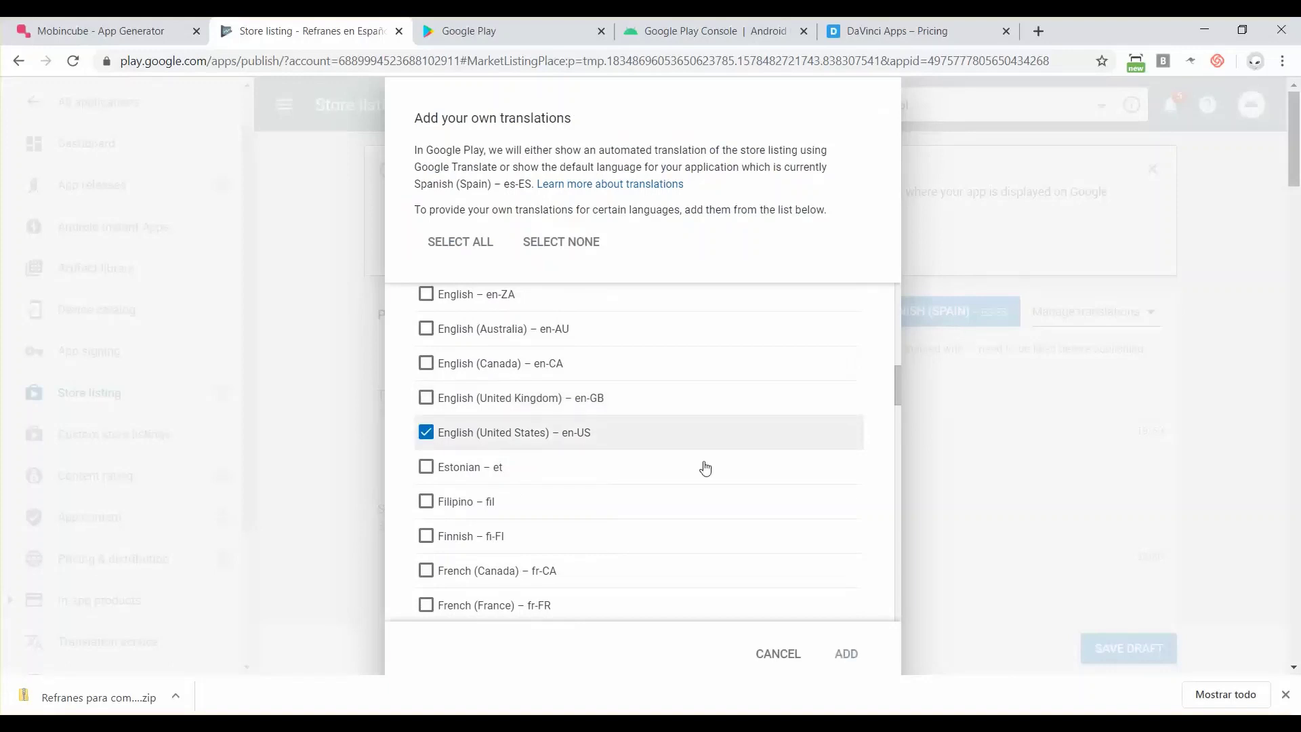
click(847, 654)
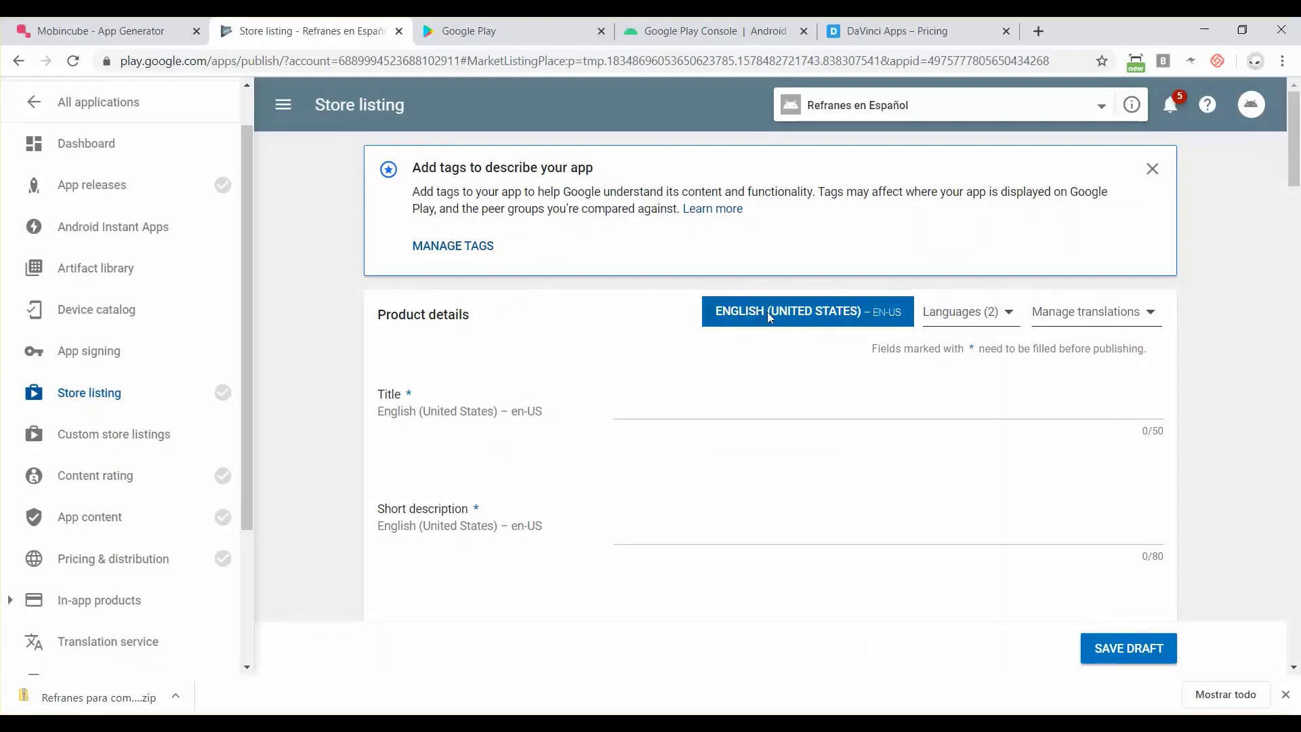
- Select the English (United States) version among the listing's languages and enter "Spanish proverbs" as its title
click(964, 313)
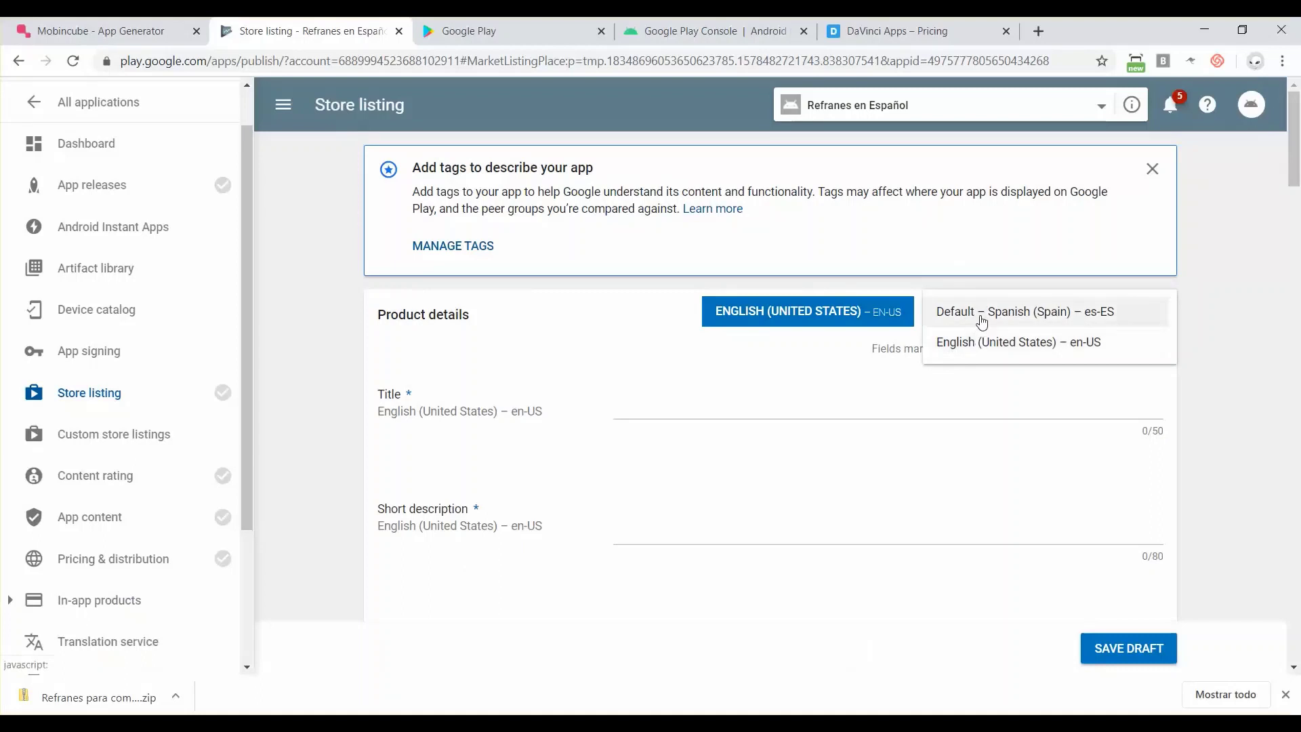
click(982, 321)
click(962, 311)
click(961, 342)
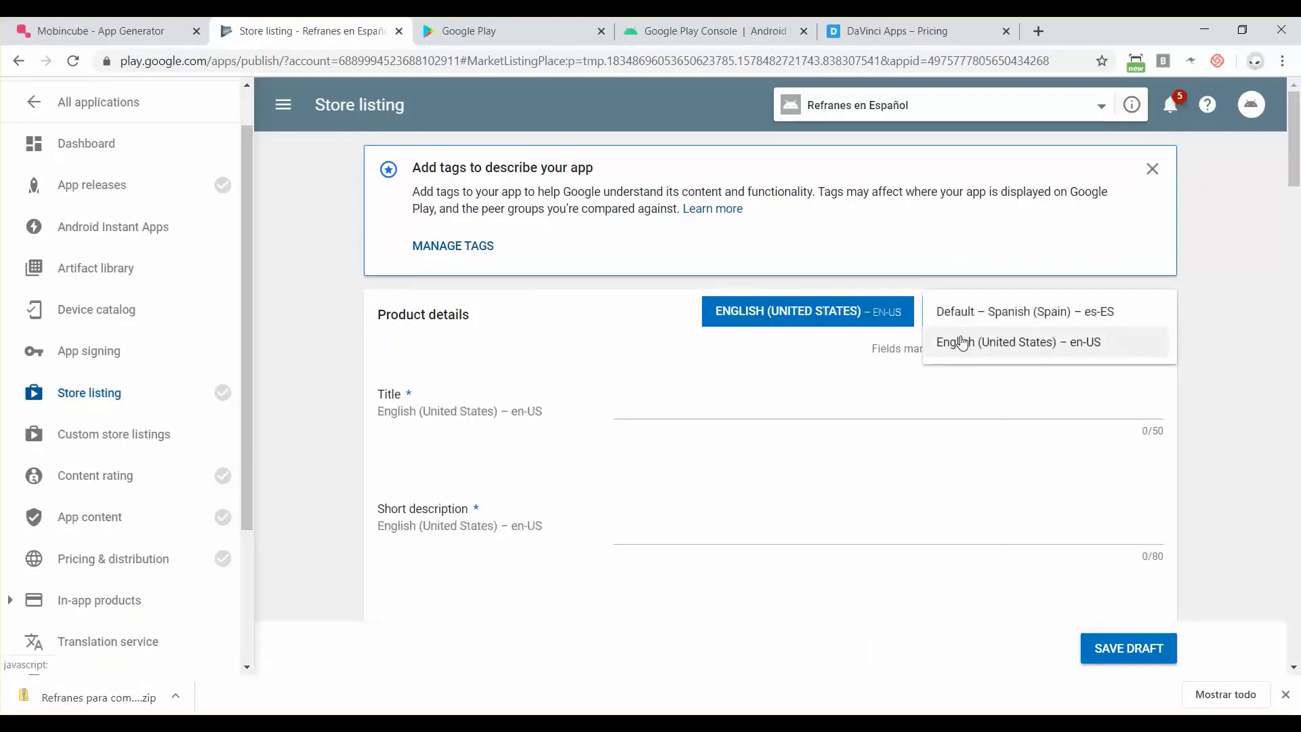
click(638, 406)
text(Spa)
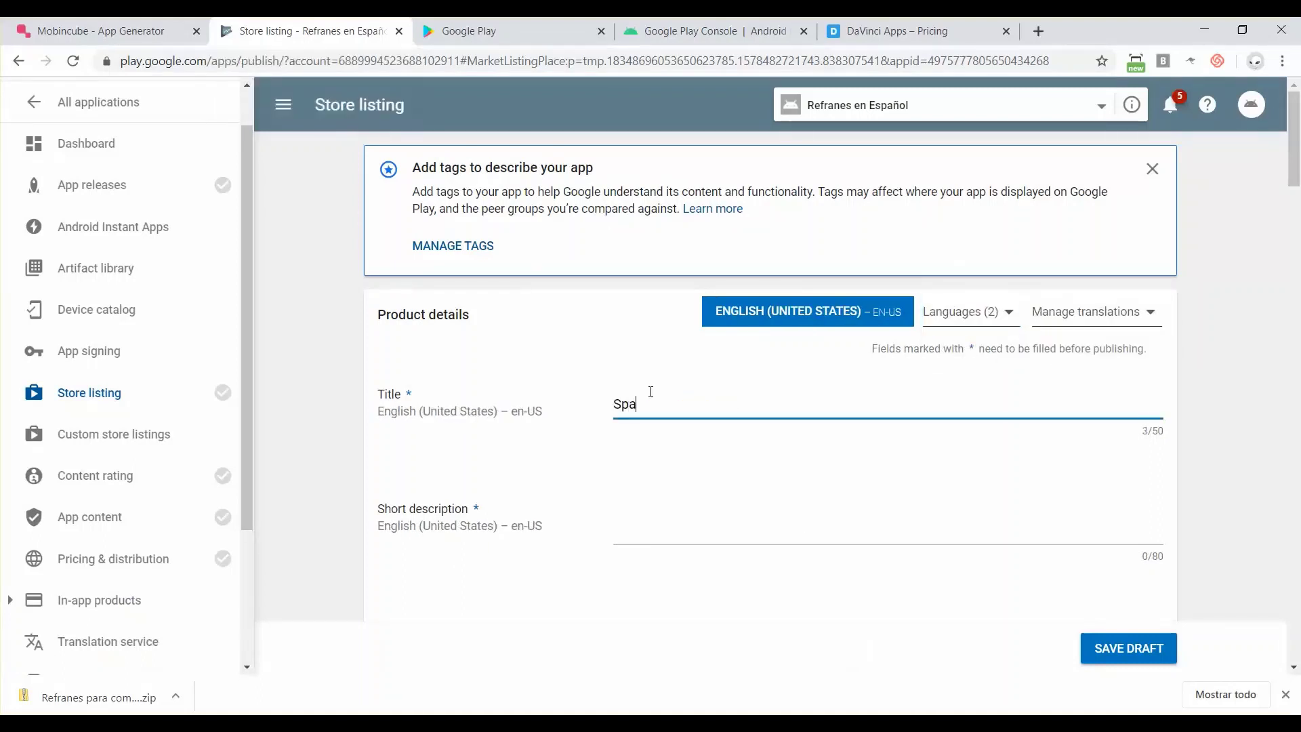
text(nish prover)
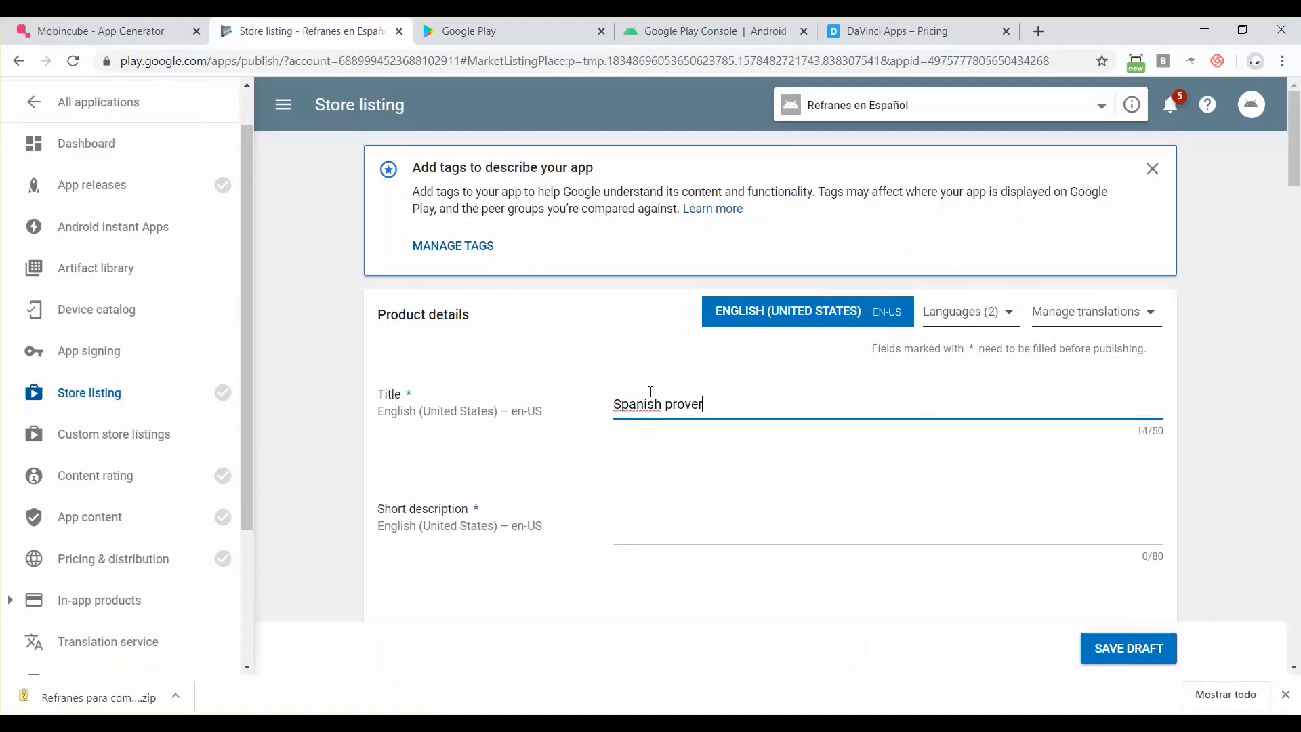
text(bs)
- Enter "Learn spanish with this proverbs" as the English short description
click(660, 518)
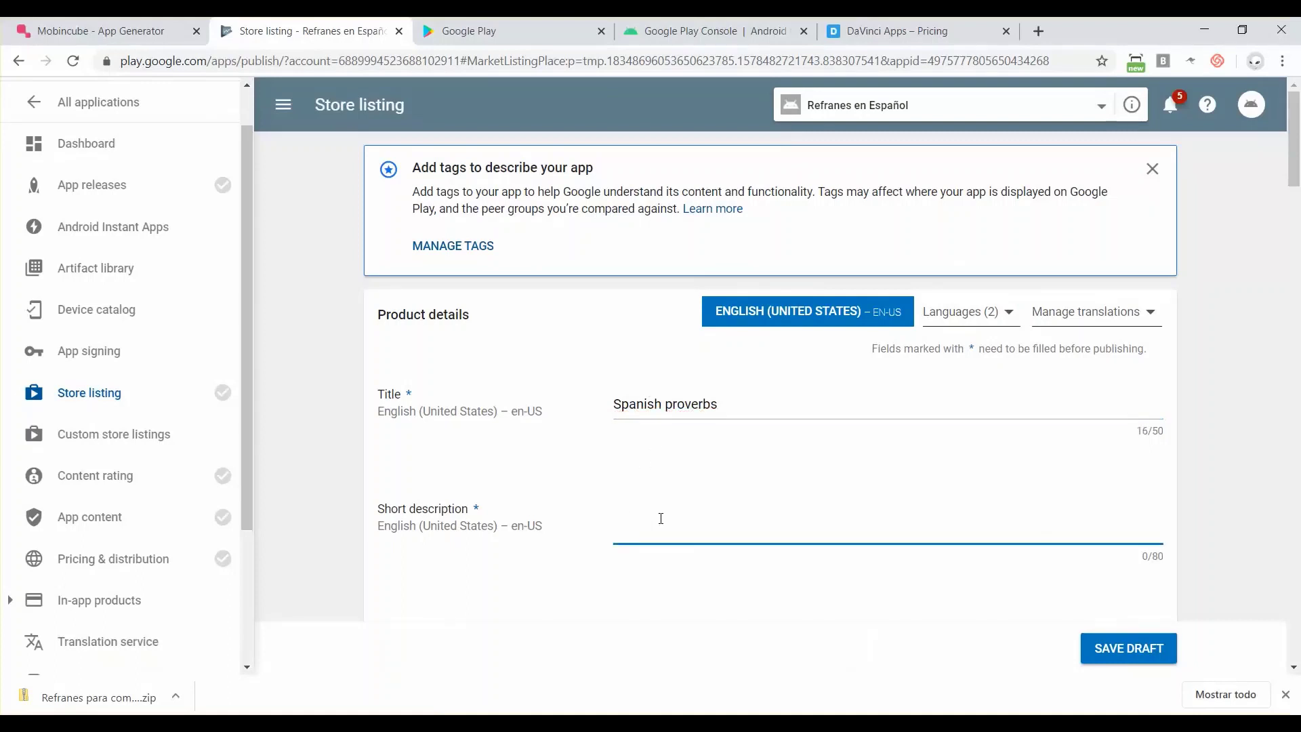
text(Learn spanish with this )
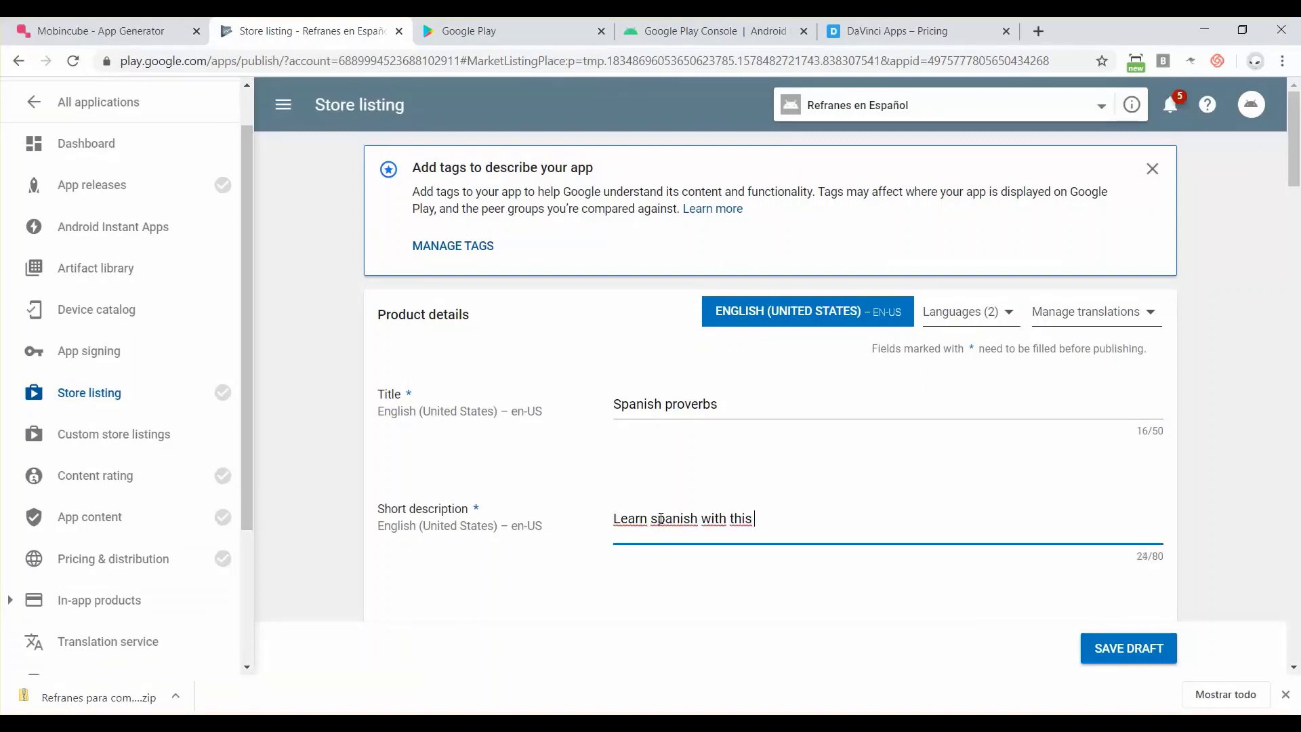
text(provers)
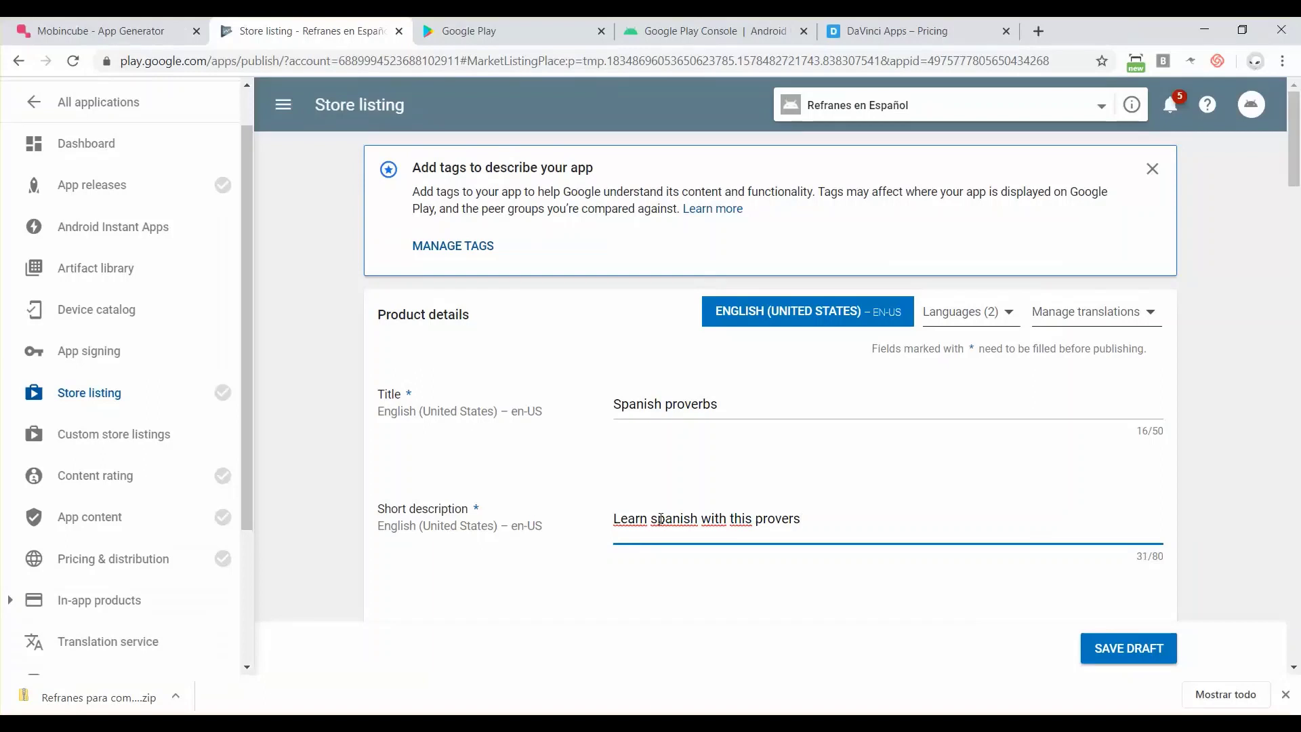
- Enter "A great way to learn spanish is by learning some of the most popular proverbs in Spanish." as the English full description
scroll(788, 537, down, 3)
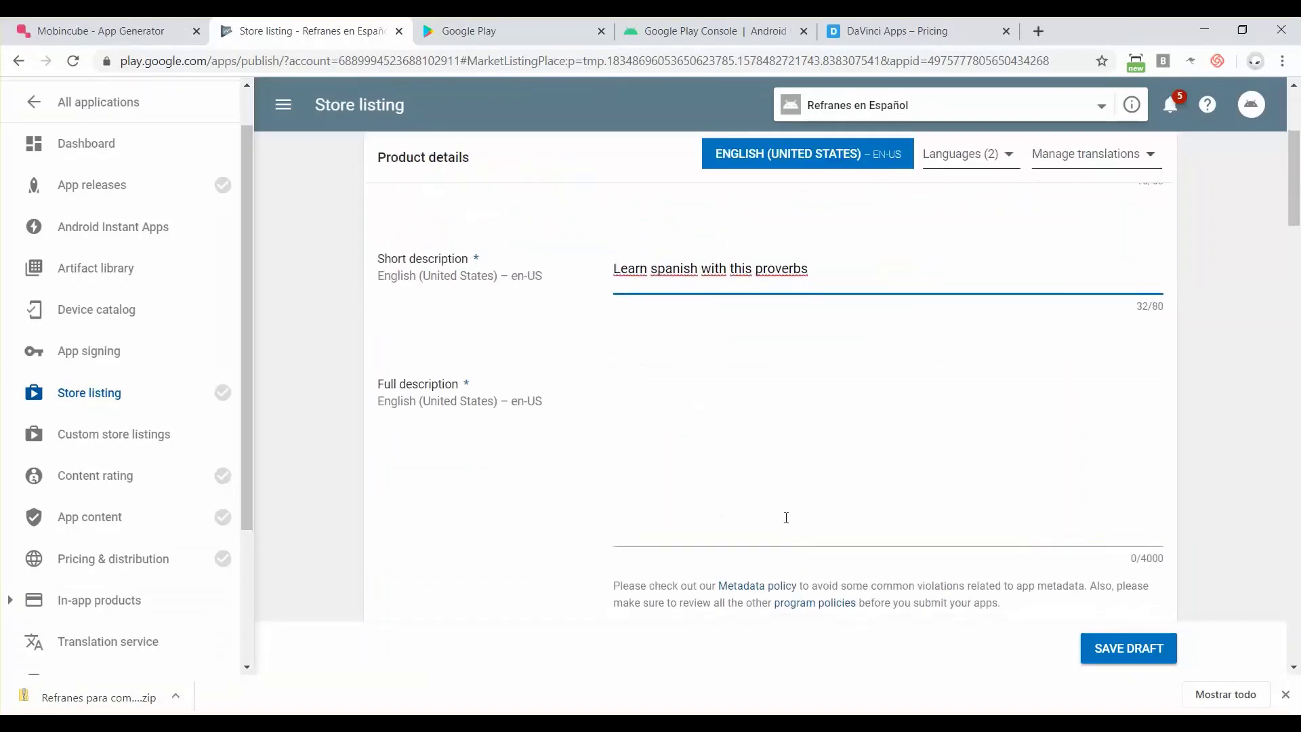
click(726, 497)
text(A great )
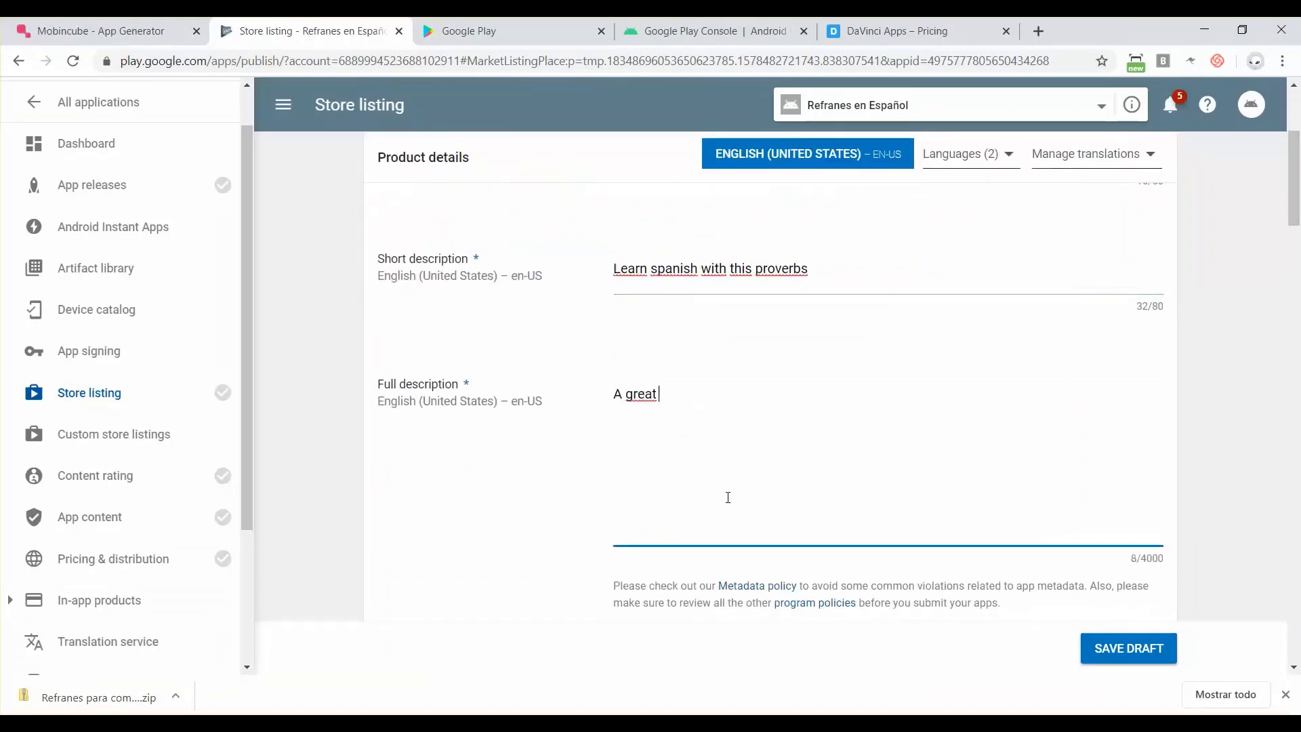
text(way to learn spanish is by learning)
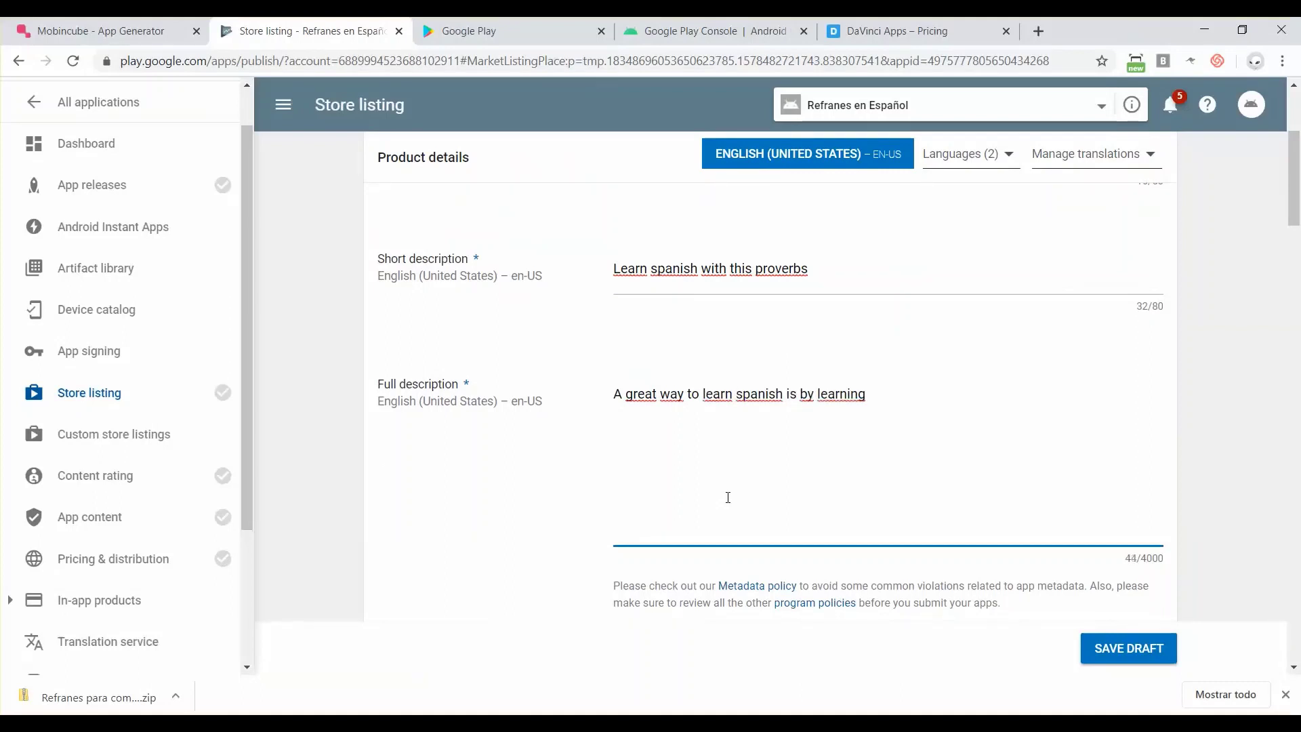
text( some of the)
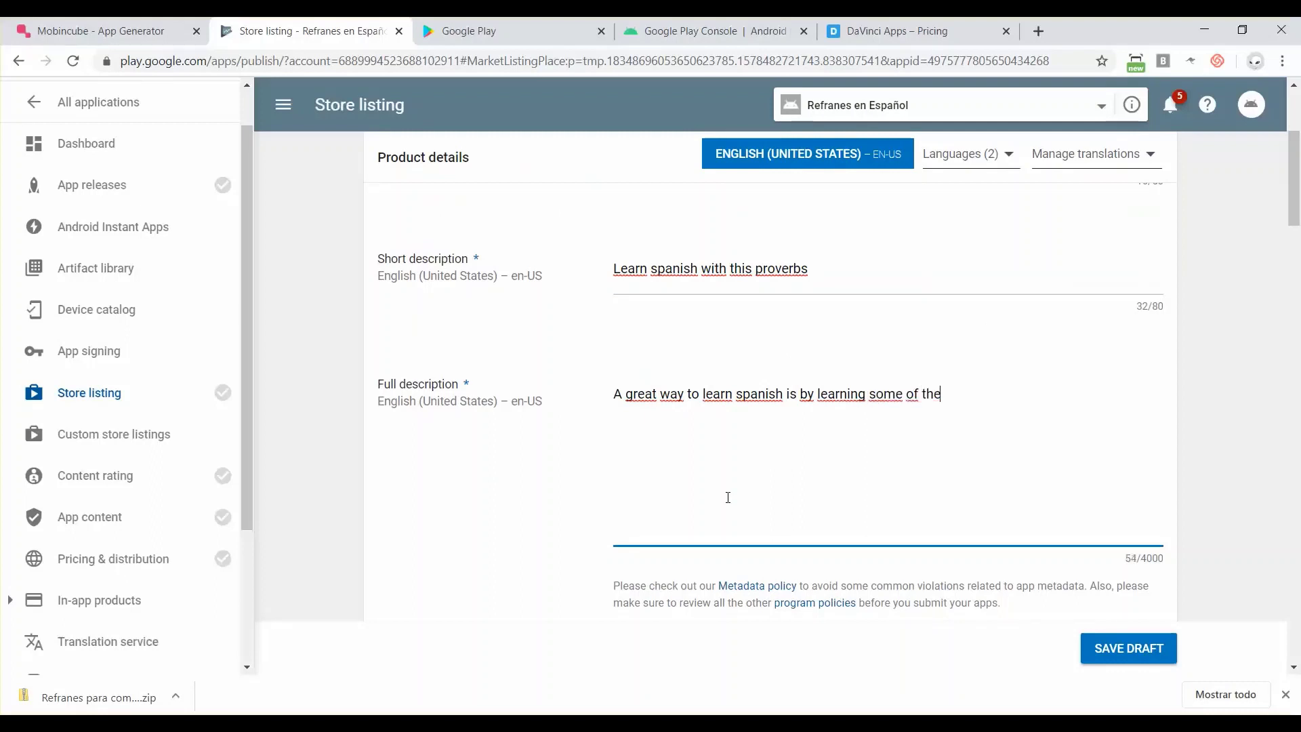
text( most popular )
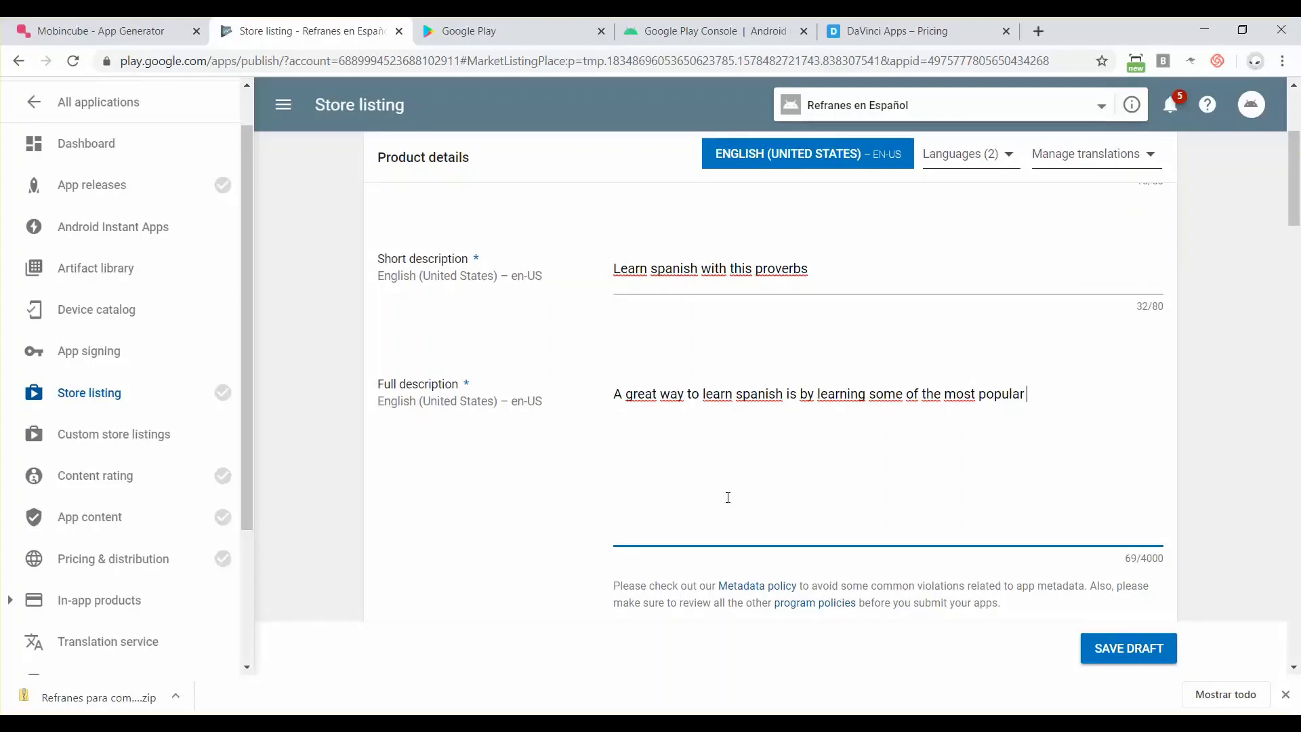
text(proverbs)
key(BackSpace)
text(proverbs)
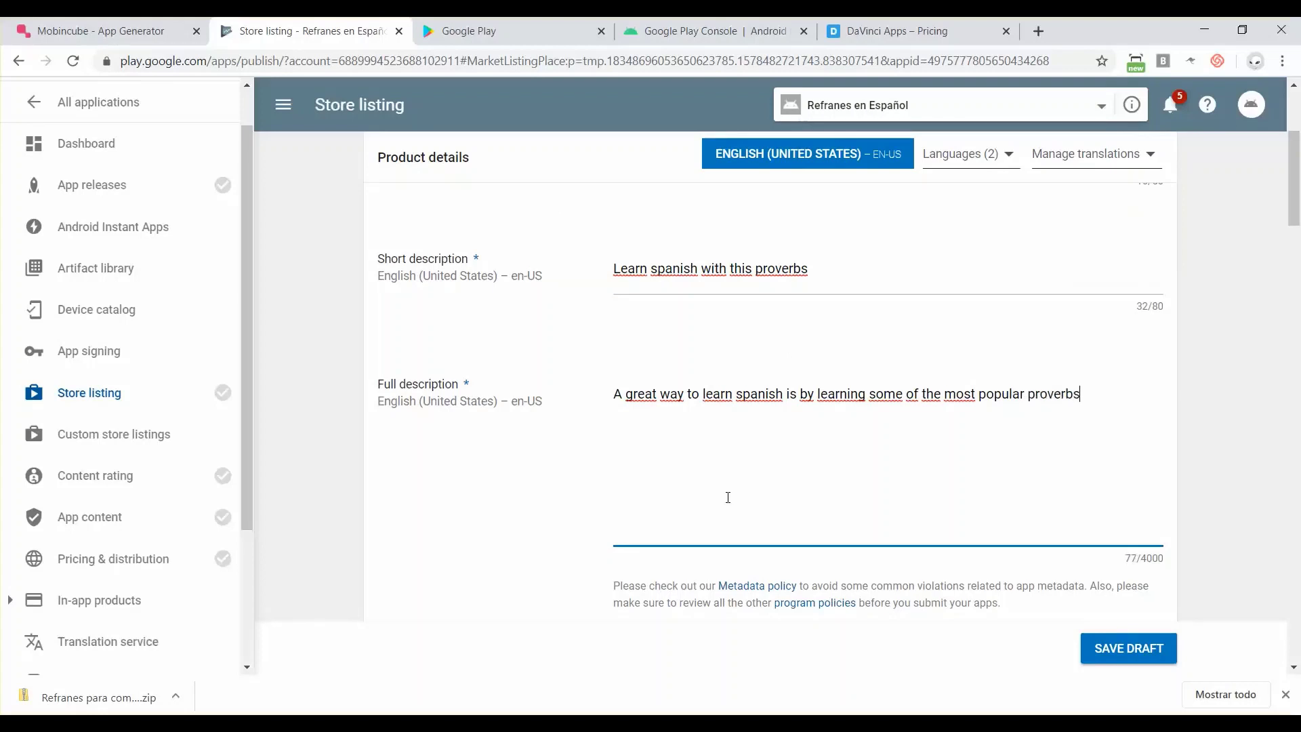
text( in Spanish.)
- Capitalize the word "spanish" in the English full description and in the short description
click(747, 393)
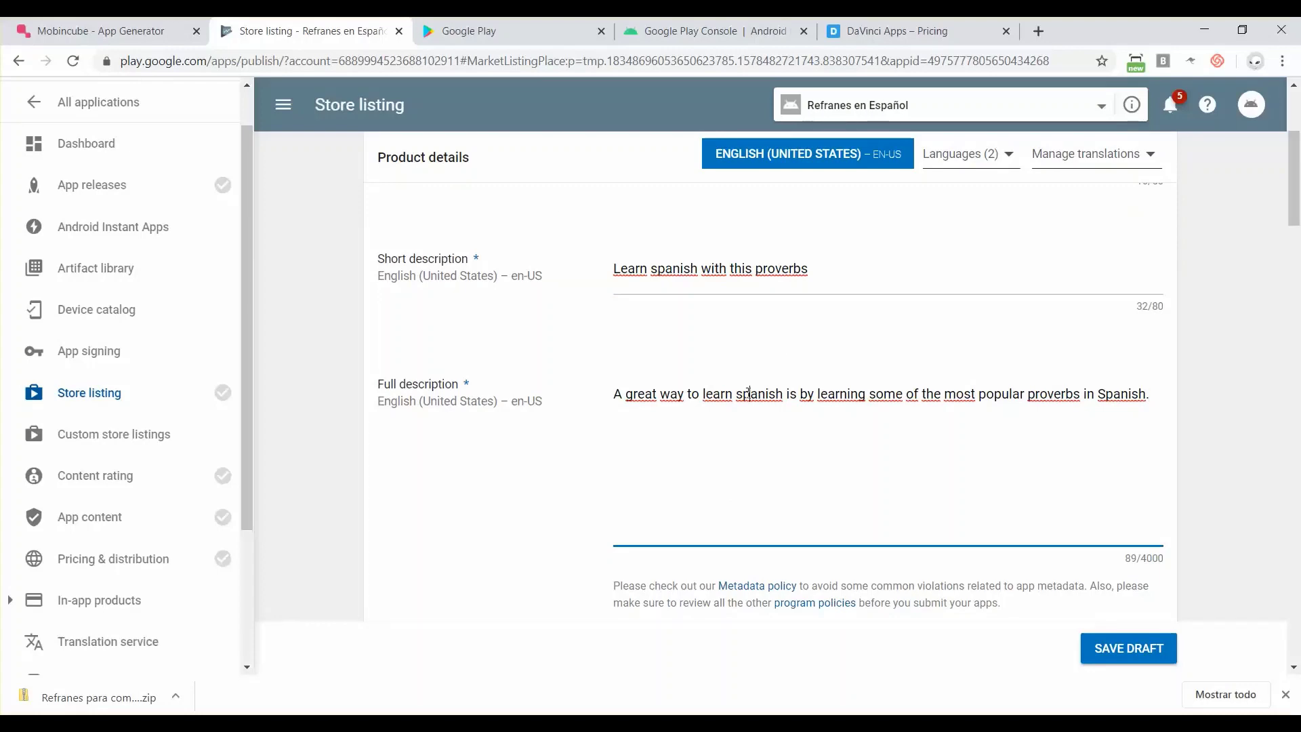
key(BackSpace)
text(S)
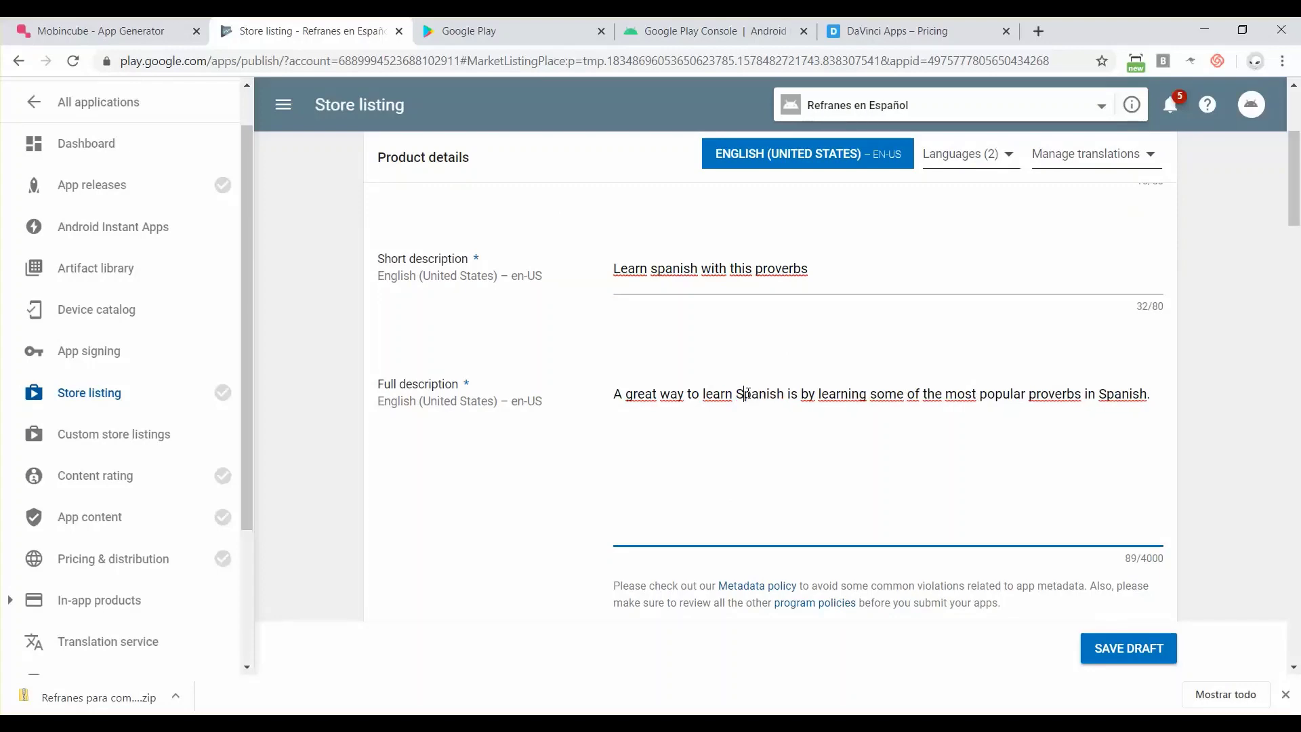
click(658, 272)
key(BackSpace)
text(S)
- Review the English listing's icon, screenshots, feature and promo graphics, promo video and categorization, down to the contact details
scroll(658, 273, down, 5)
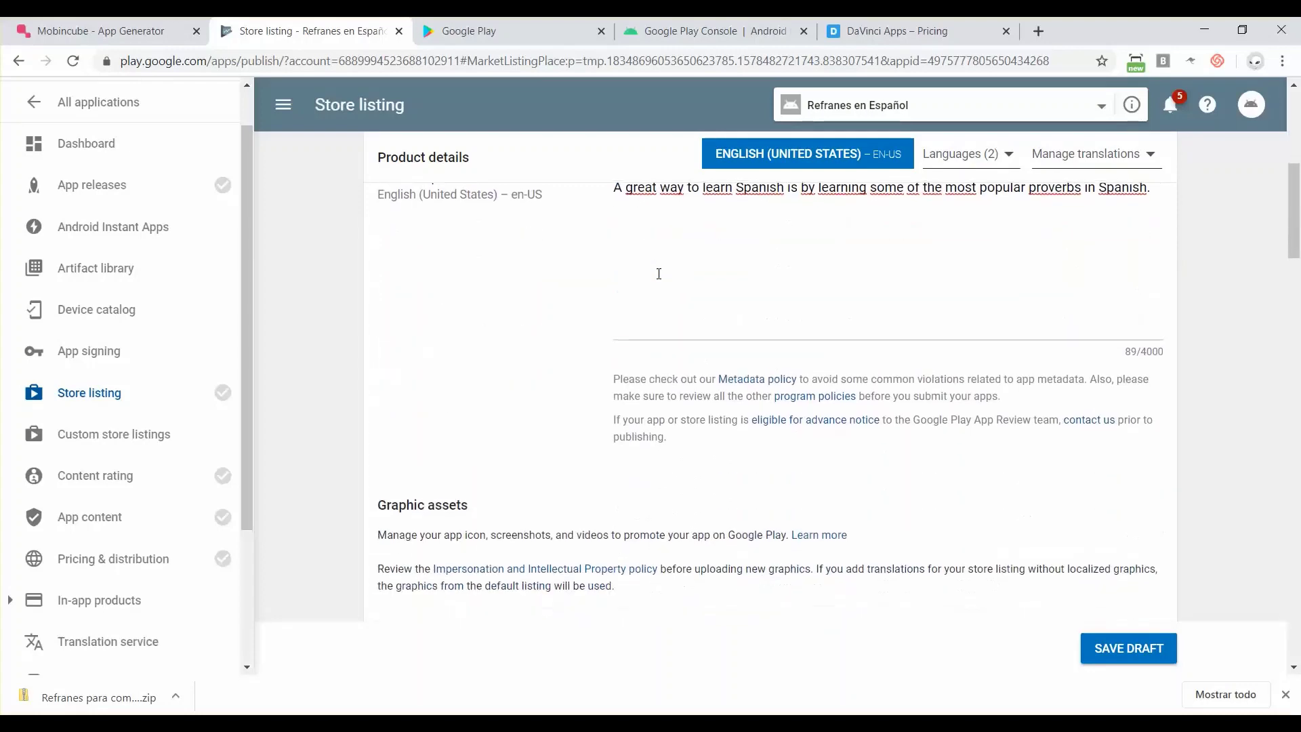
scroll(657, 274, up, 3)
scroll(659, 277, down, 6)
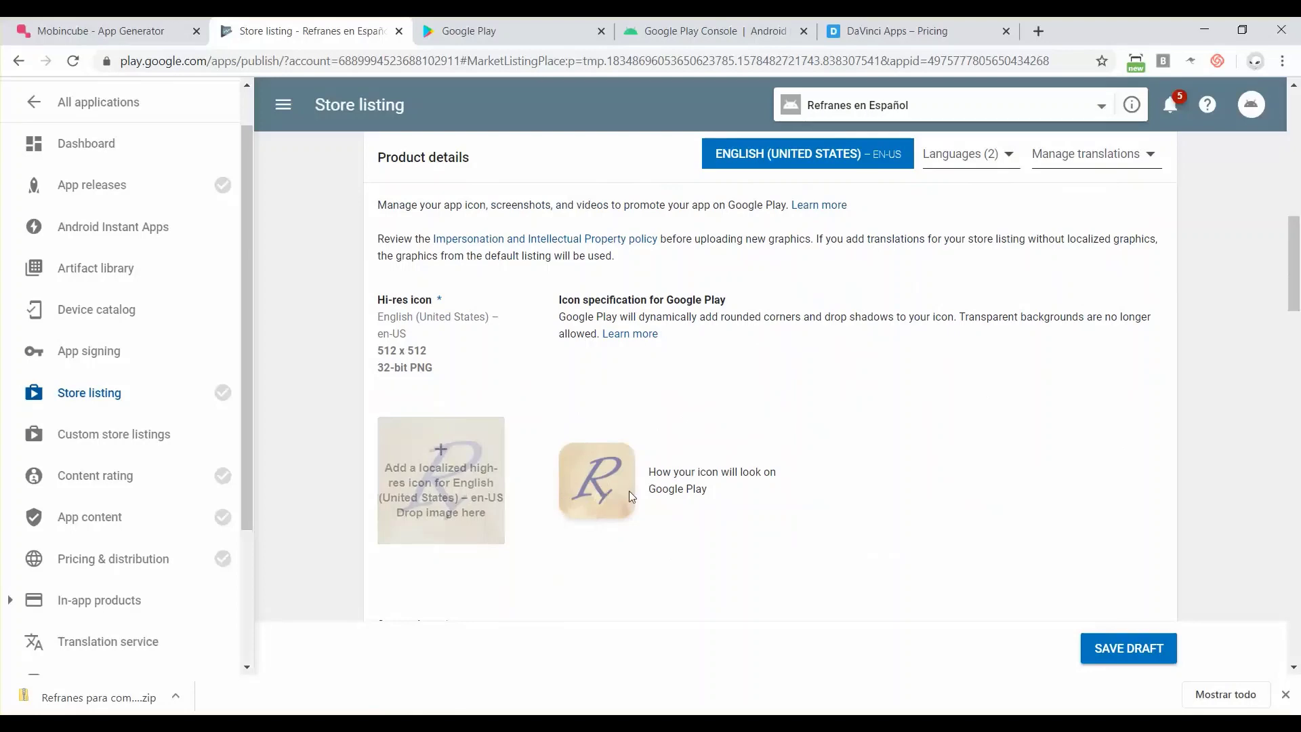
scroll(568, 474, down, 4)
scroll(568, 474, down, 2)
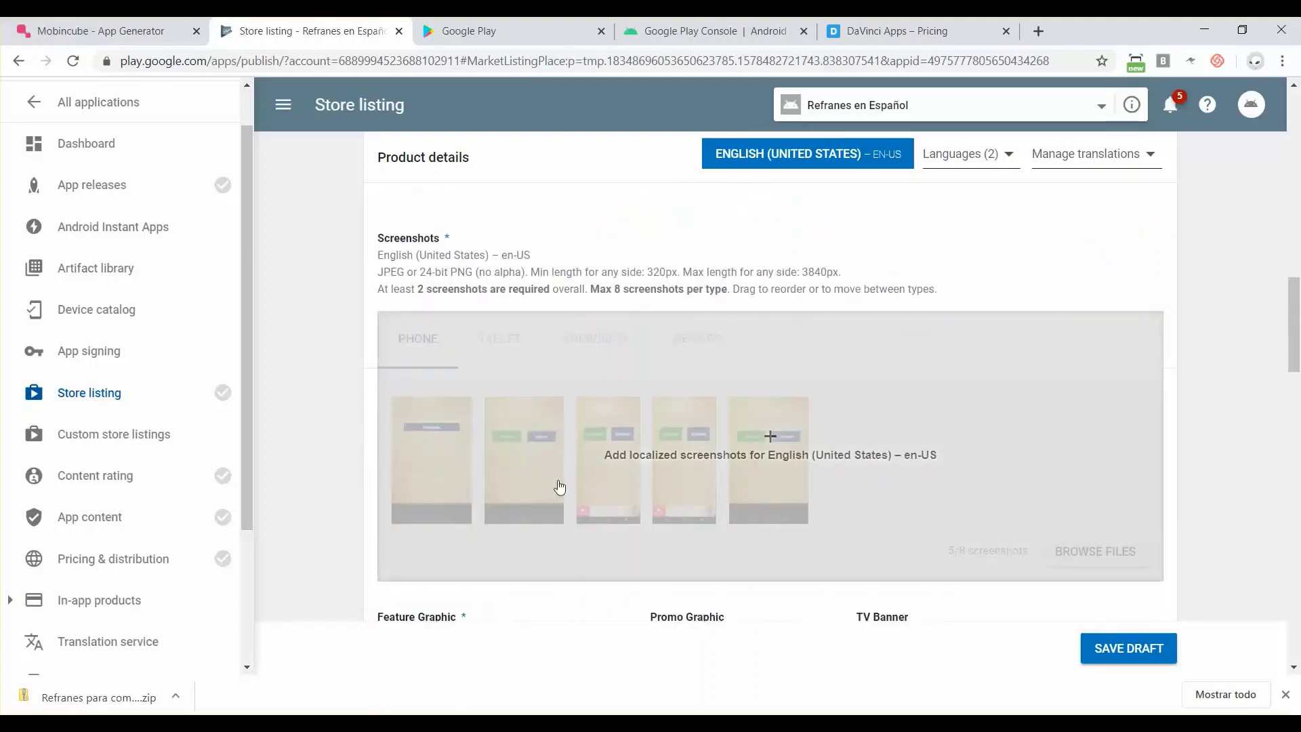
scroll(560, 486, up, 2)
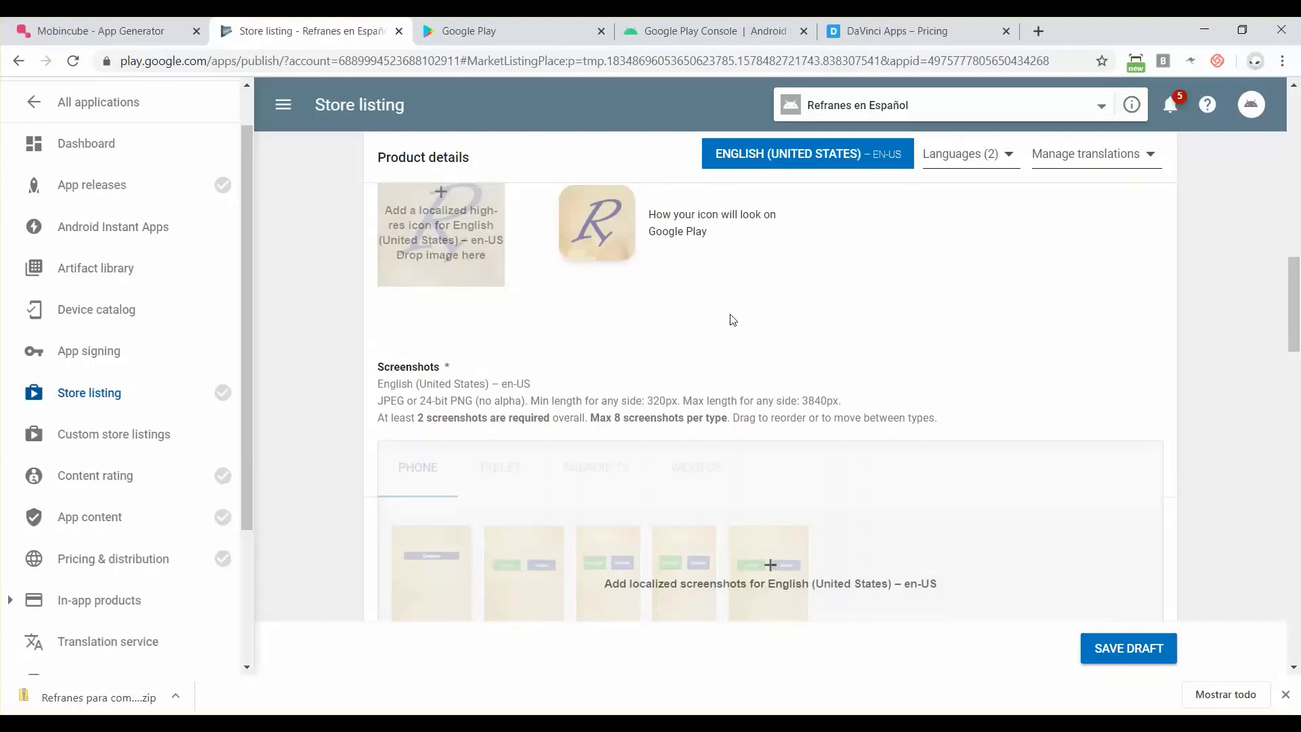
scroll(732, 320, down, 1)
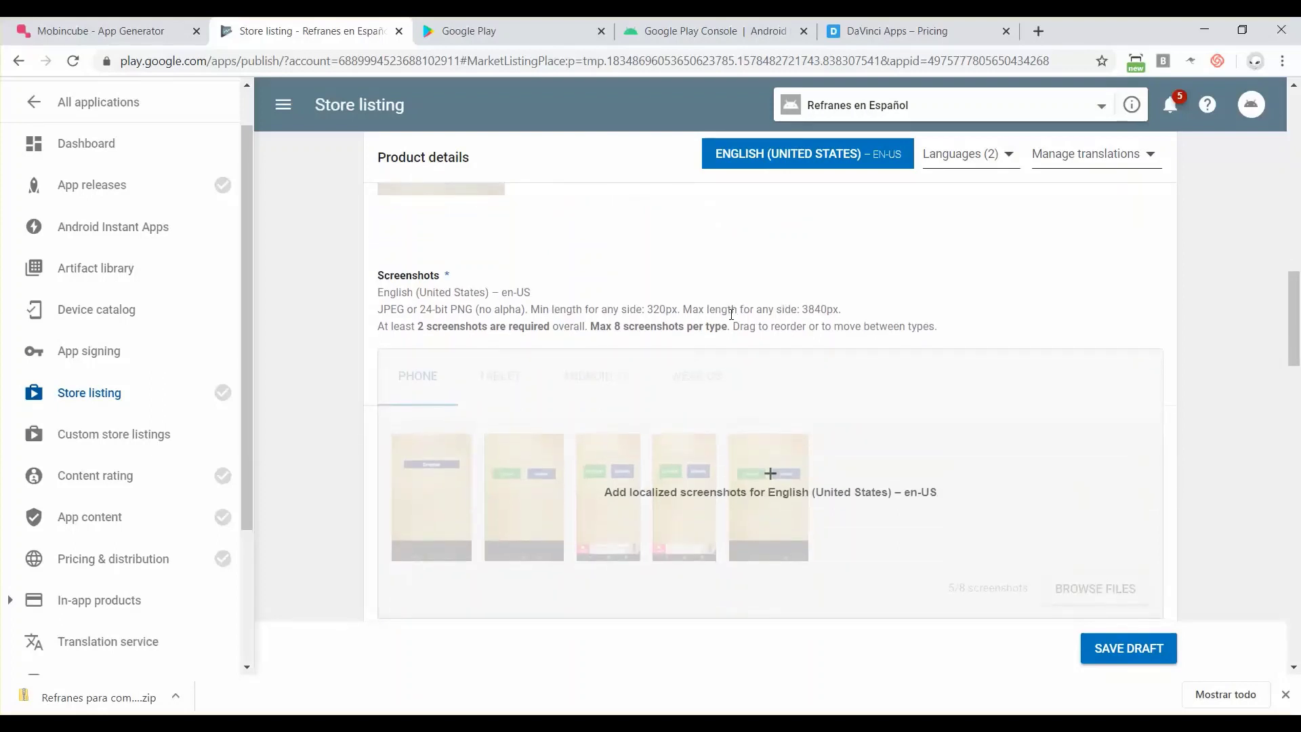
scroll(731, 314, down, 2)
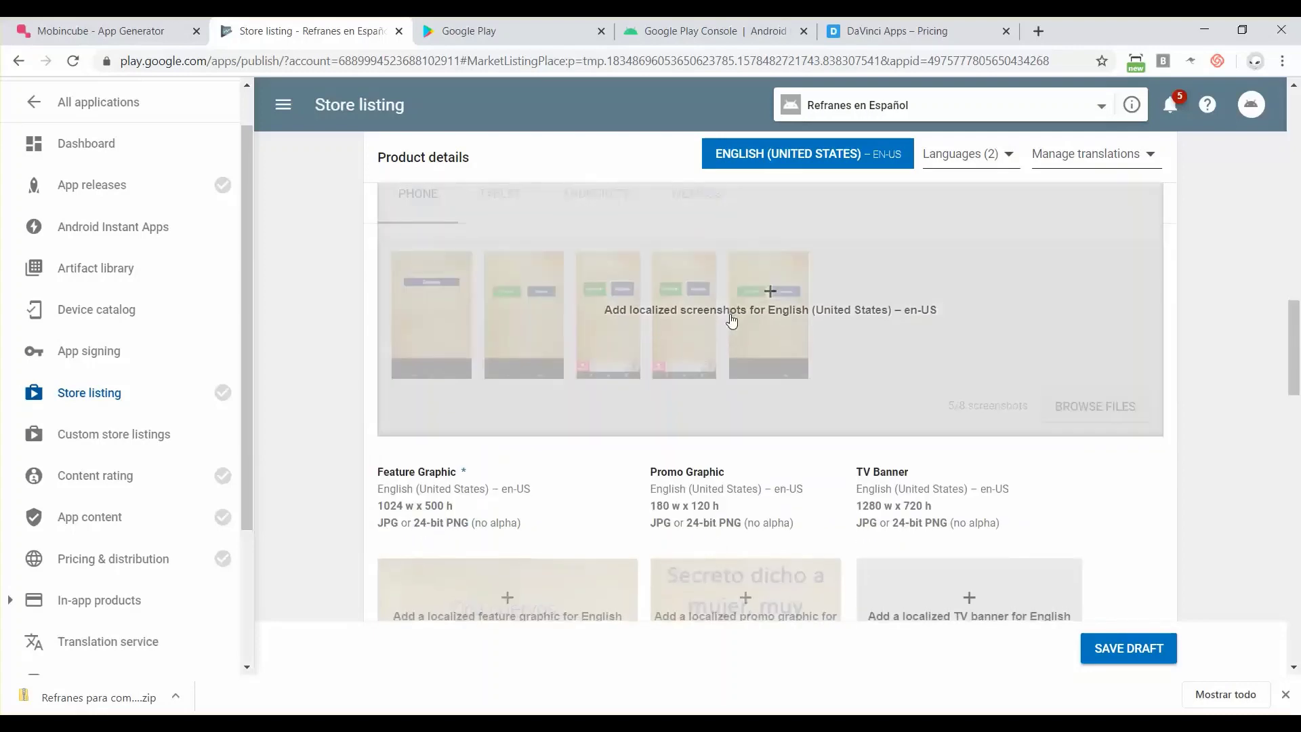
scroll(731, 319, down, 1)
scroll(732, 320, down, 7)
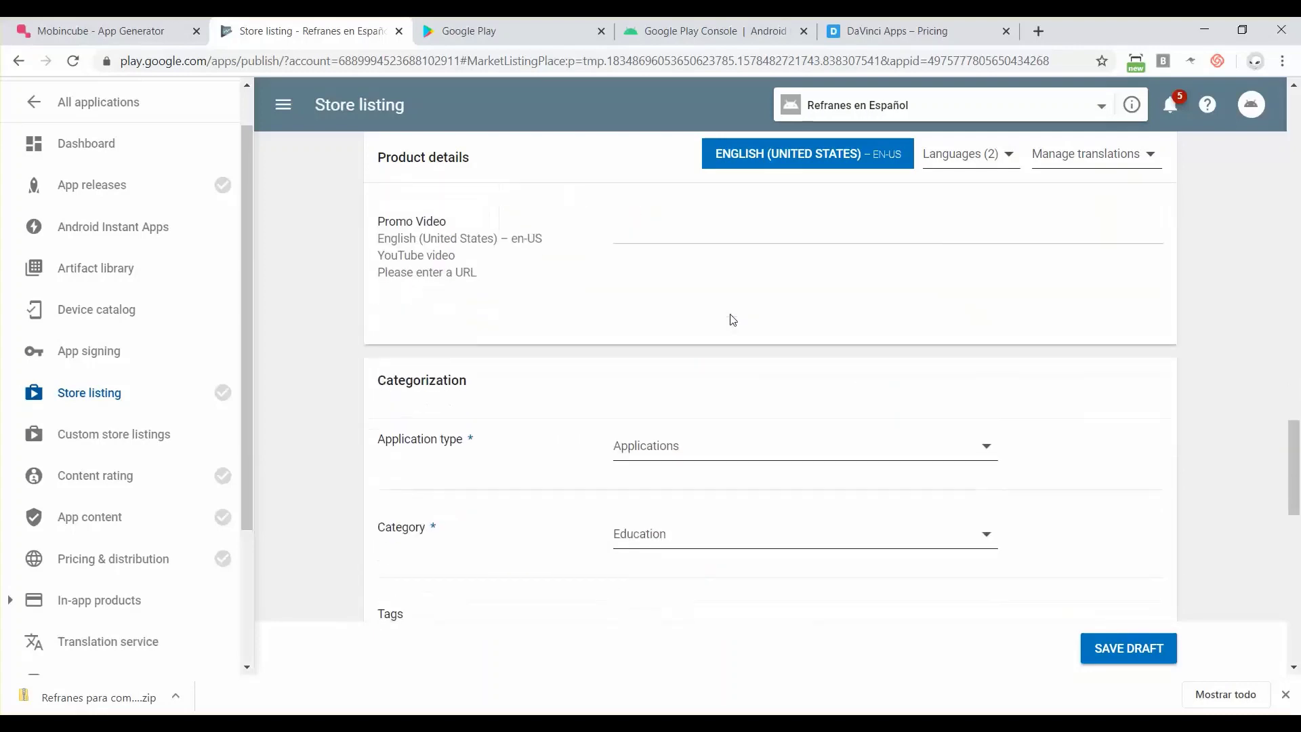
scroll(731, 320, down, 8)
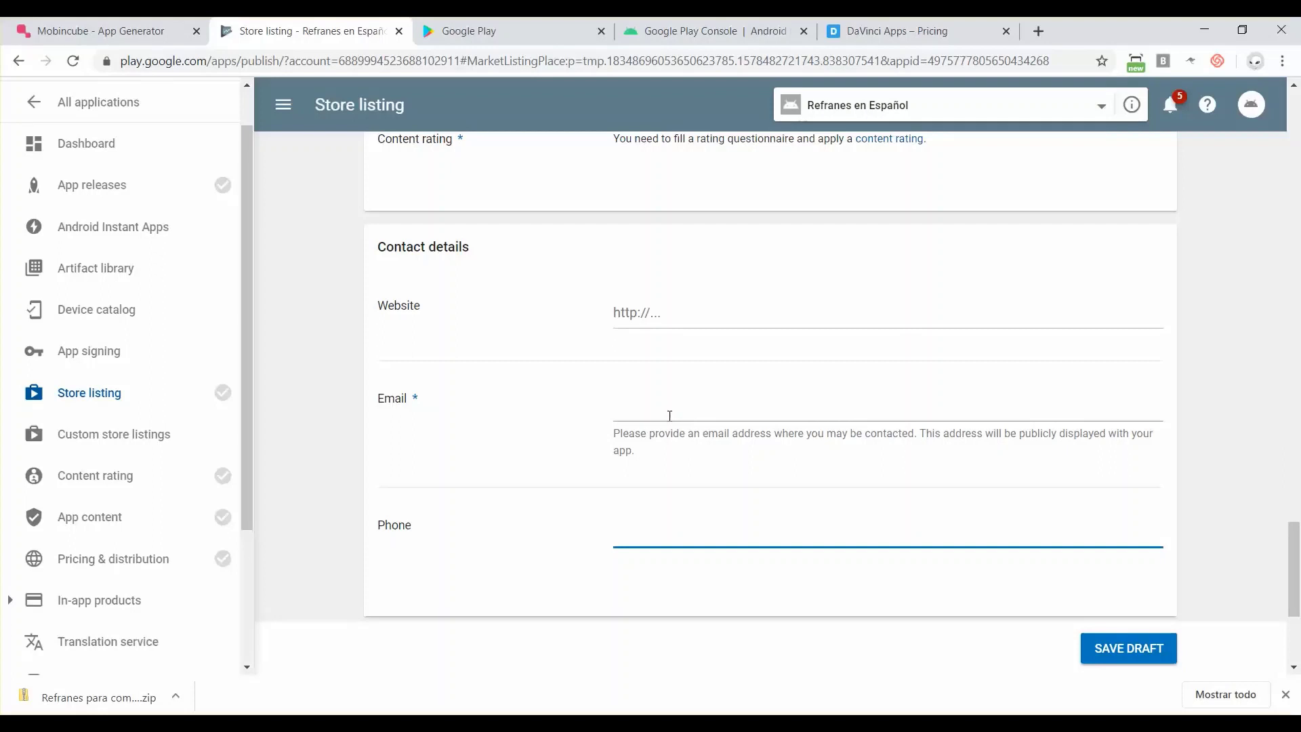
- Fill in the contact email in the Contact details section
click(670, 415)
scroll(572, 488, up, 1)
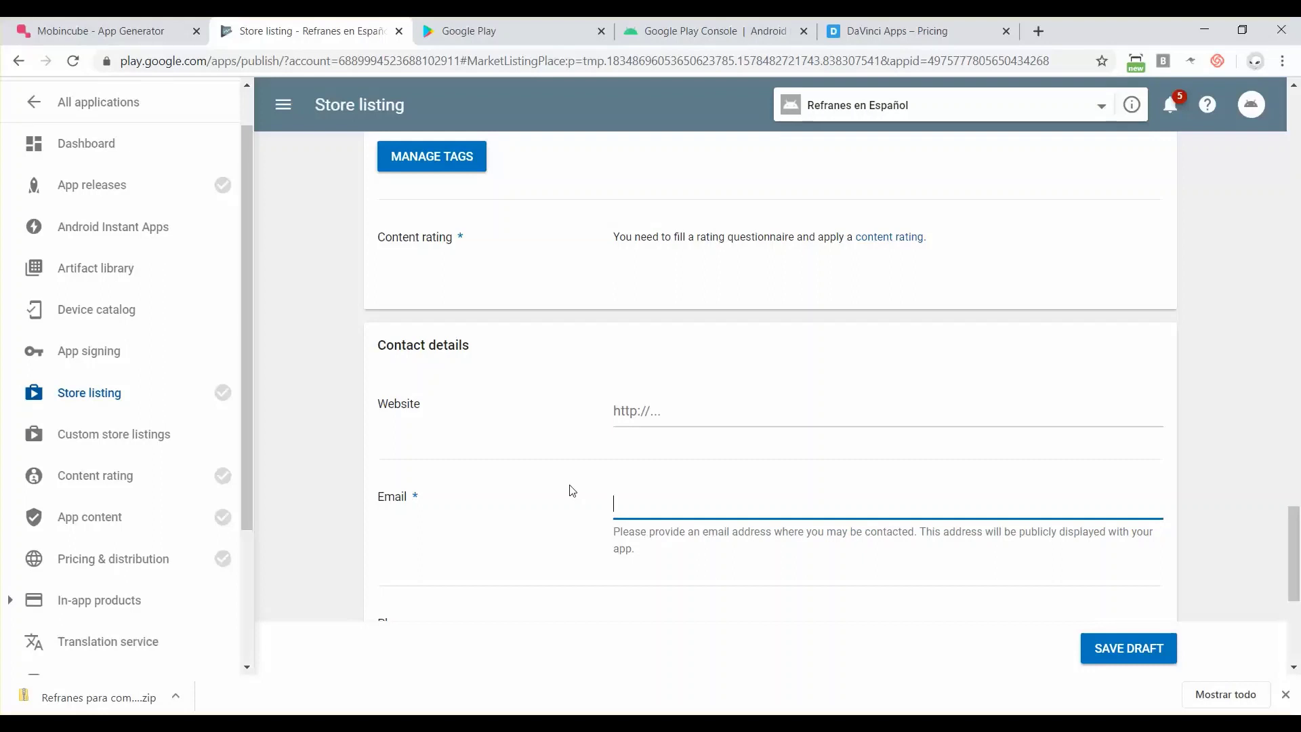
text(miemail@miservidor)
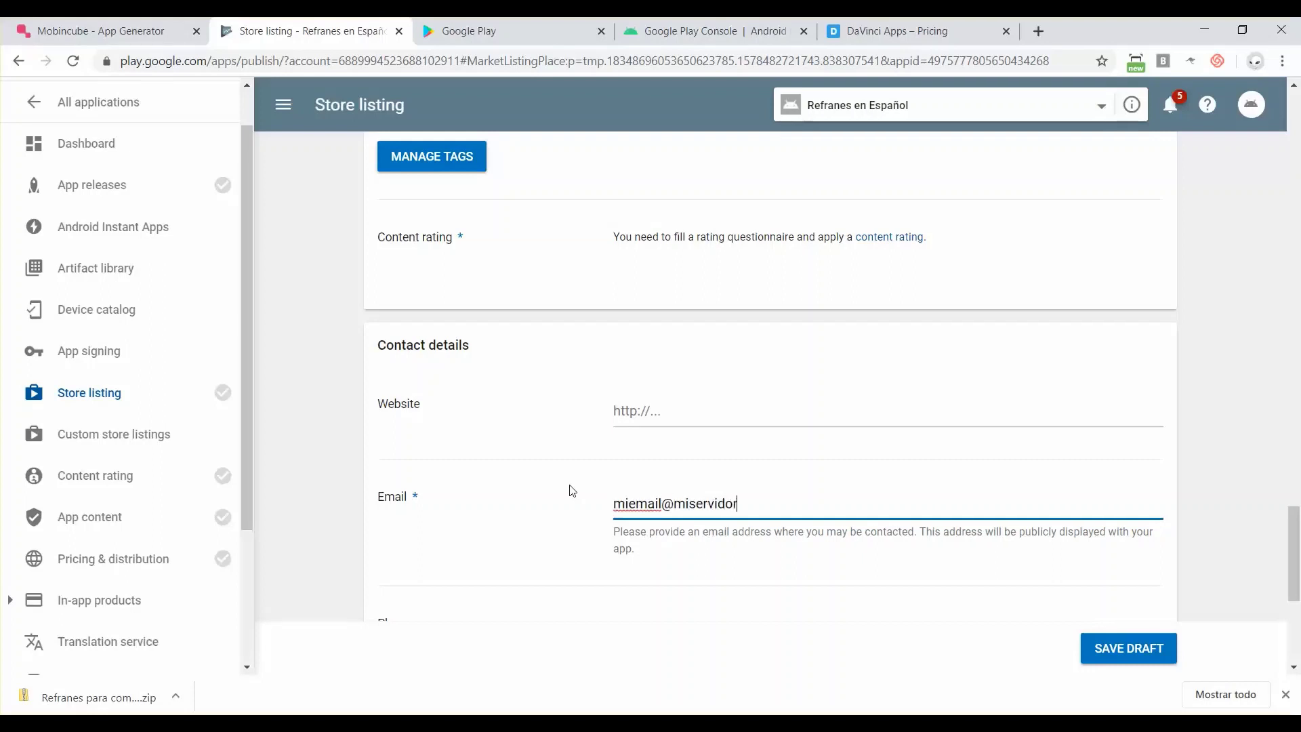
text(.com)
- Try the option for not submitting a privacy policy URL at this time, and clear it again
scroll(572, 491, down, 4)
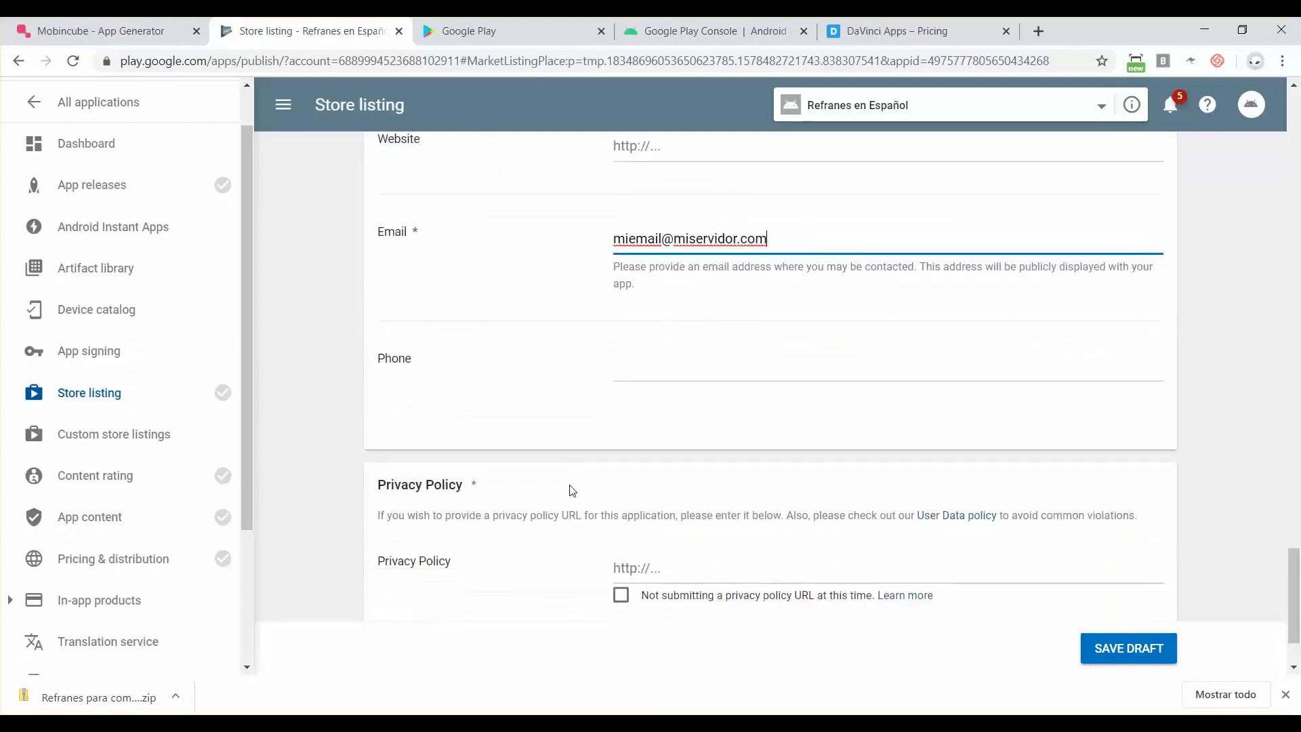
scroll(573, 491, down, 2)
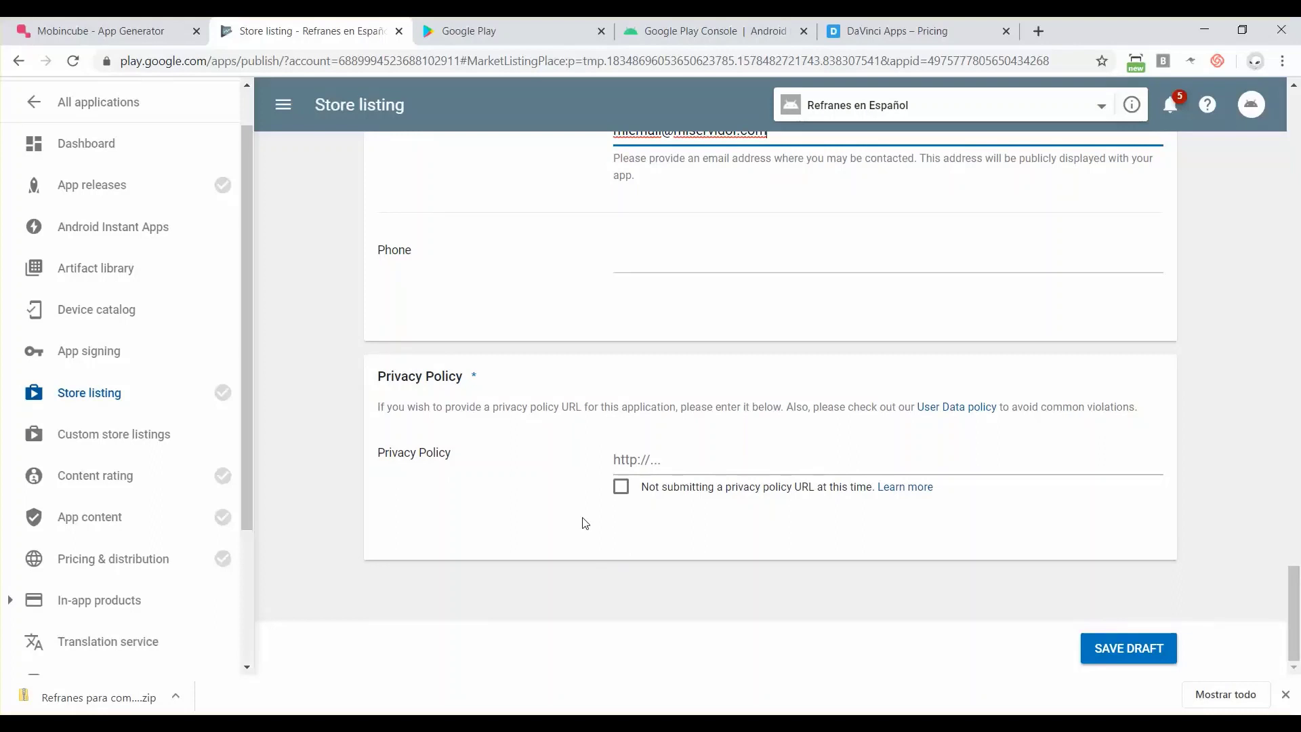
click(620, 487)
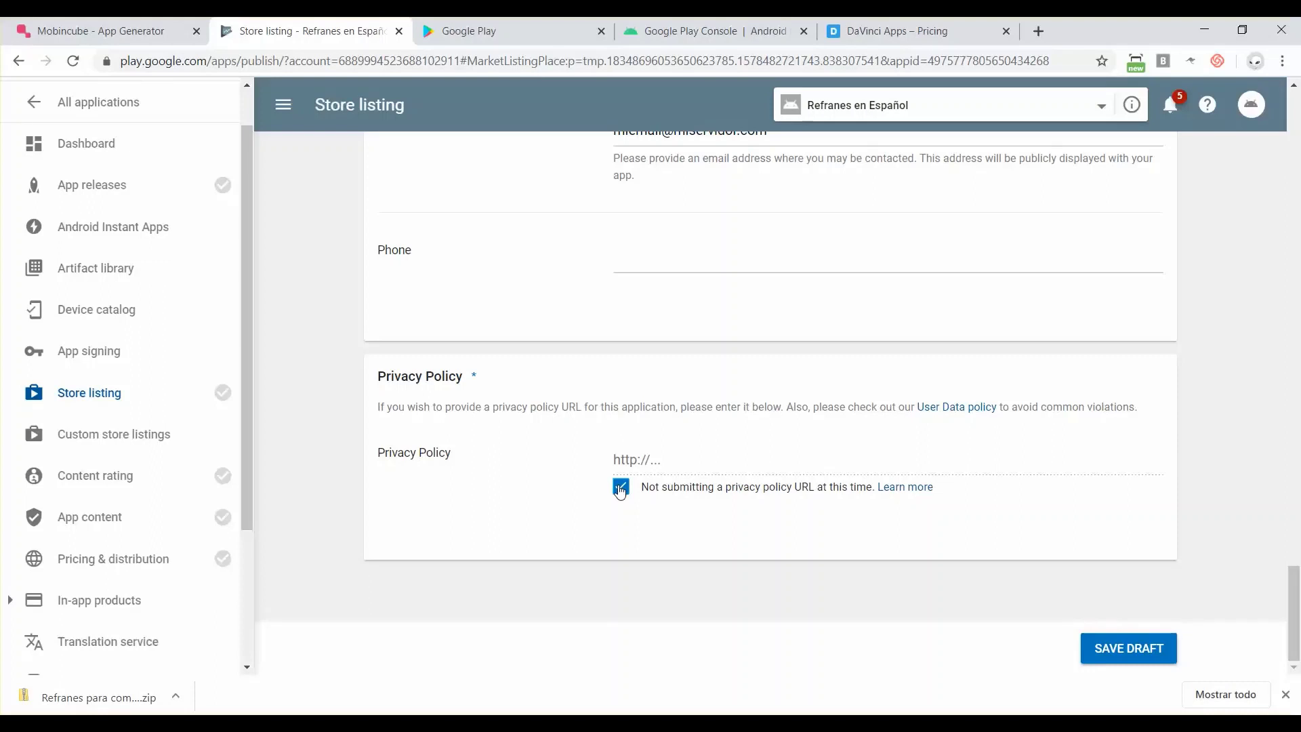
click(620, 488)
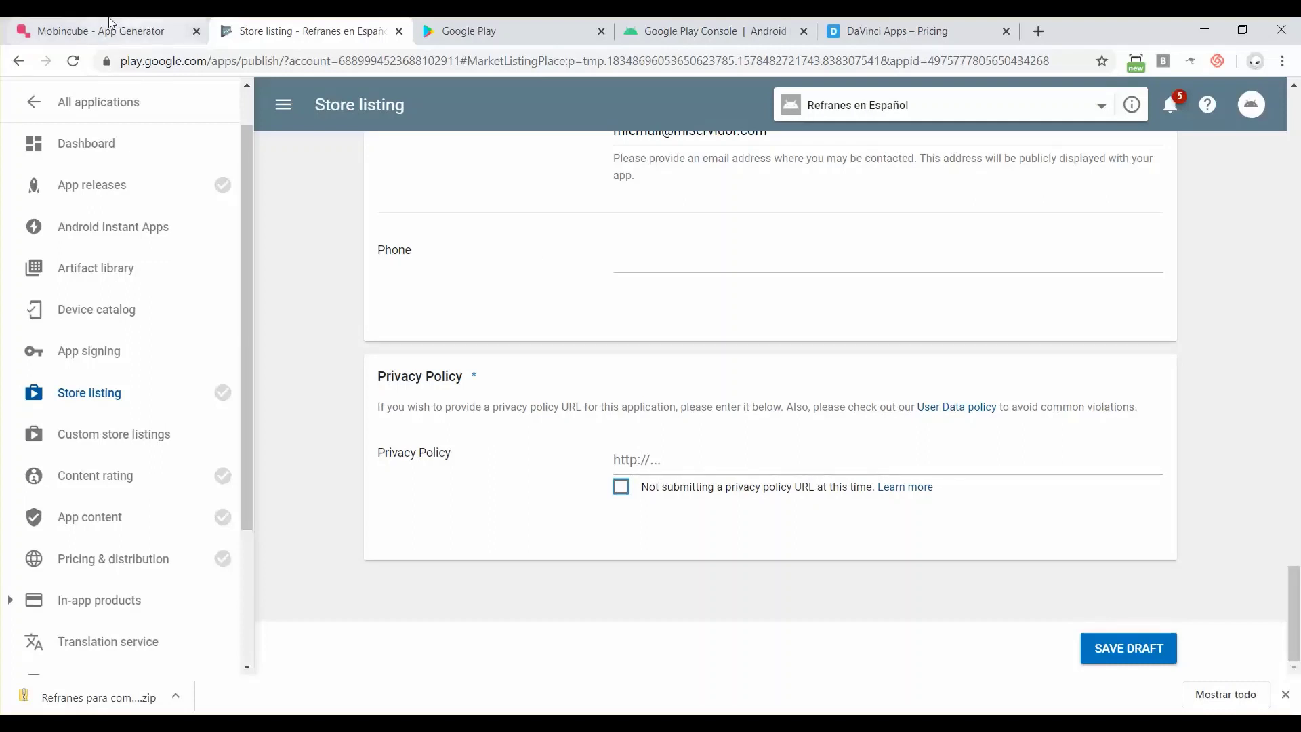
- Switch to the Mobincube publishing page and copy the privacy policy URL it provides for the app
click(151, 27)
scroll(348, 333, down, 2)
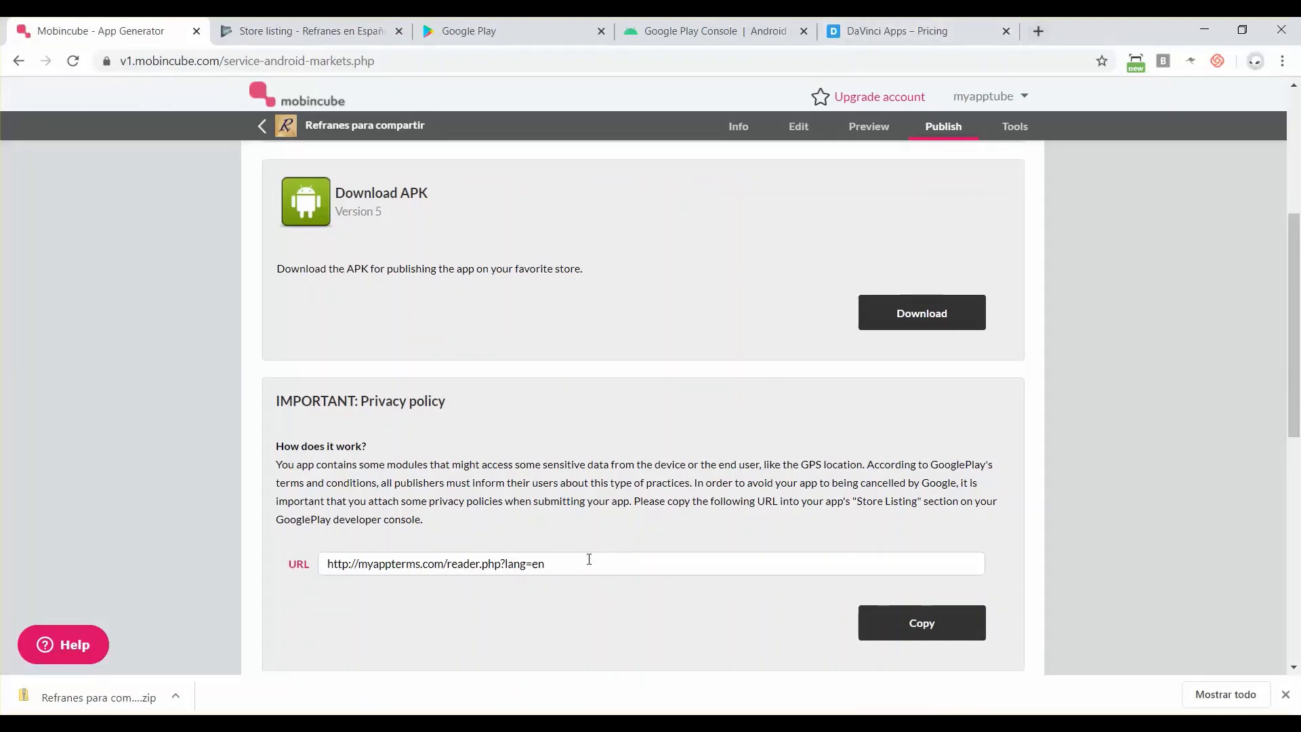
drag(589, 559, 309, 576)
key(ctrl+c)
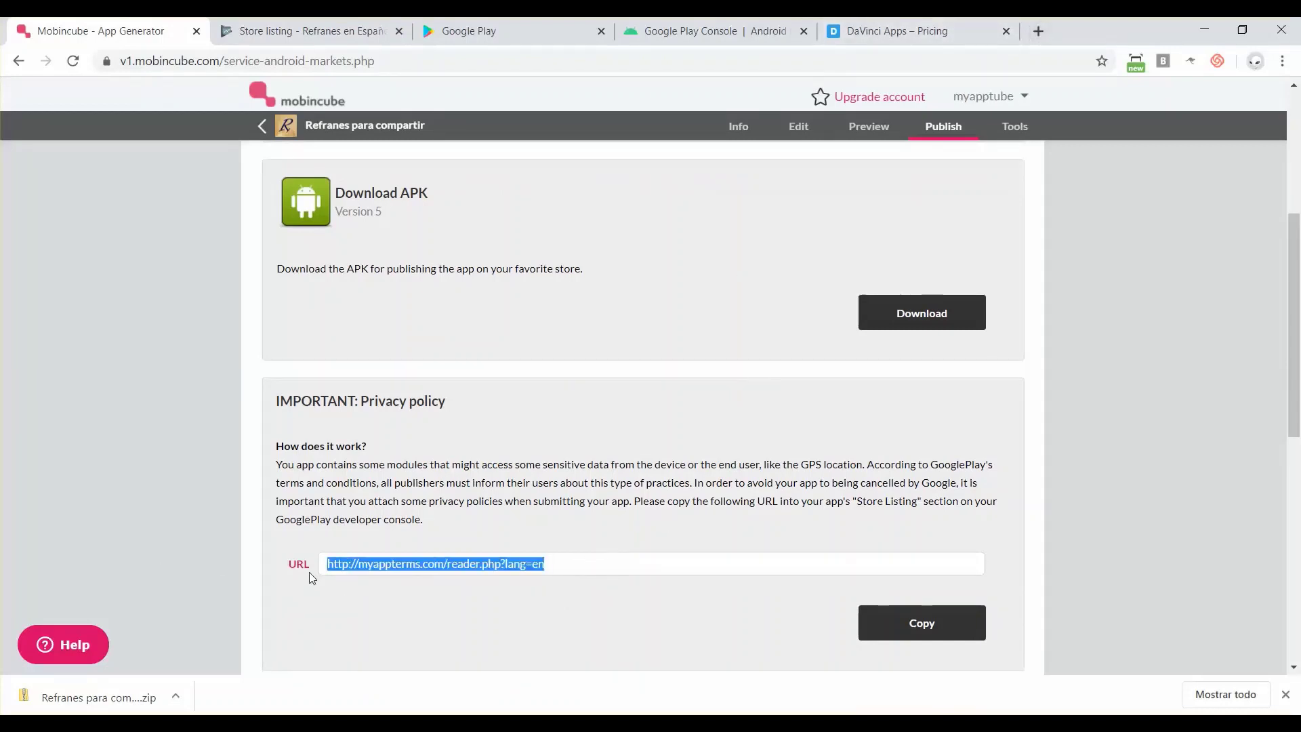
- Open the copied privacy policy URL in a new browser tab and skim through the policy text
click(1042, 32)
key(ctrl+v)
key(Return)
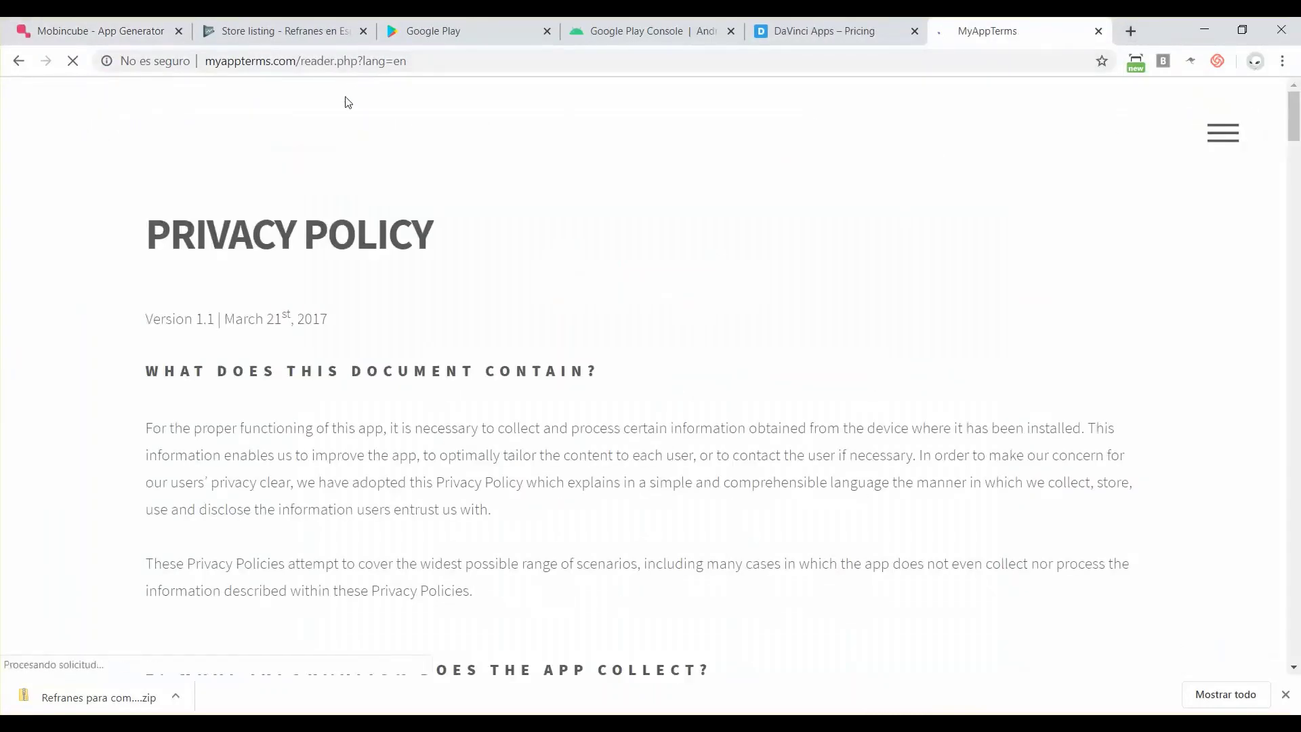
scroll(357, 399, down, 18)
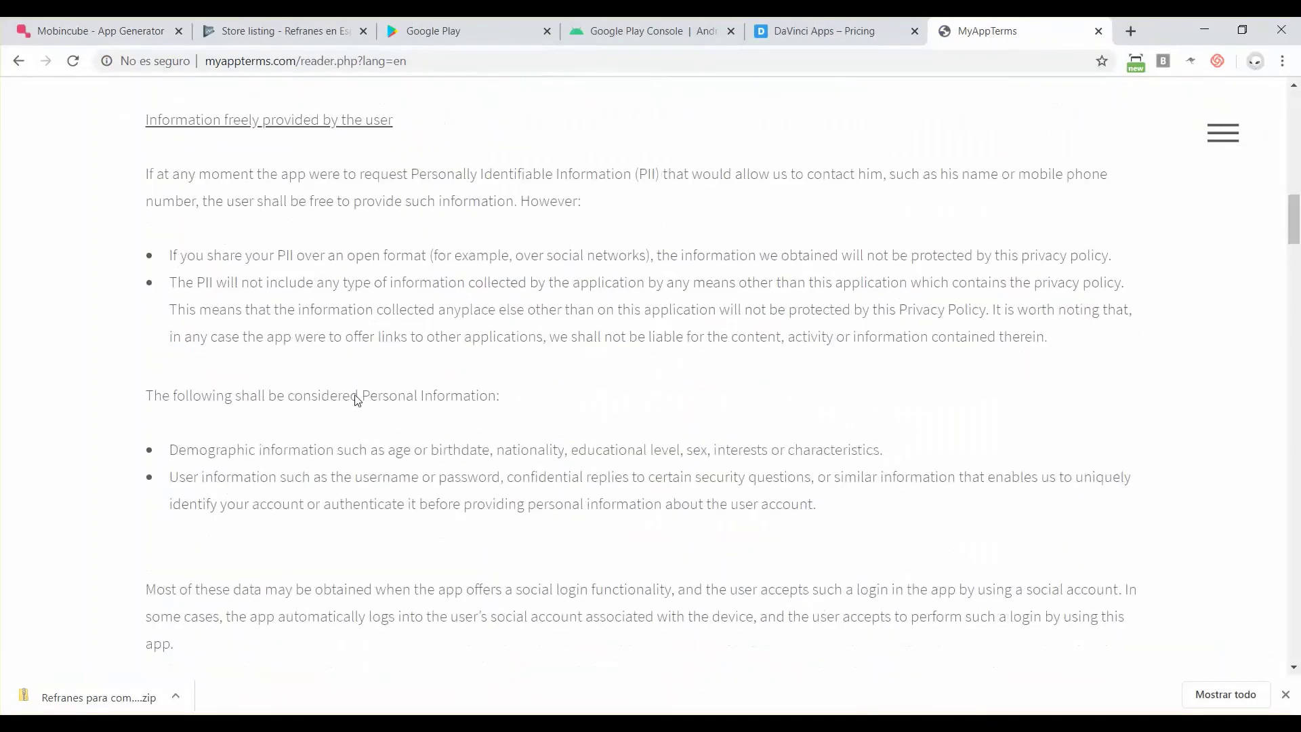
scroll(356, 397, up, 11)
scroll(356, 395, up, 7)
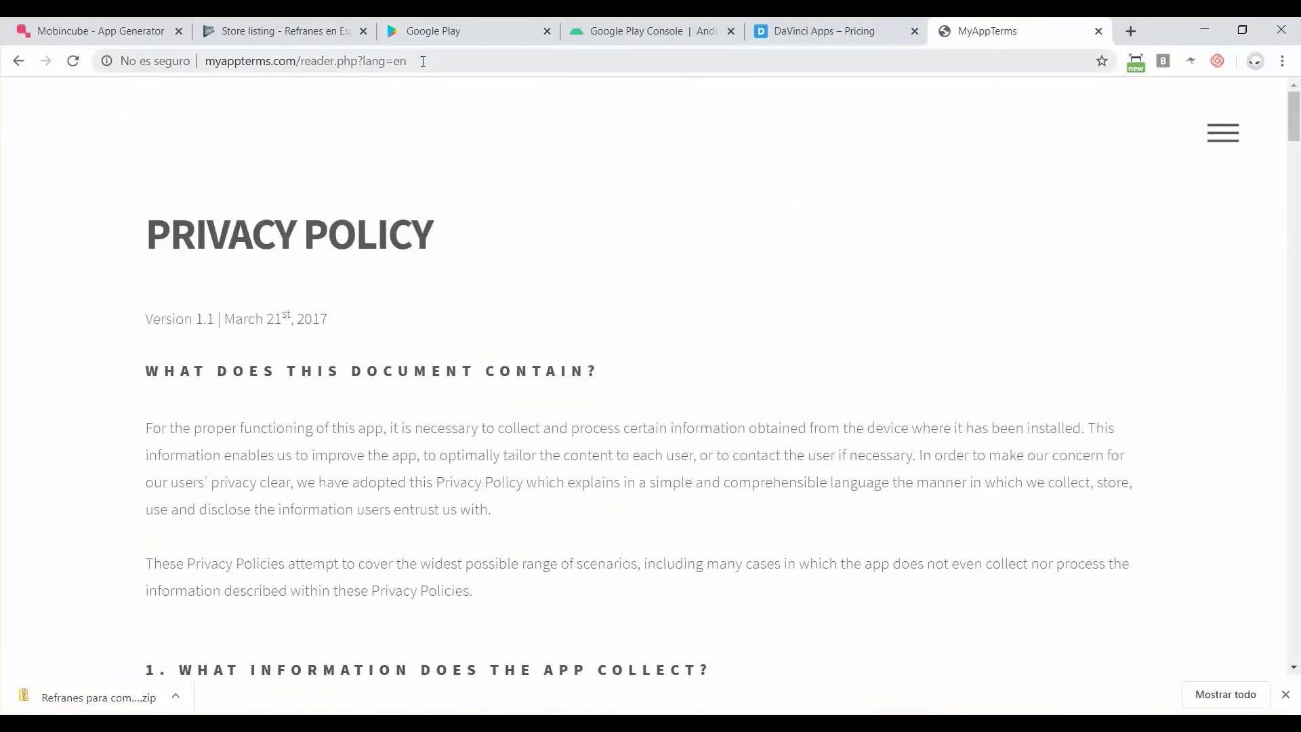
- Go to the myappterms.com home page, open the Mobincube Generic policy and skim through it
drag(422, 62, 308, 59)
key(BackSpace)
key(Return)
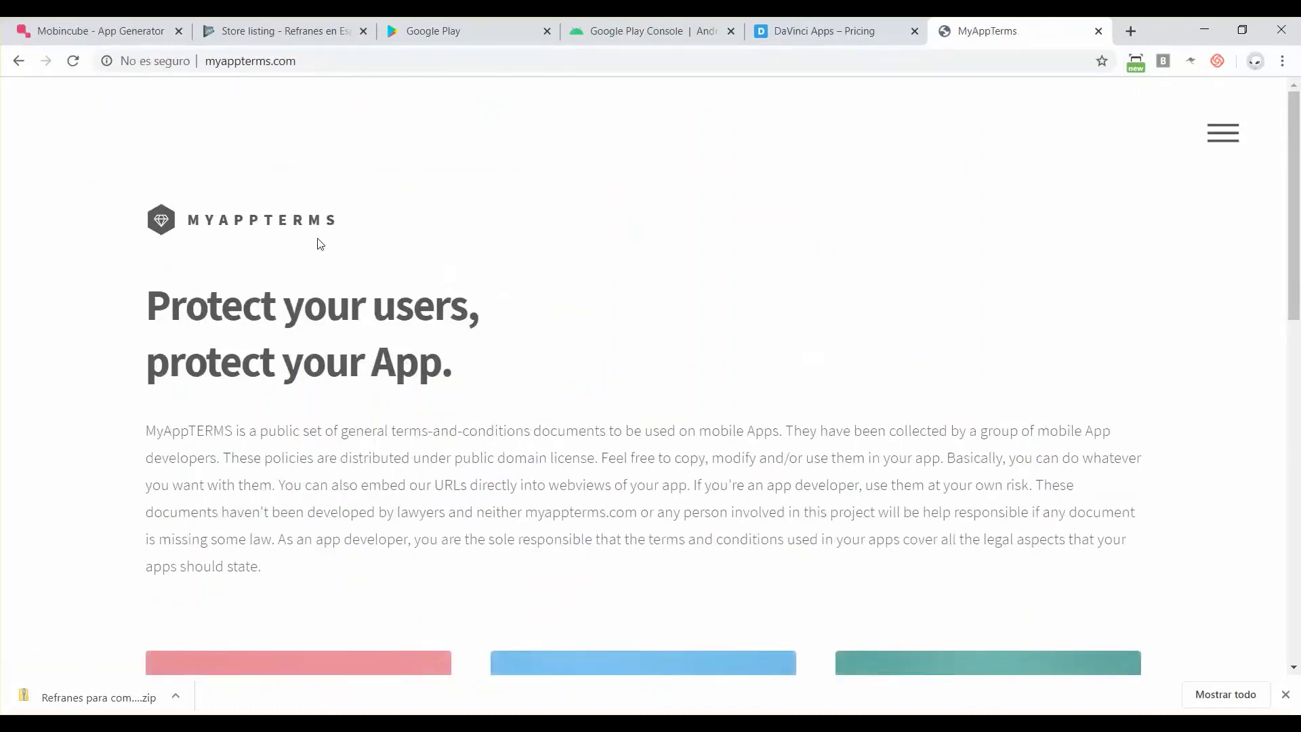
scroll(319, 244, down, 5)
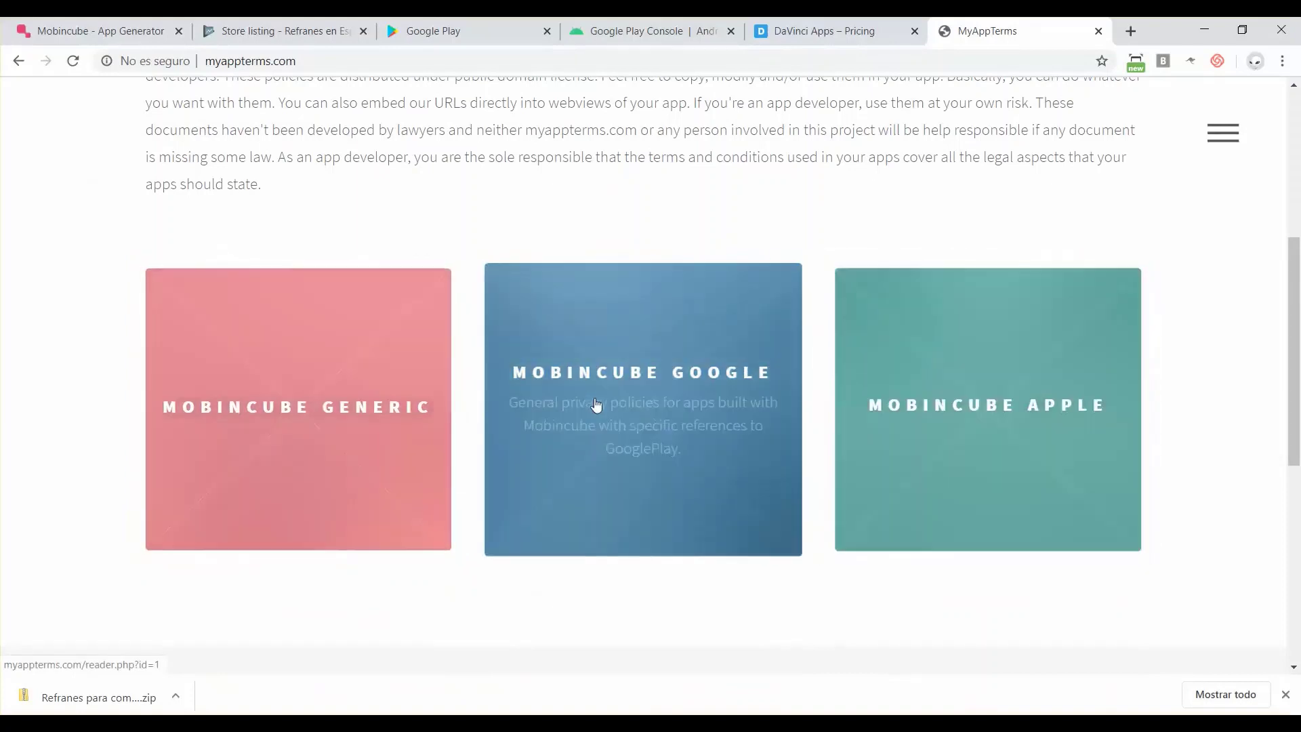
click(350, 379)
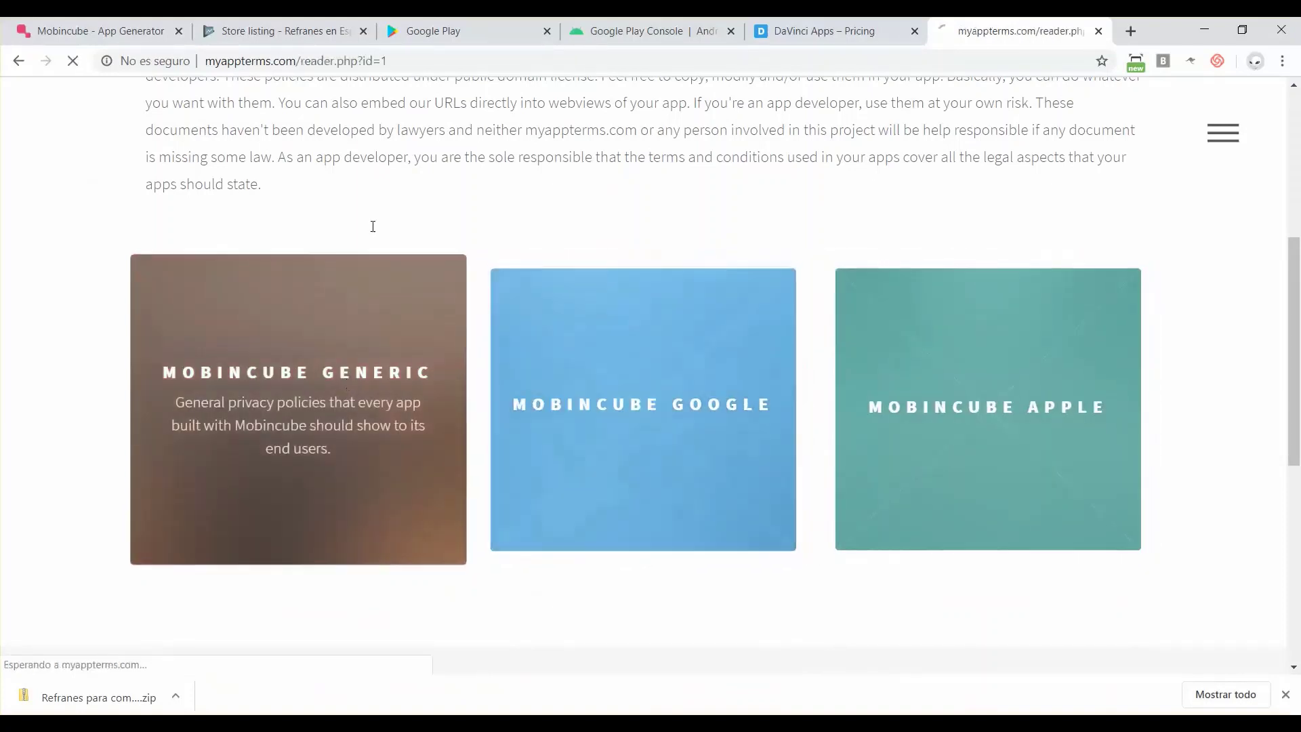
scroll(341, 290, down, 20)
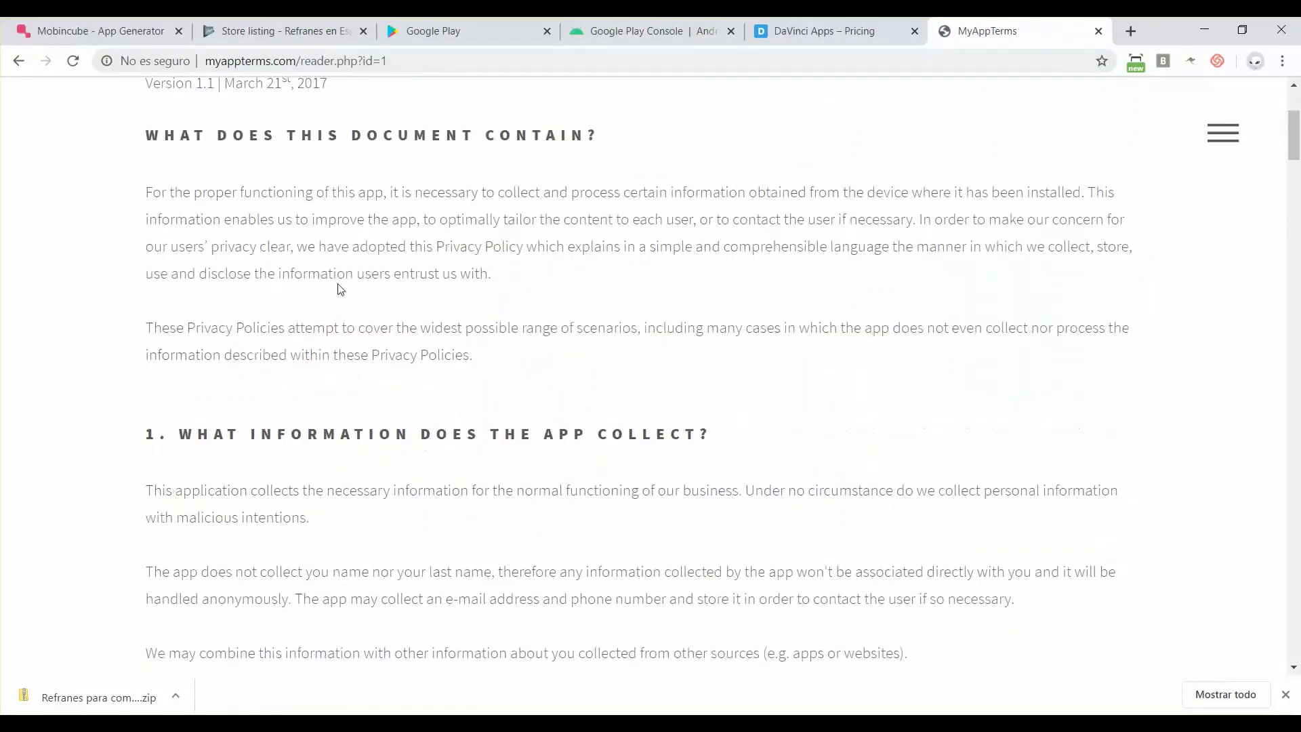
scroll(400, 131, up, 12)
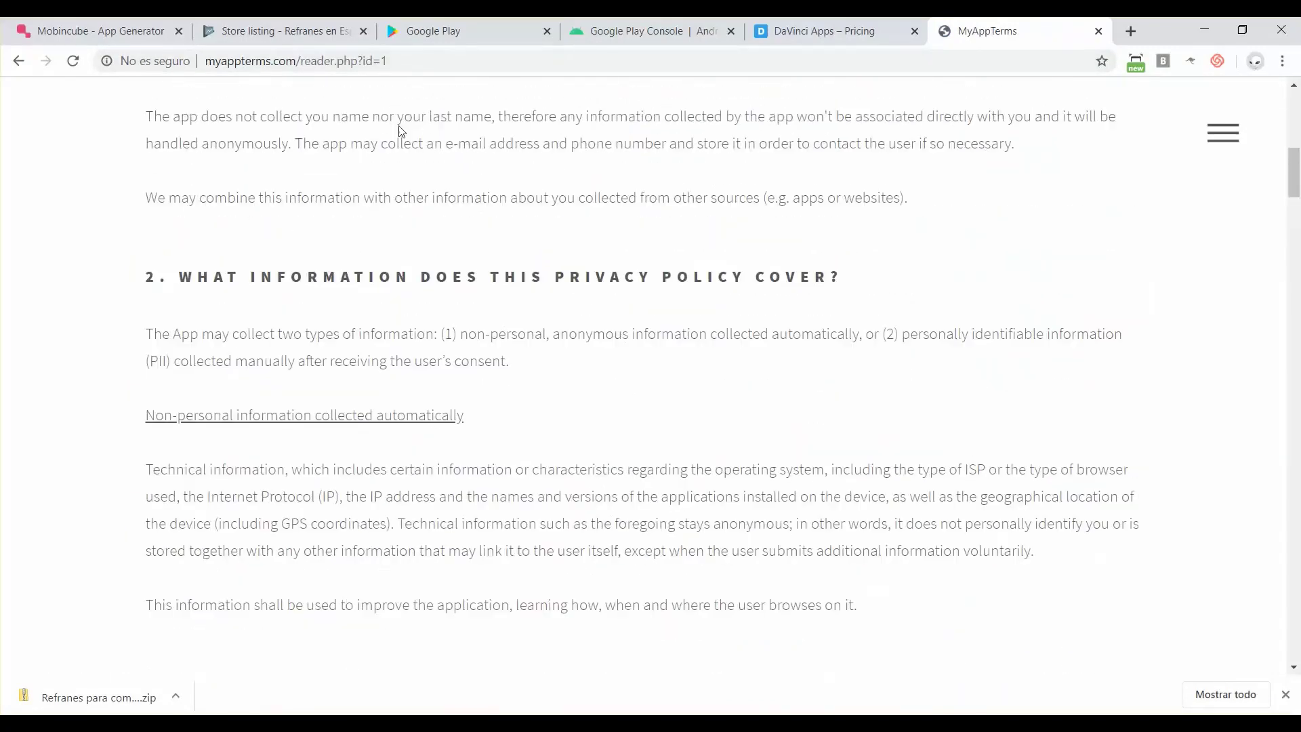
- Load the policy with id=100 on myappterms.com and read through its sections
click(437, 55)
click(437, 55)
text(00)
key(Return)
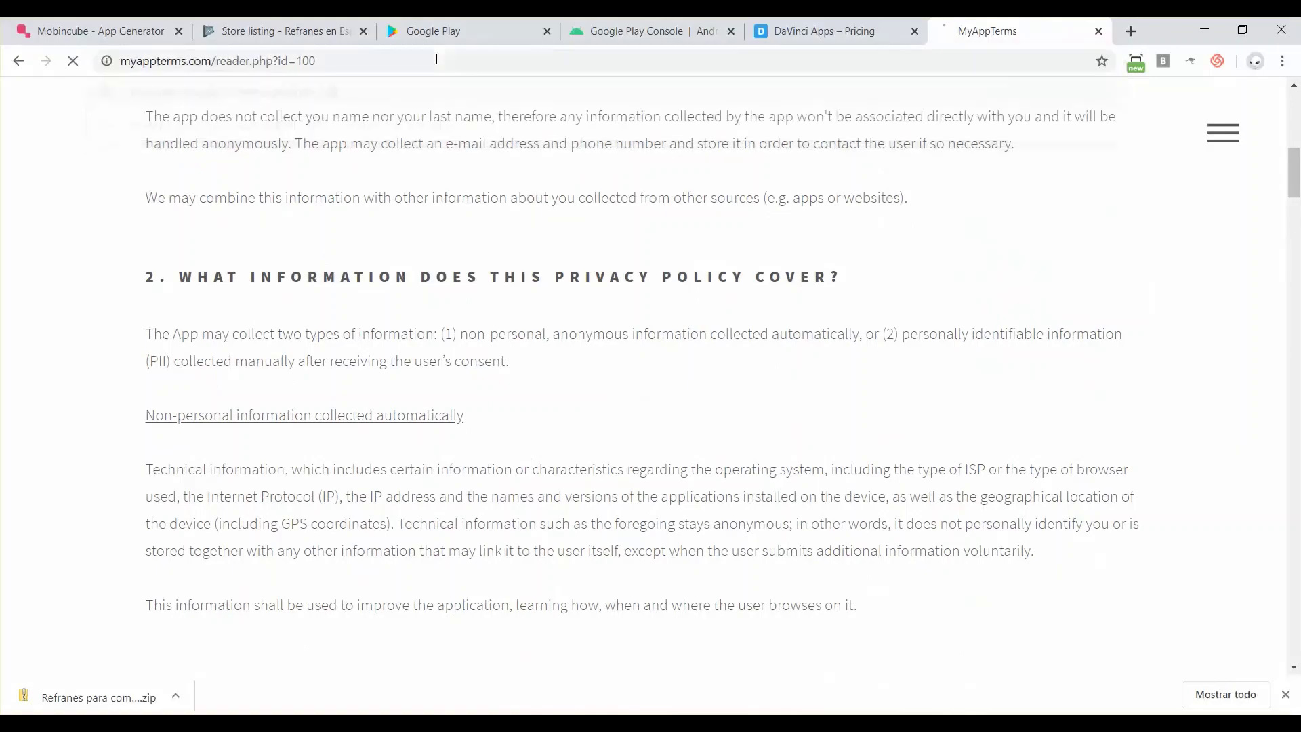
scroll(300, 377, down, 5)
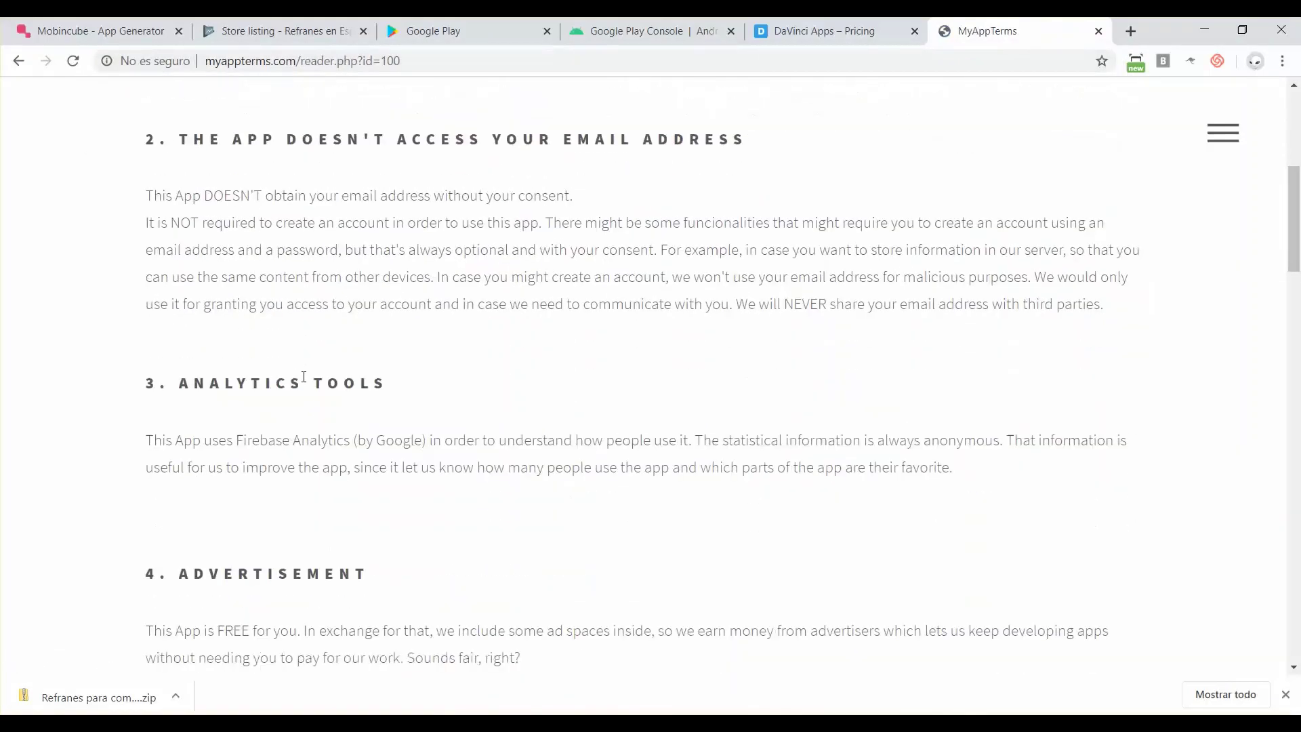
scroll(304, 378, down, 20)
scroll(303, 378, up, 8)
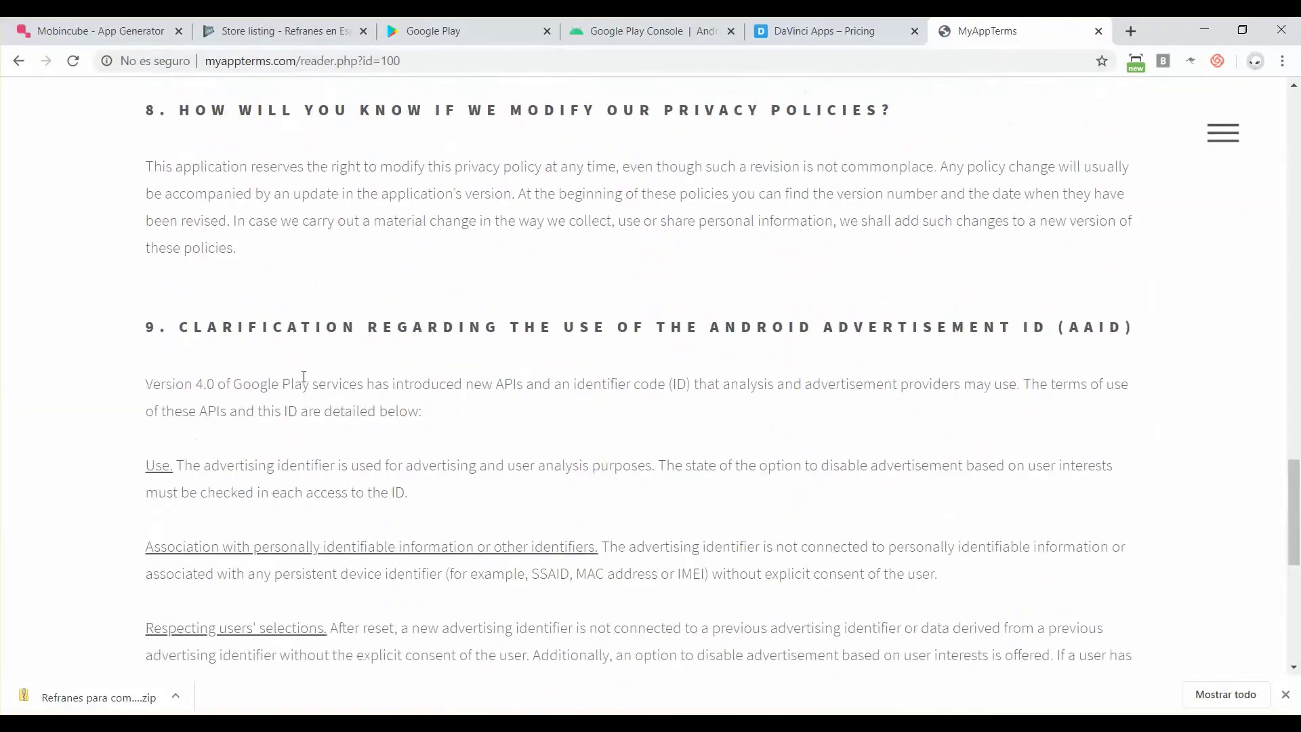
scroll(304, 377, up, 20)
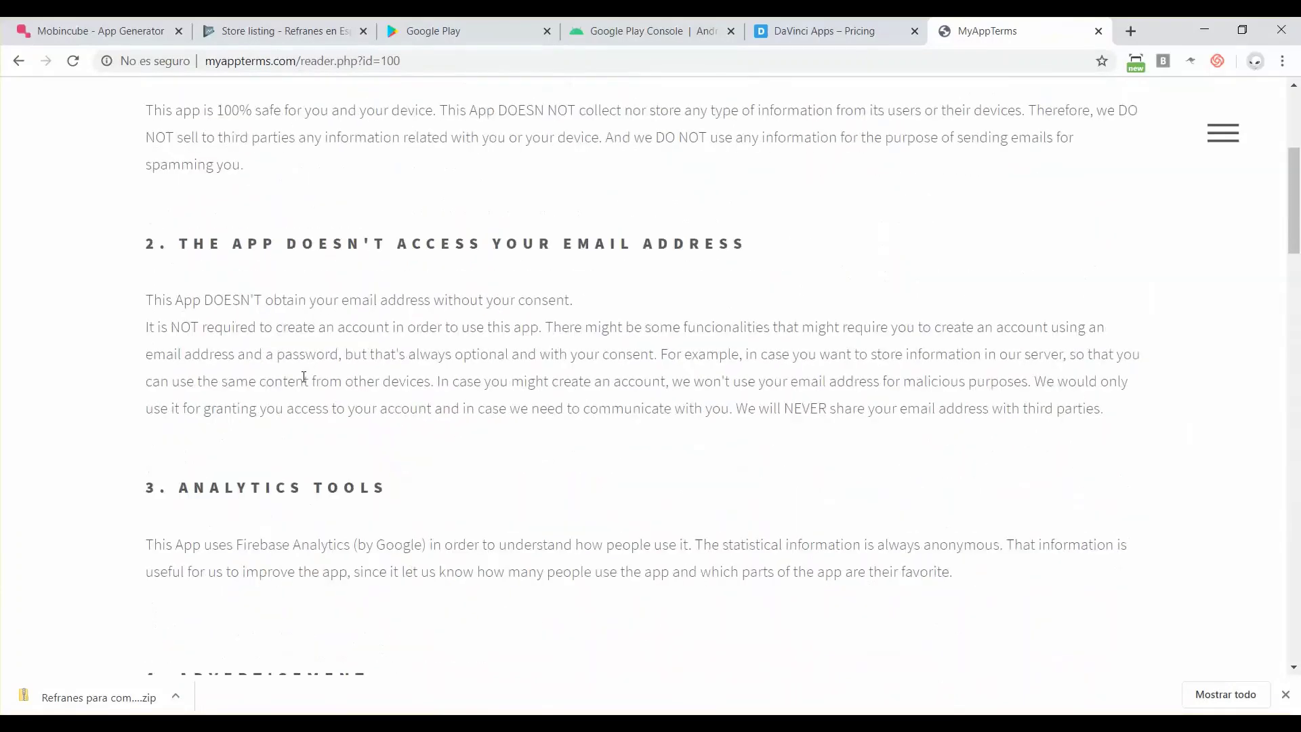
scroll(304, 377, up, 5)
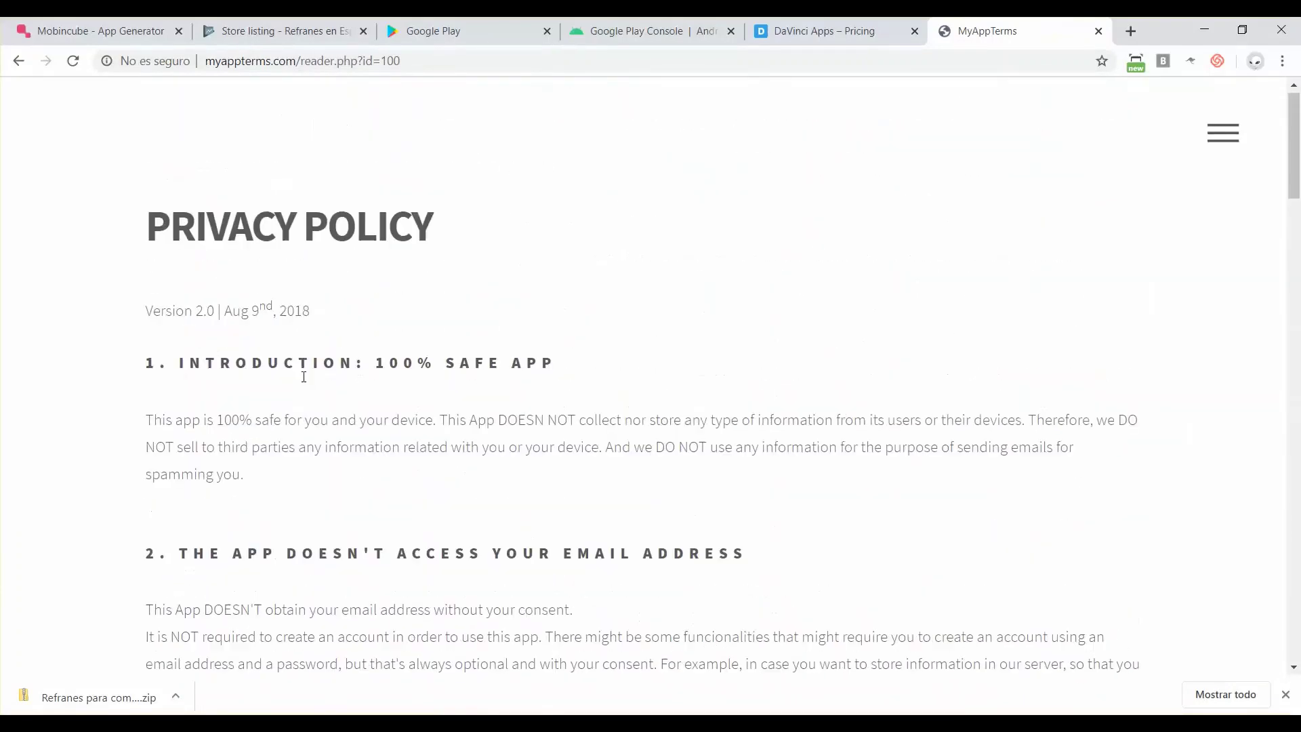
click(363, 64)
key(ctrl+c)
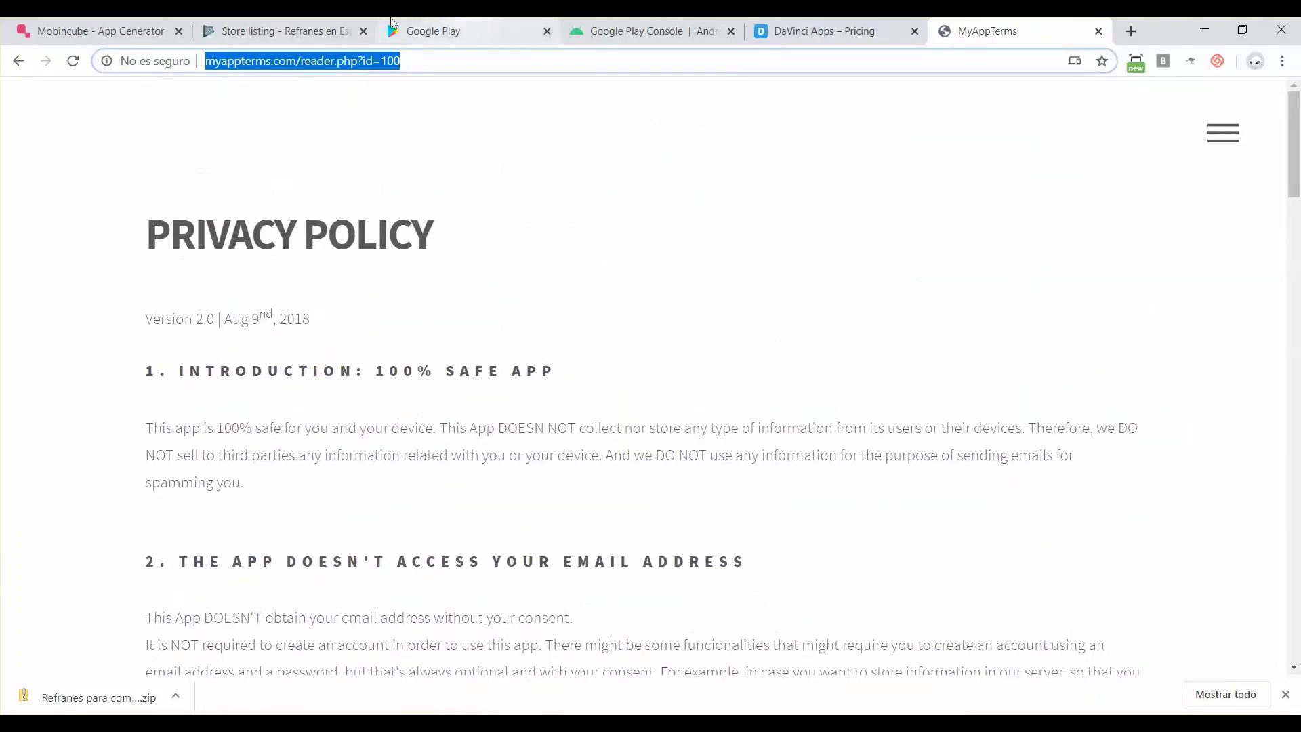
click(288, 31)
click(636, 459)
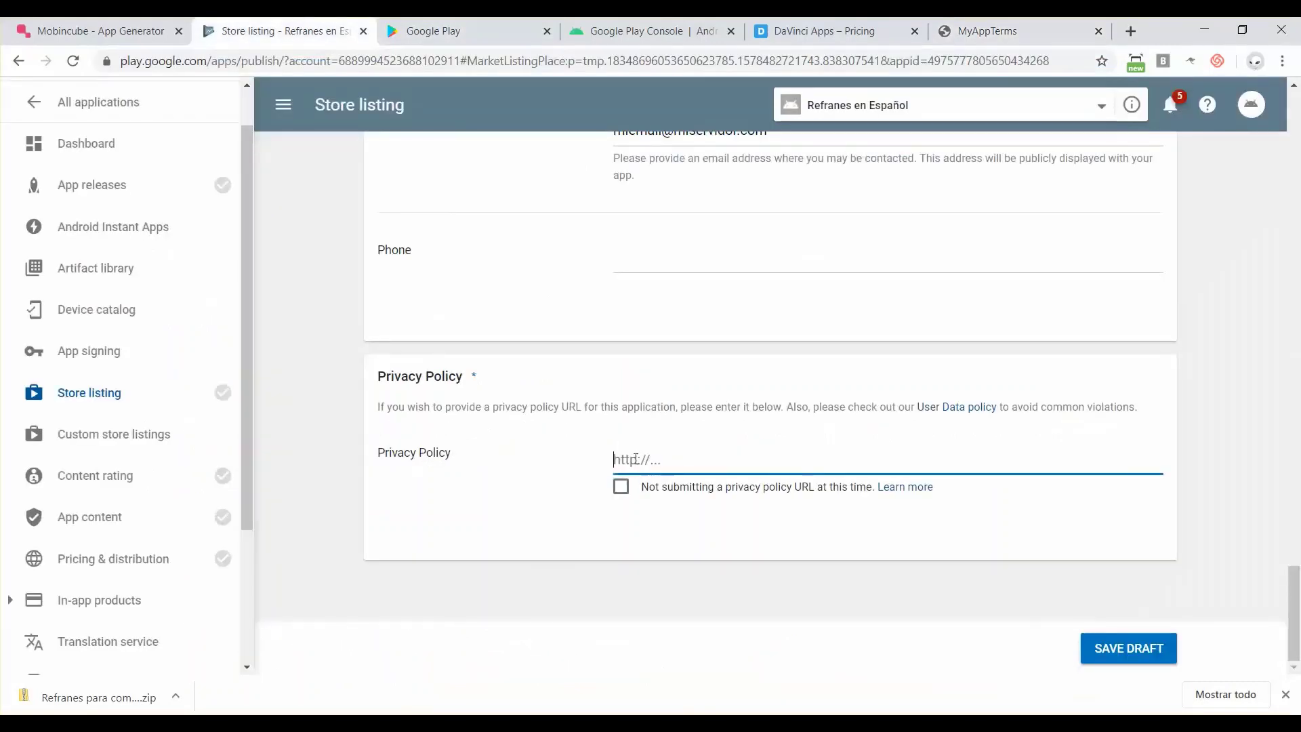
key(ctrl+v)
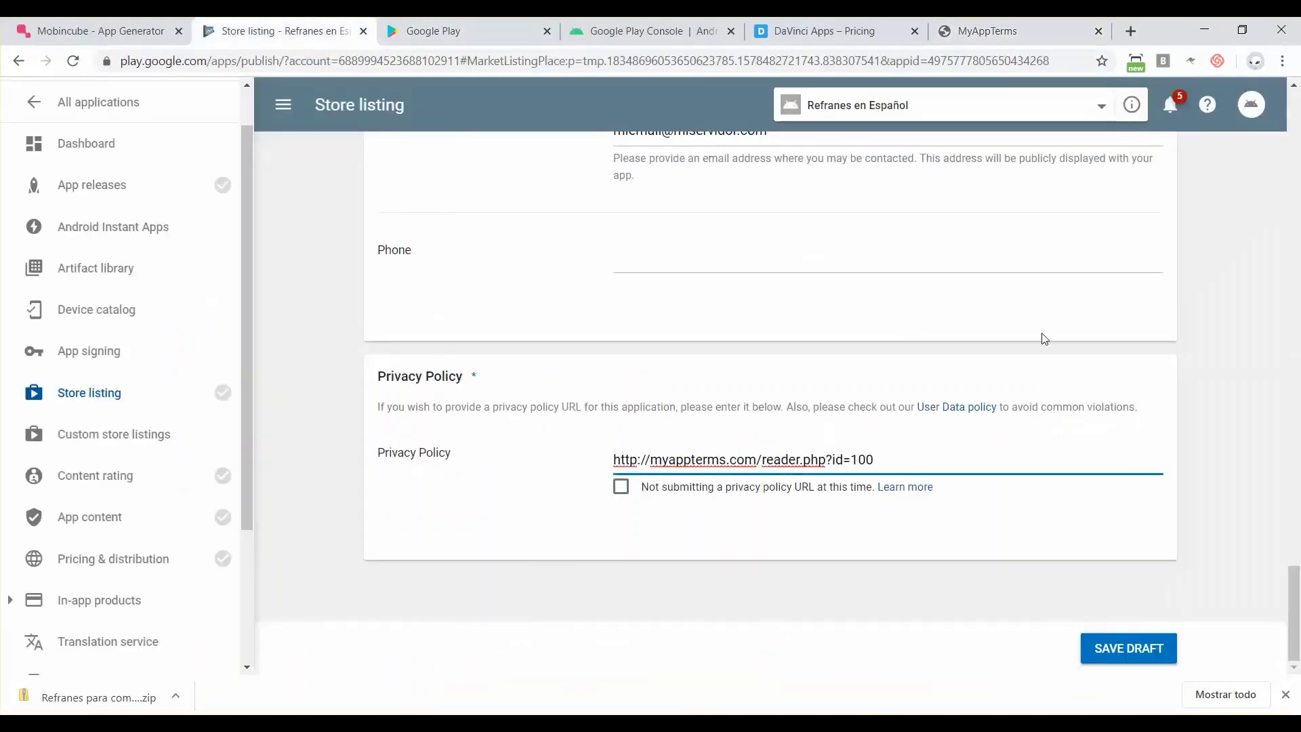
click(1116, 650)
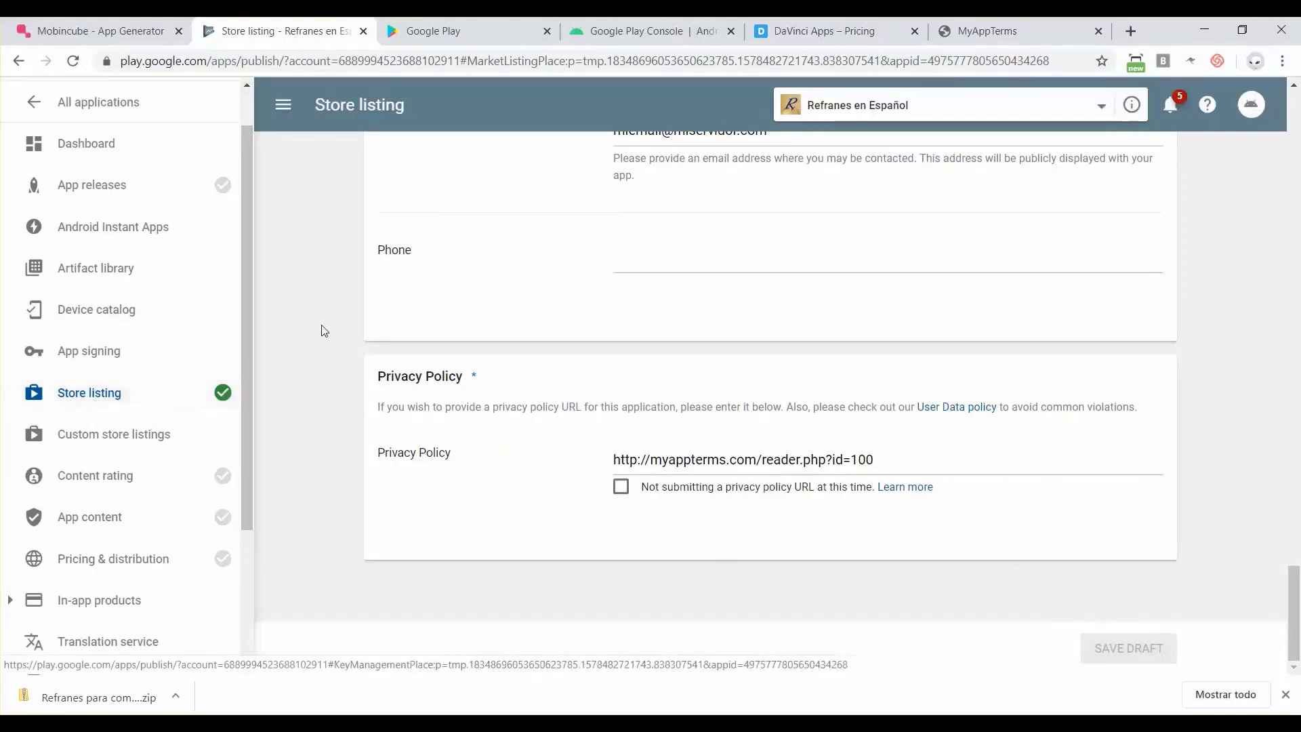
- Open the tag management page from the store listing's categorization section and get ready to search the tags
scroll(321, 328, up, 15)
scroll(321, 328, down, 2)
scroll(321, 325, down, 5)
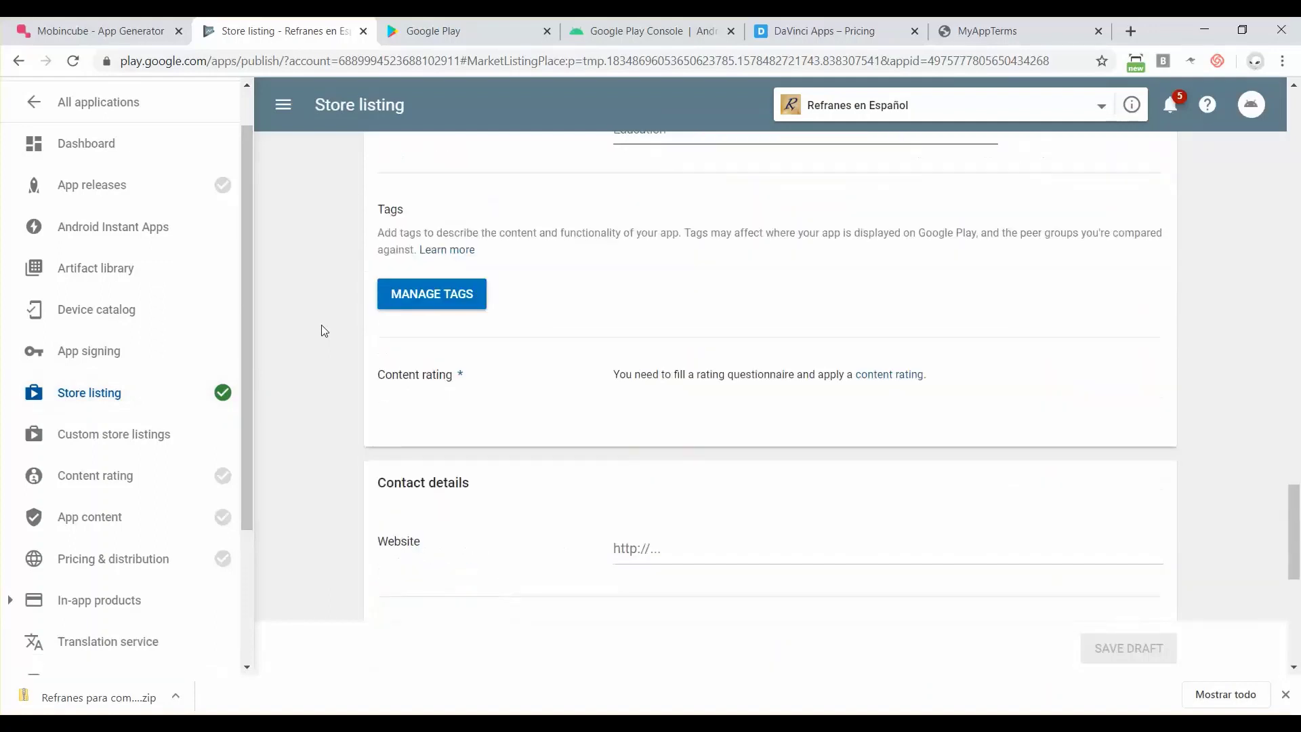
click(410, 299)
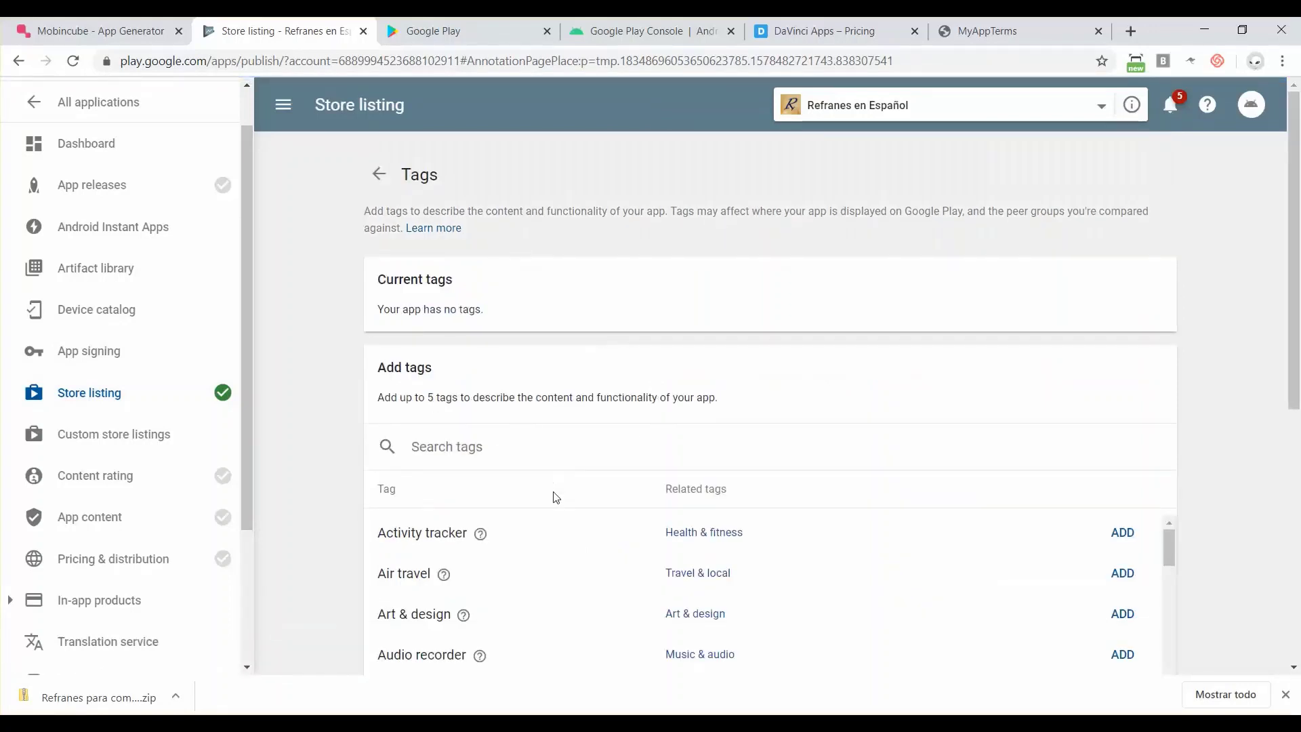
scroll(556, 498, down, 1)
scroll(556, 497, up, 1)
click(436, 444)
text(span)
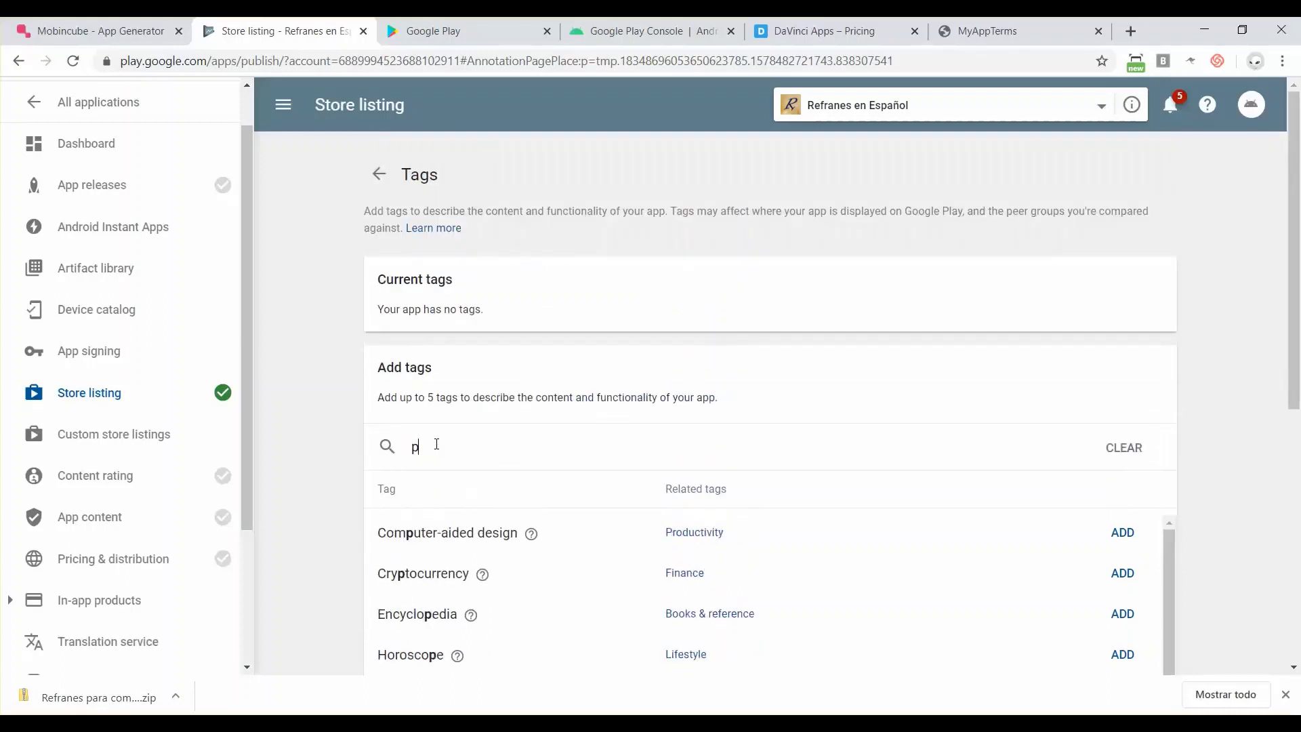
key(BackSpace)
key(BackSpace)
key(BackSpace)
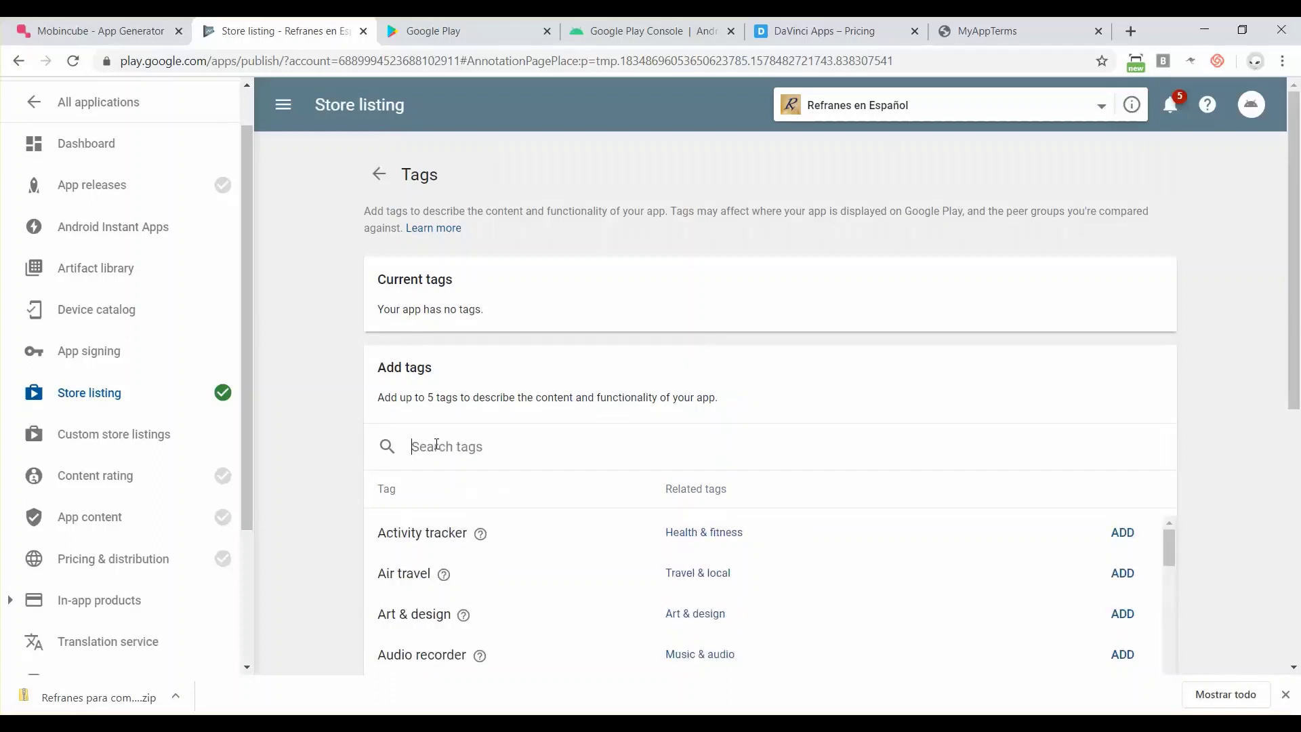
- Search the tags for "langua" and add the Language education tag to the app
text(langua)
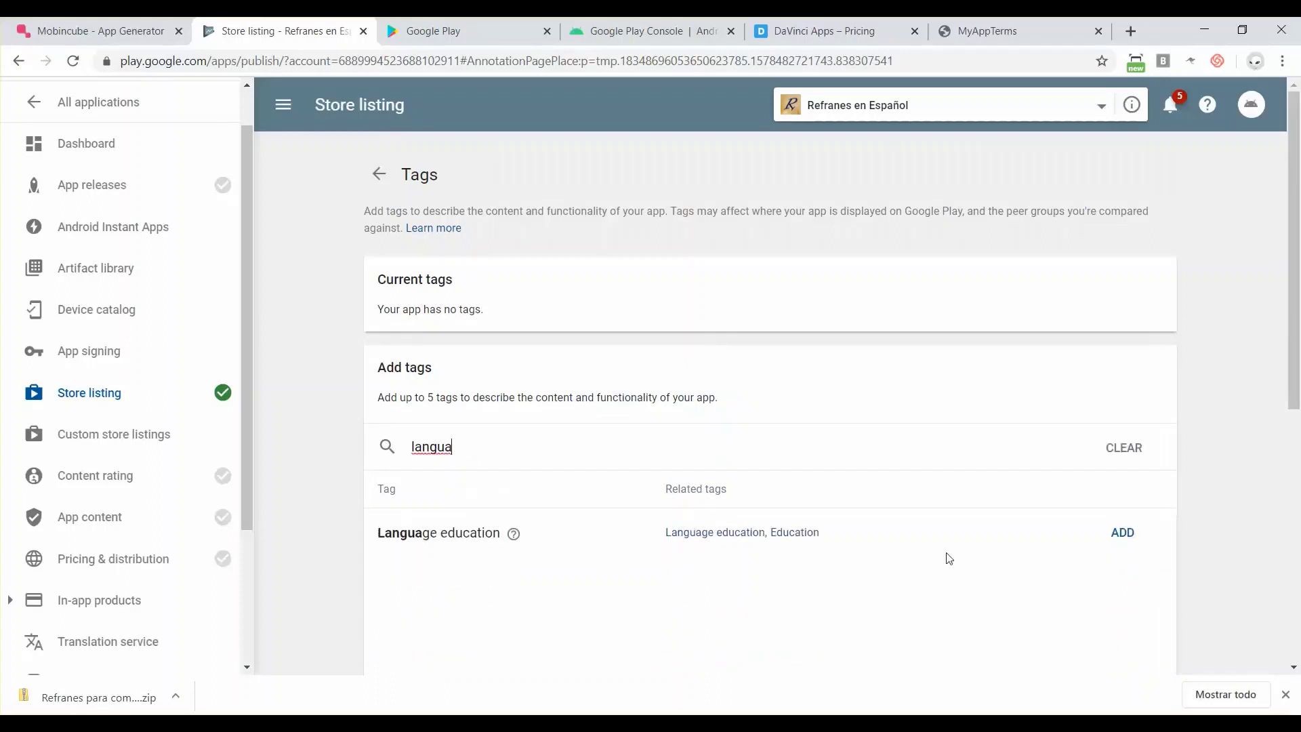
click(1122, 533)
click(849, 384)
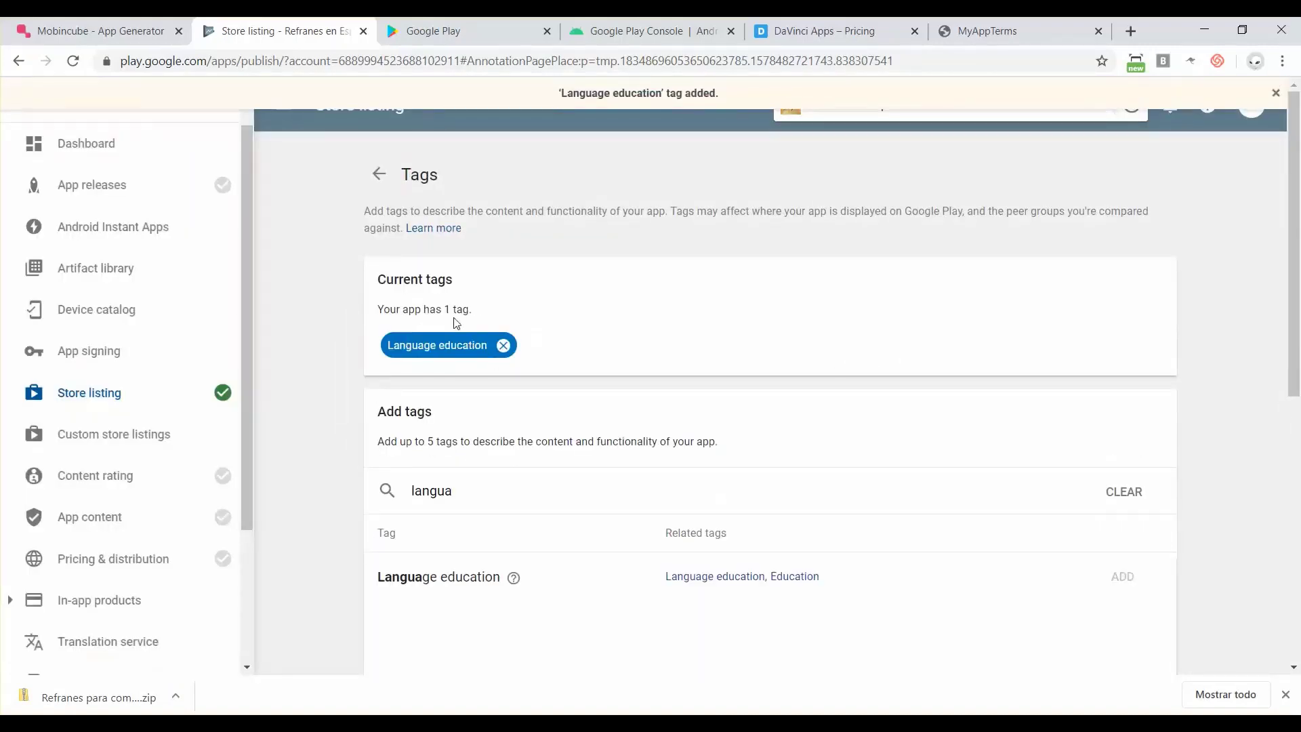
- Search the tags for "learn" and shorten the search term to "l"
click(386, 491)
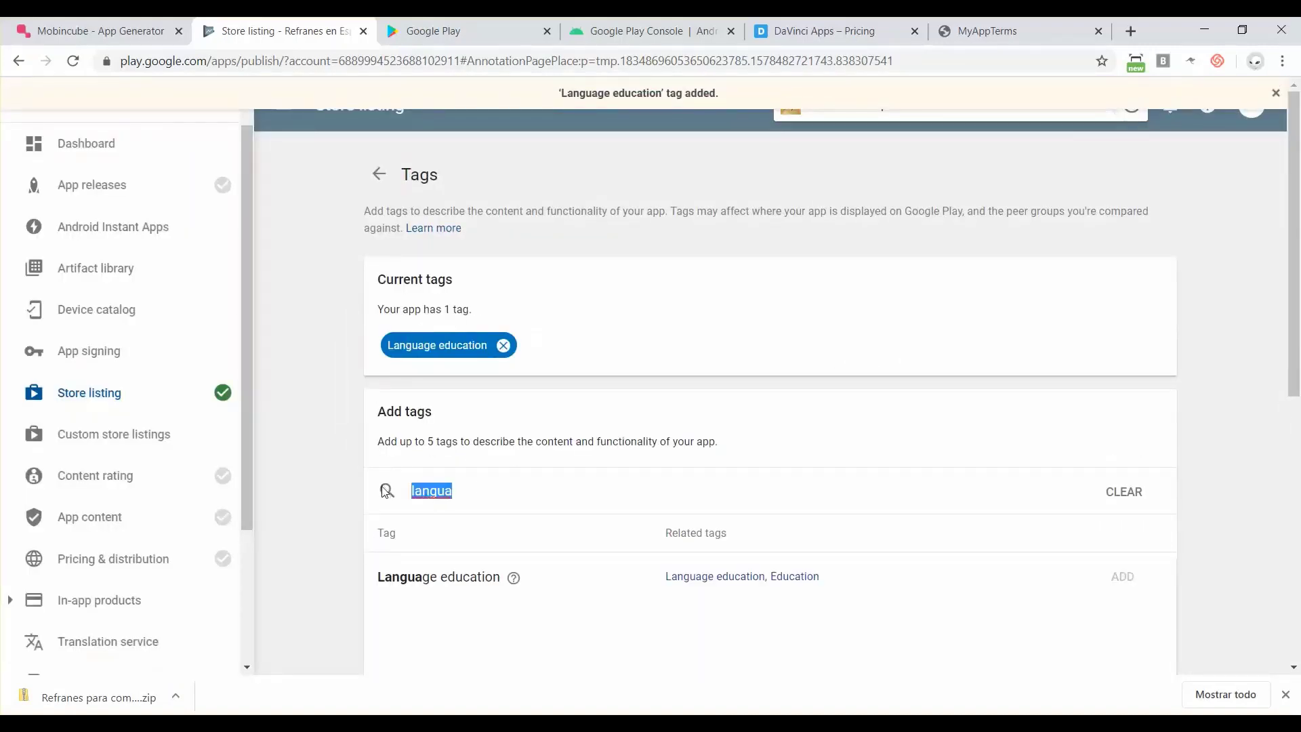
text(learn)
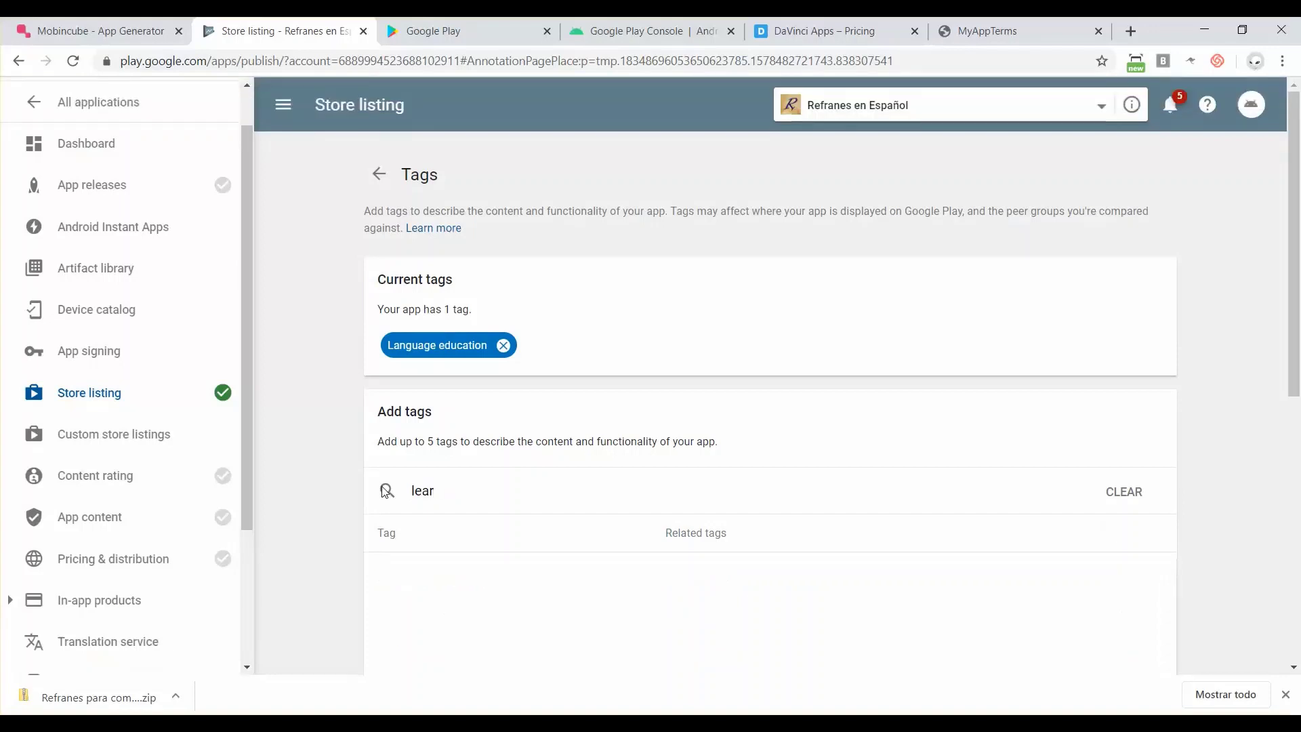
key(BackSpace)
key(BackSpace)
key(BackSpace)
key(BackSpace)
- Add the Children's literature and Encyclopedia tags to the app from the filtered tag list
scroll(546, 560, down, 5)
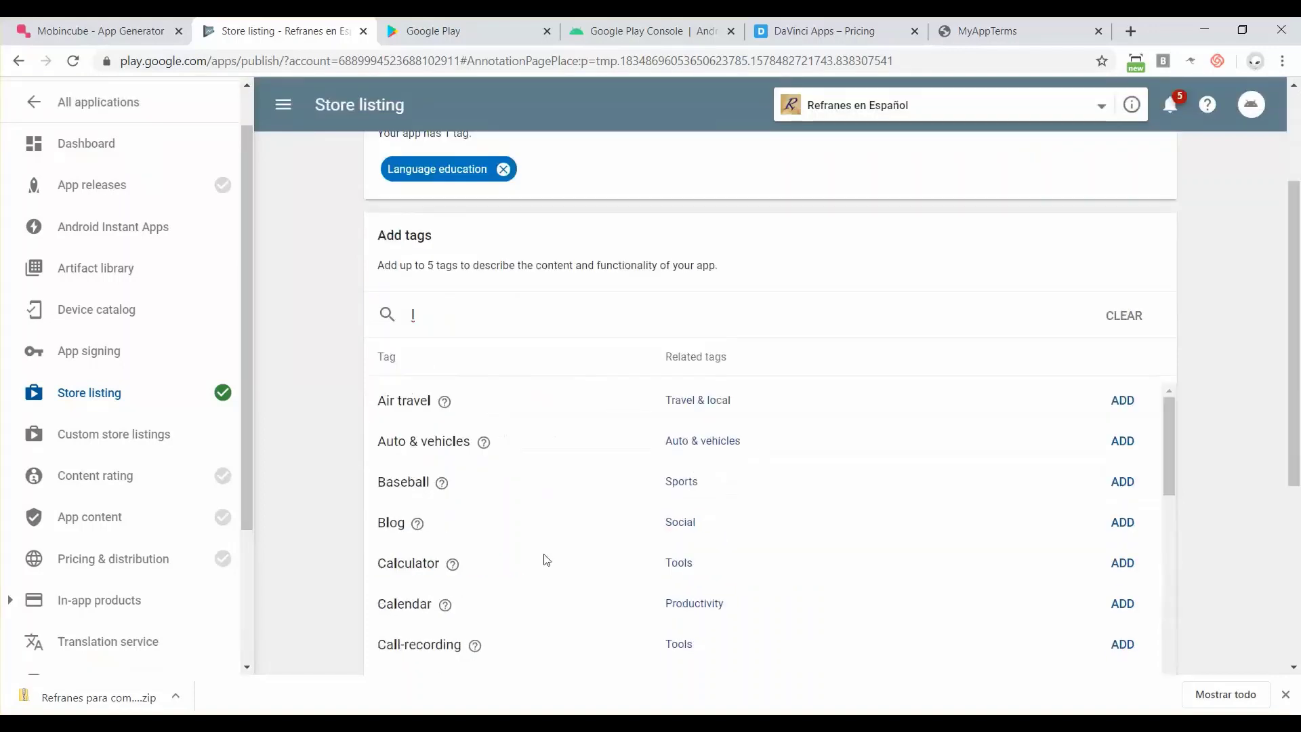
scroll(579, 458, down, 3)
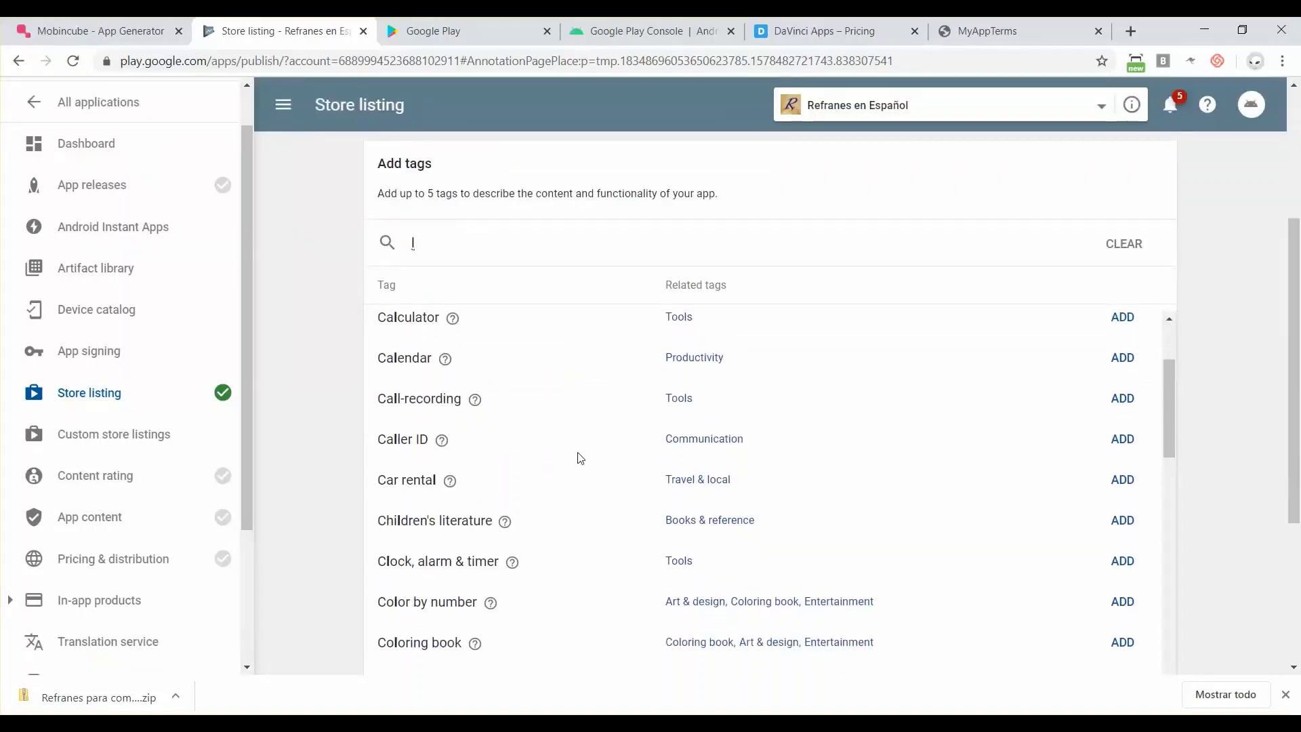
click(1128, 475)
click(850, 389)
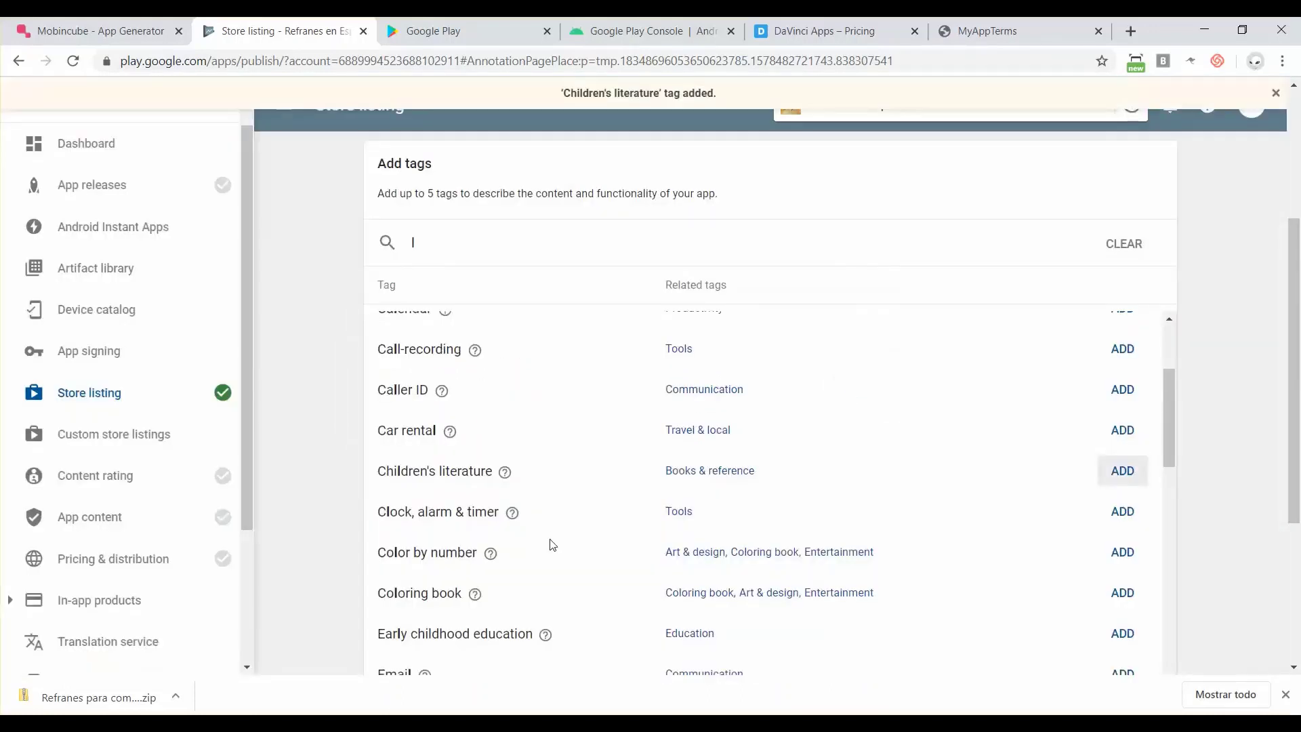
scroll(552, 540, down, 3)
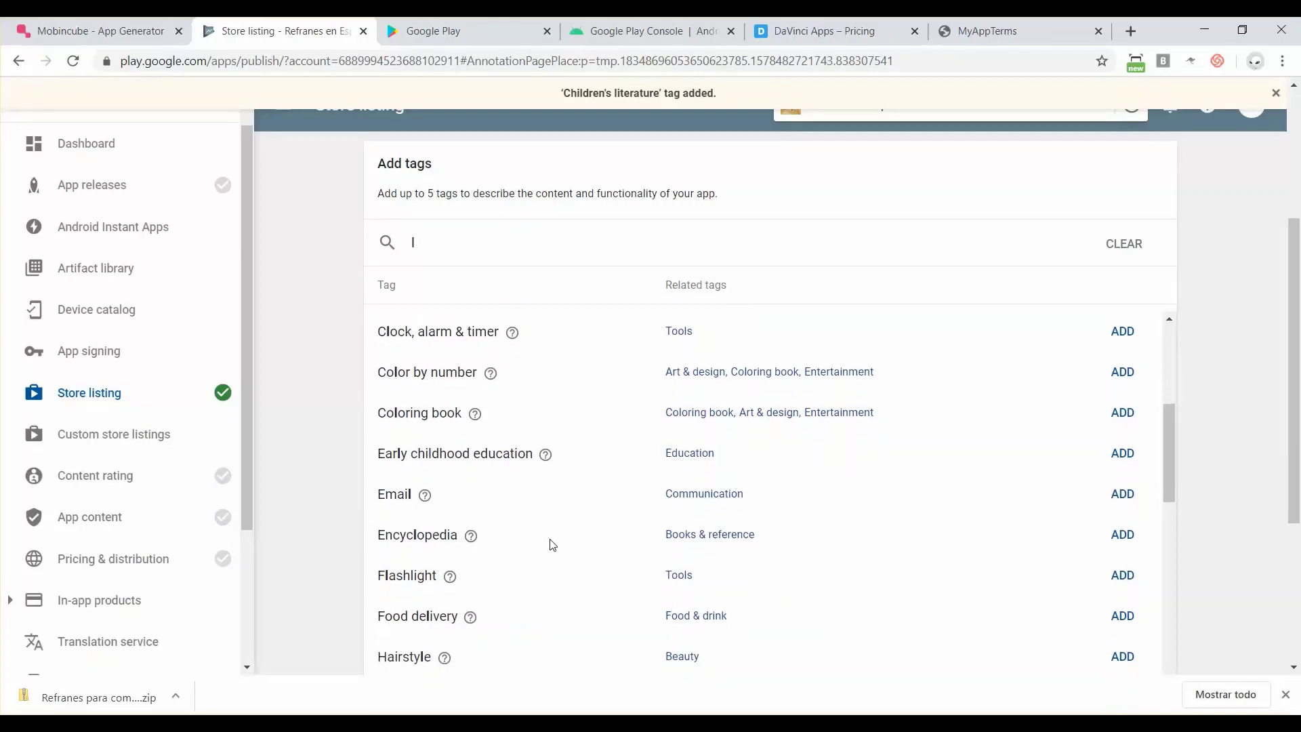
click(1123, 530)
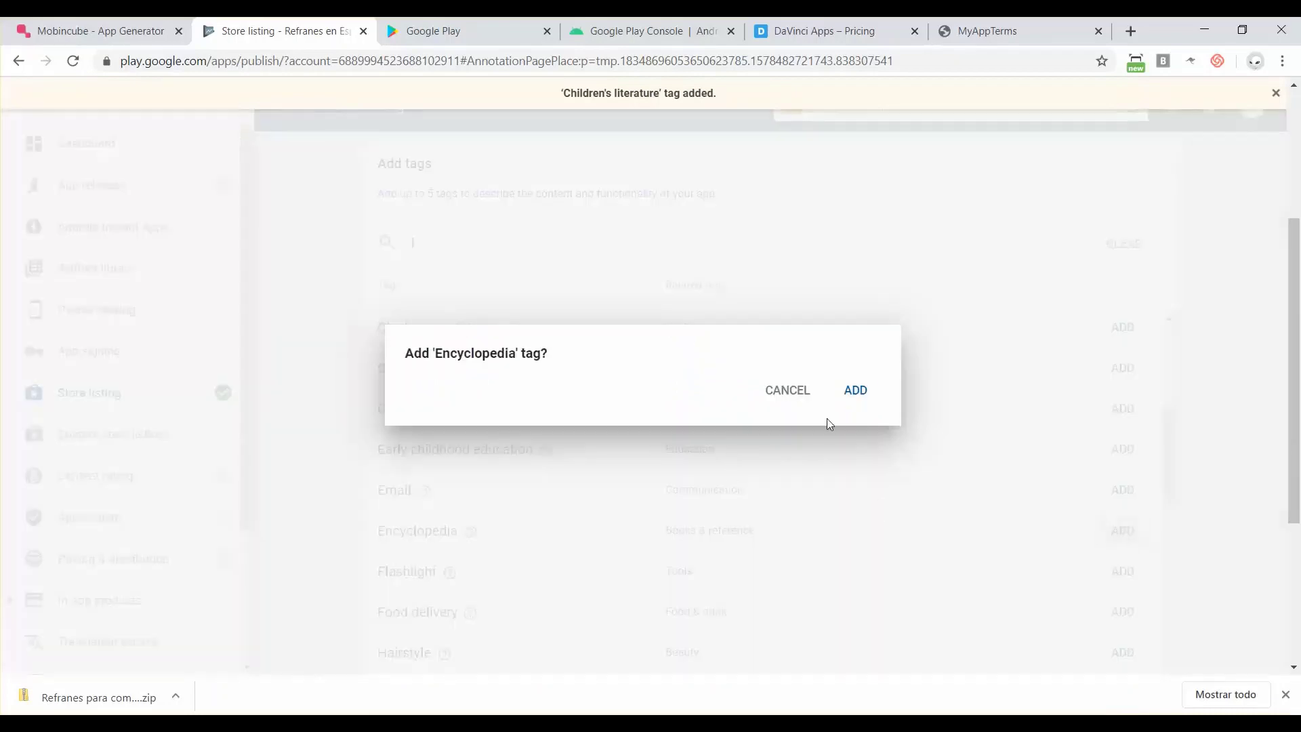
click(858, 393)
- Look through the rest of the tags filtered by "l" for further ones that suit the proverbs app
scroll(674, 555, down, 1)
scroll(676, 562, down, 2)
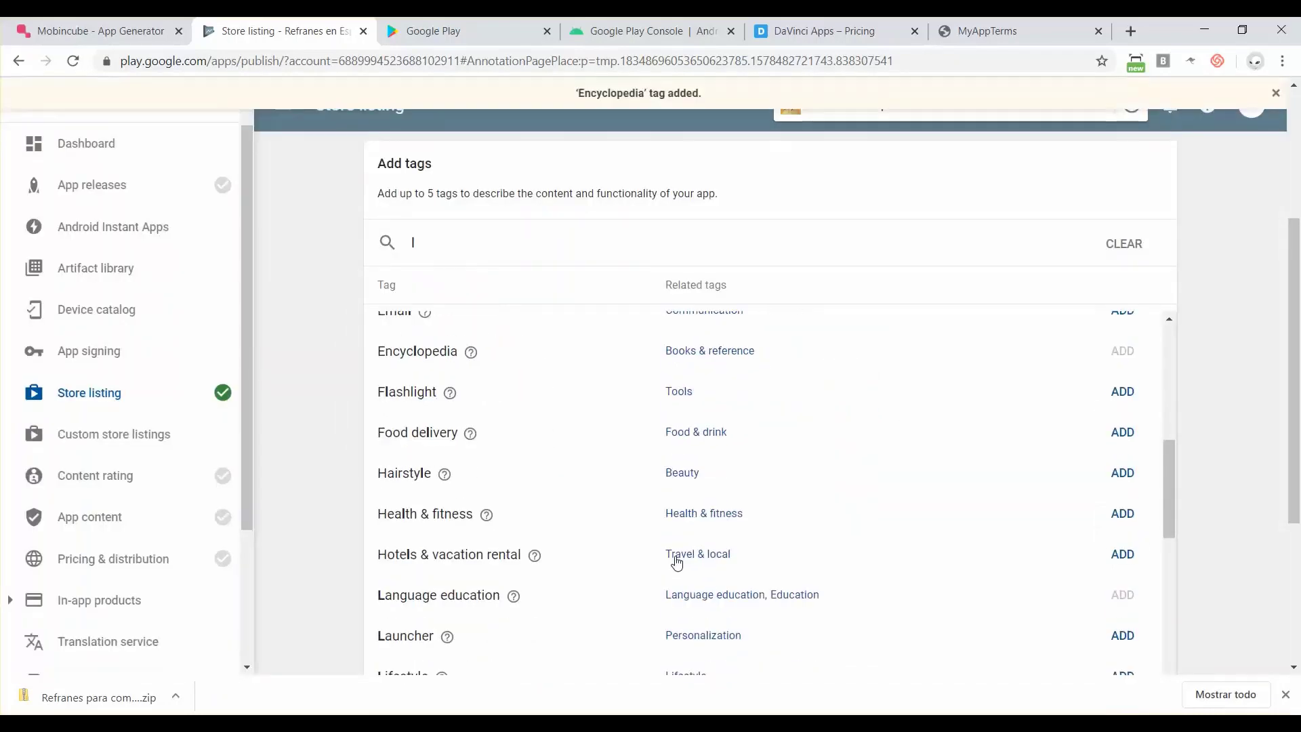
scroll(677, 562, down, 2)
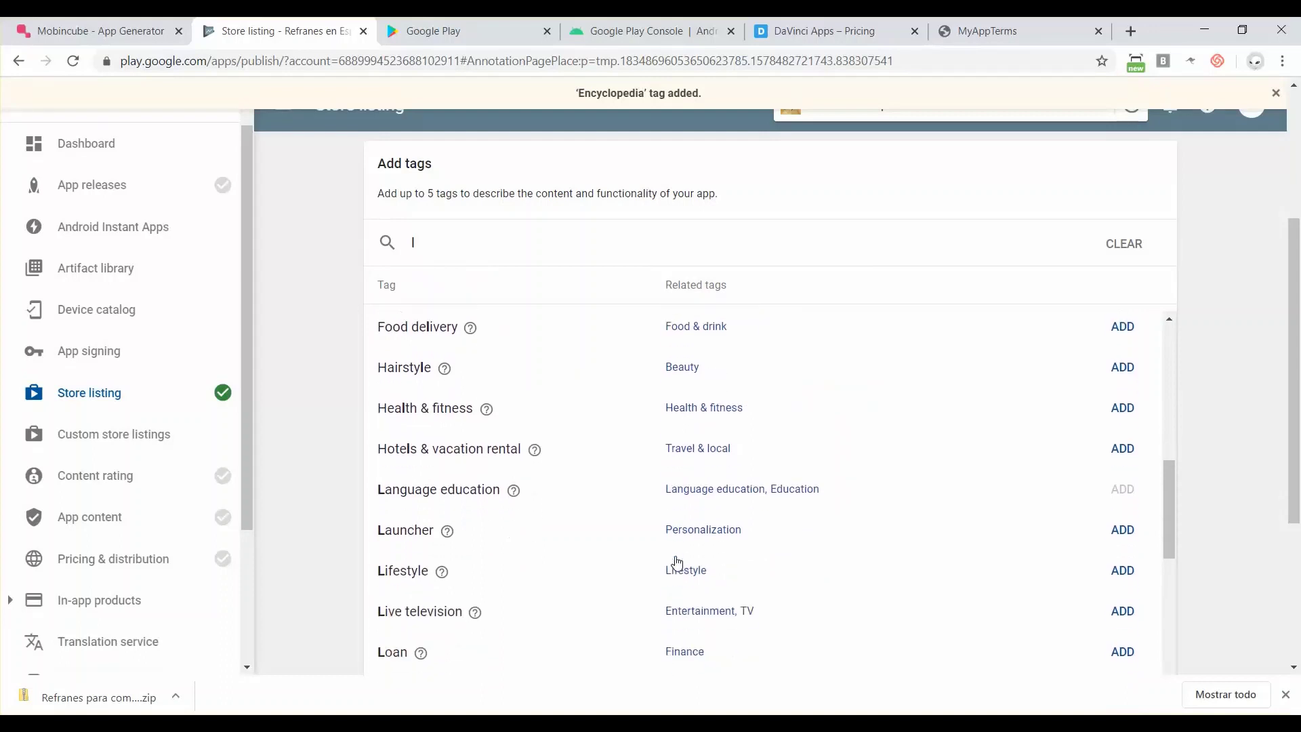
scroll(676, 562, down, 3)
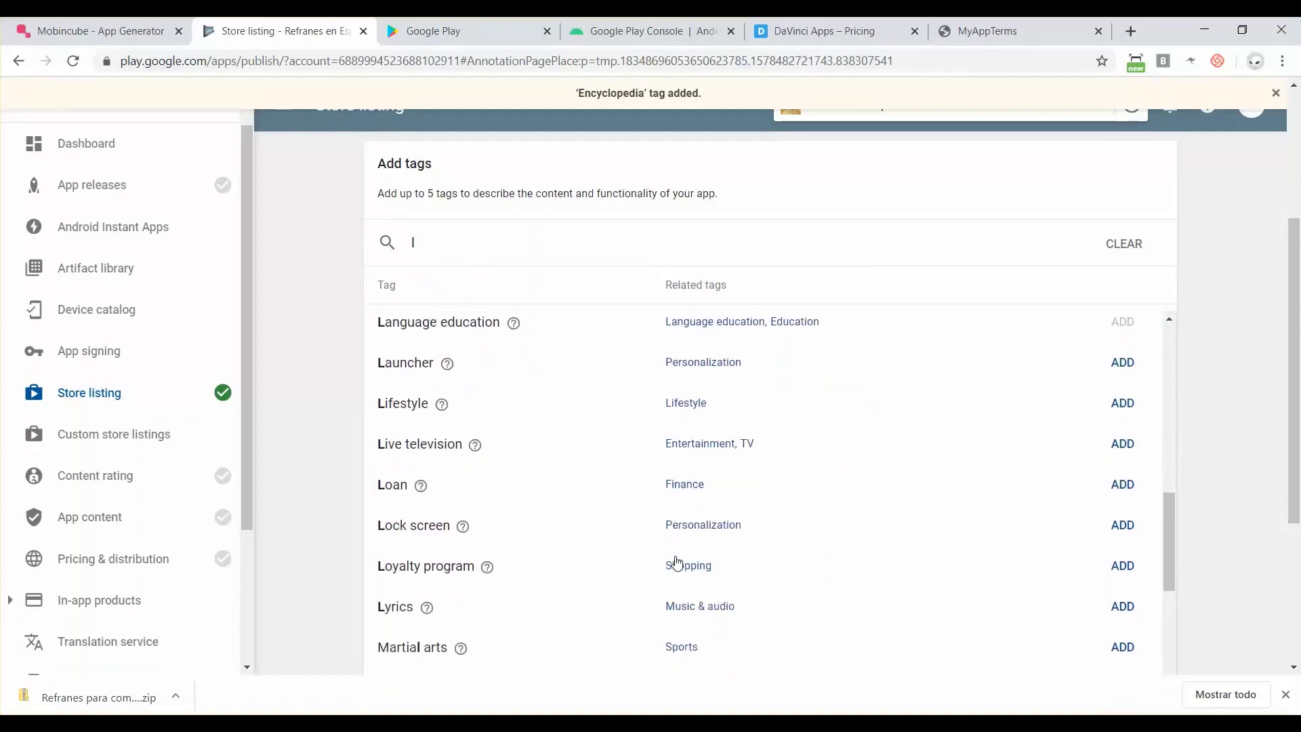
scroll(676, 561, down, 2)
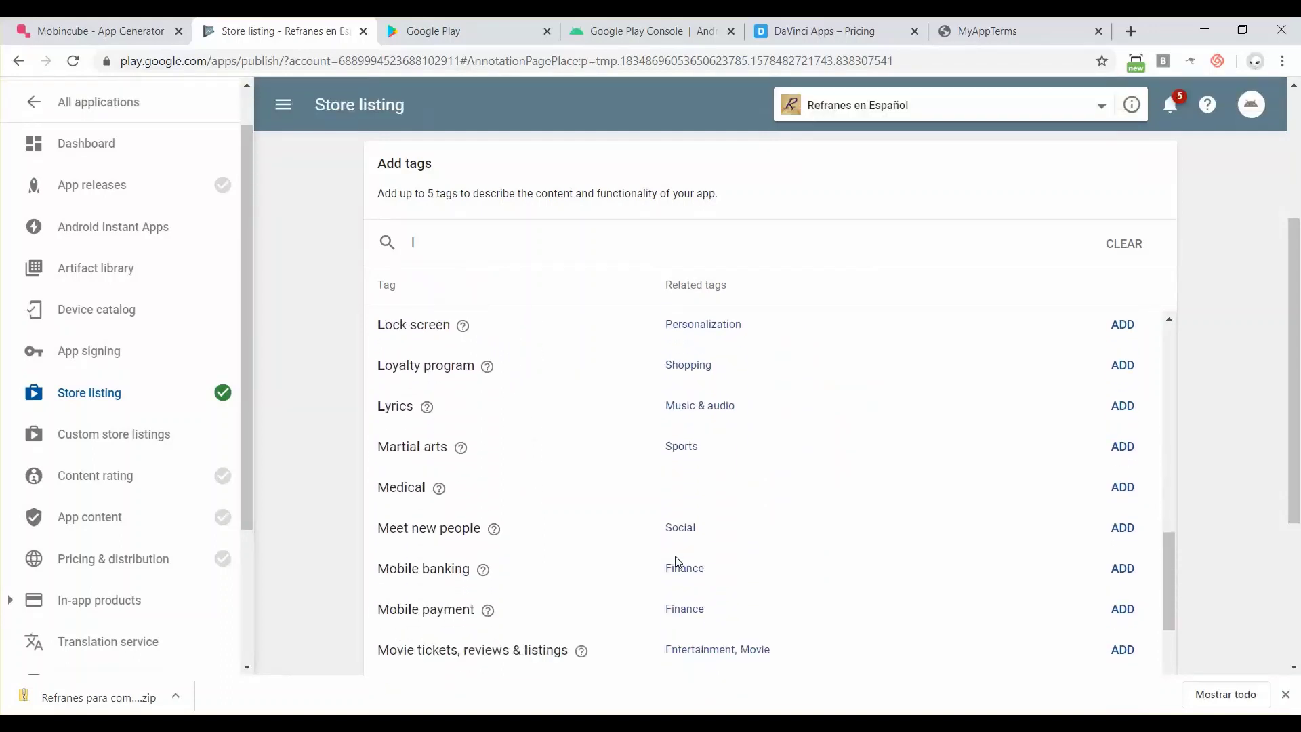
scroll(676, 562, down, 3)
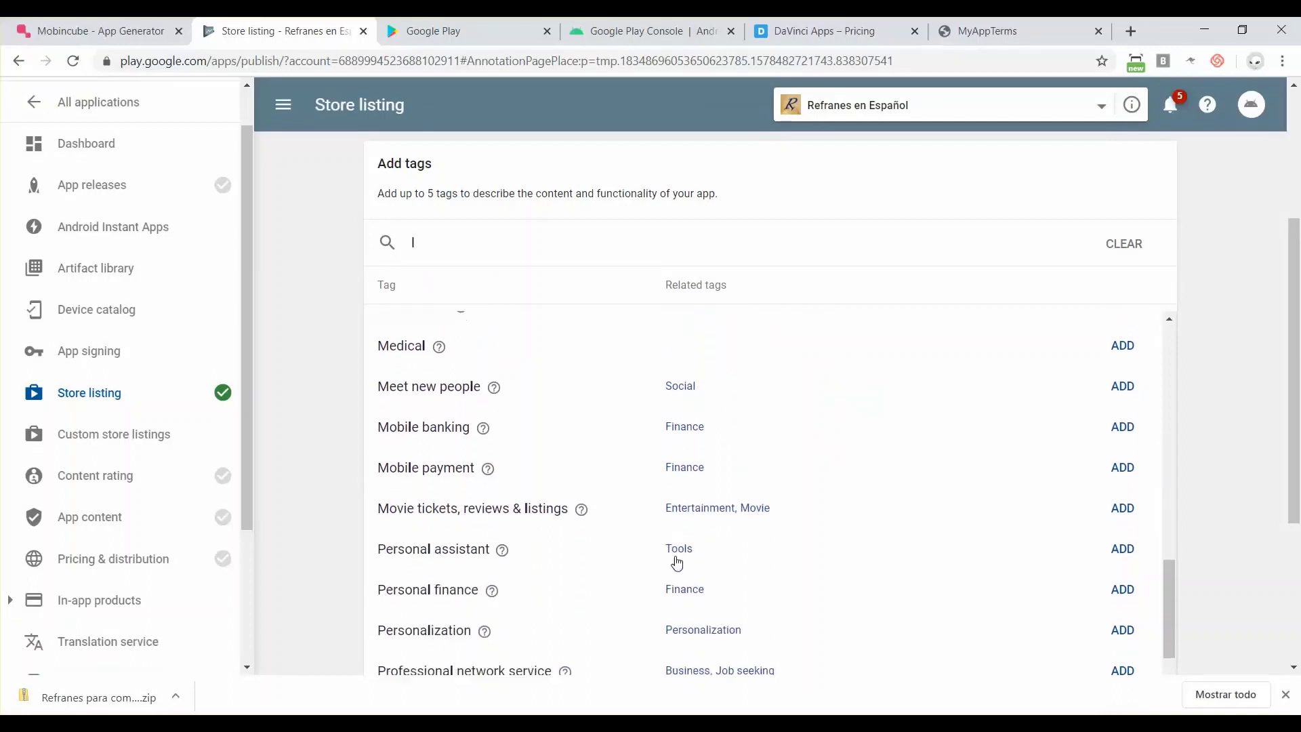
scroll(676, 562, down, 3)
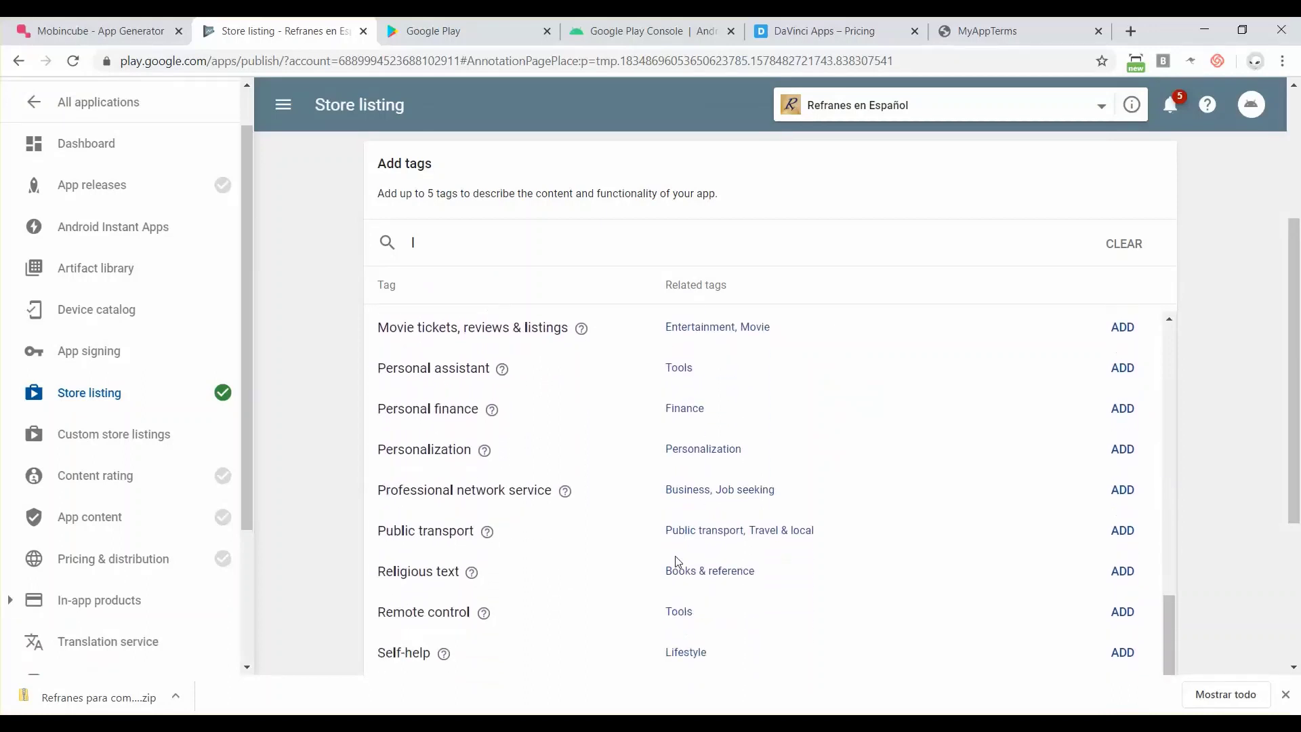
scroll(678, 561, down, 2)
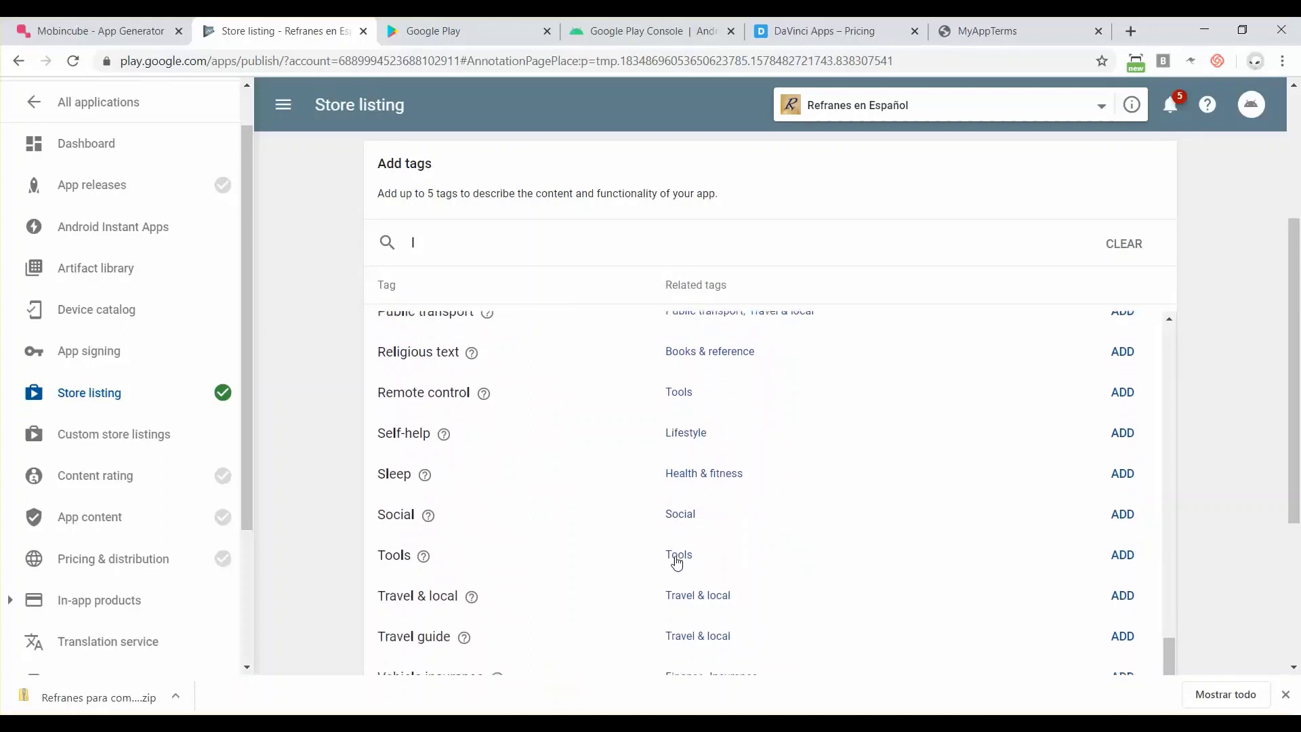
scroll(677, 561, down, 3)
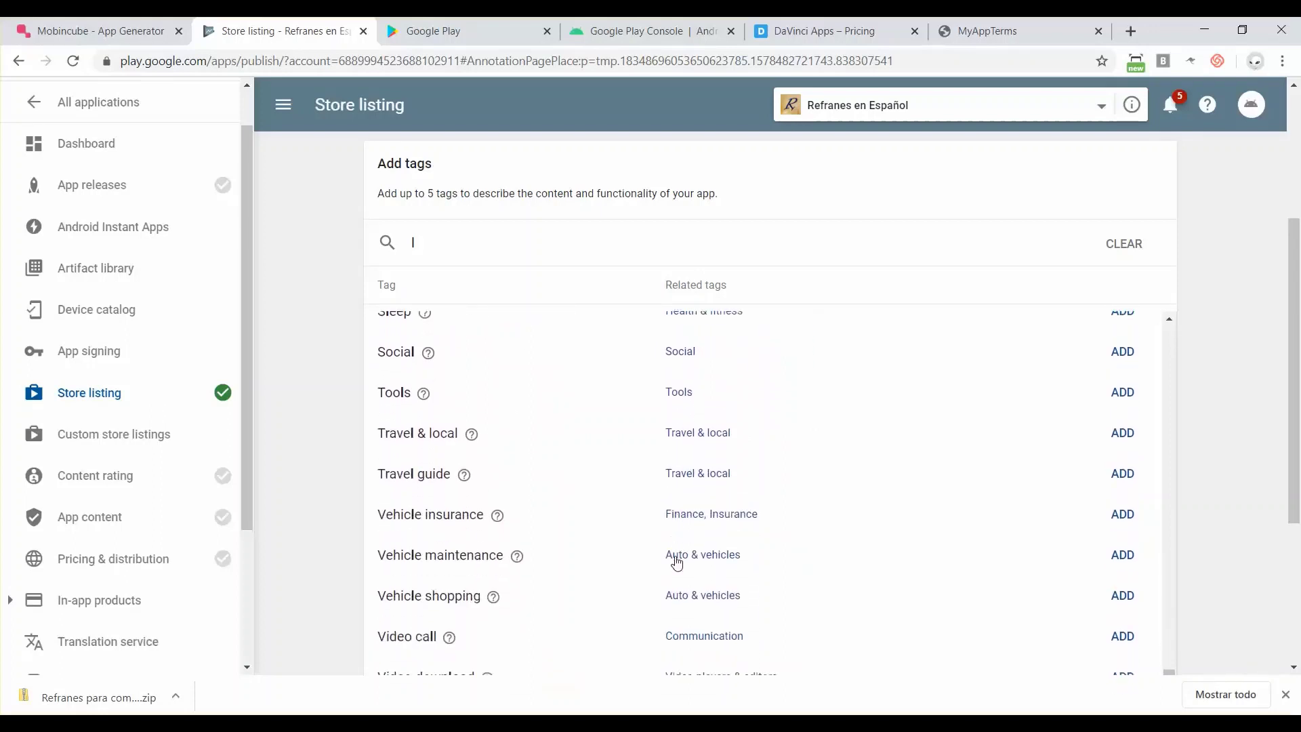
scroll(676, 561, down, 1)
scroll(678, 561, down, 2)
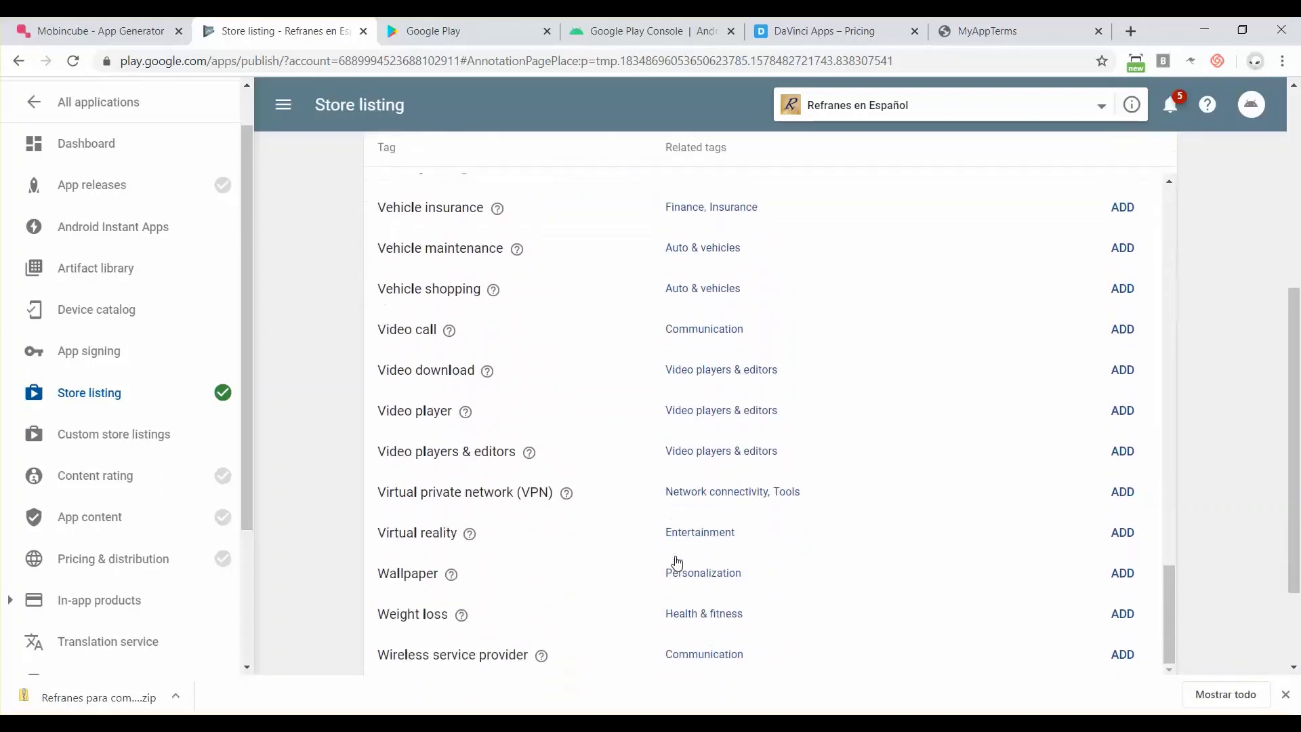
- Search the tags for "spani" and clear the search term again
scroll(677, 561, up, 6)
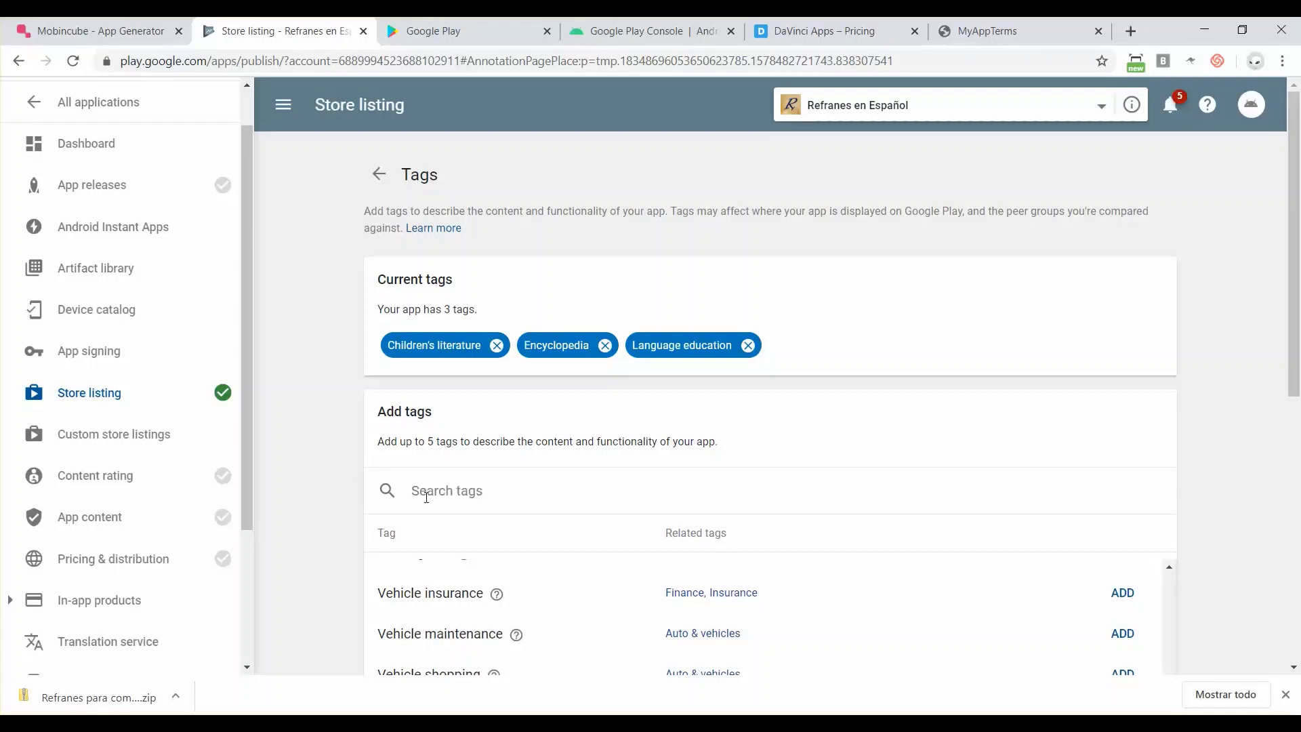
text(spani)
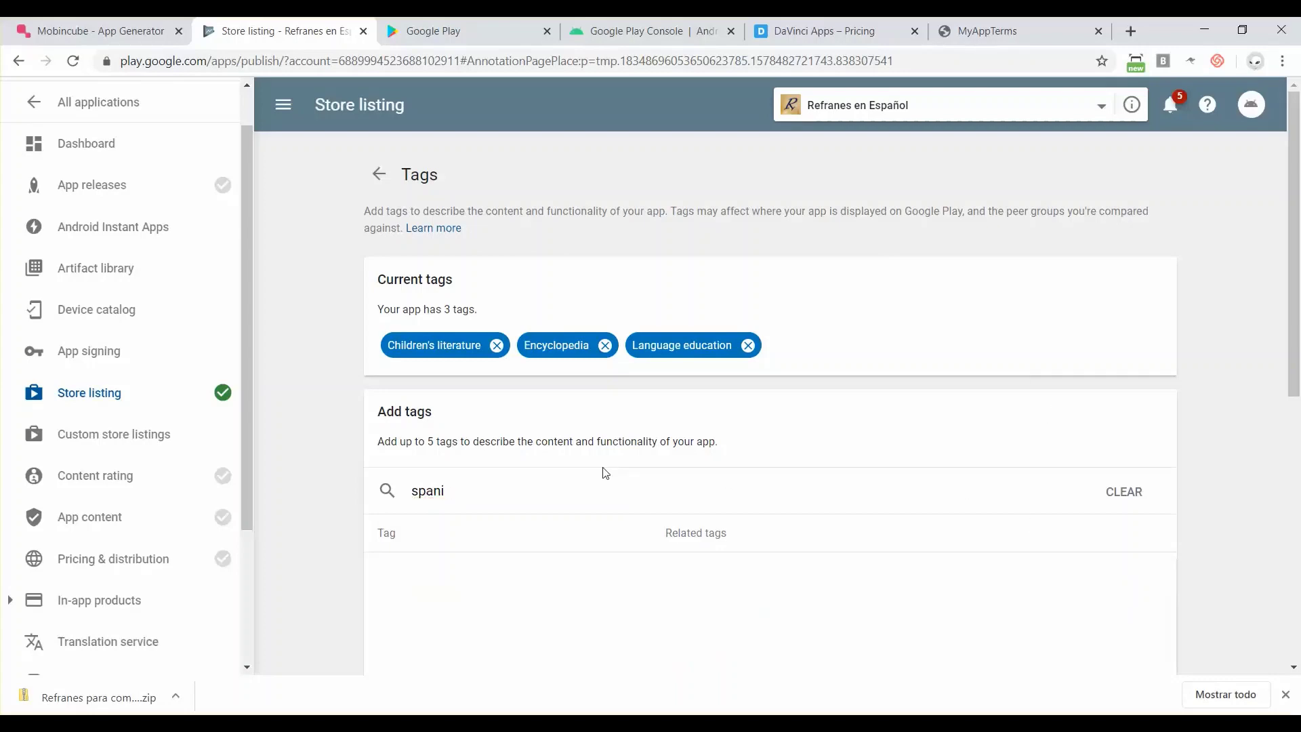
key(BackSpace)
key(BackSpace)
key(BackSpace)
key(BackSpace)
key(BackSpace)
- Add the Art & design tag to the app from the full tag list
scroll(605, 473, down, 3)
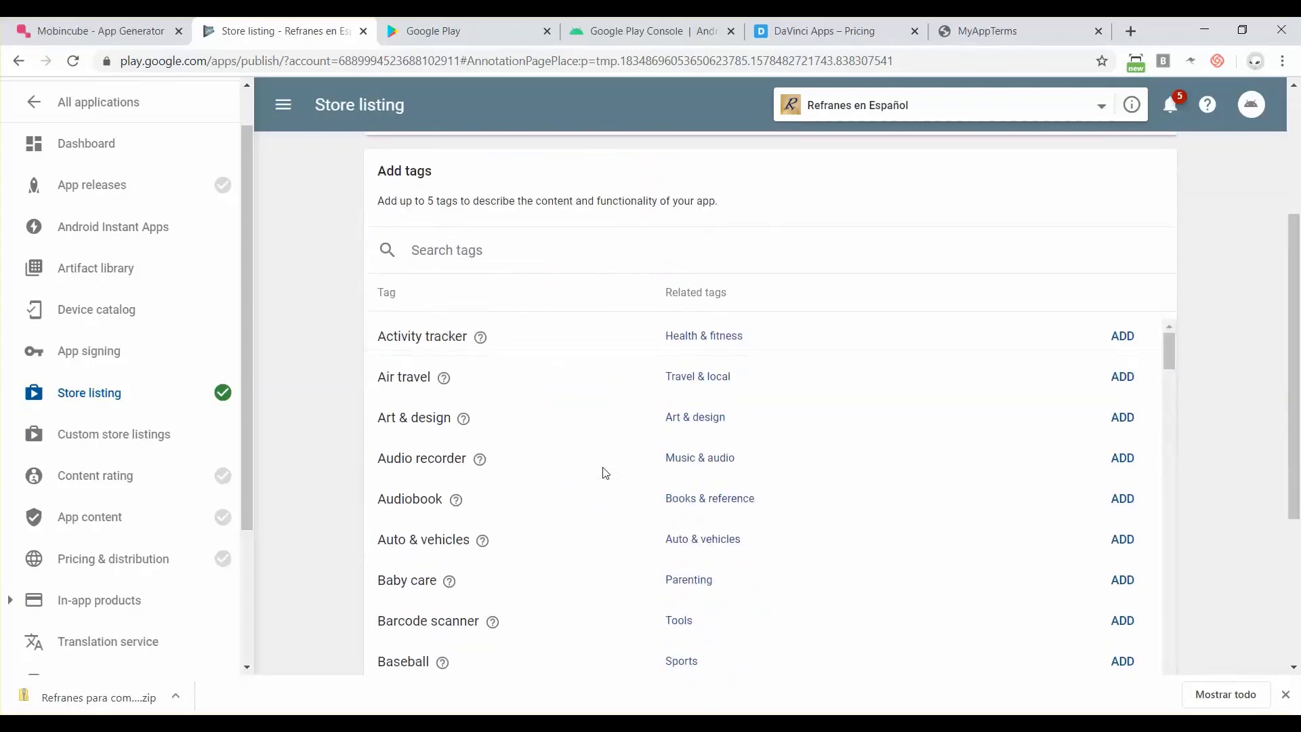
click(1122, 420)
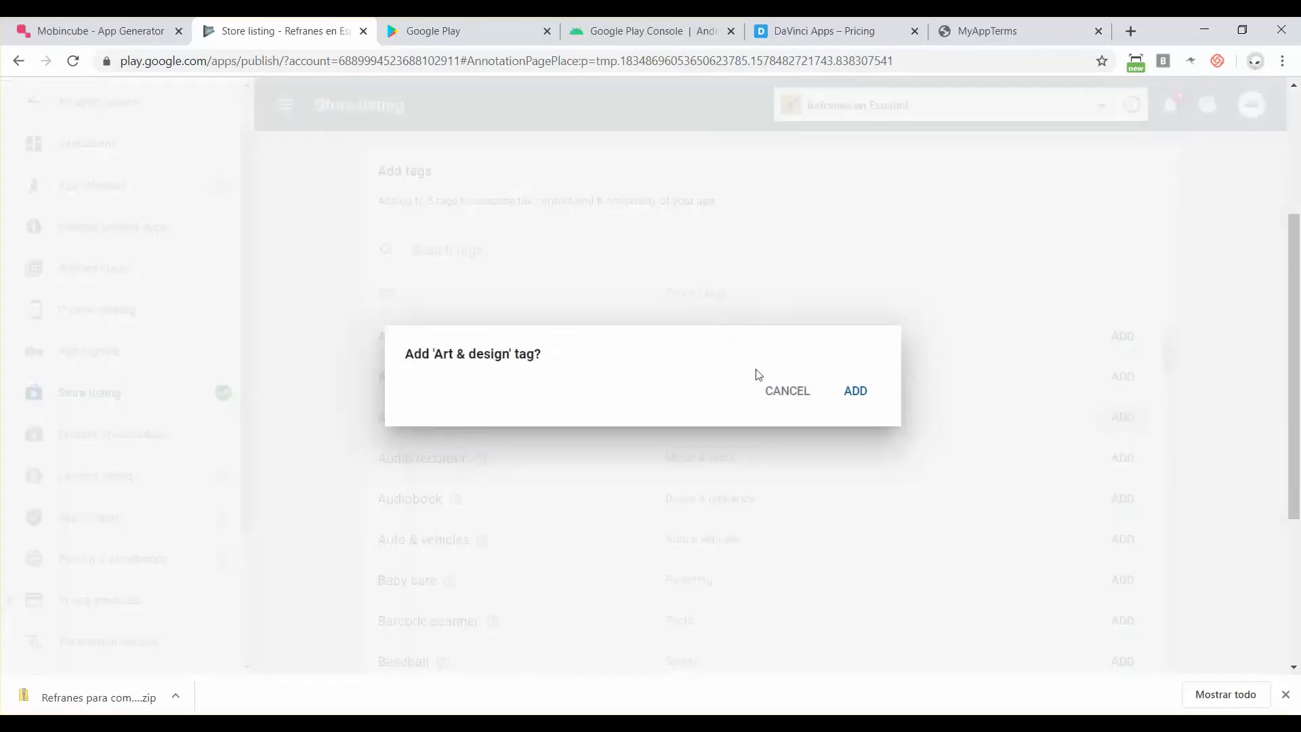
click(855, 391)
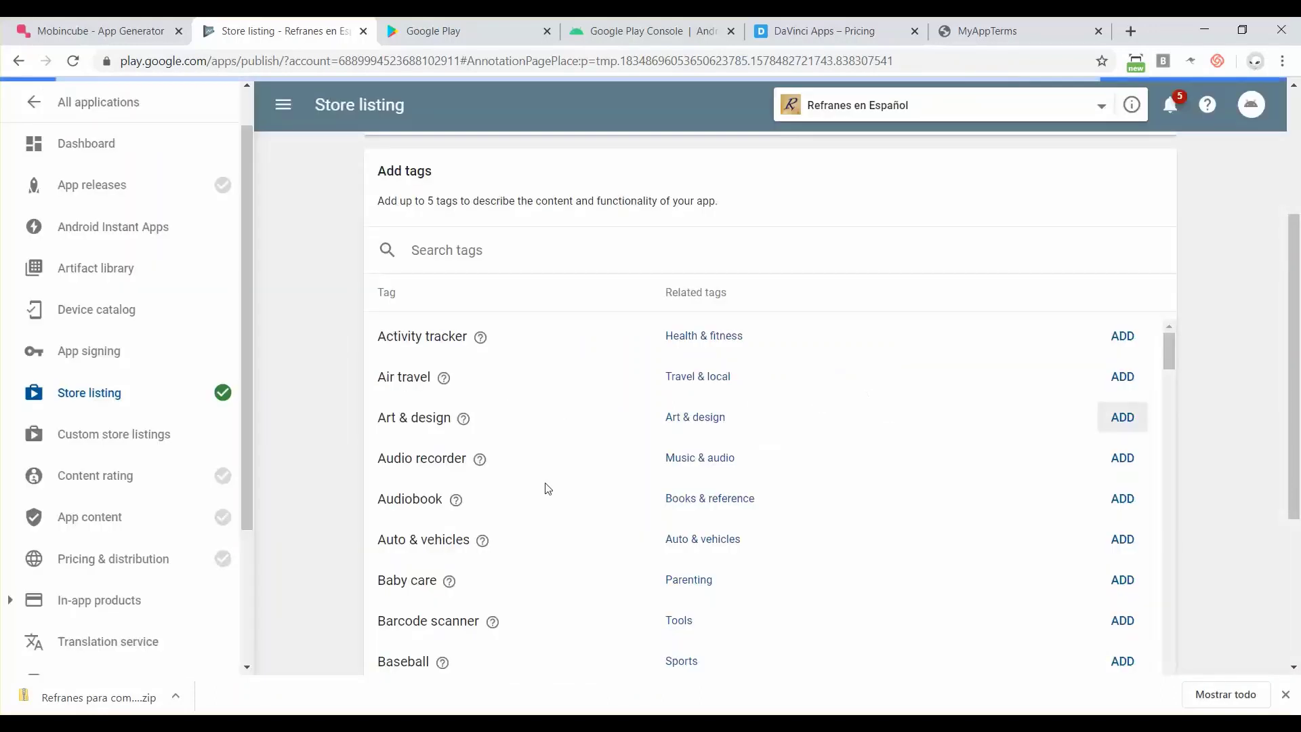
- Find the Communication tag in the full tag list and add it to the app
scroll(497, 557, down, 3)
scroll(498, 559, down, 2)
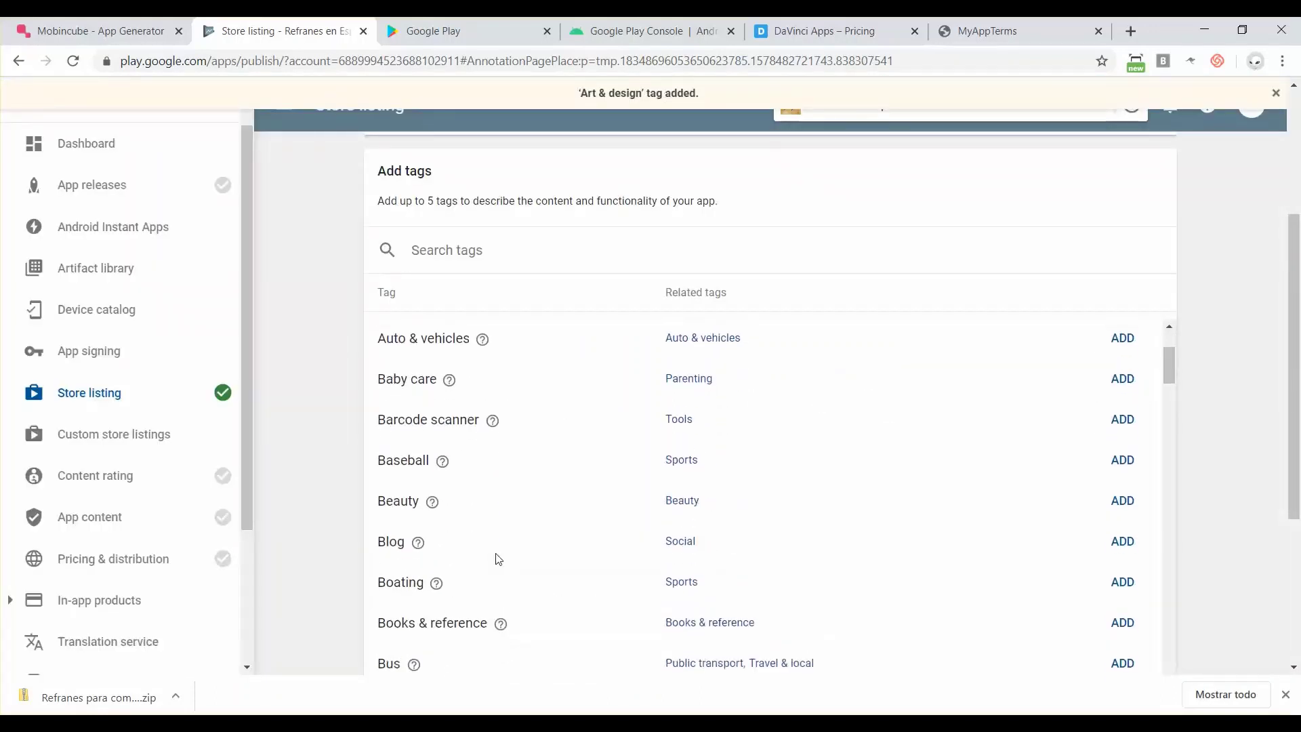
scroll(498, 559, down, 8)
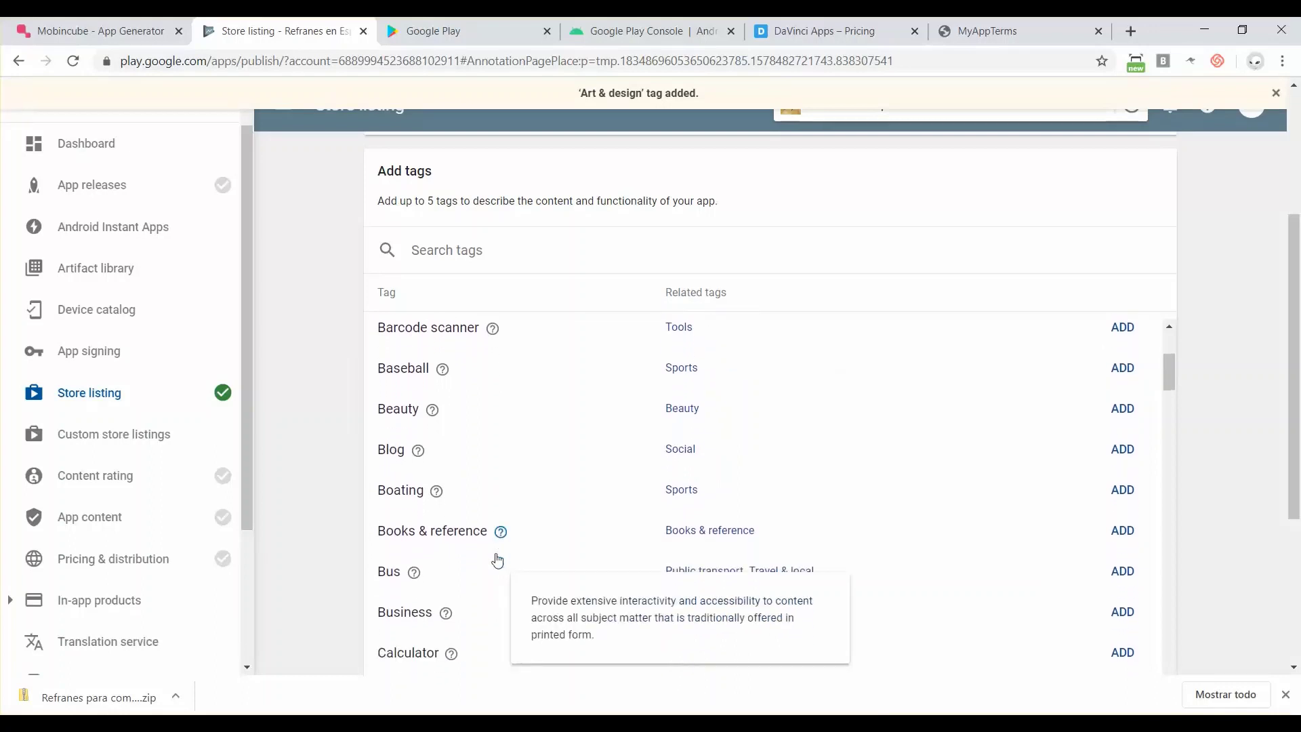
scroll(498, 559, down, 4)
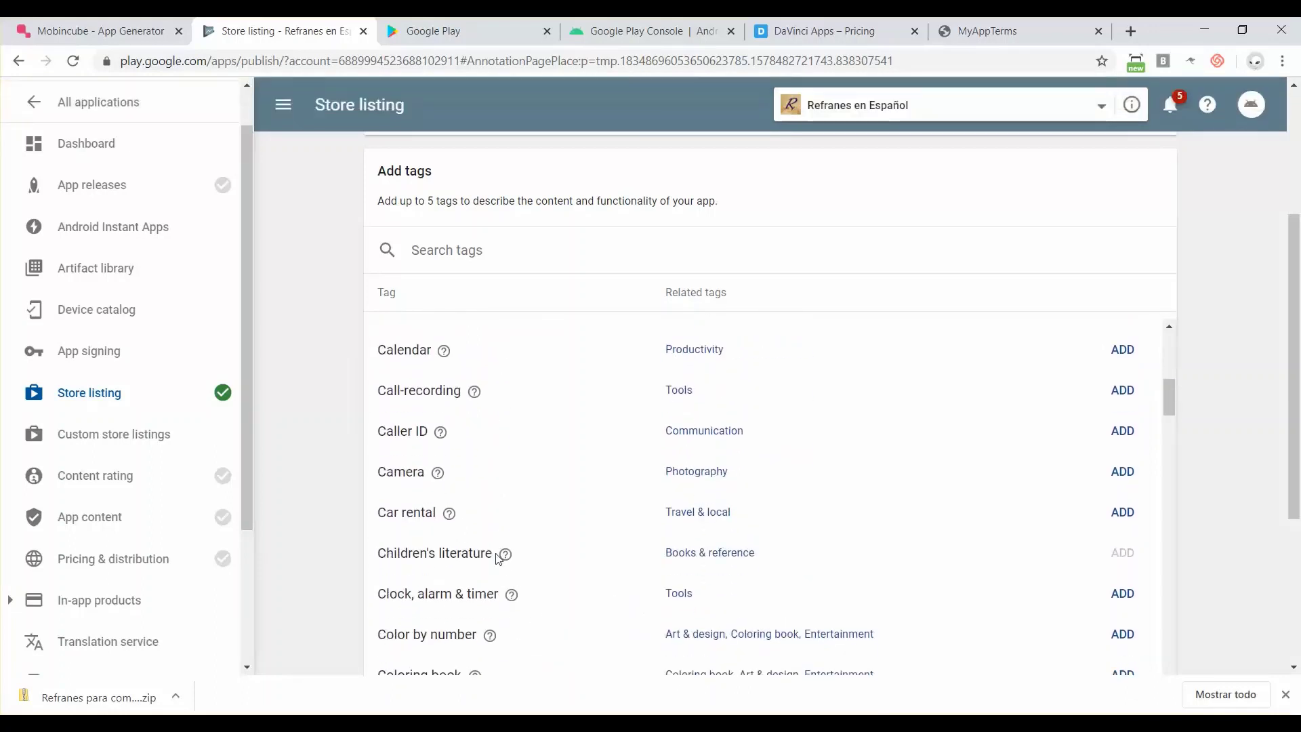
scroll(498, 559, down, 3)
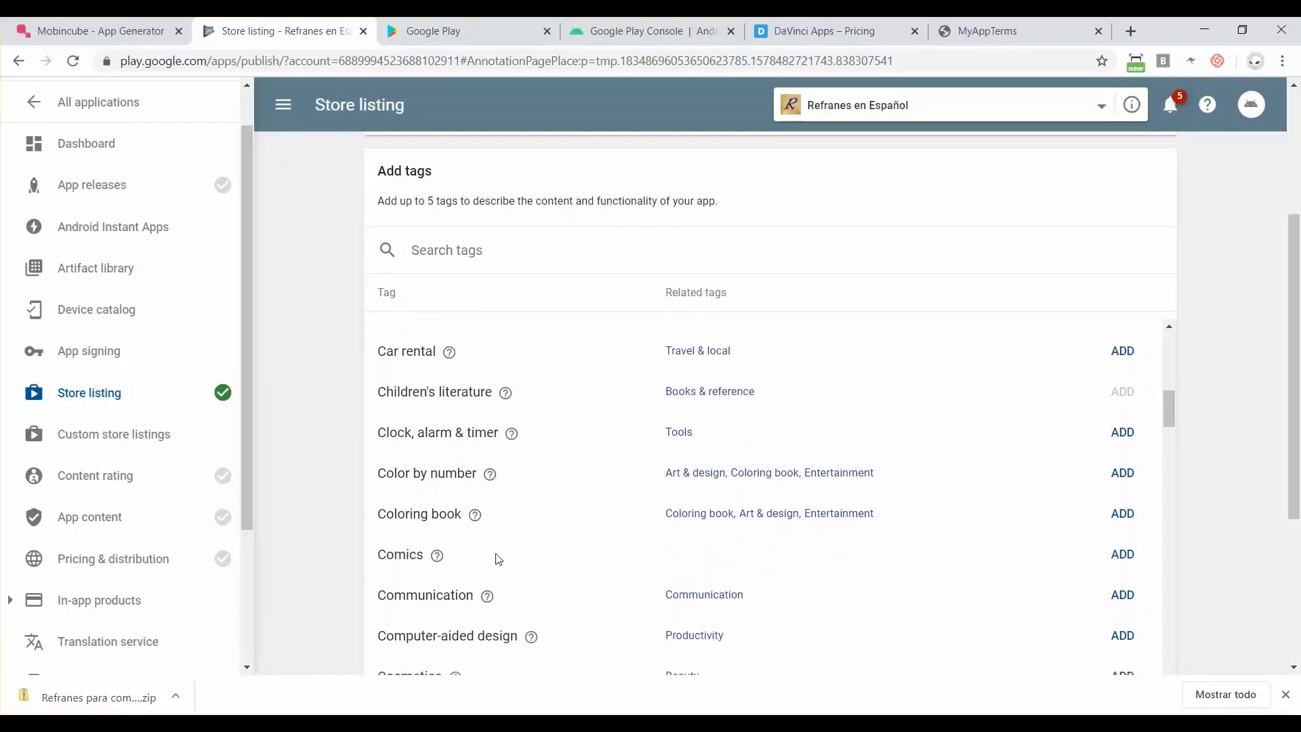
click(1130, 539)
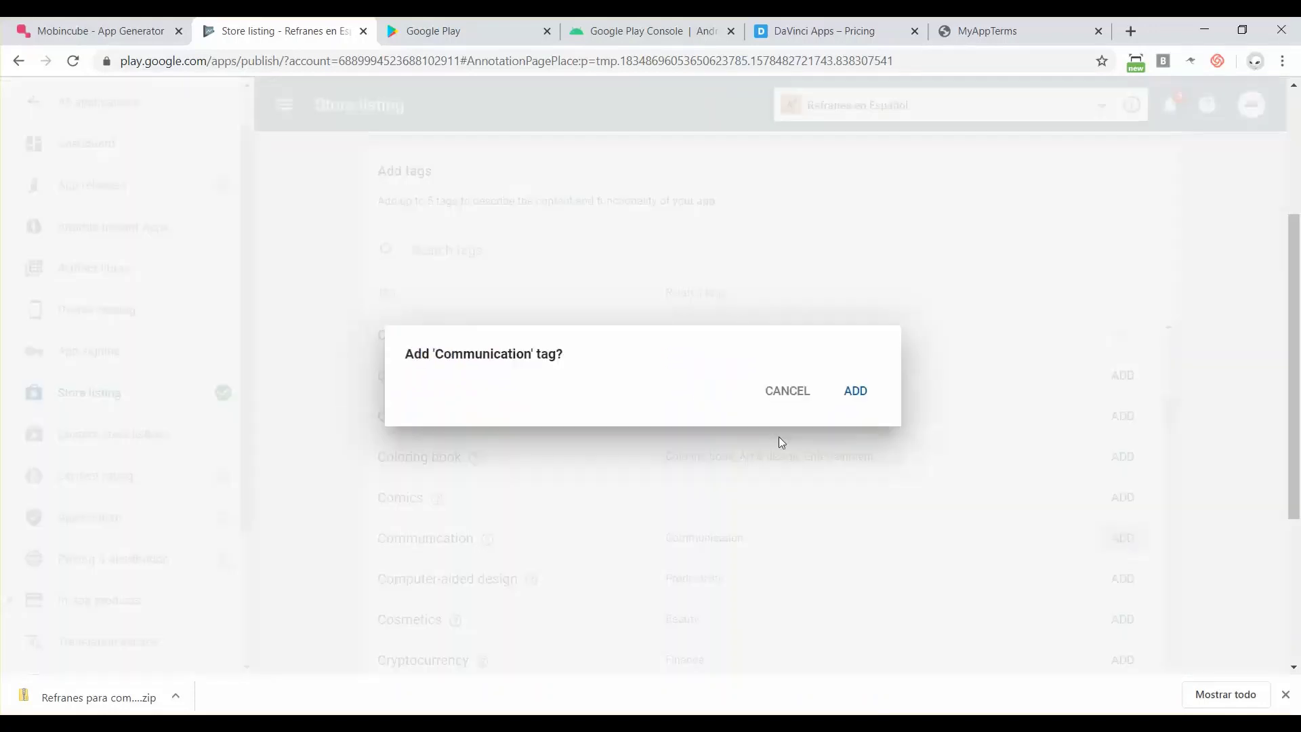
click(864, 403)
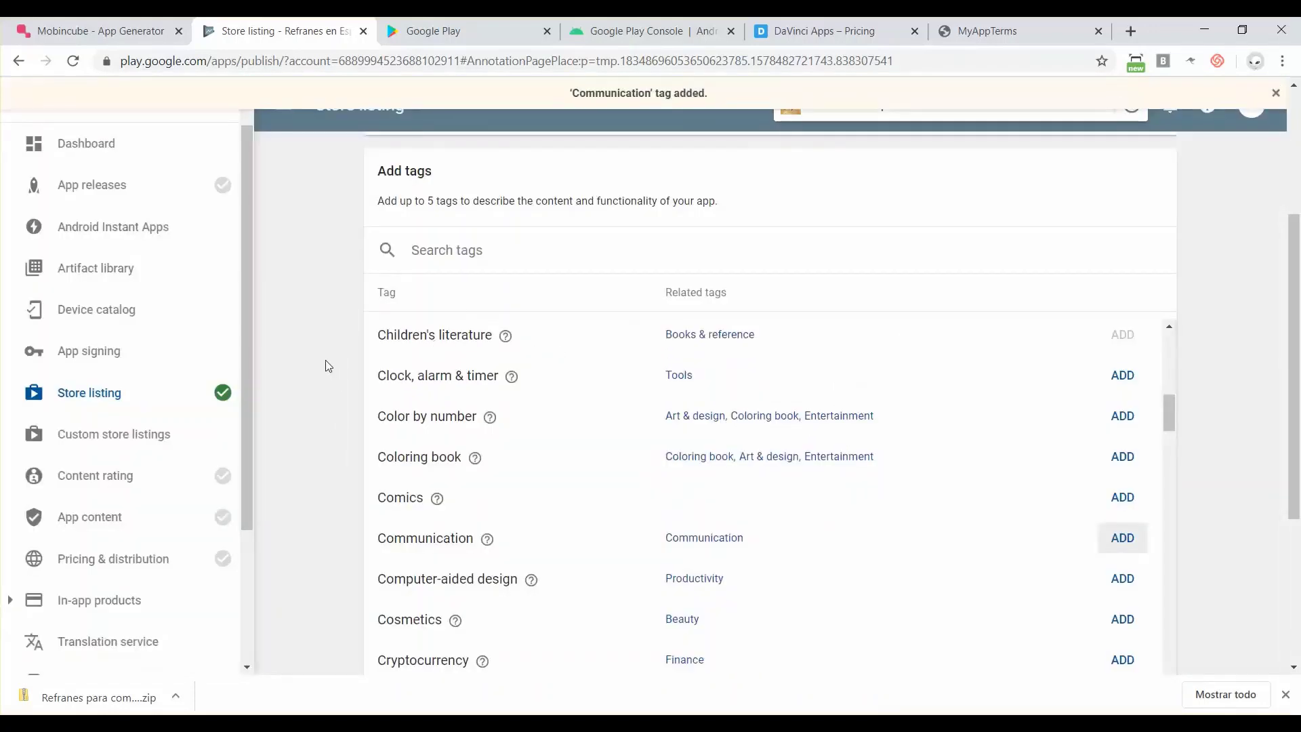
- Review the app's current tags, return to the store listing and check them in its tags section
scroll(1235, 258, down, 4)
scroll(1238, 262, up, 5)
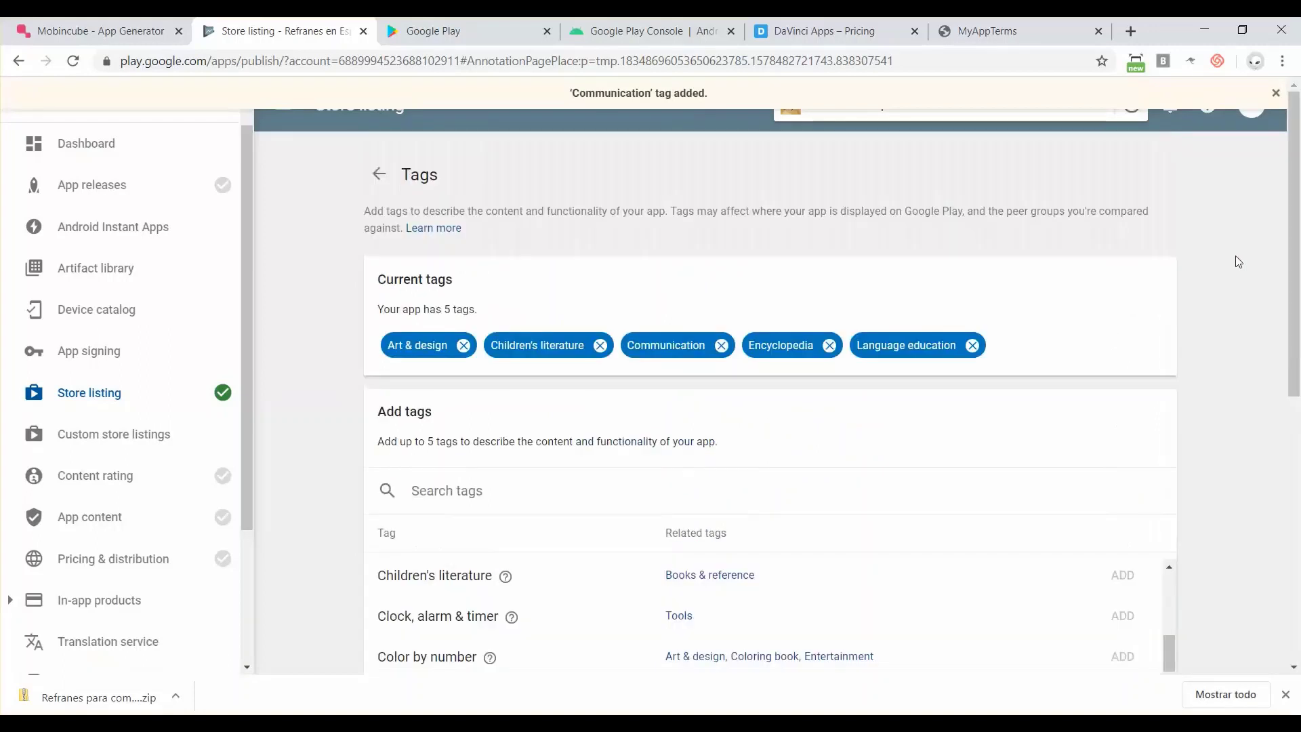
click(381, 176)
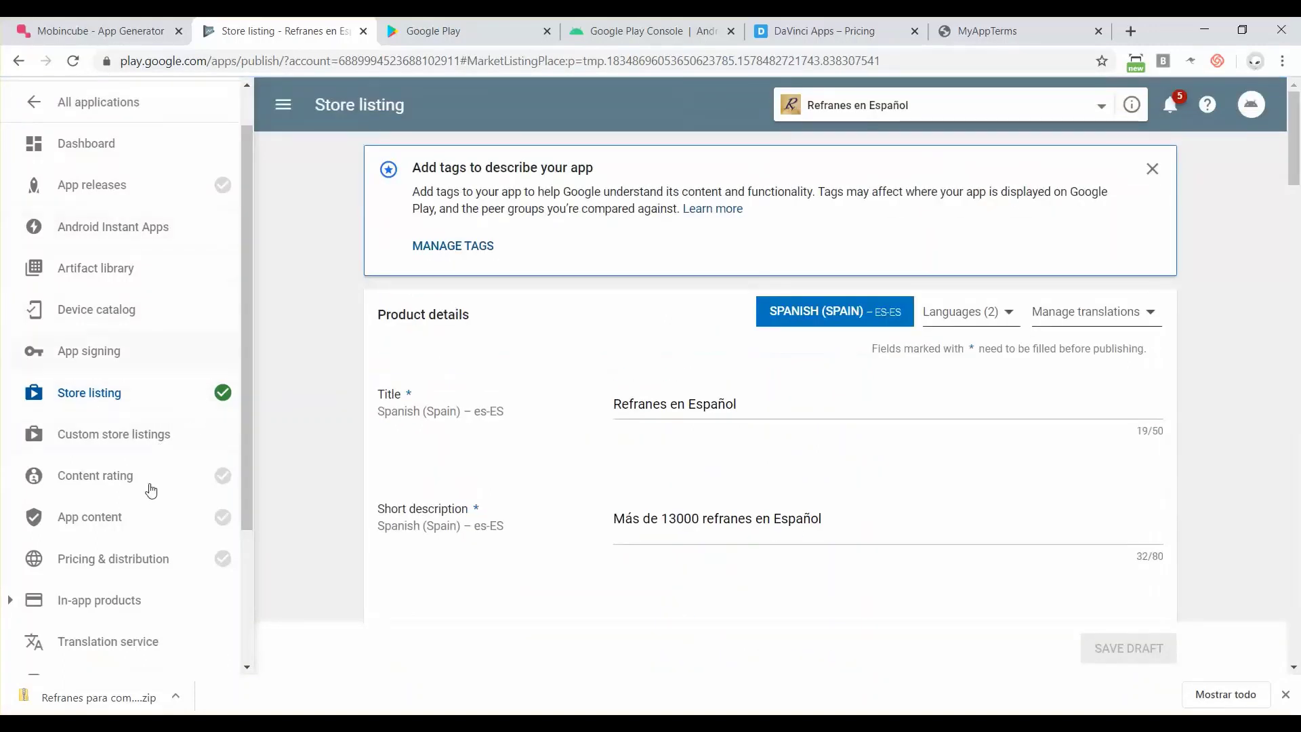
scroll(314, 437, down, 20)
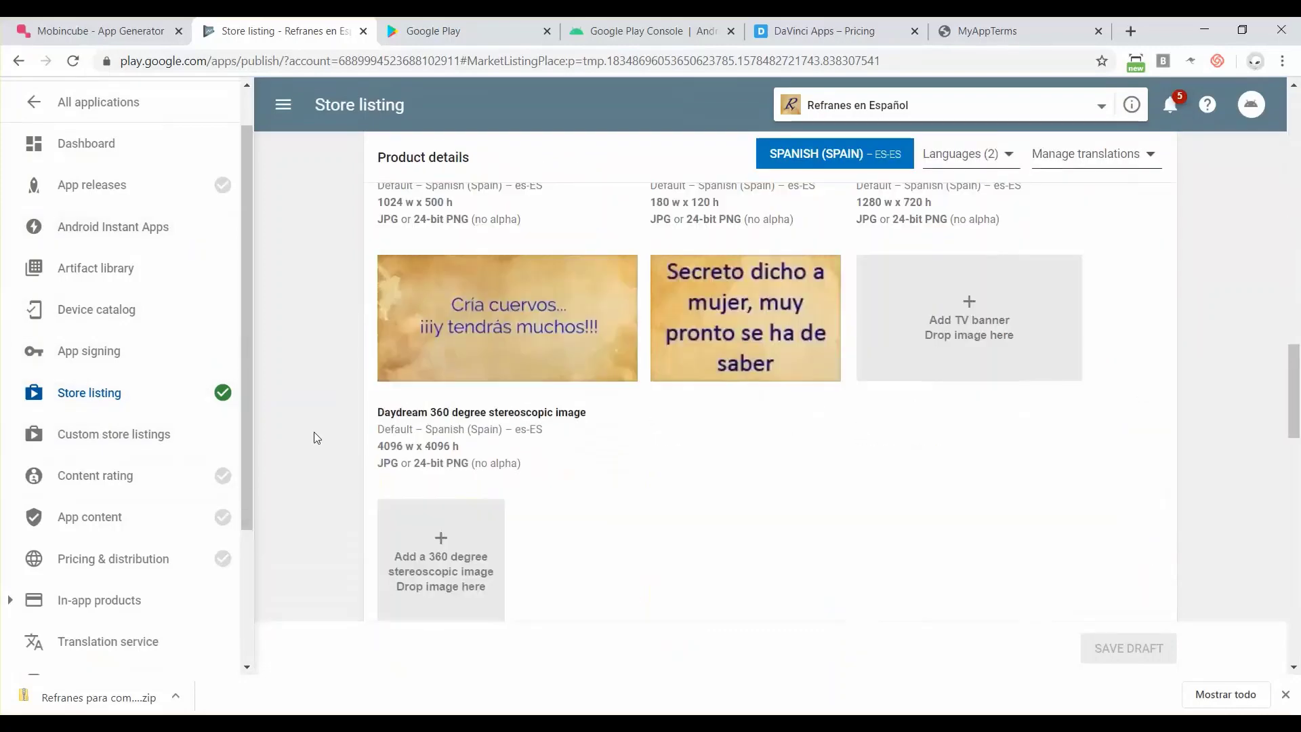
scroll(315, 437, down, 1)
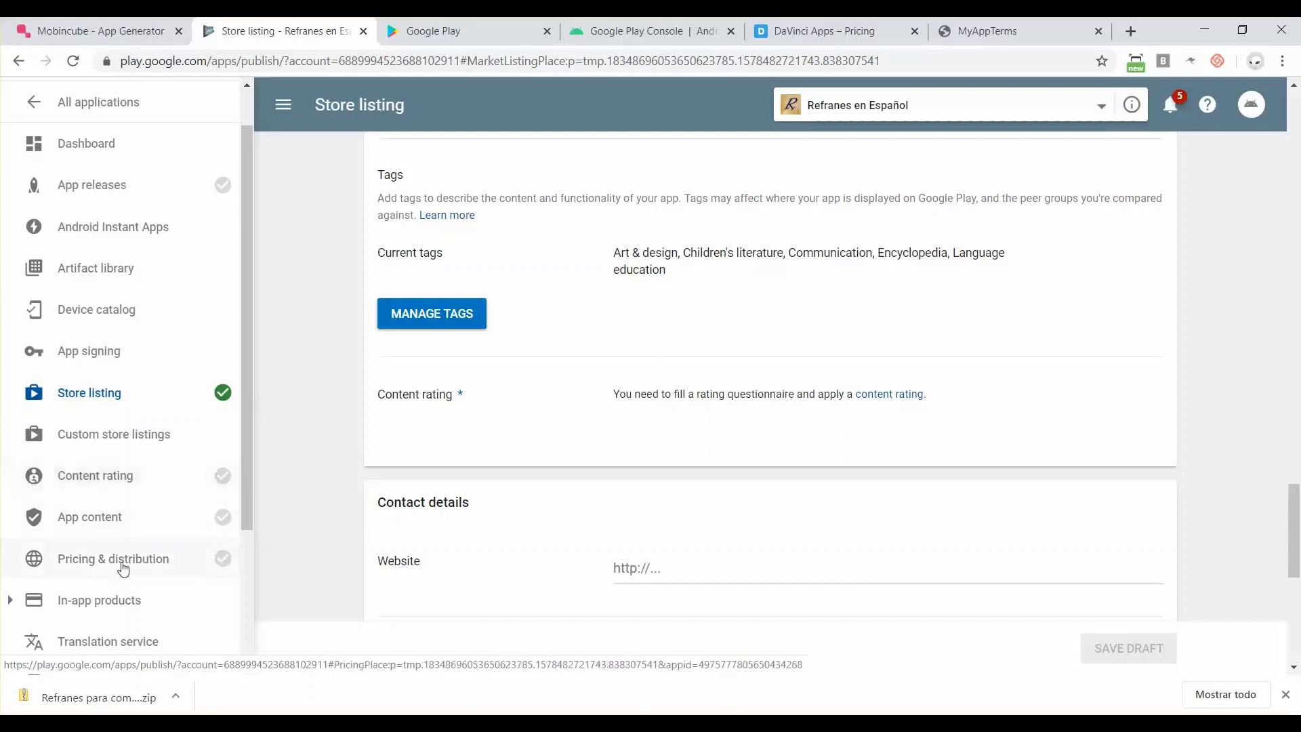
- Open the app's pricing and distribution settings and make the app available in all countries
click(93, 557)
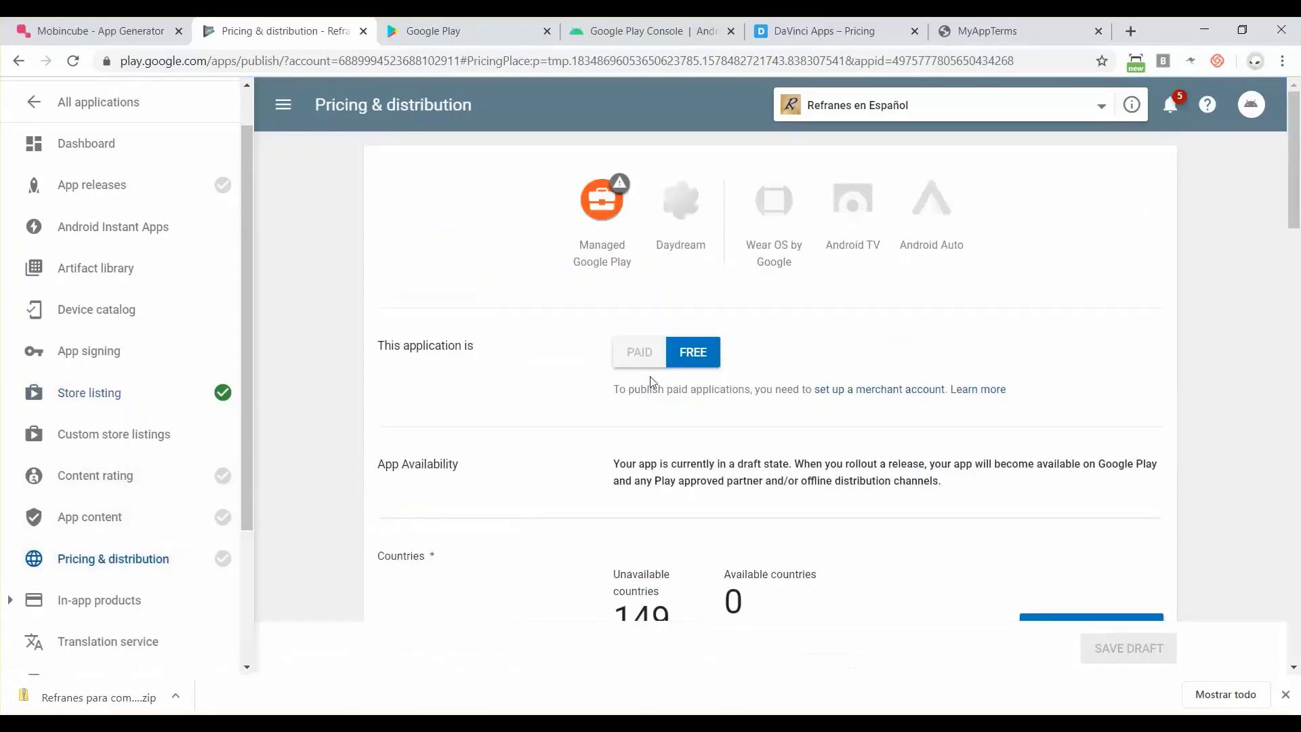
scroll(696, 357, down, 3)
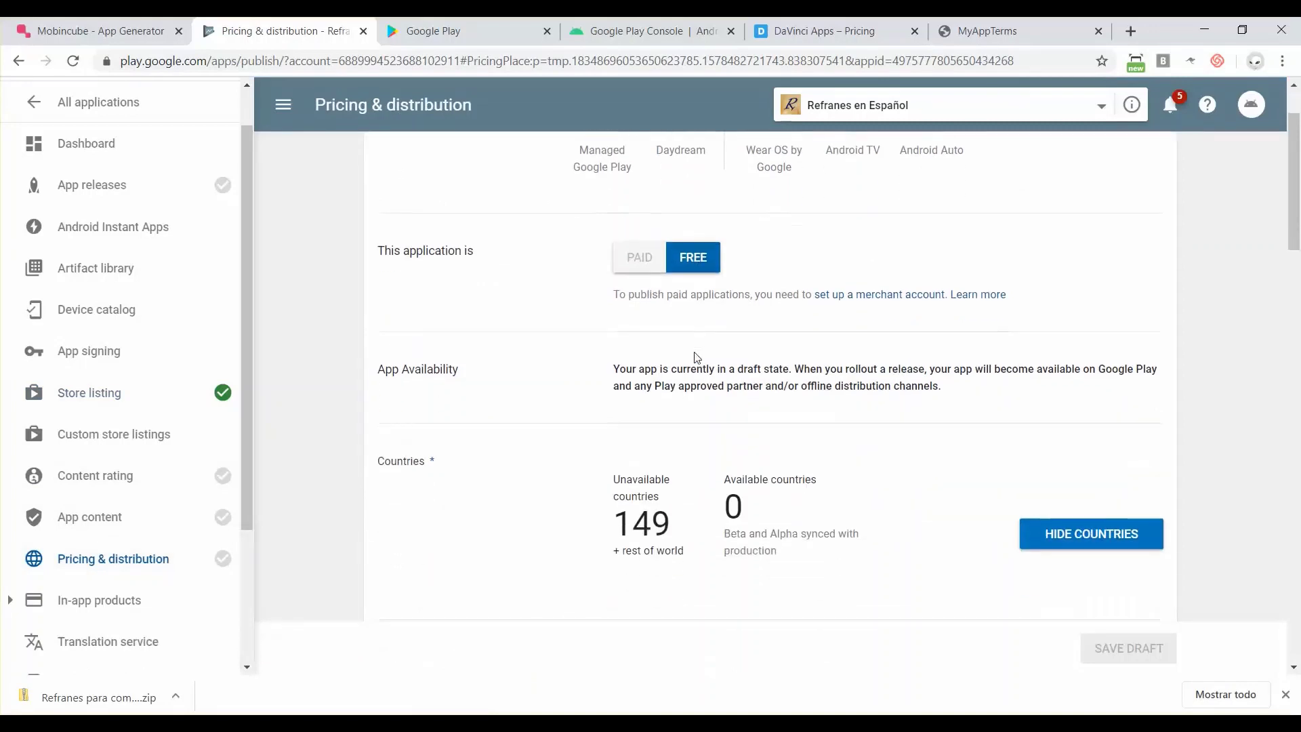
scroll(696, 357, down, 1)
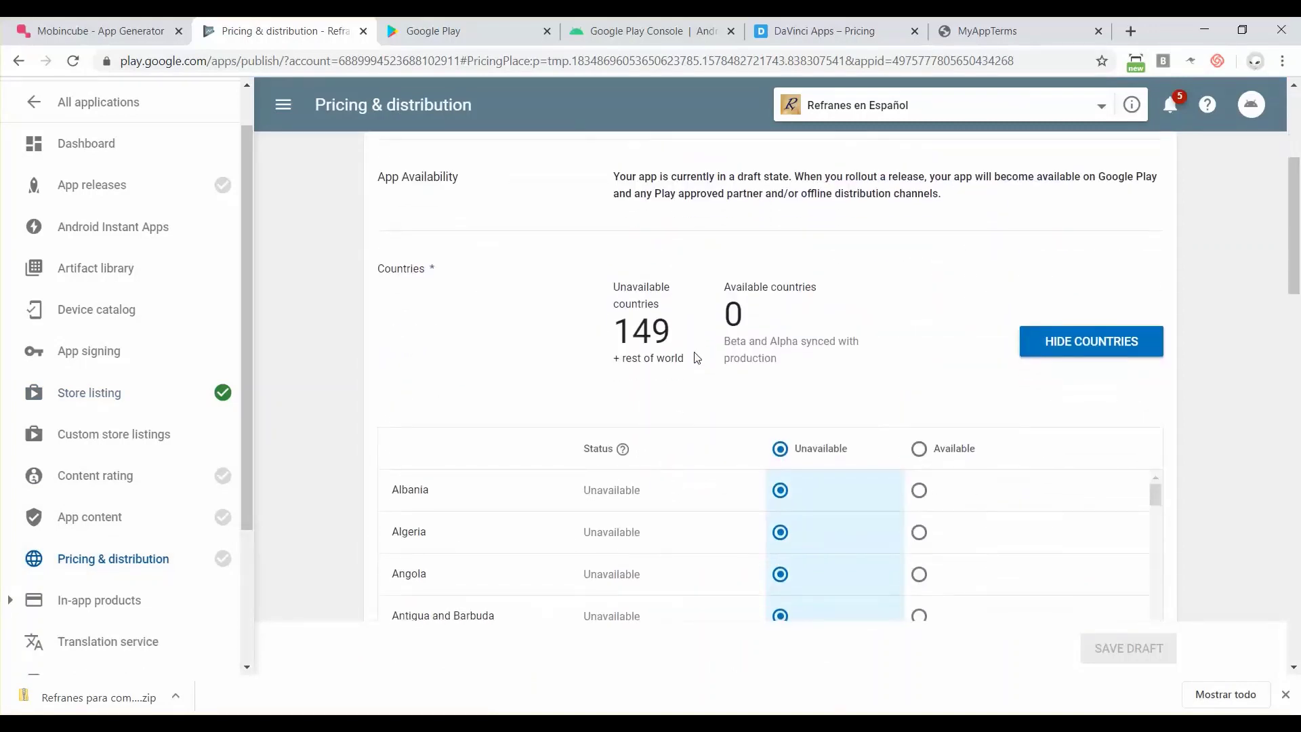
scroll(696, 357, down, 1)
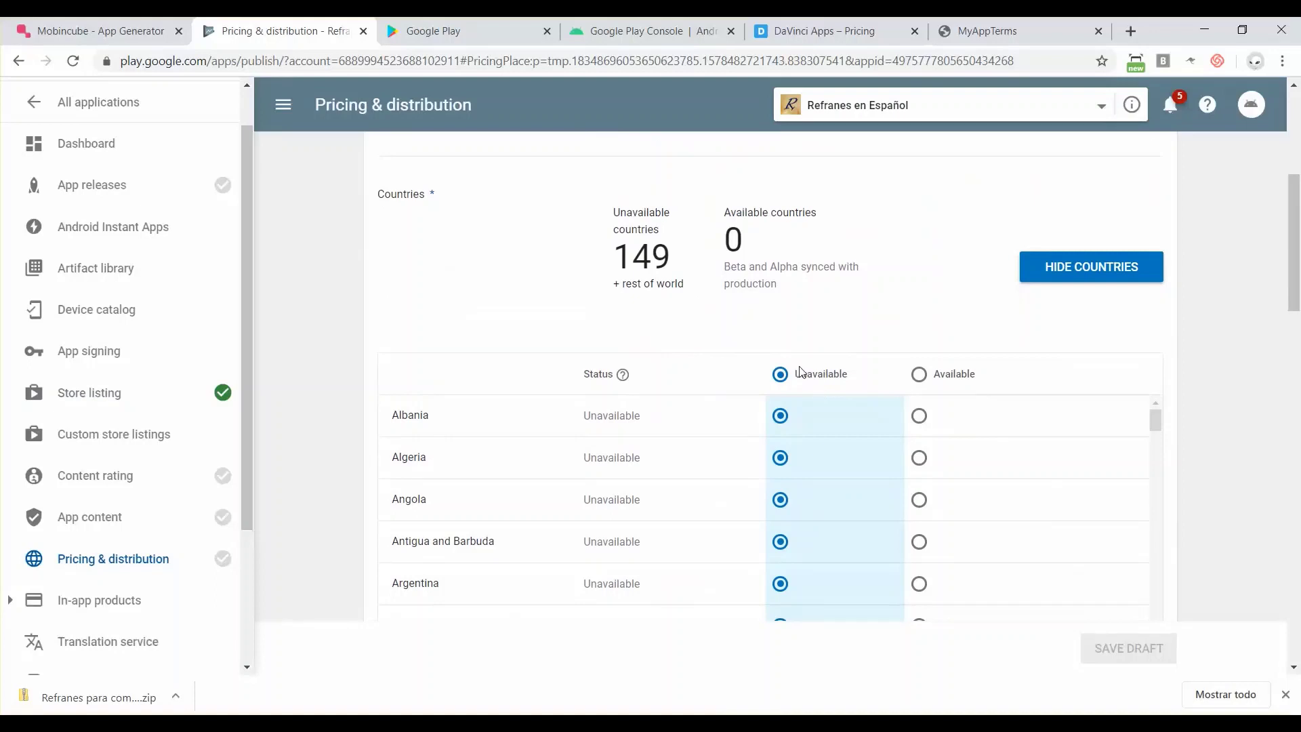
scroll(813, 383, down, 2)
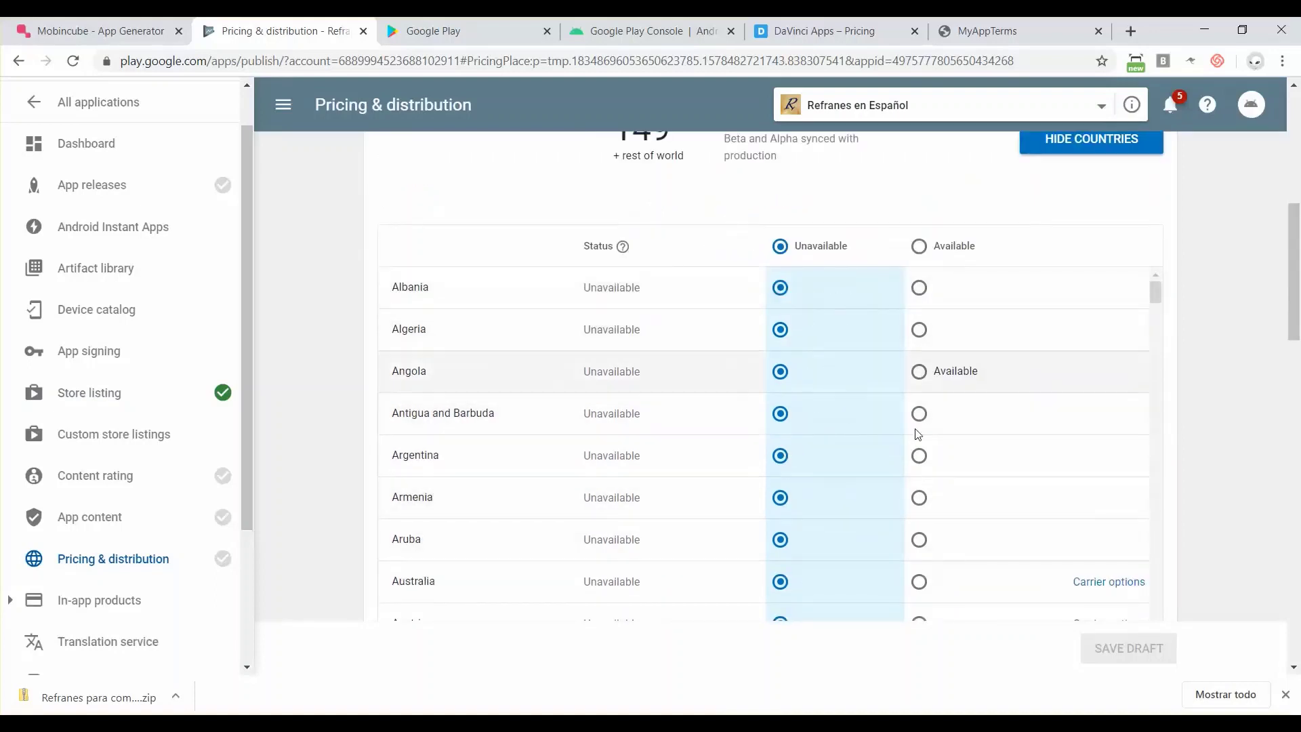
click(920, 248)
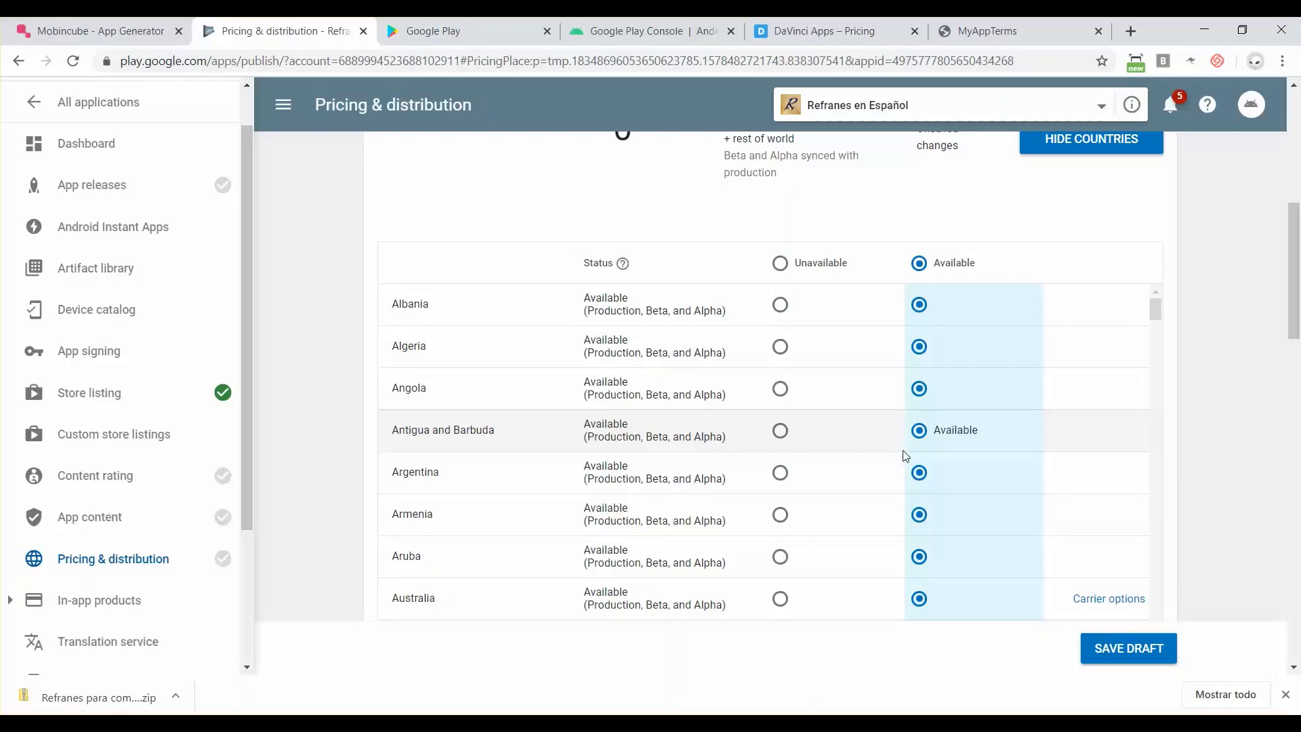
- Declare that the app contains ads and look over the device categories for distribution
scroll(1209, 479, down, 7)
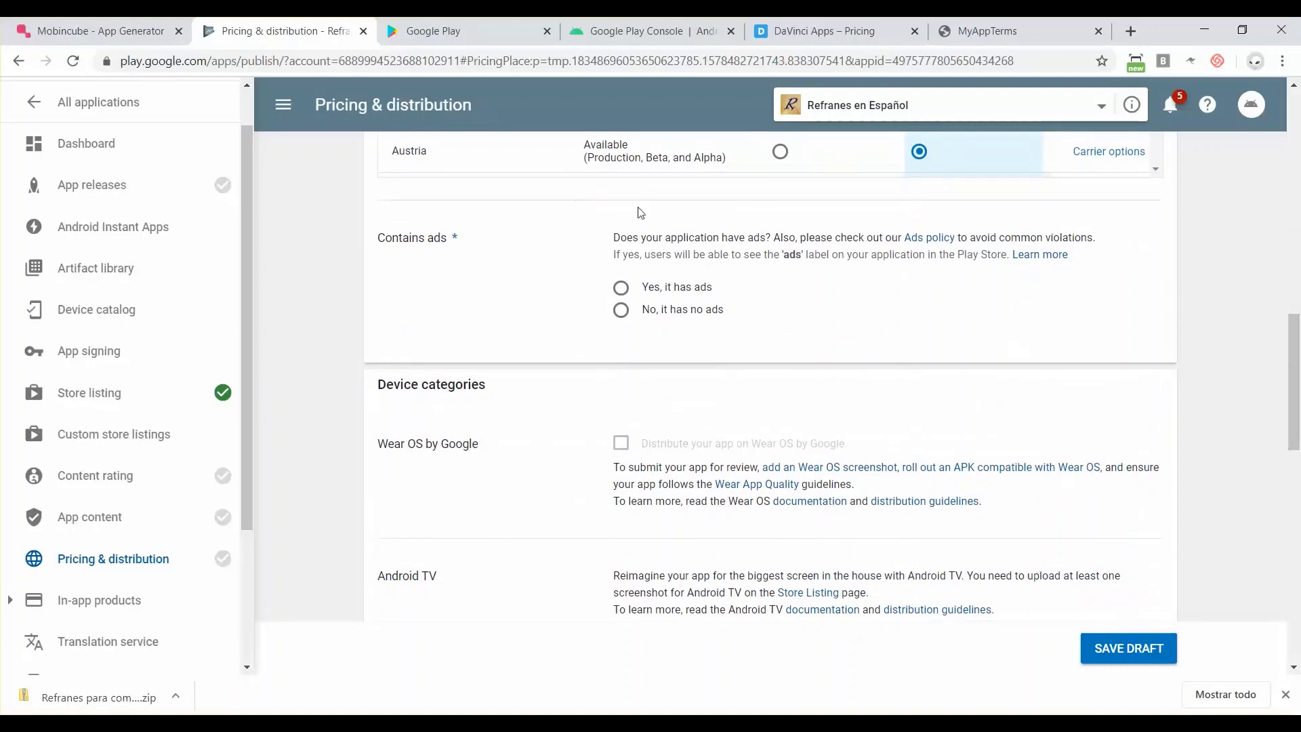
scroll(944, 261, up, 2)
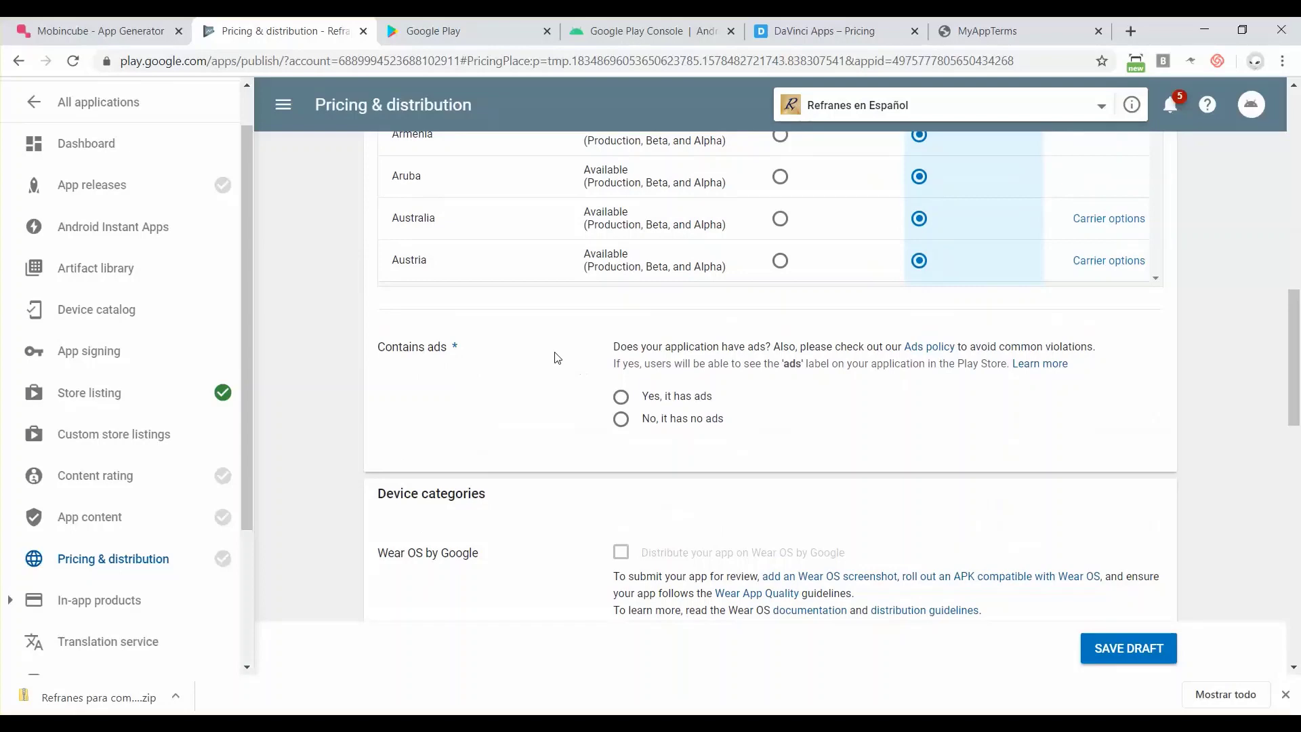
click(620, 398)
scroll(620, 403, down, 1)
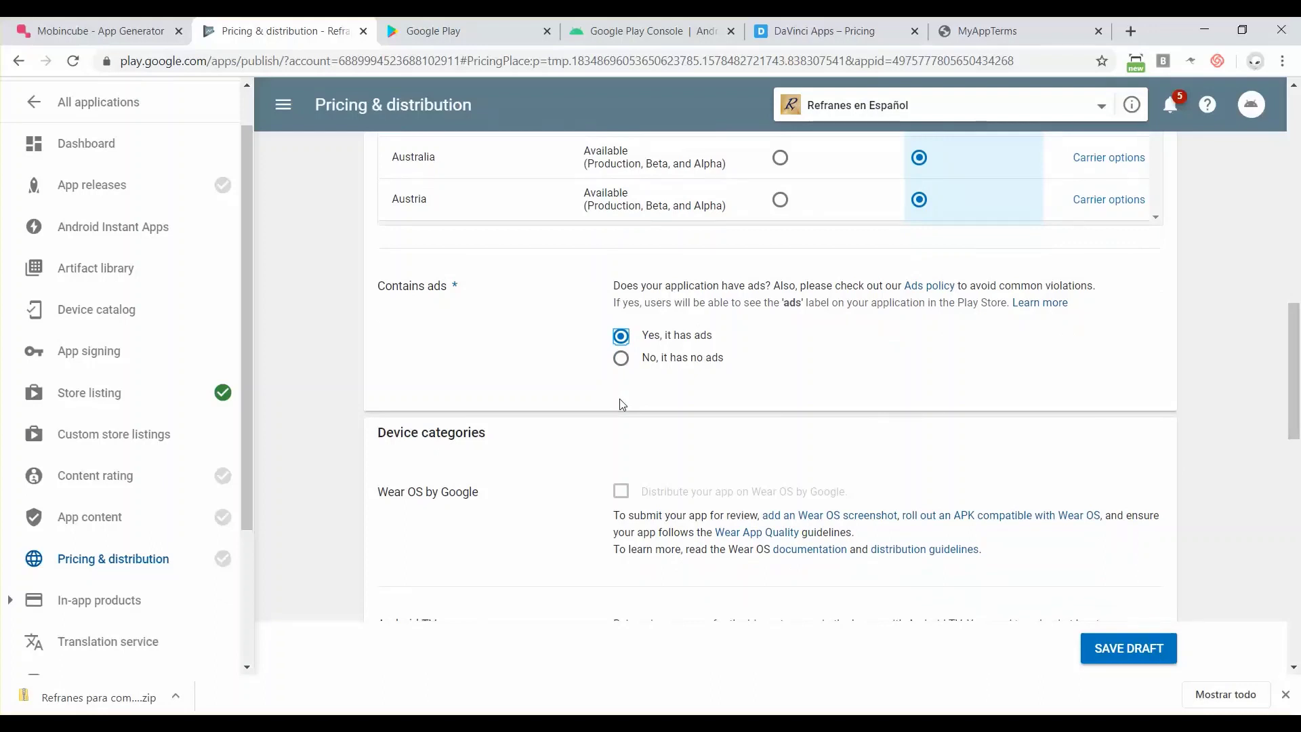
scroll(622, 403, down, 2)
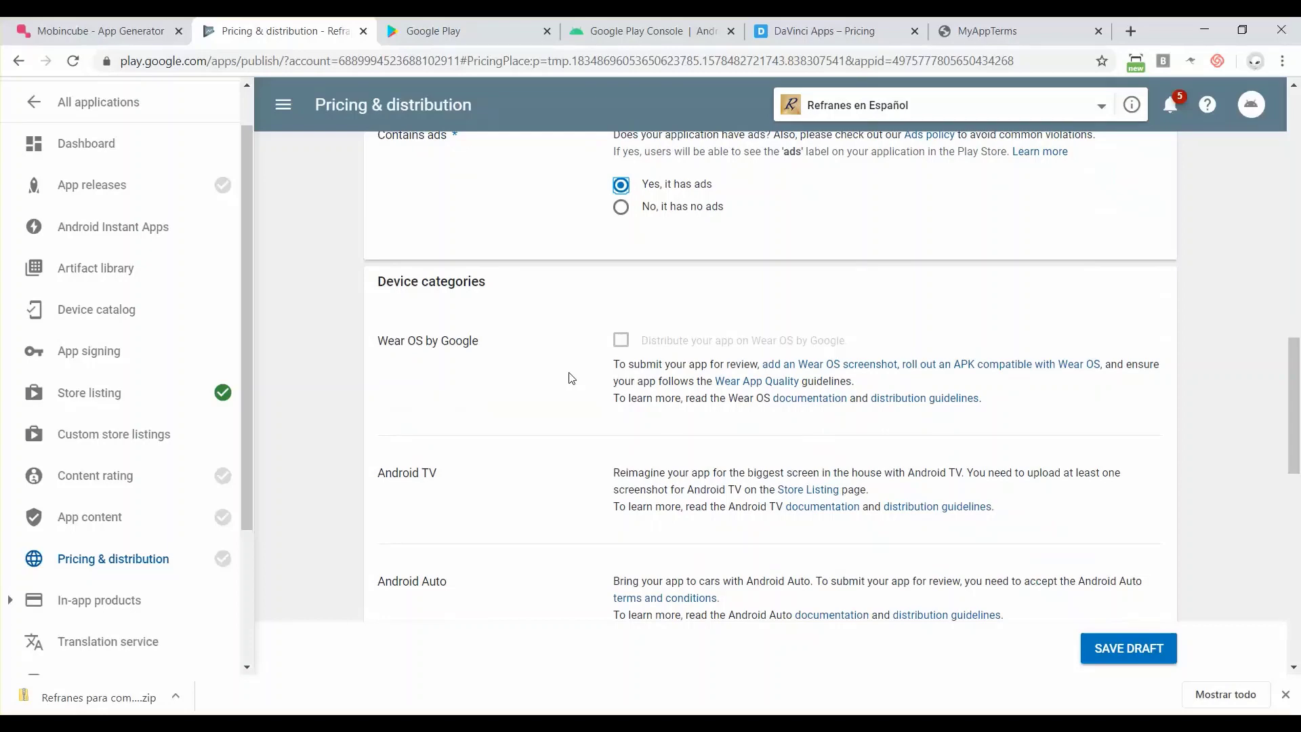
scroll(569, 378, down, 1)
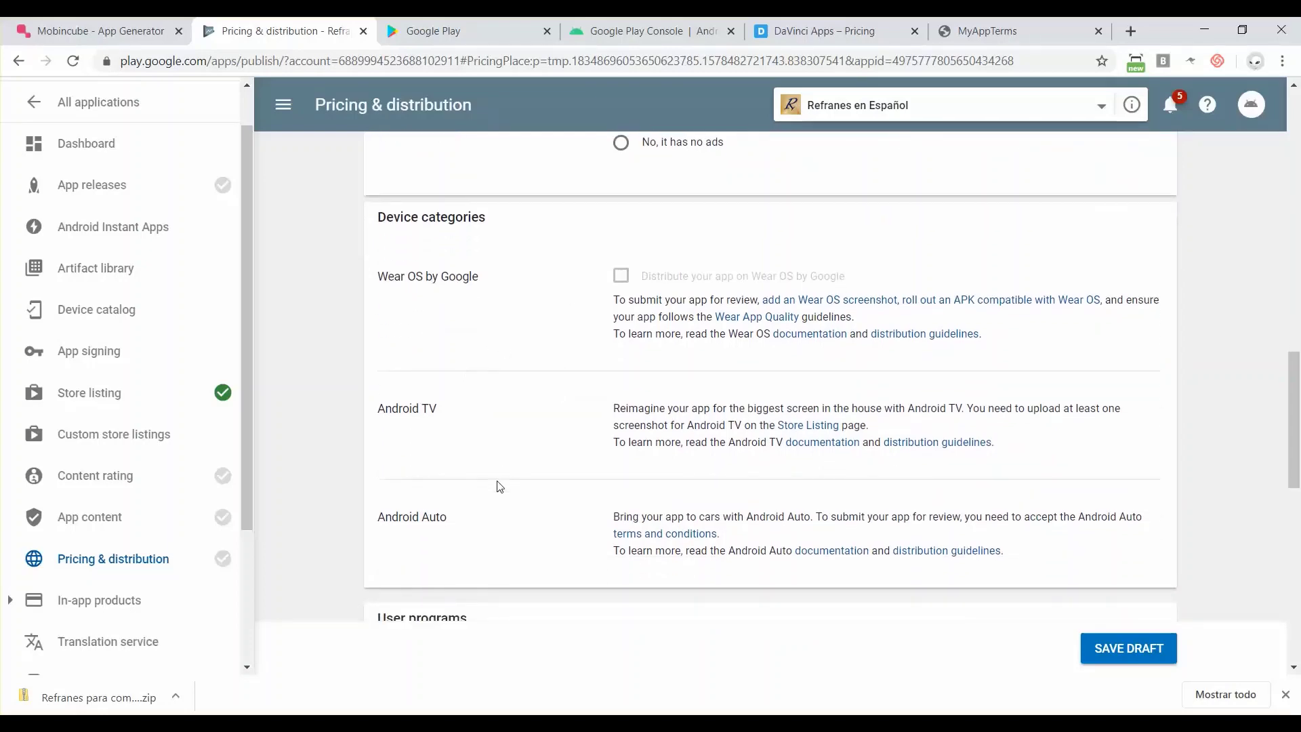
- Look over the user programs and consent options, highlight the APK upload requirement, and save the pricing and distribution draft
scroll(499, 486, down, 3)
scroll(499, 487, down, 2)
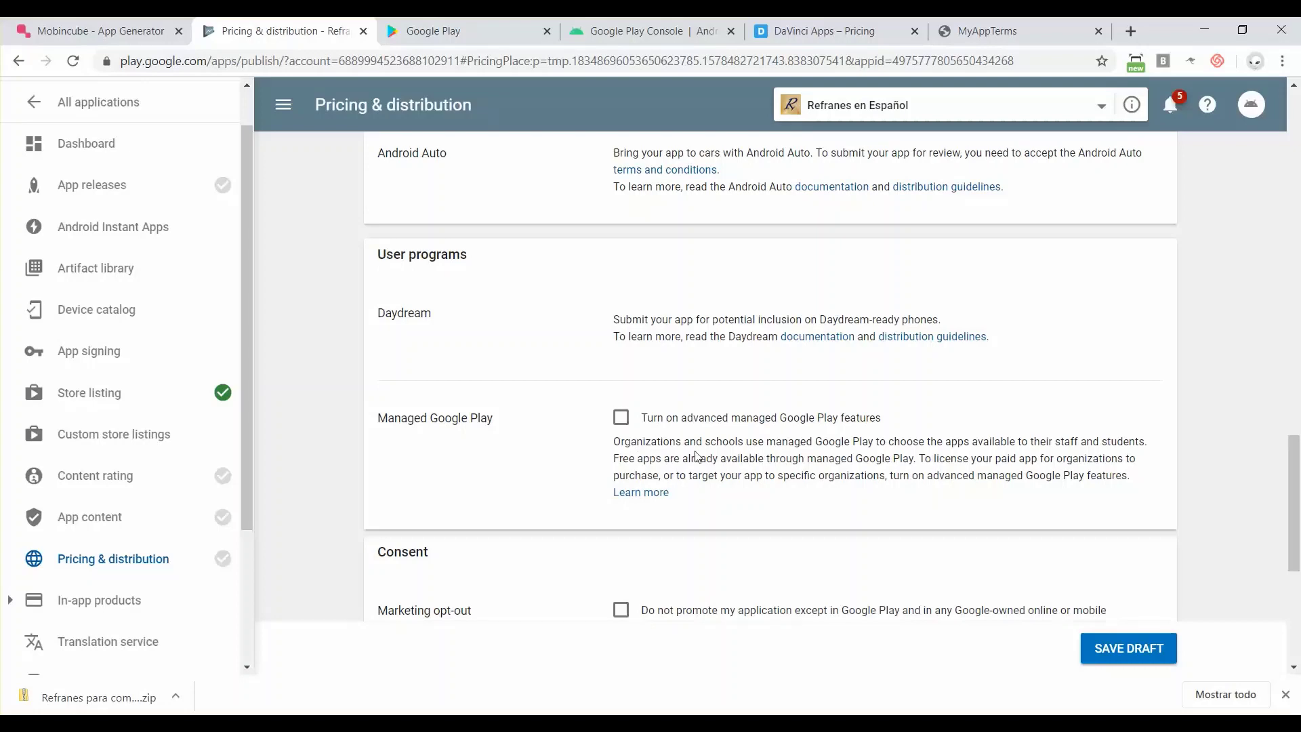
scroll(871, 458, down, 1)
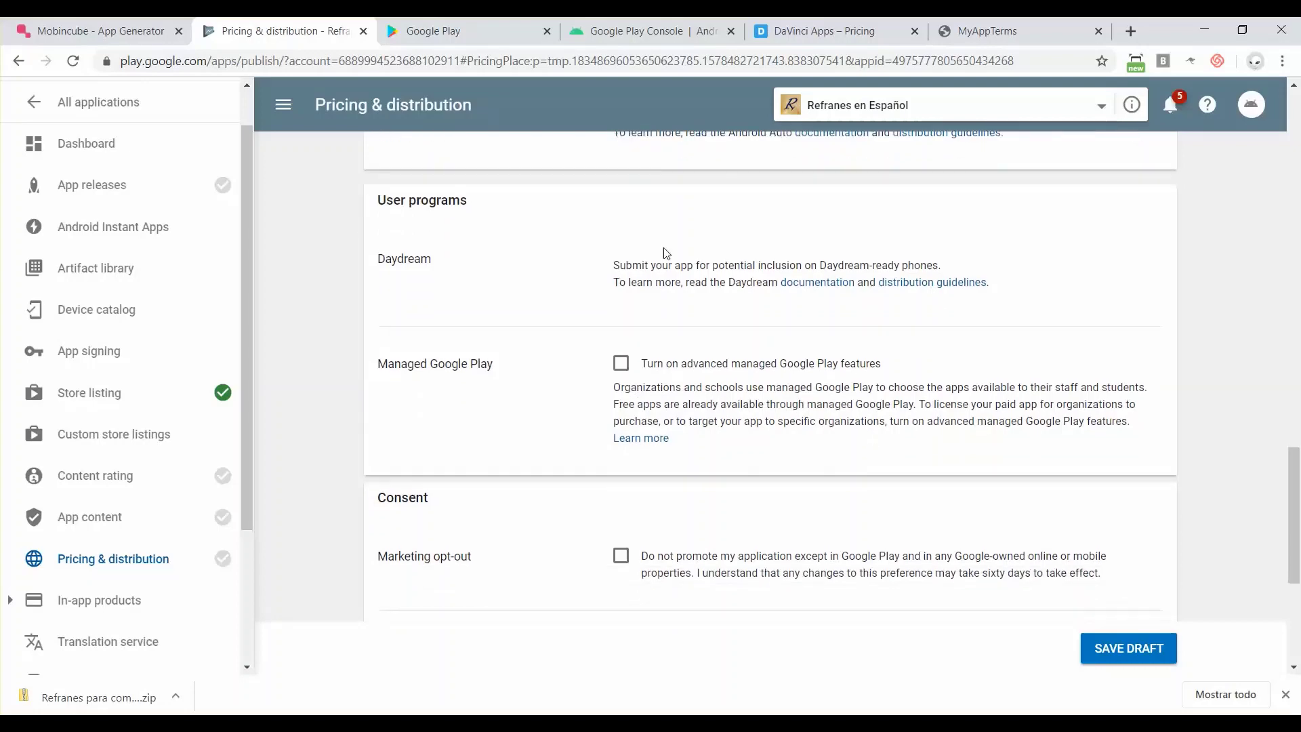
scroll(619, 473, down, 3)
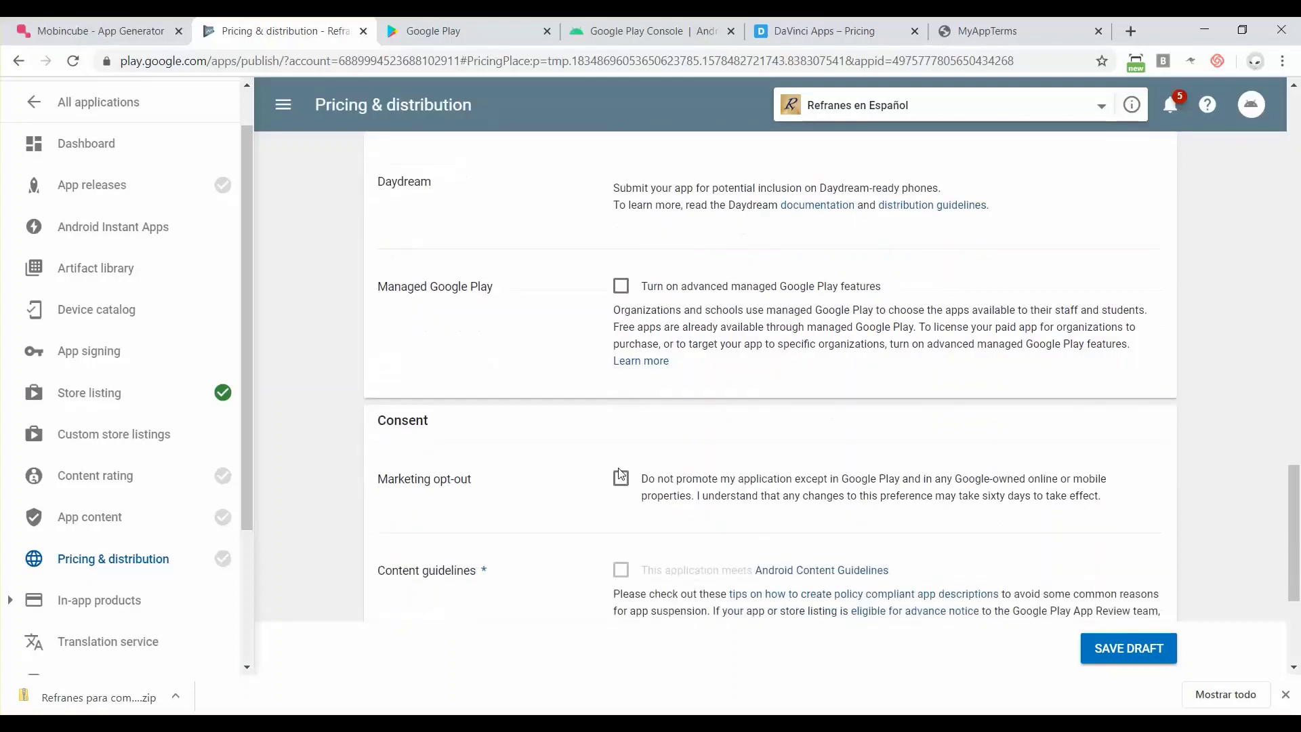
scroll(619, 473, down, 1)
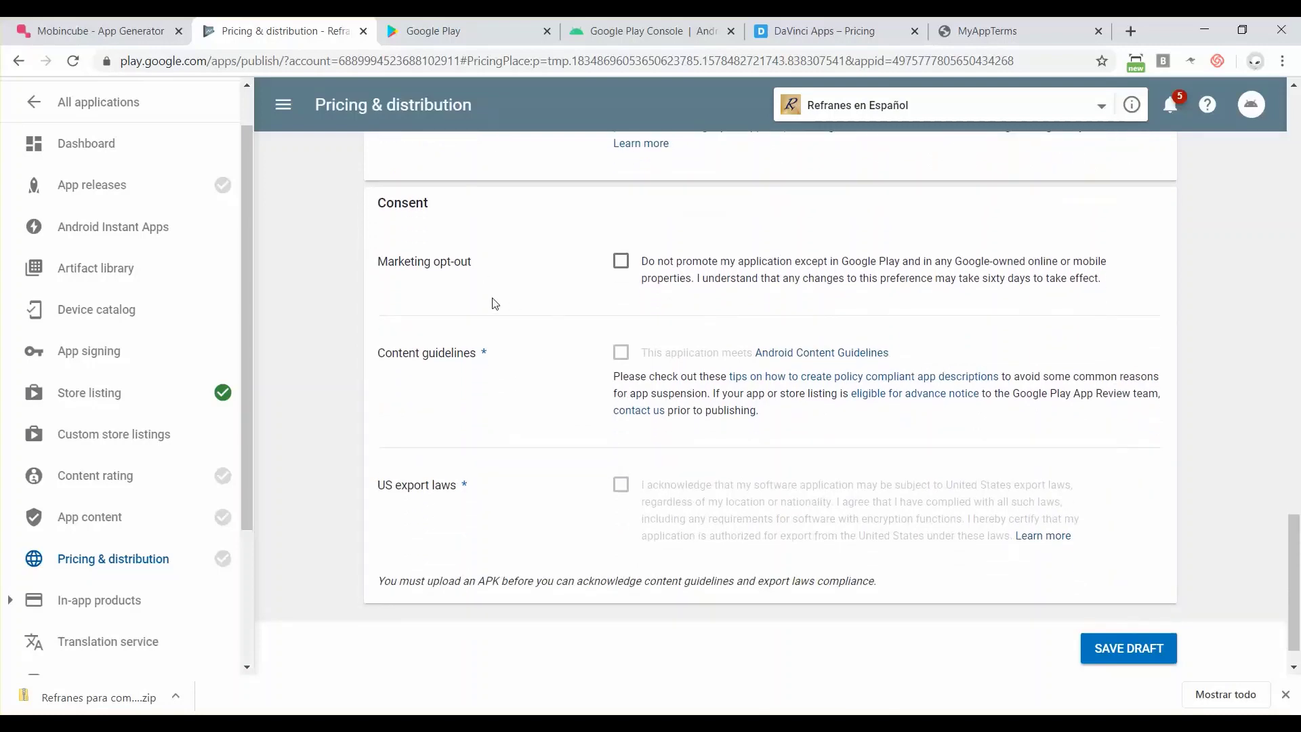
click(622, 266)
click(621, 264)
drag(380, 581, 879, 583)
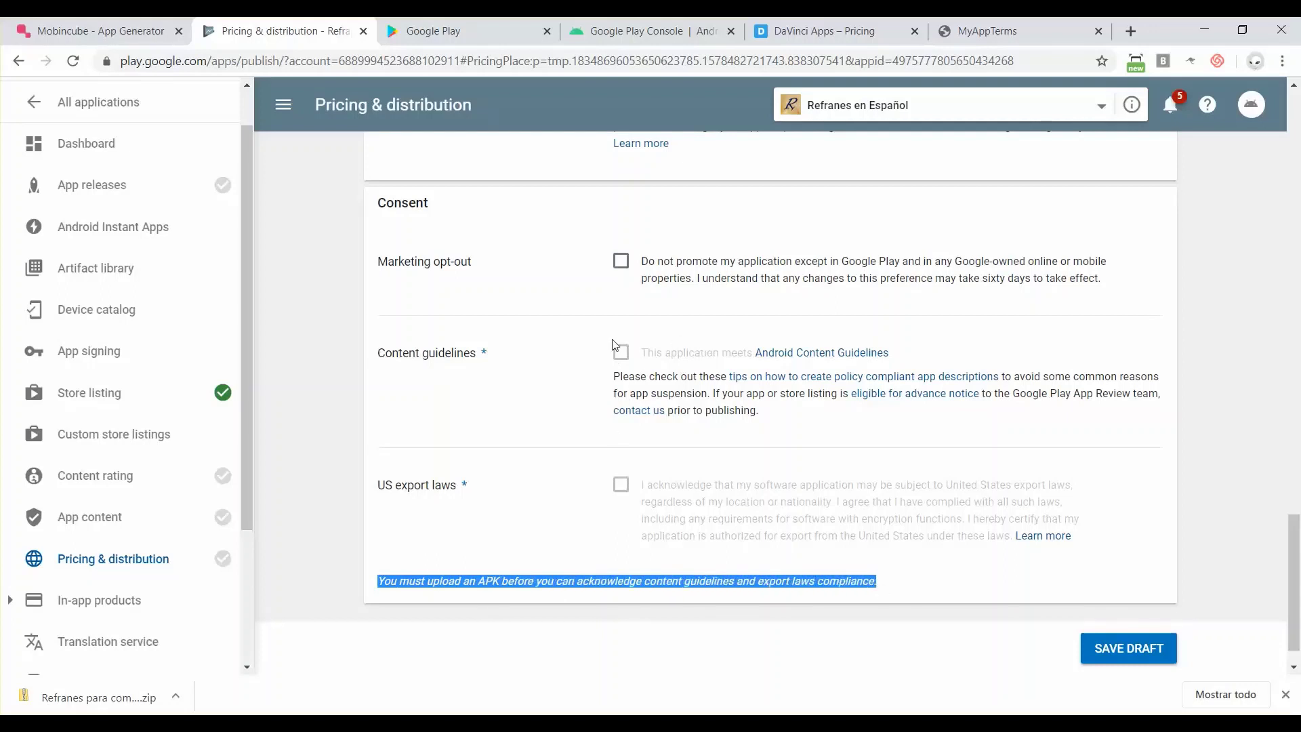
click(1130, 647)
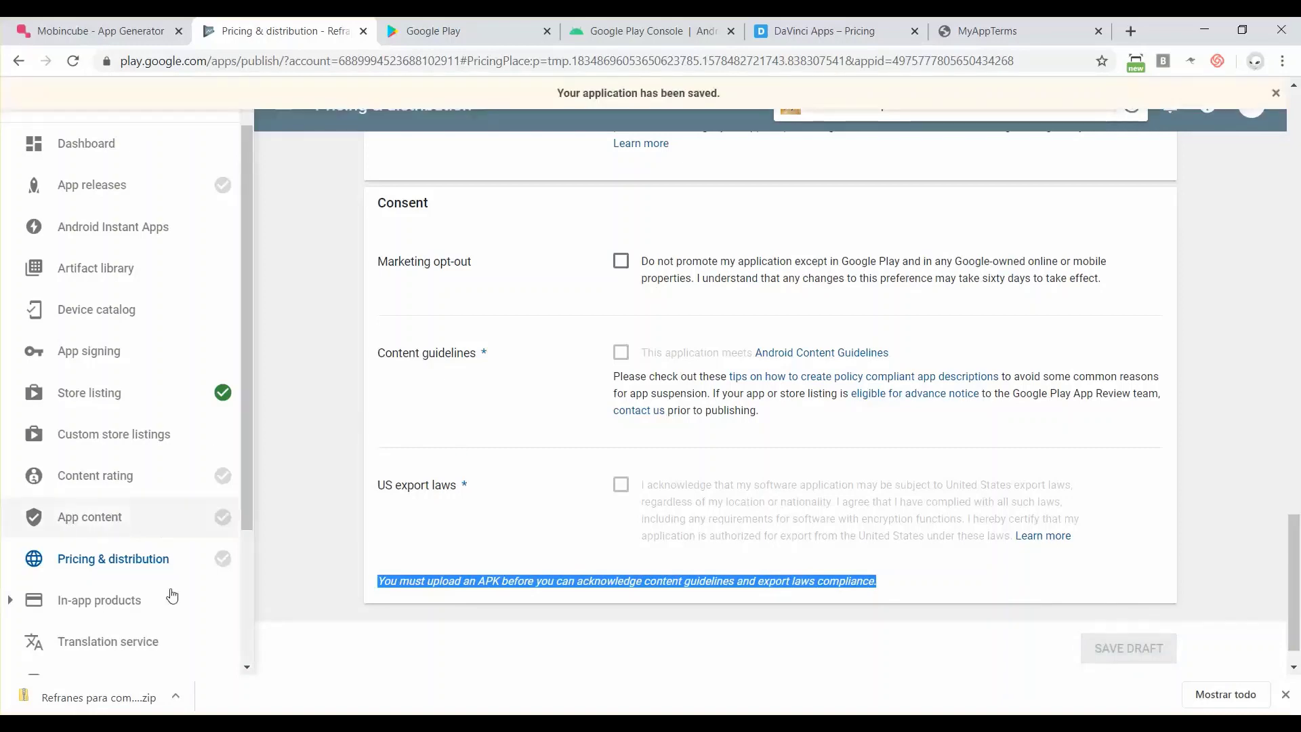
- Open the app releases page, look over the available release tracks and open the production track for management
mouse_move(181, 569)
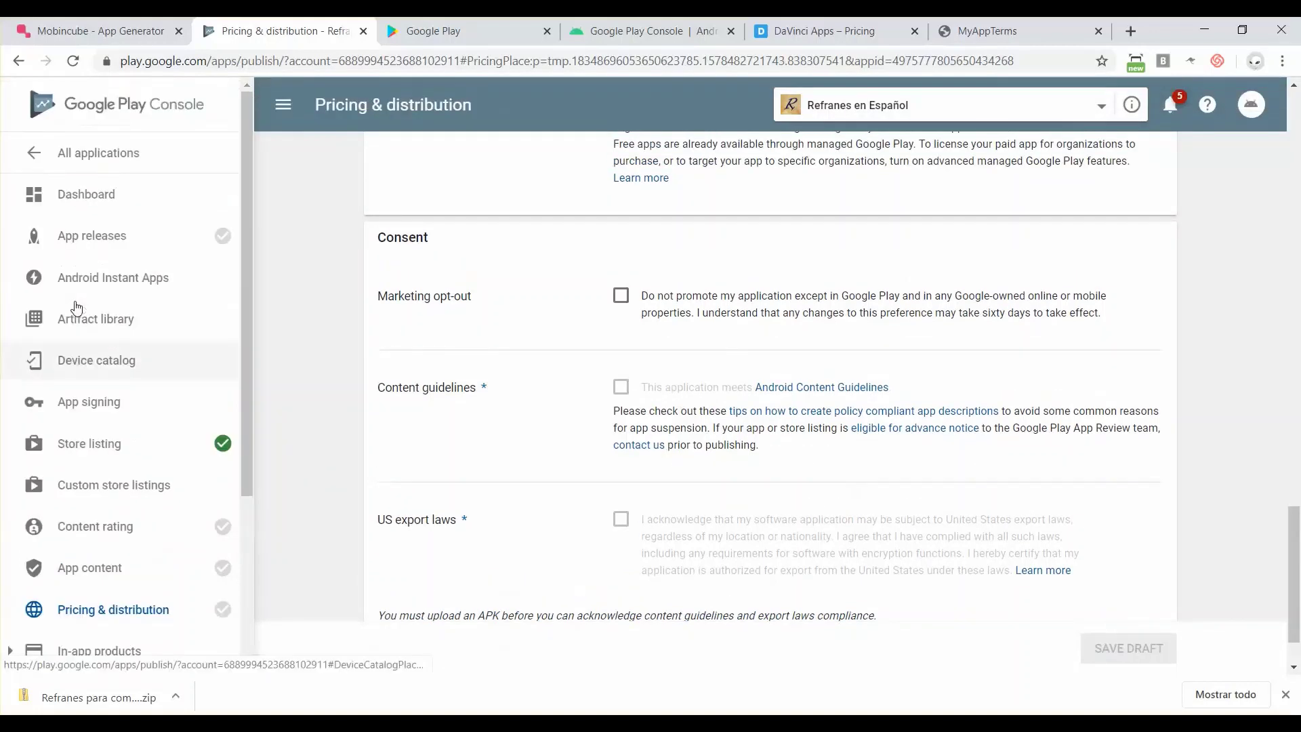
click(97, 237)
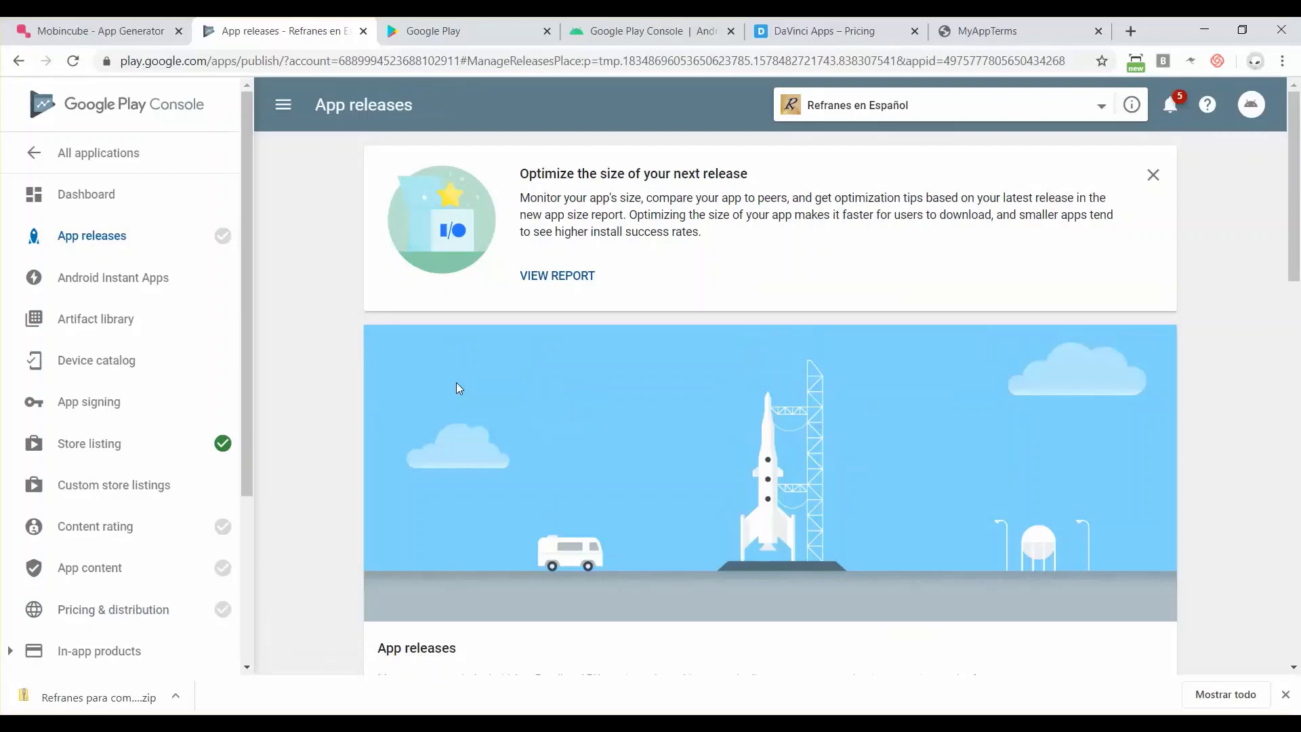
scroll(457, 383, down, 3)
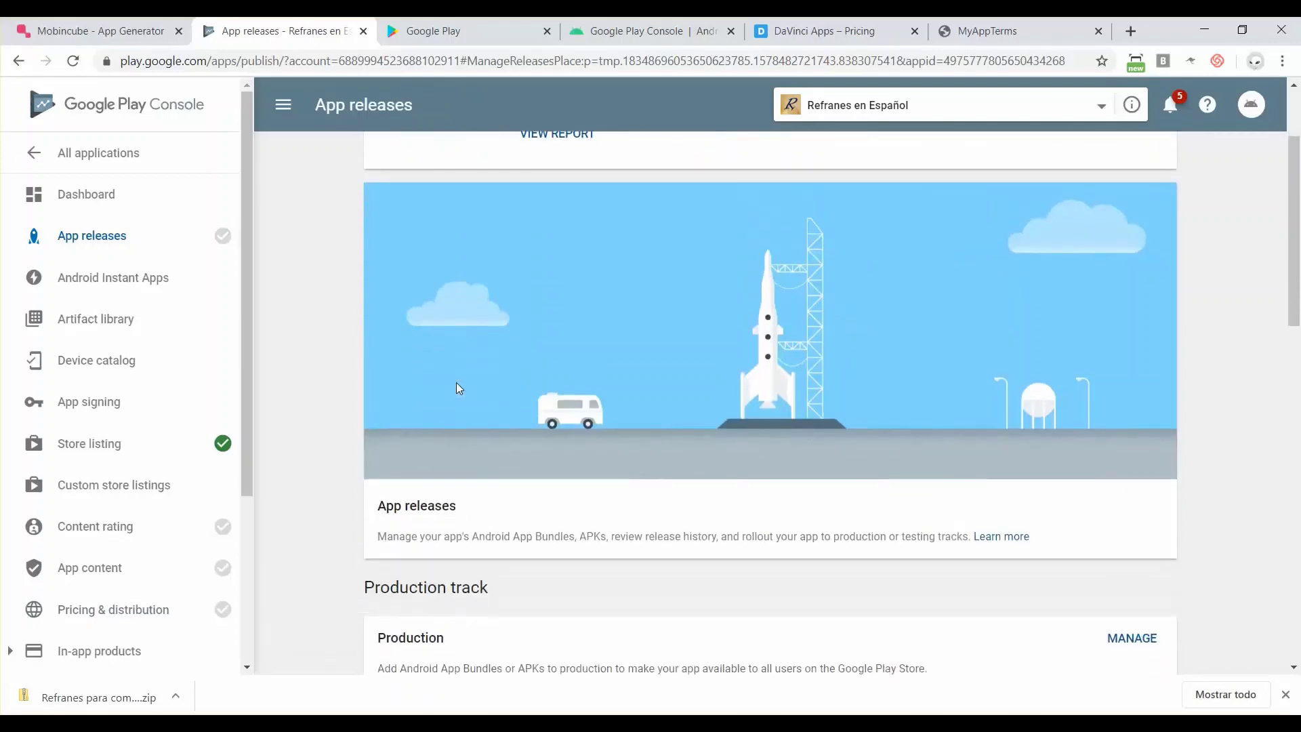
scroll(457, 382, down, 2)
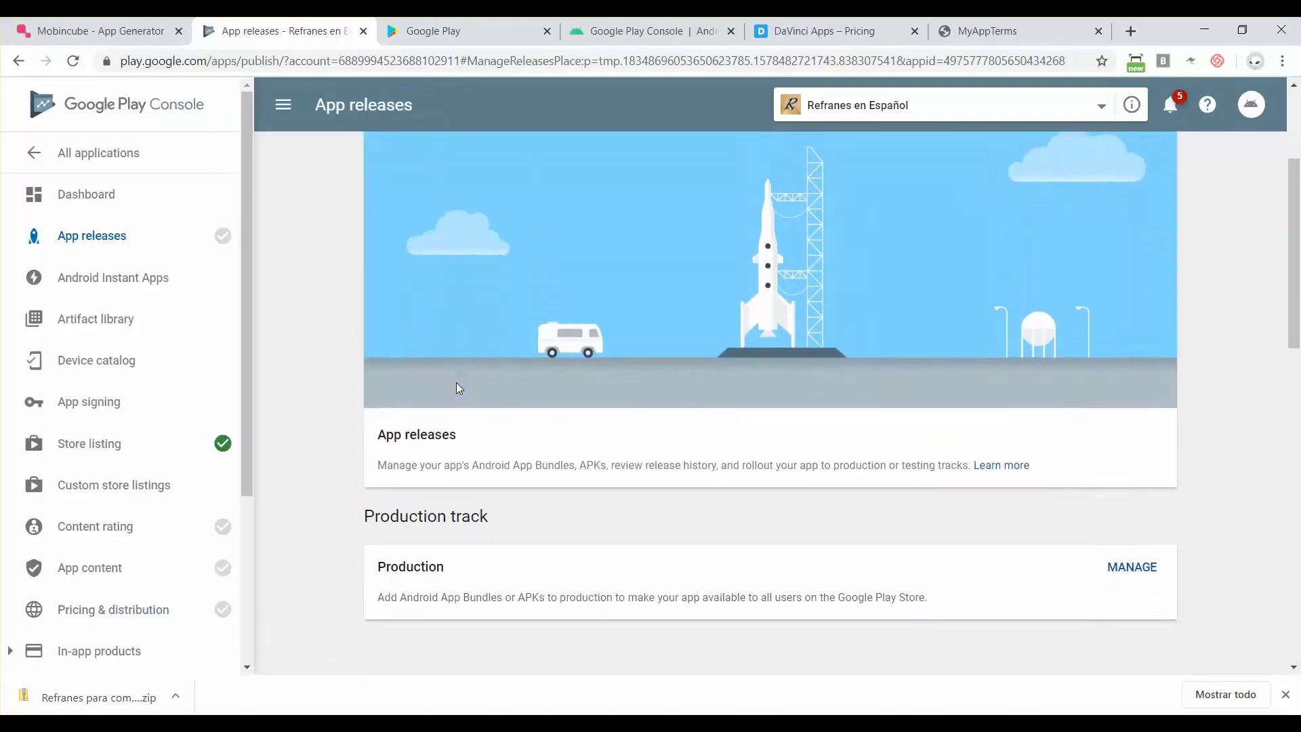
scroll(456, 382, down, 3)
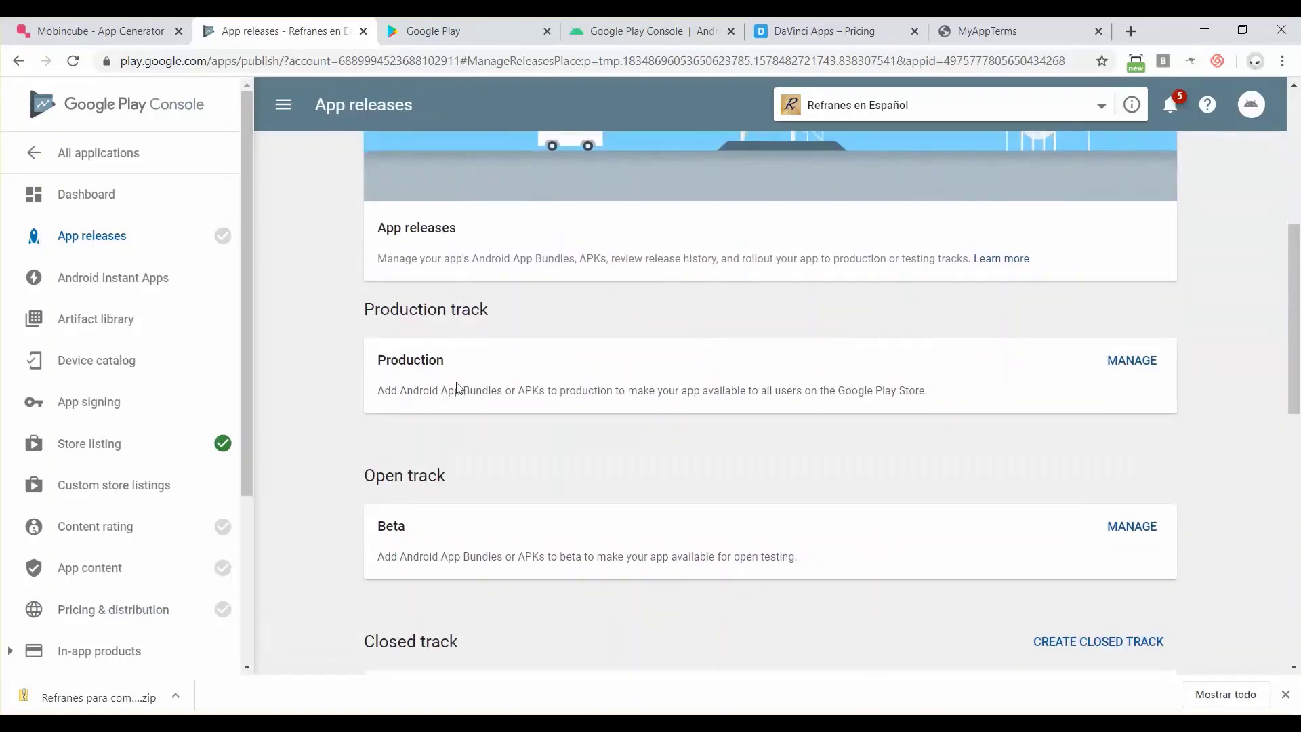
scroll(516, 538, down, 1)
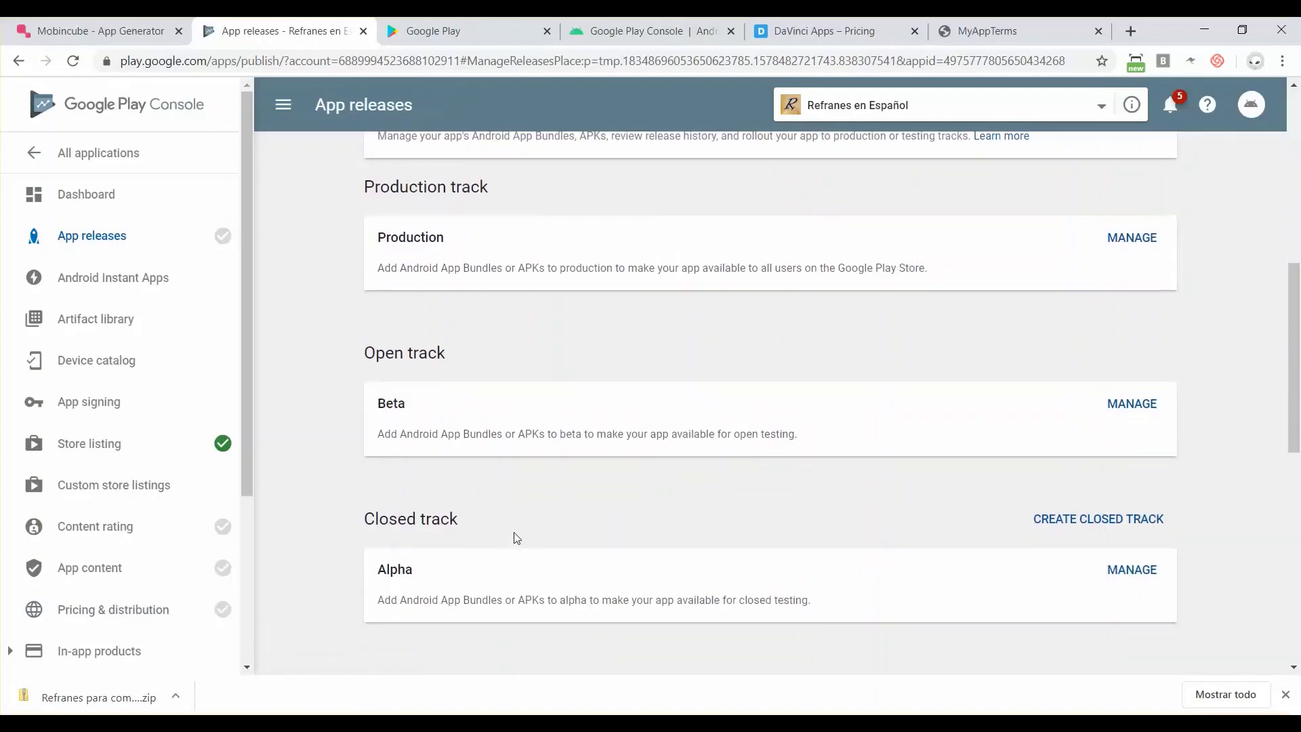
scroll(516, 537, down, 3)
scroll(515, 537, up, 3)
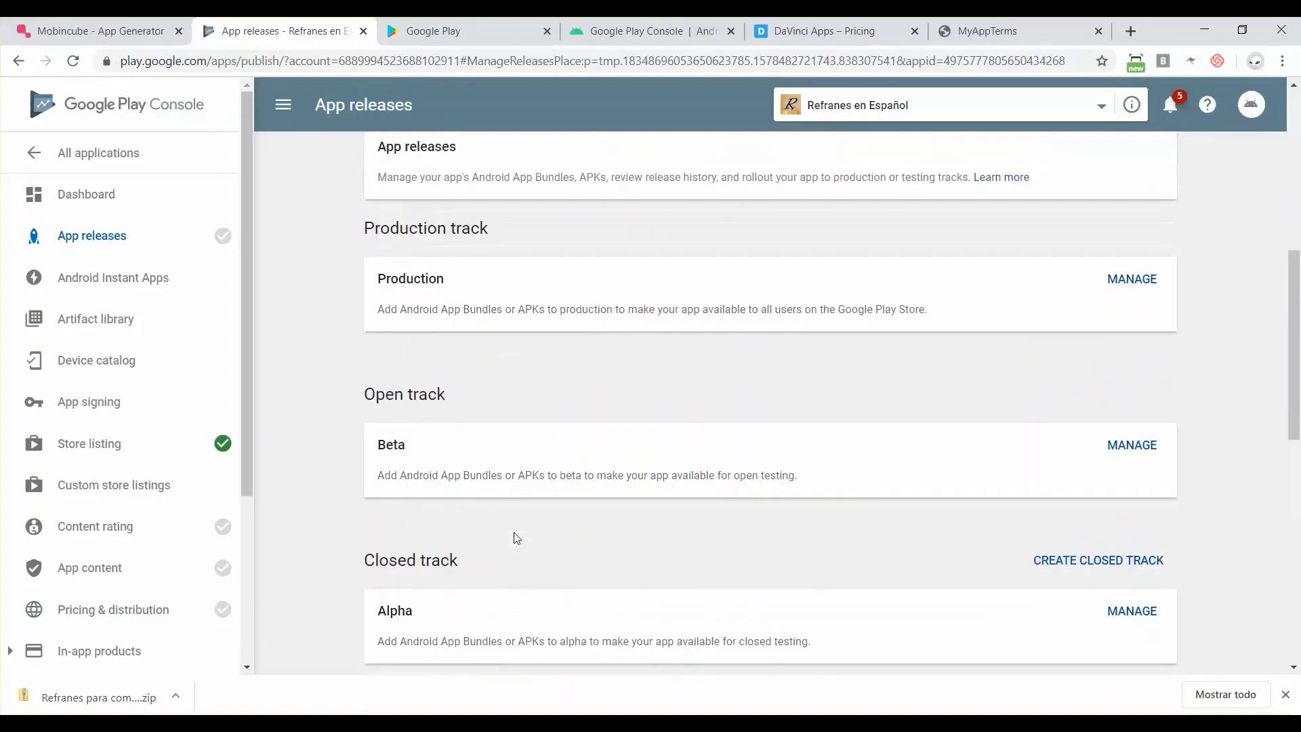
scroll(515, 537, up, 2)
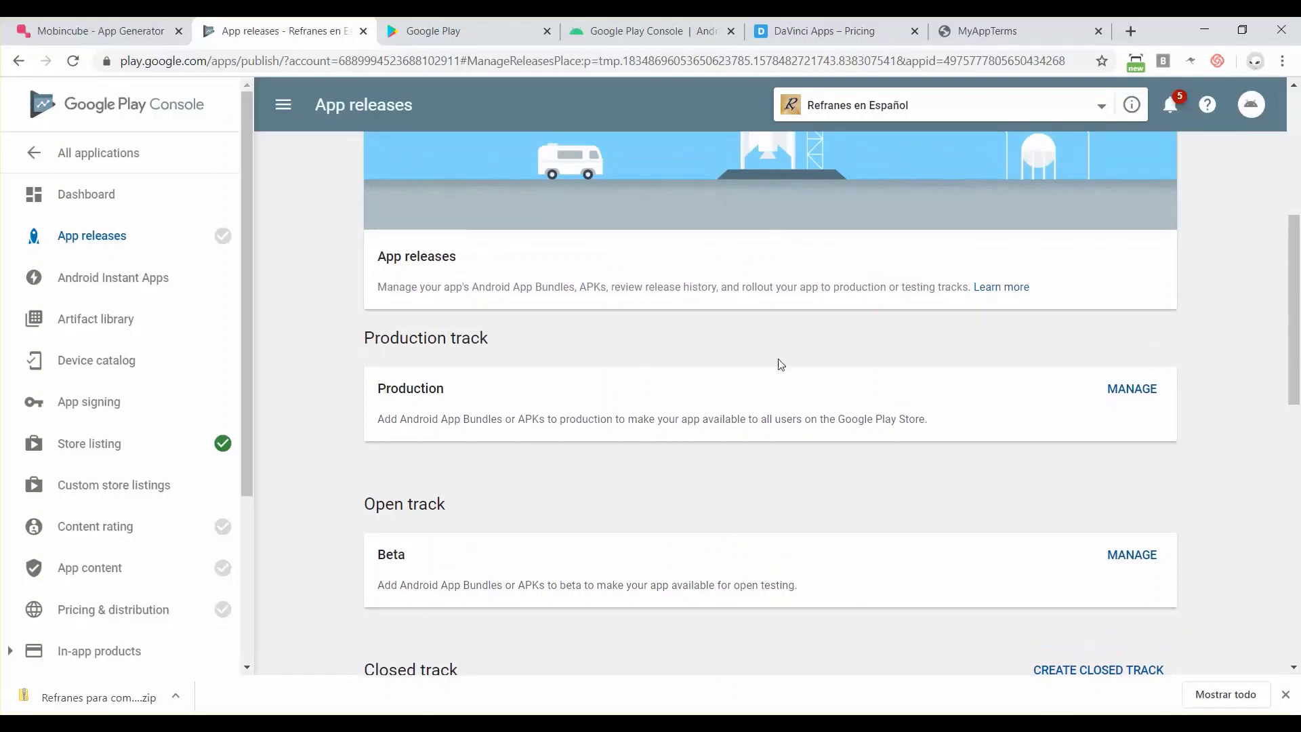
click(1130, 390)
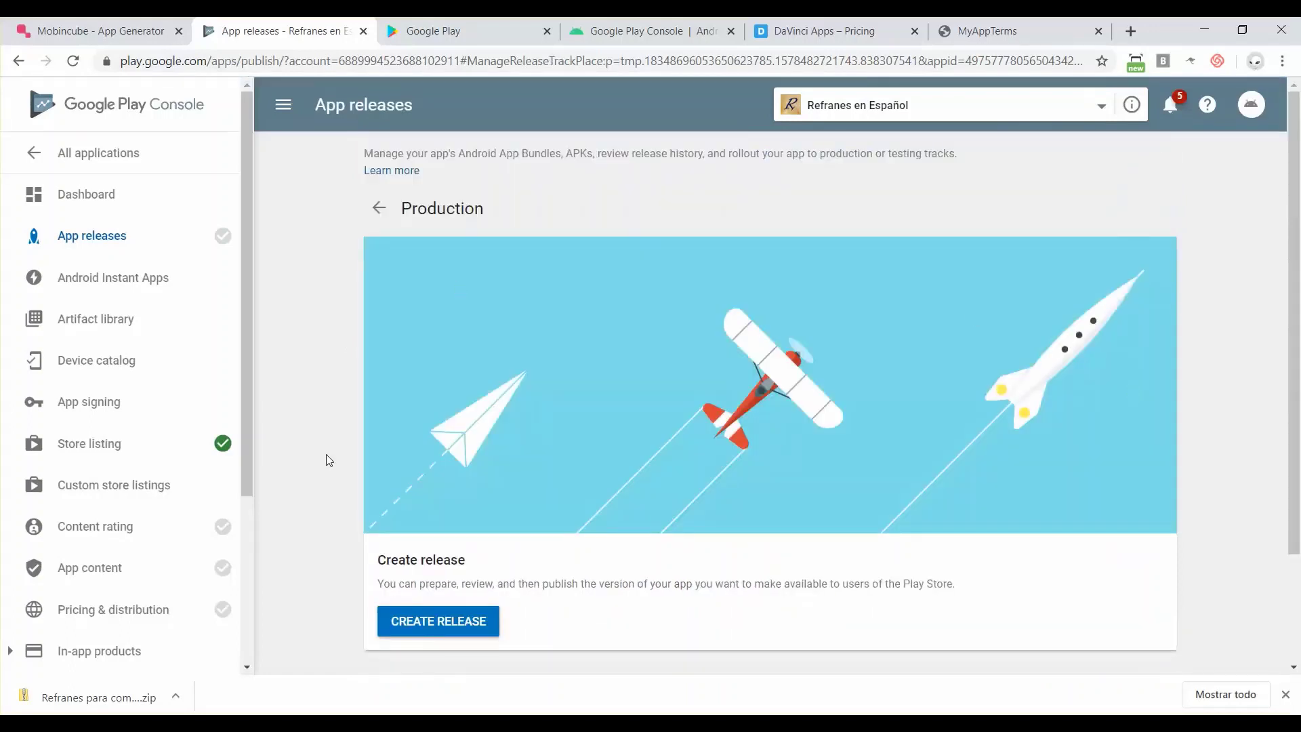
- Create a new release in the production track
scroll(326, 461, down, 2)
scroll(326, 460, up, 1)
scroll(326, 460, up, 1)
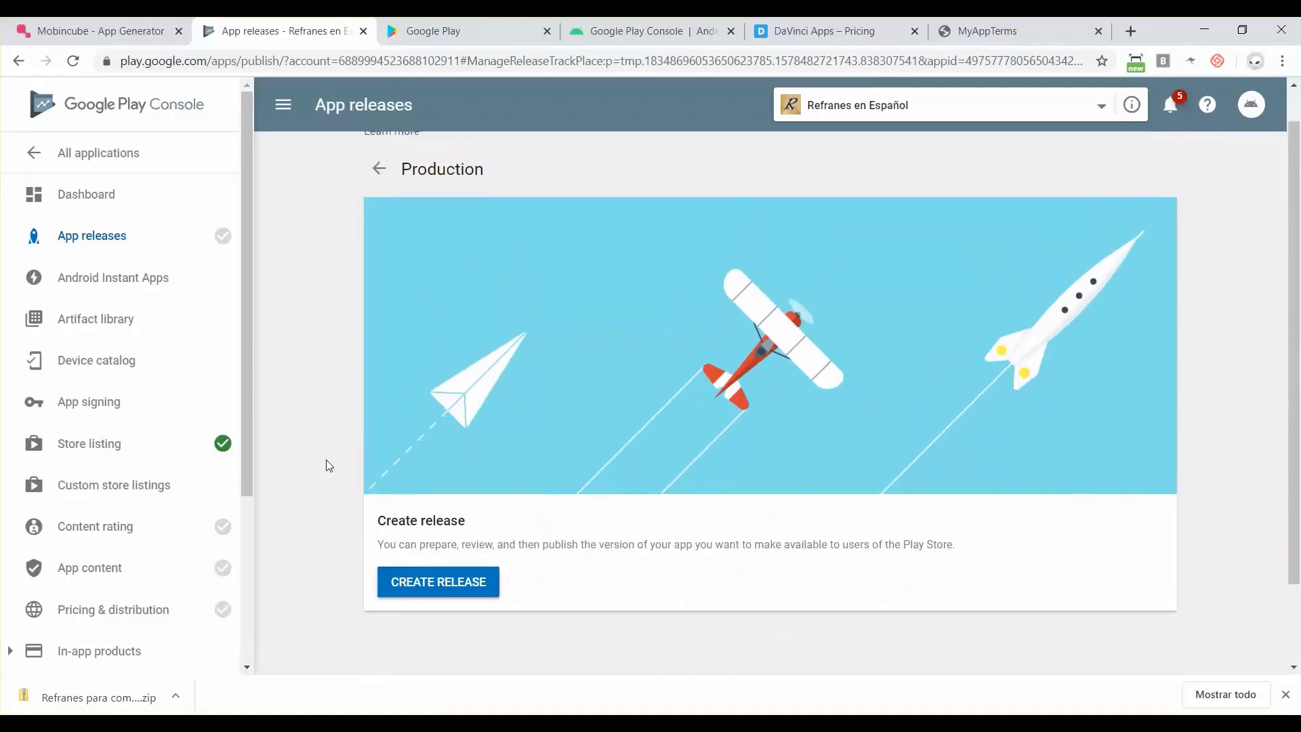
click(434, 585)
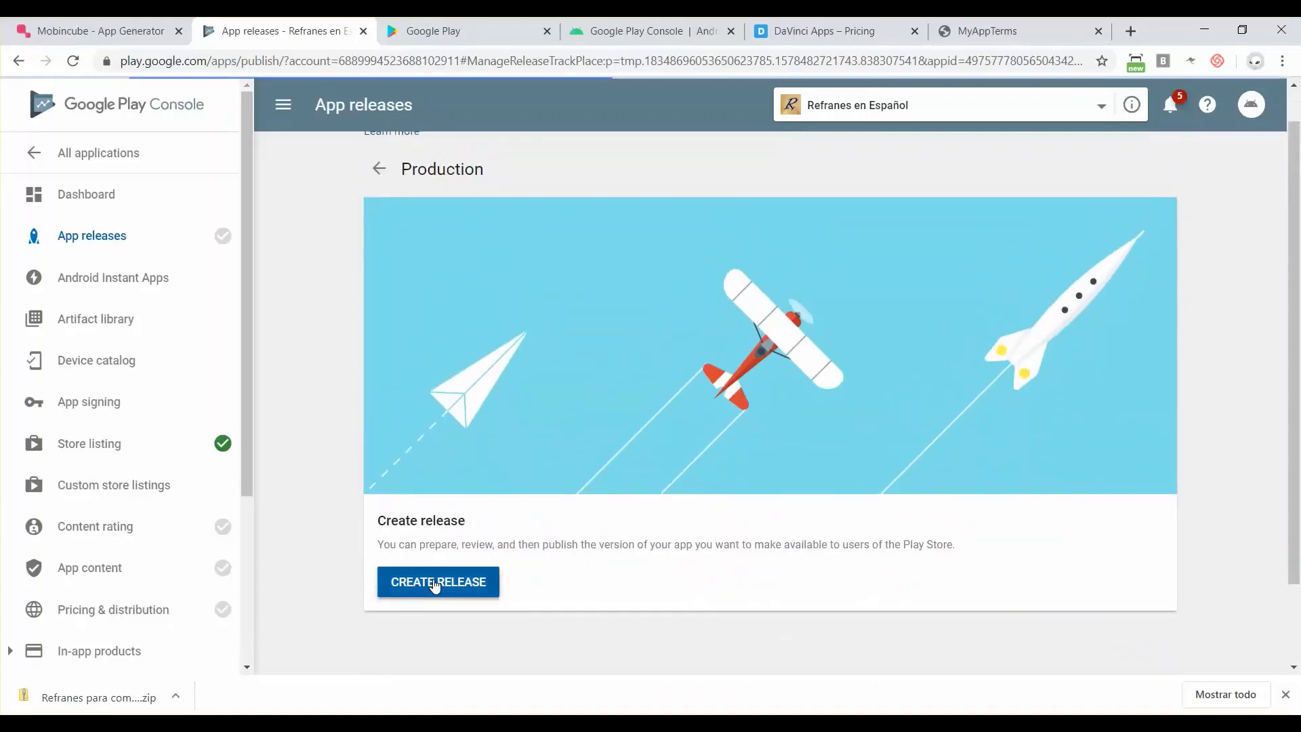
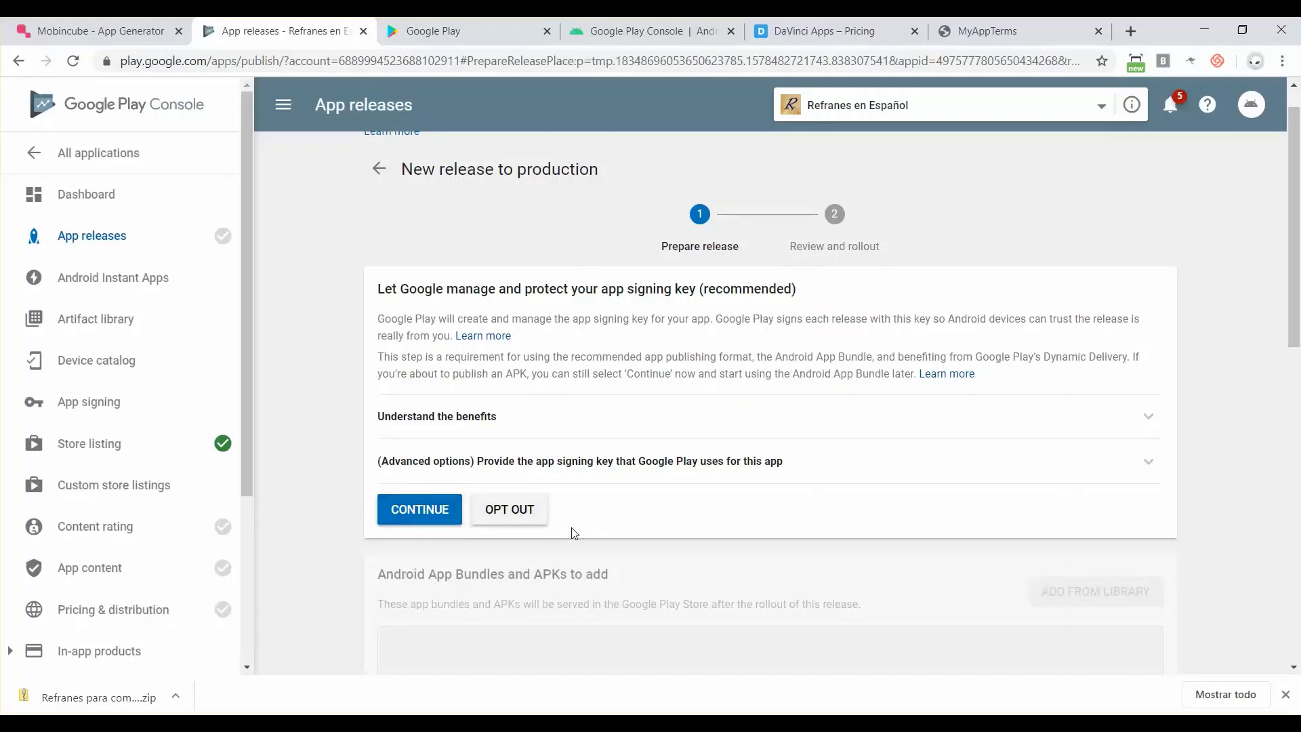
- Opt out of Google managing the app signing key, confirm the choice, and upload QRA8V.apk to the release
click(506, 512)
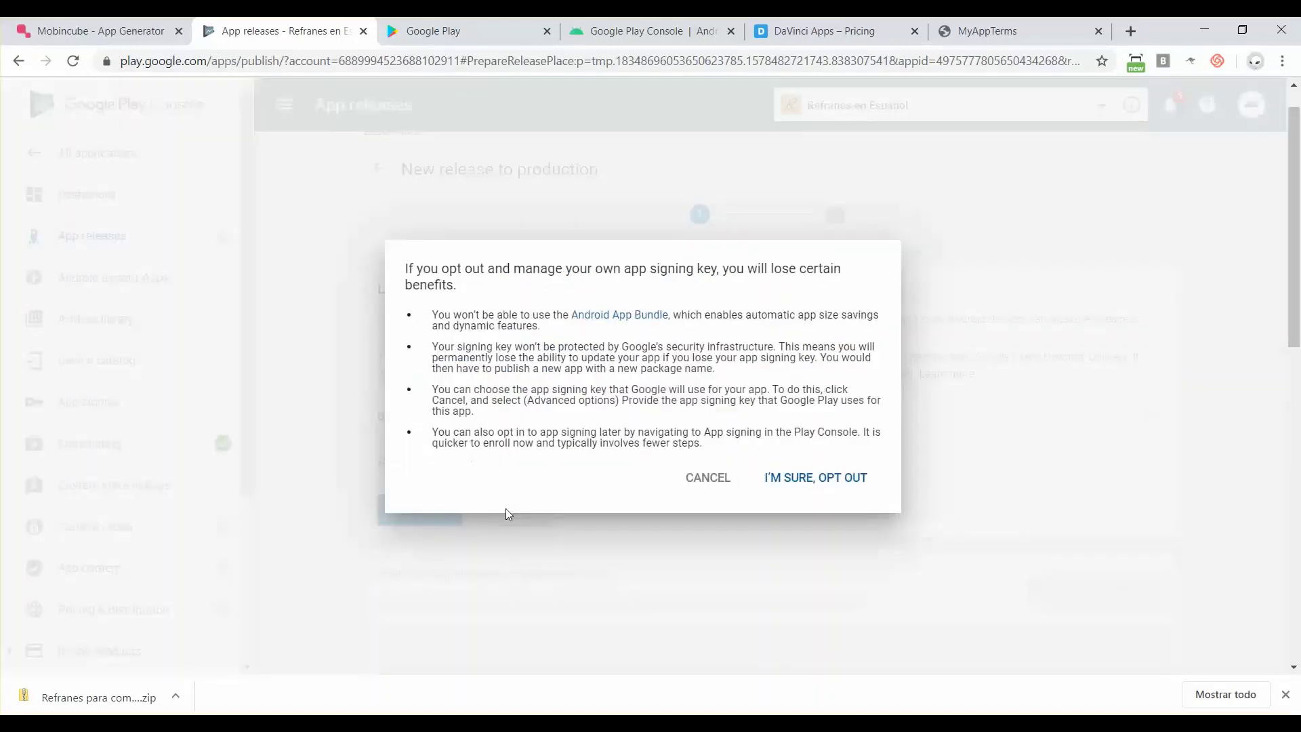
click(822, 479)
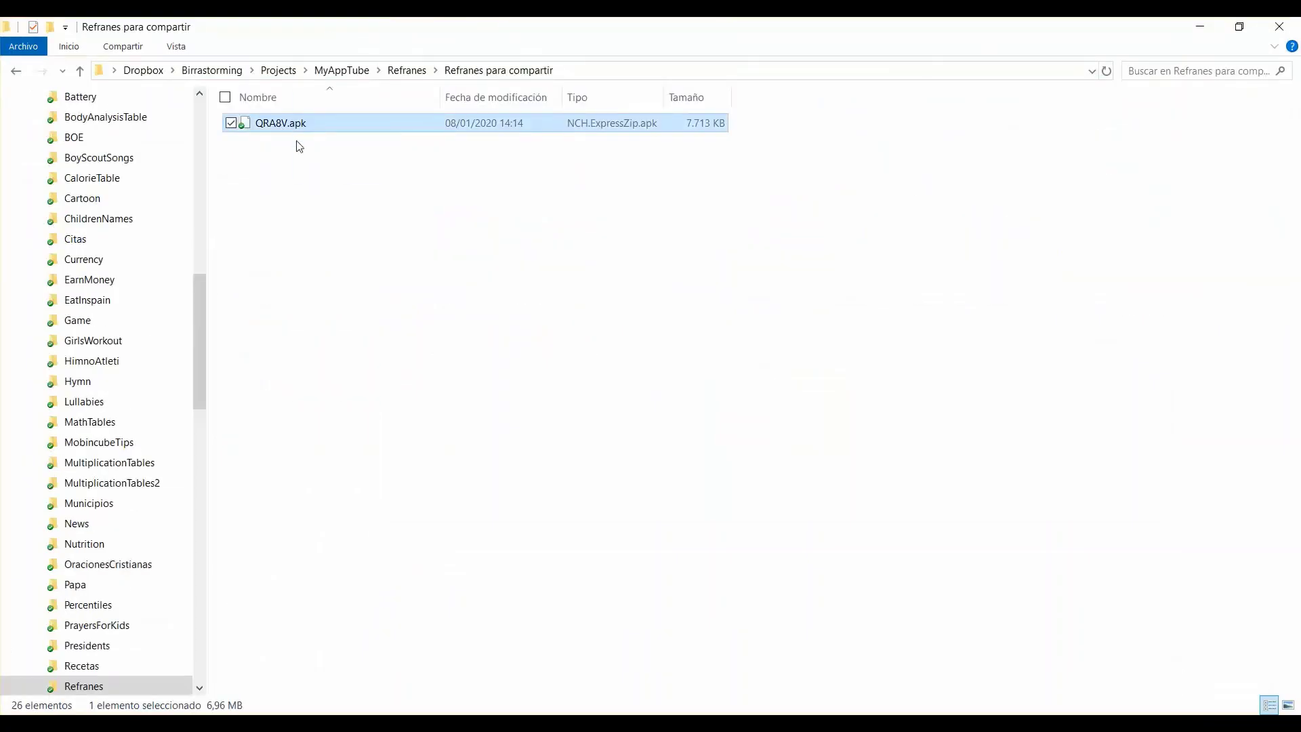
drag(284, 123, 560, 507)
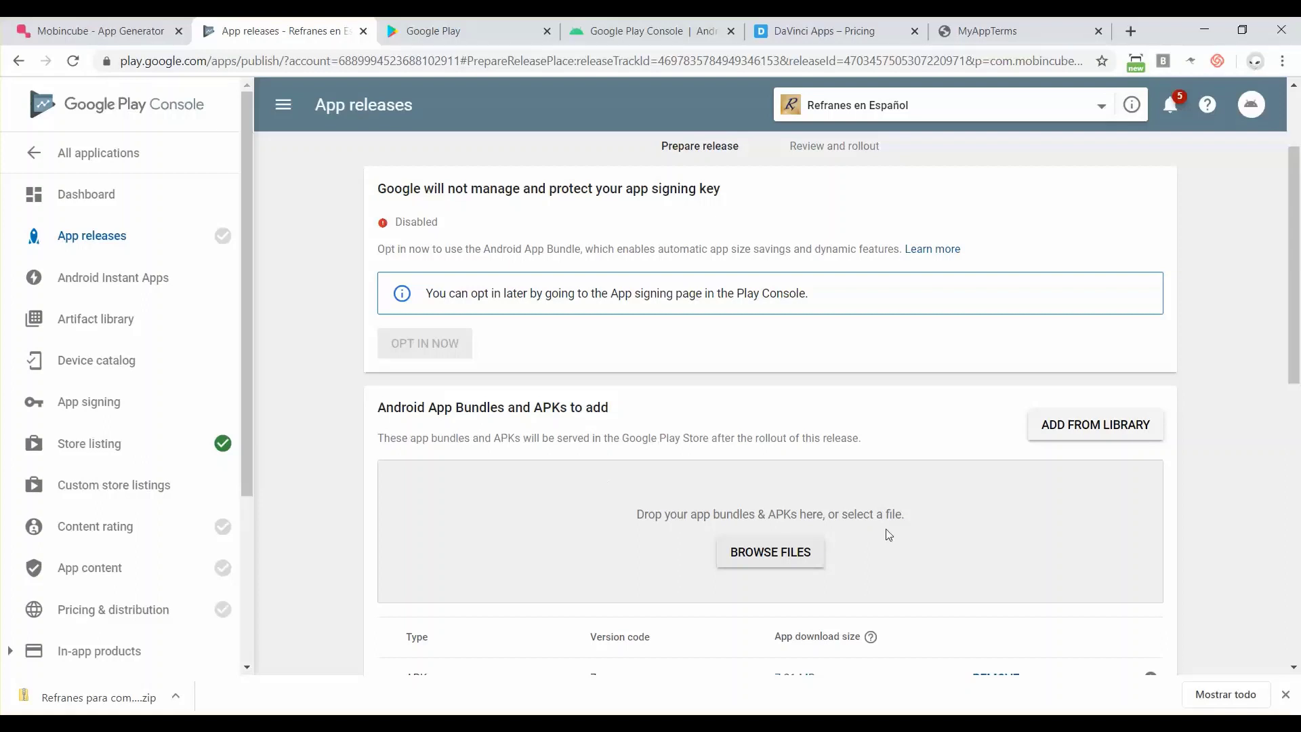
- Check the uploaded APK and the release name, and replace the es-ES release notes placeholder with "Our first release!"
scroll(885, 528, down, 2)
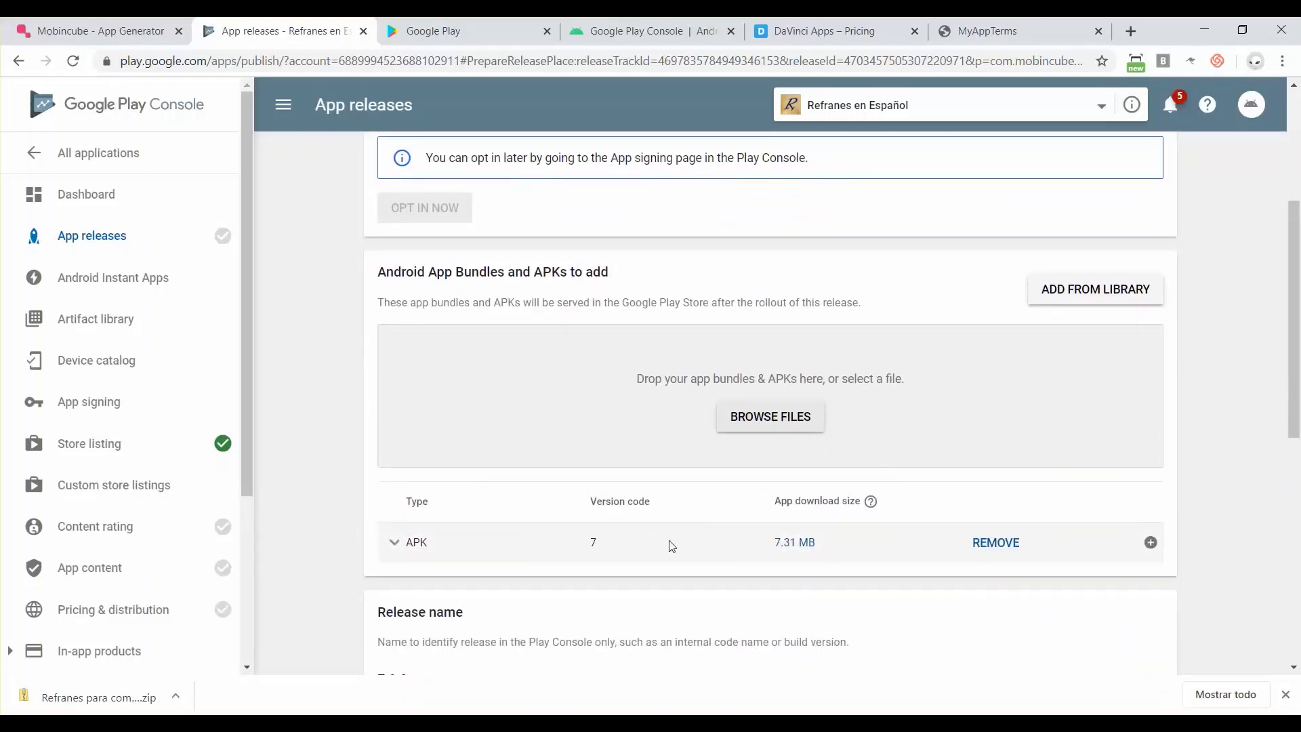
scroll(671, 544, down, 3)
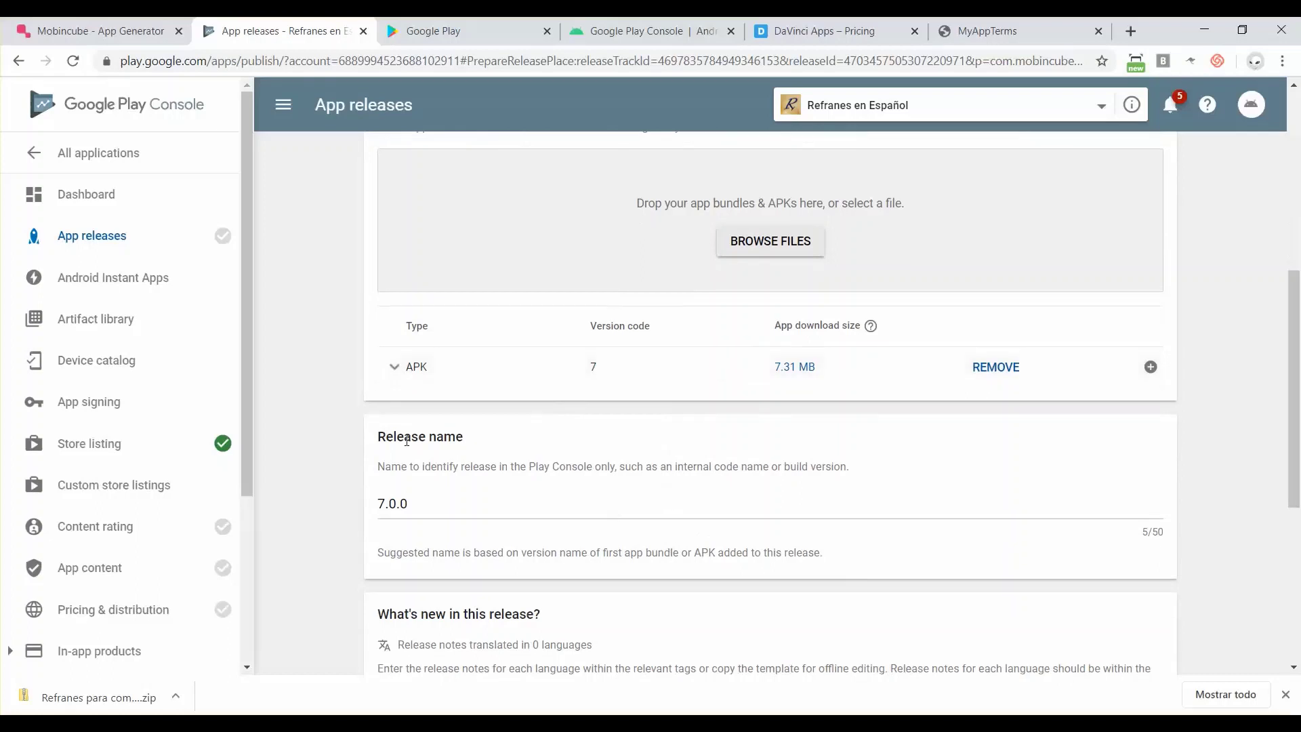
scroll(565, 503, down, 3)
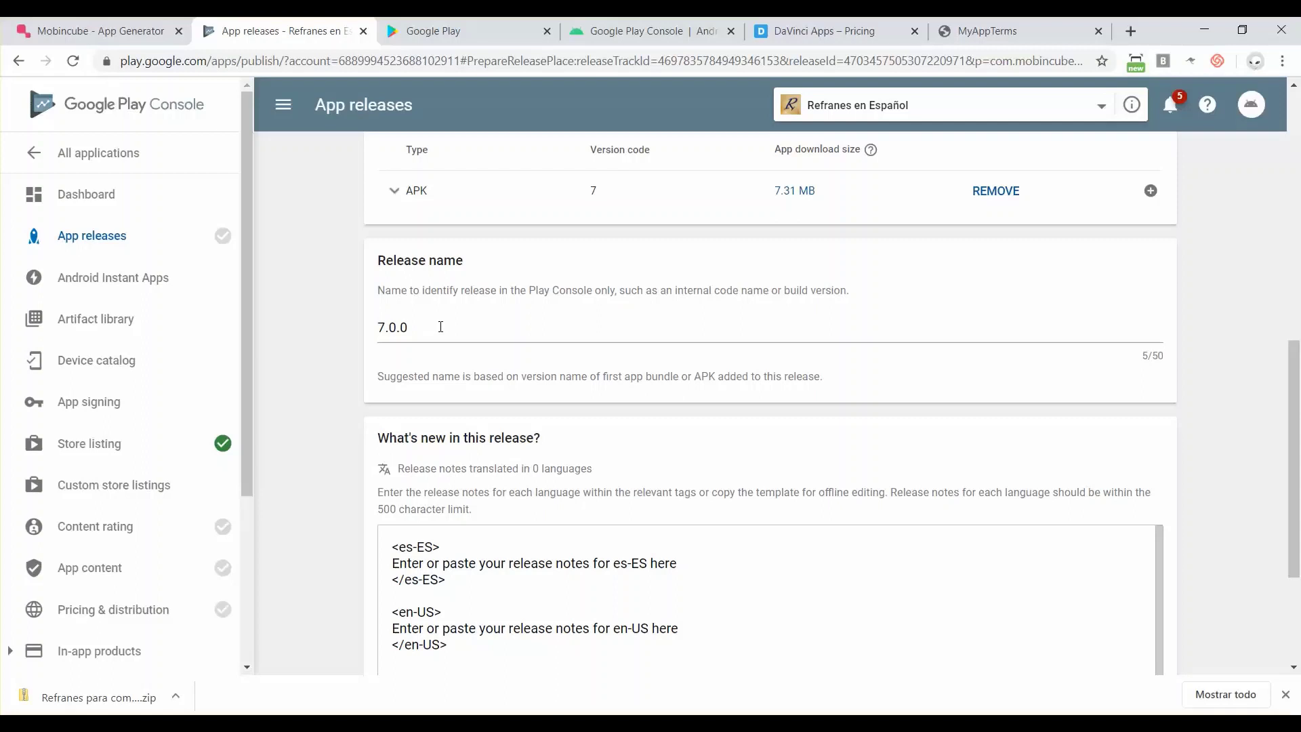
scroll(519, 578, down, 1)
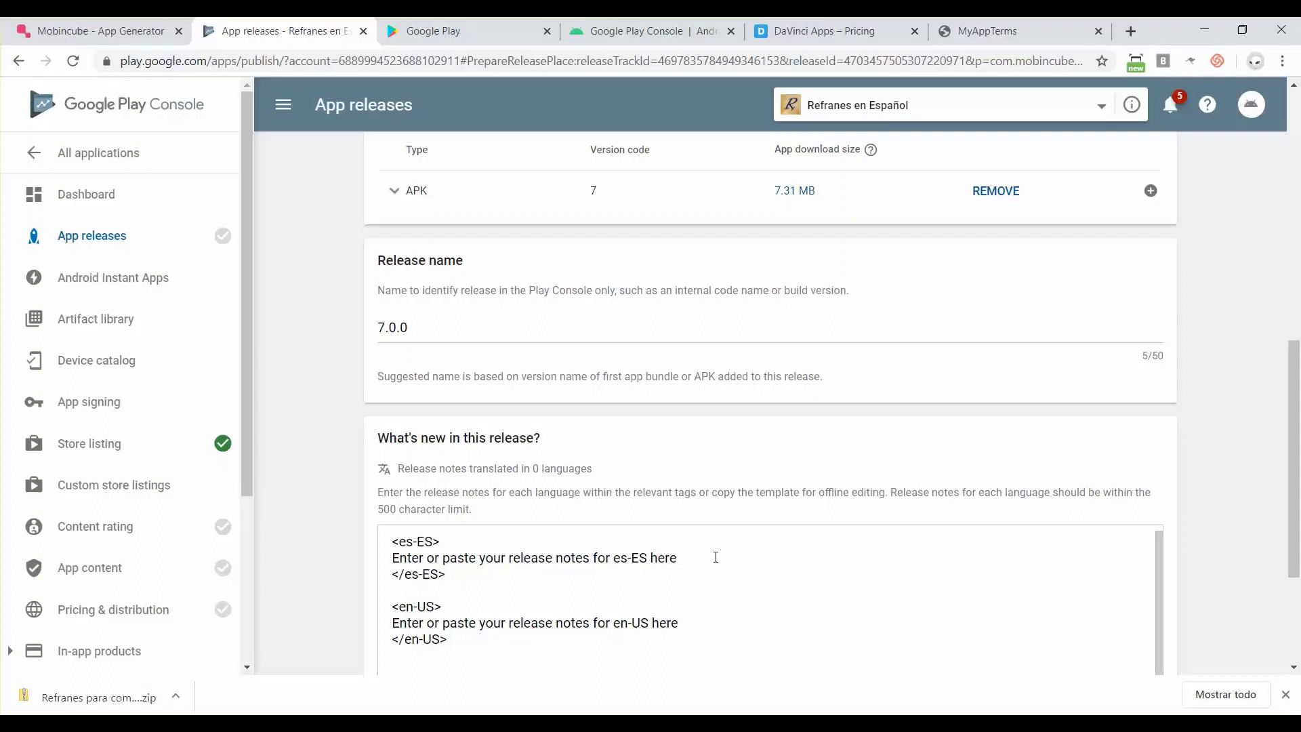
drag(714, 557, 380, 558)
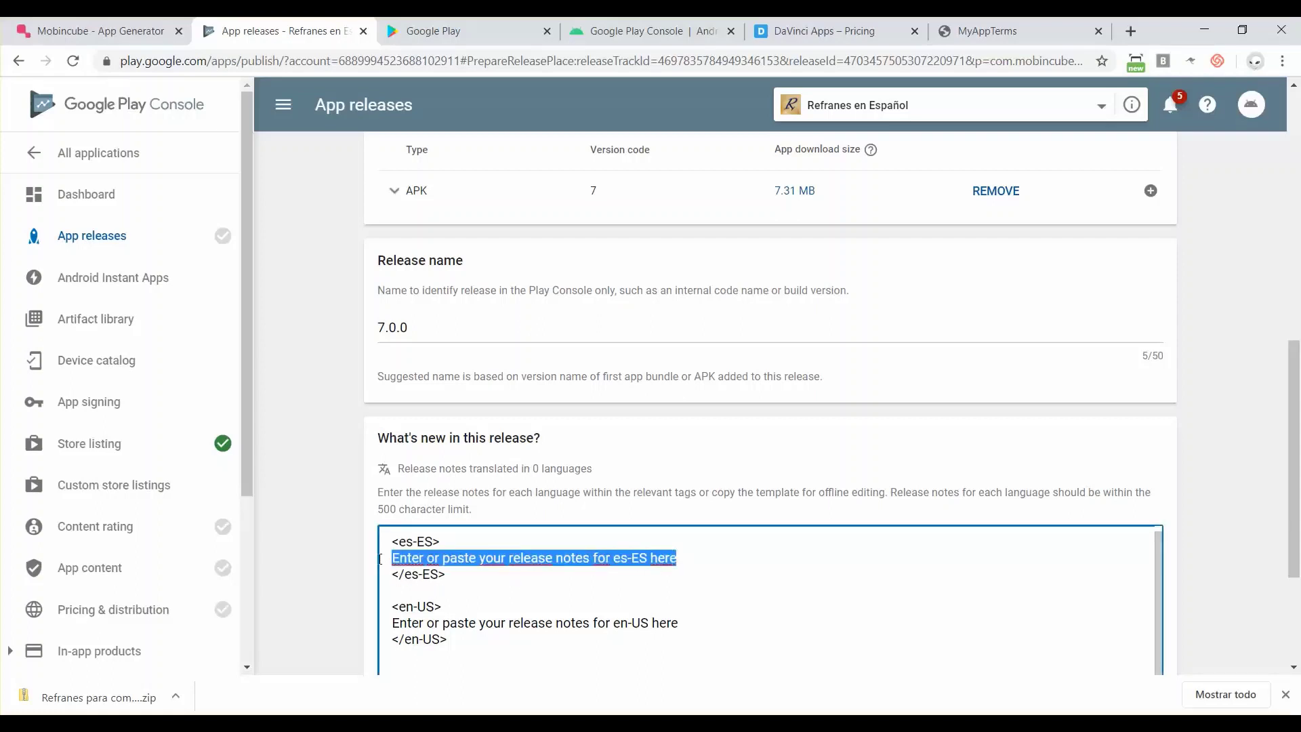
text(Our p)
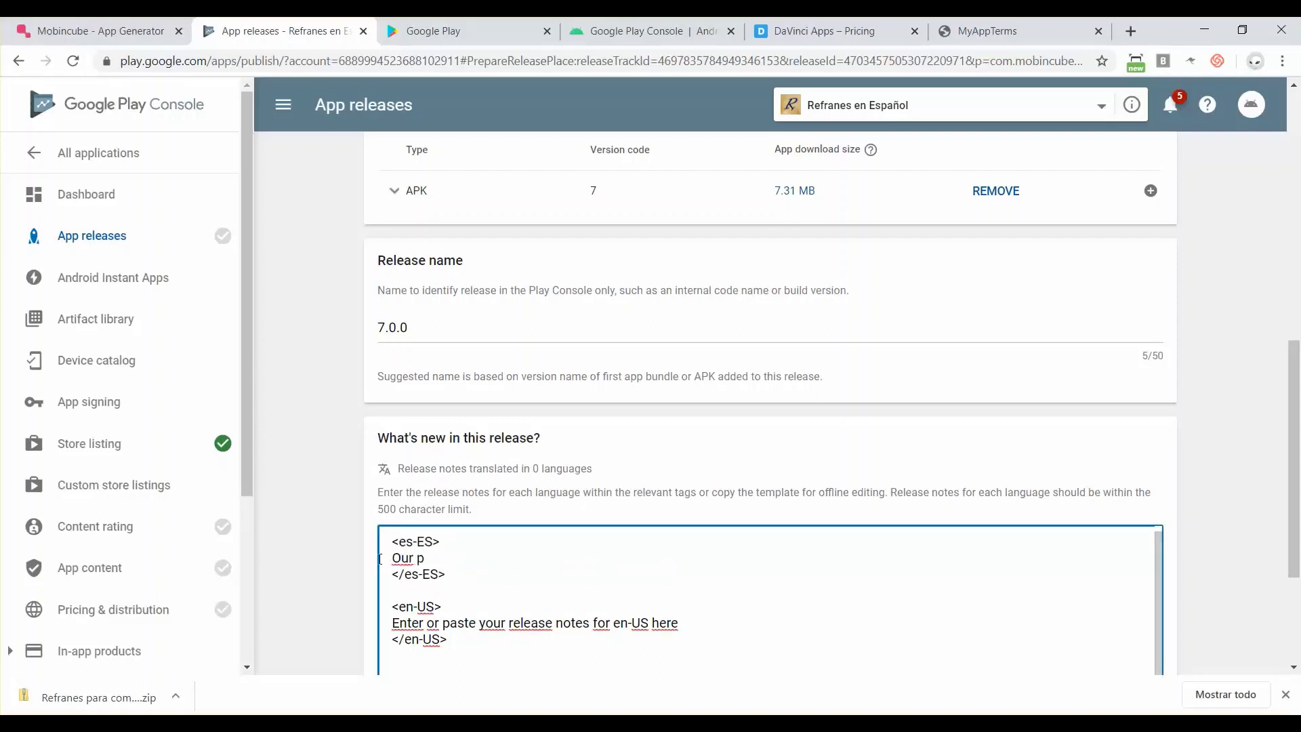
key(BackSpace)
text(first release!)
- Replace the en-US release notes placeholder with "Primera versión"
click(699, 630)
key(shift+Home)
key(shift+Up)
click(701, 630)
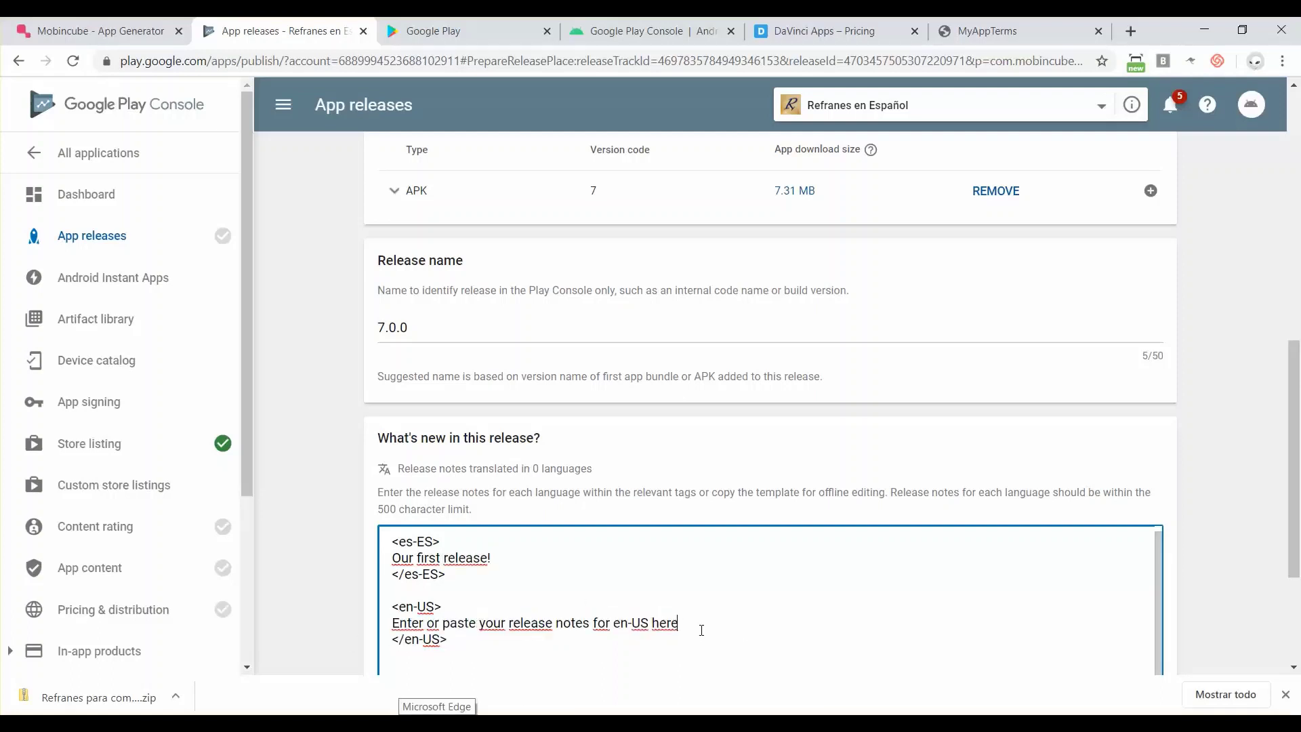
drag(693, 623, 357, 633)
text(Primera versión)
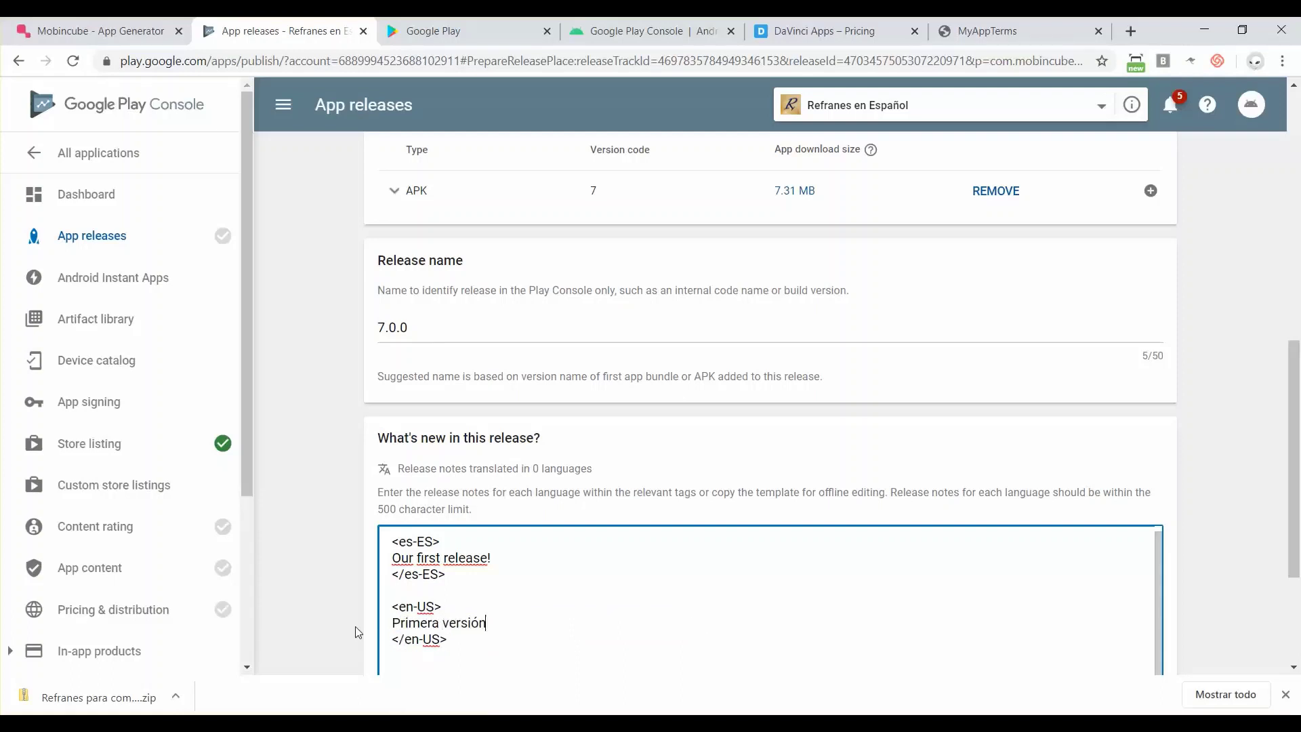
- Save the production release, look it over once more and proceed to its review and rollout stage
scroll(357, 632, down, 3)
scroll(355, 626, up, 1)
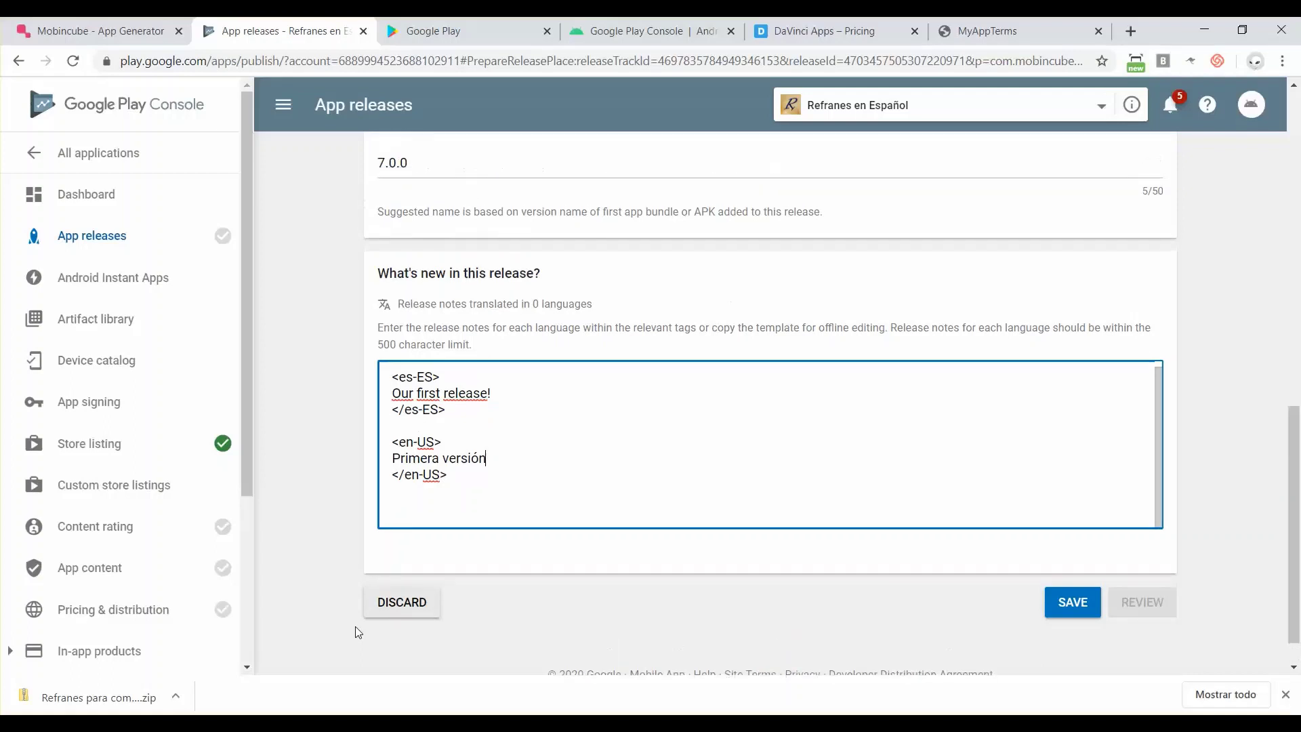
click(1061, 605)
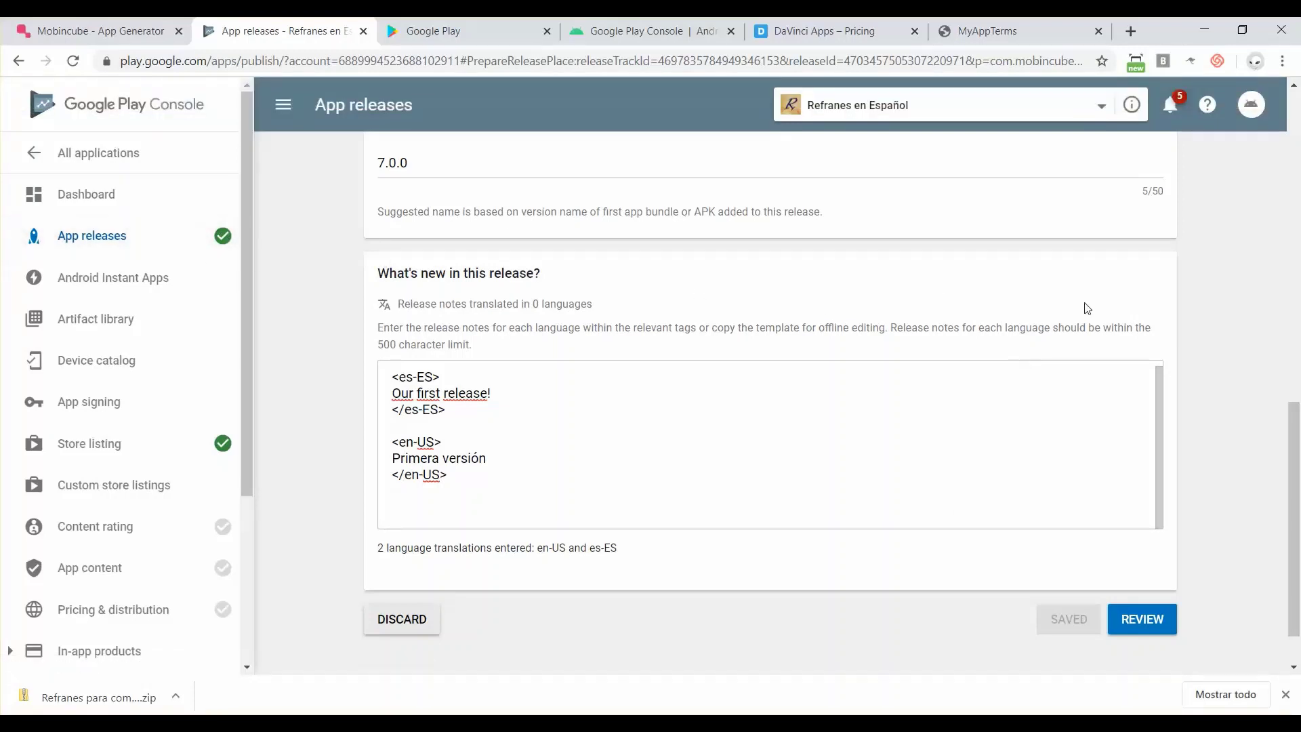
scroll(1005, 362, up, 1)
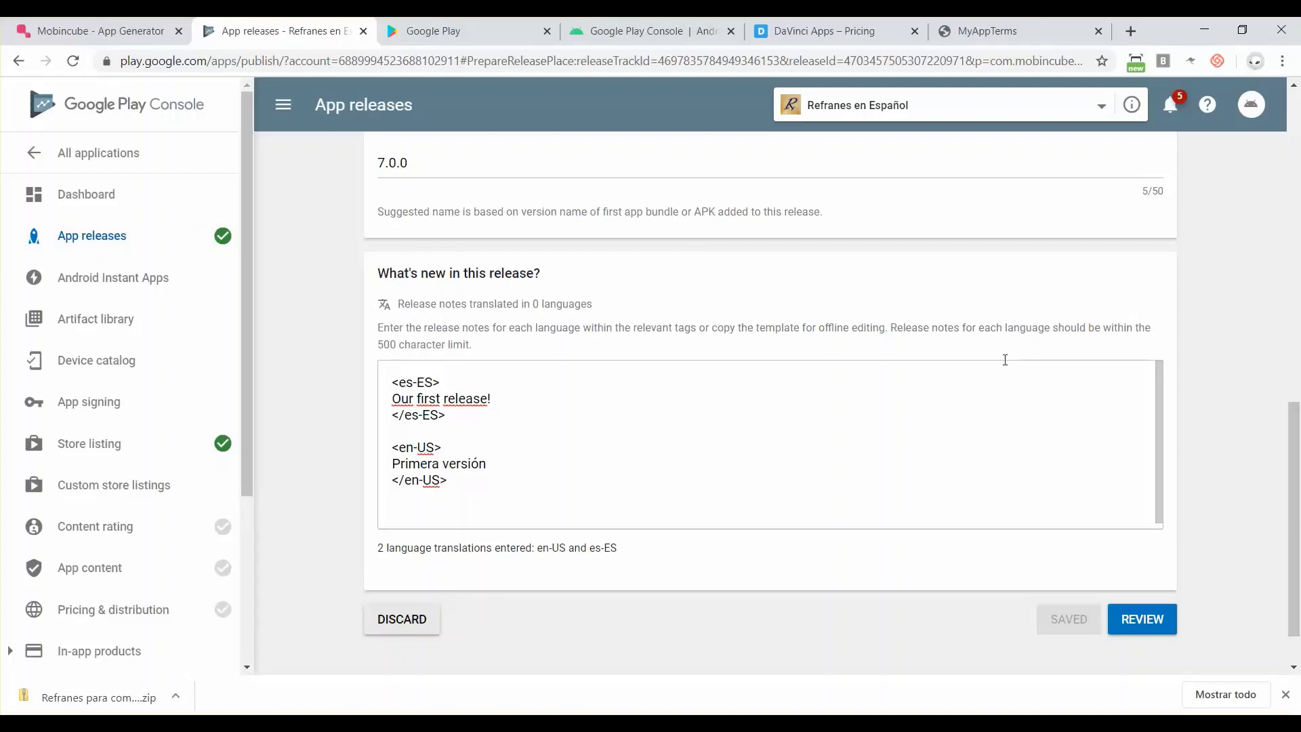
scroll(1218, 350, up, 10)
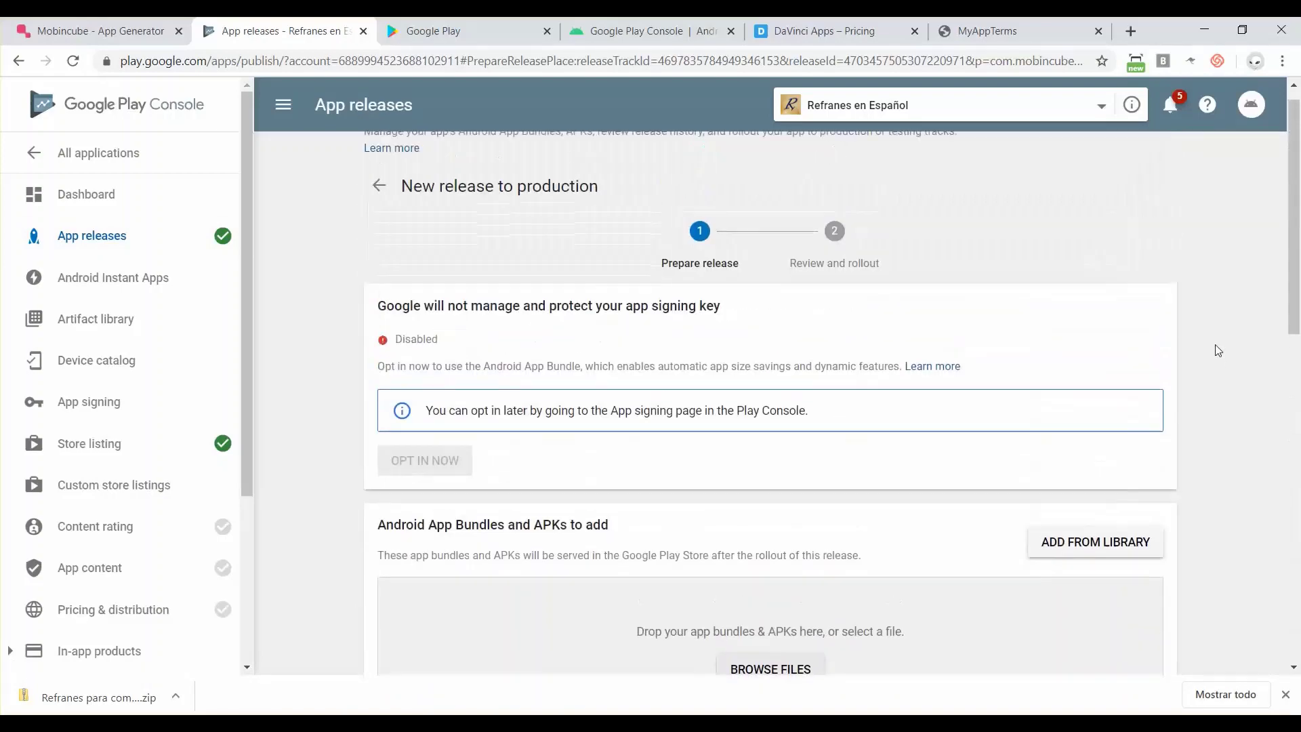
scroll(1218, 350, down, 15)
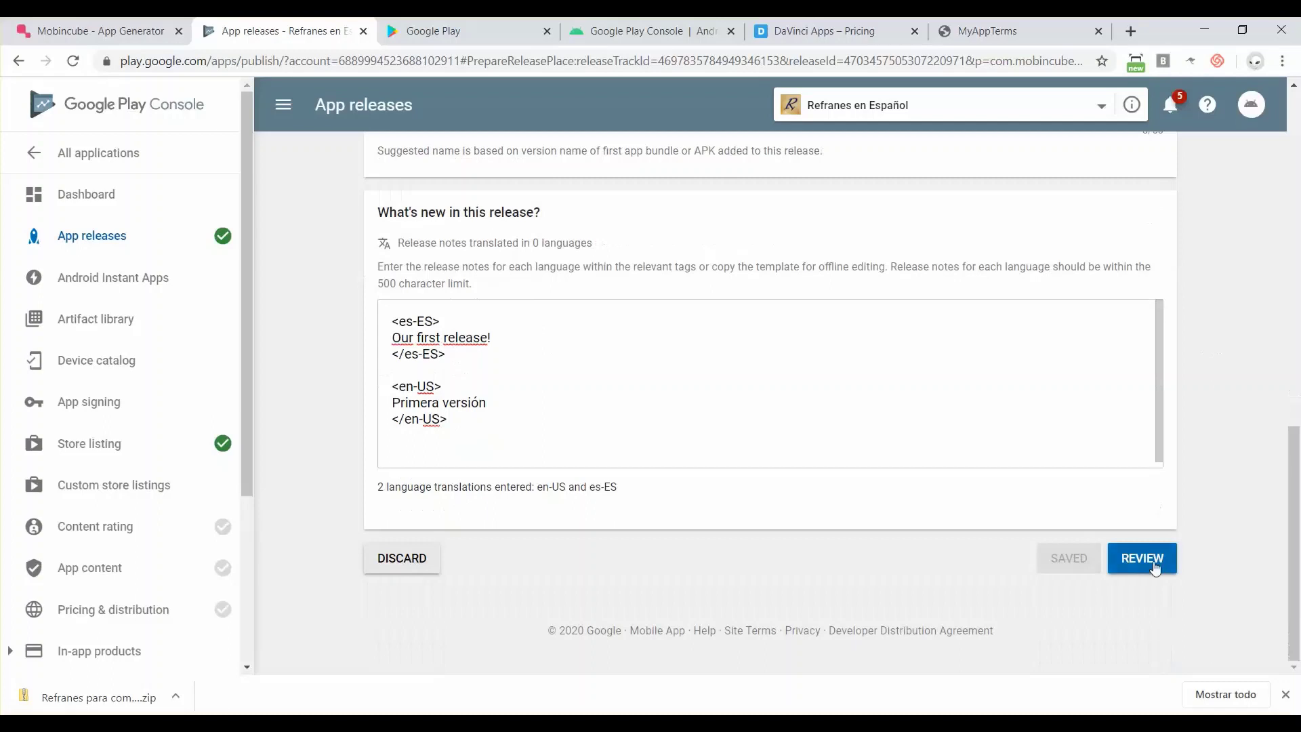
click(1154, 567)
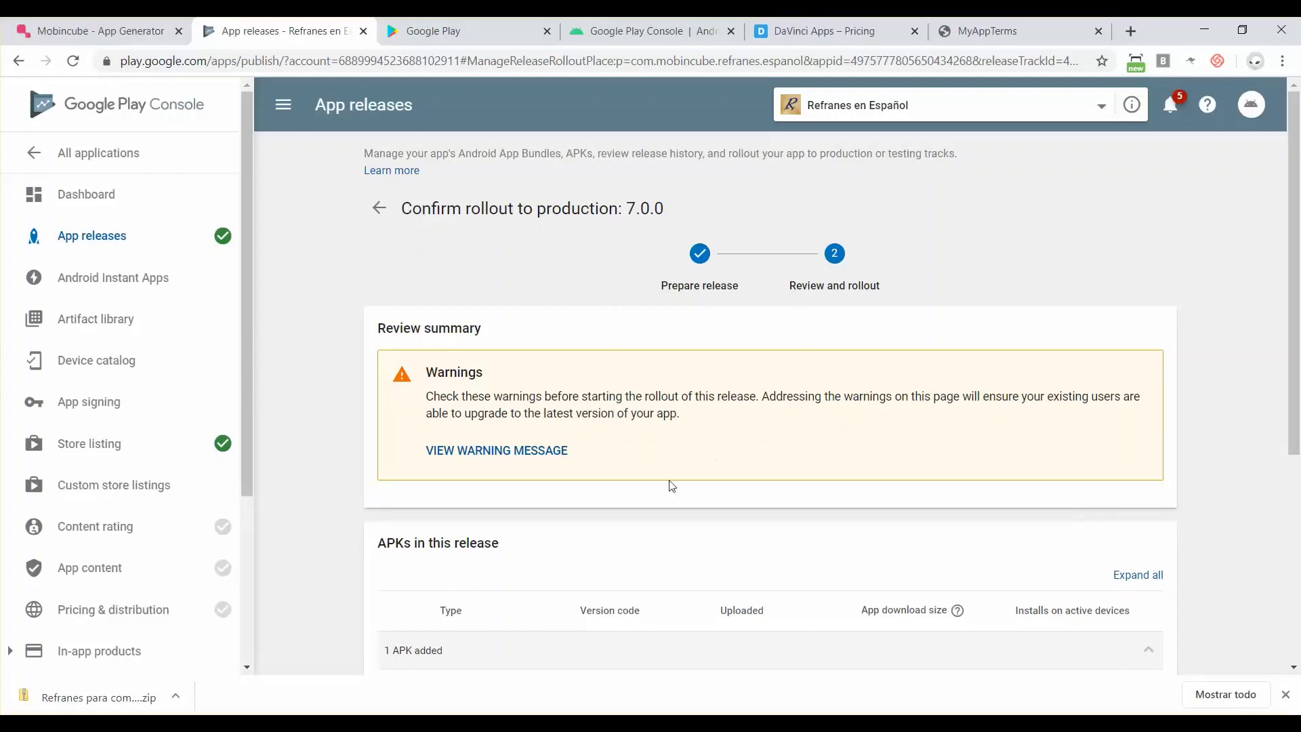
- Read the warning message for the APK in production release 7.0.0 and check the rest of the rollout summary
scroll(672, 486, down, 1)
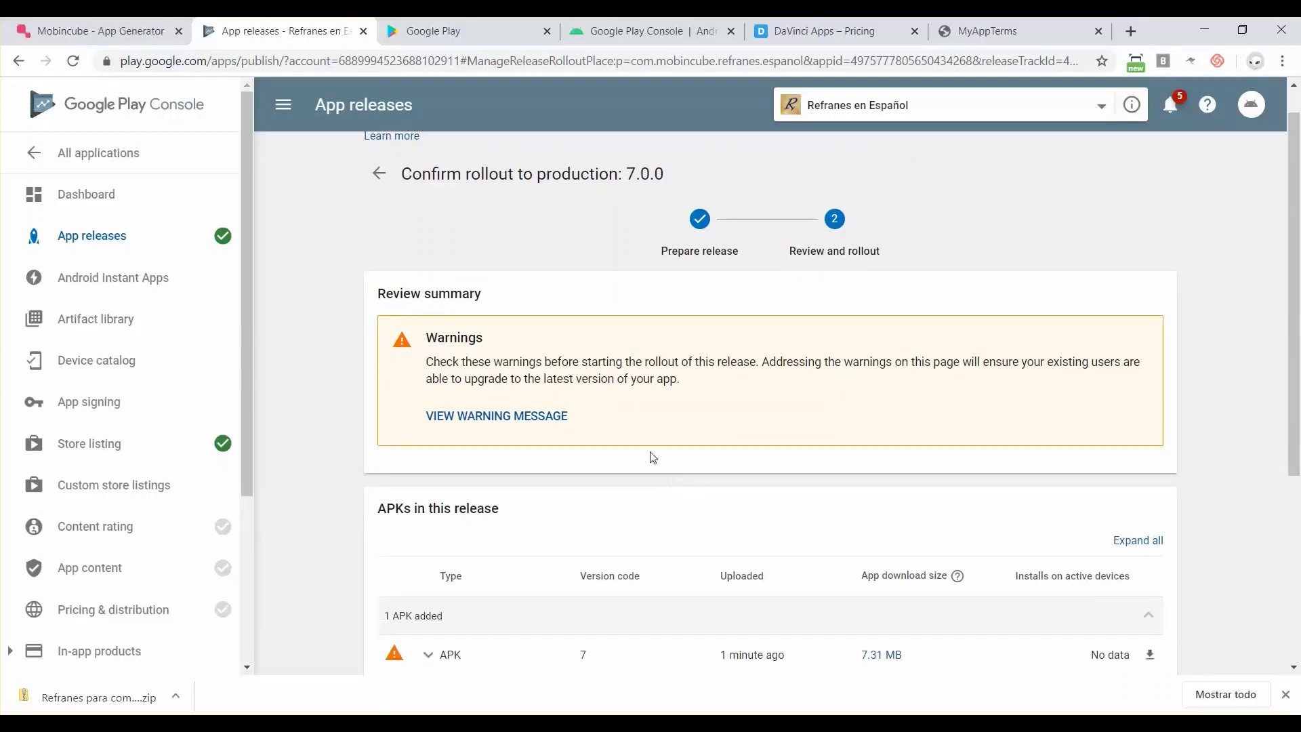
click(494, 424)
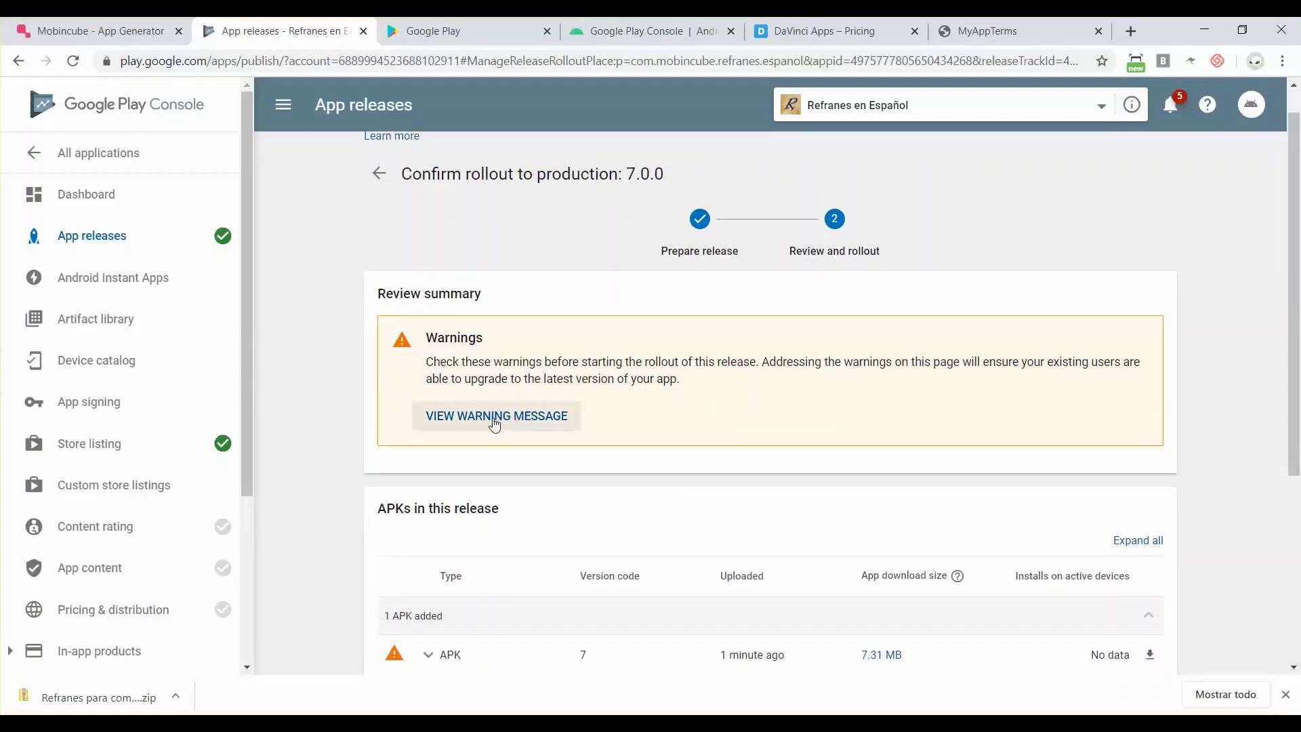
scroll(494, 424, down, 2)
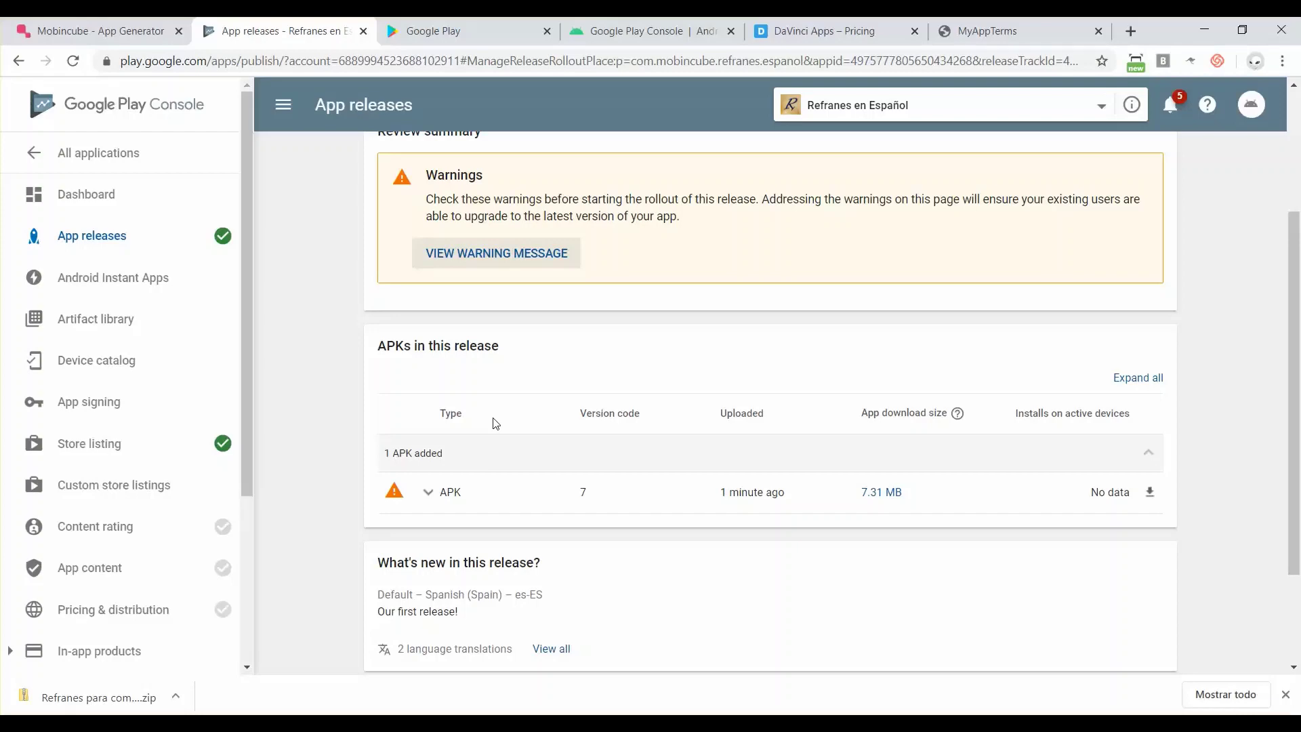
scroll(494, 423, down, 2)
scroll(493, 424, up, 2)
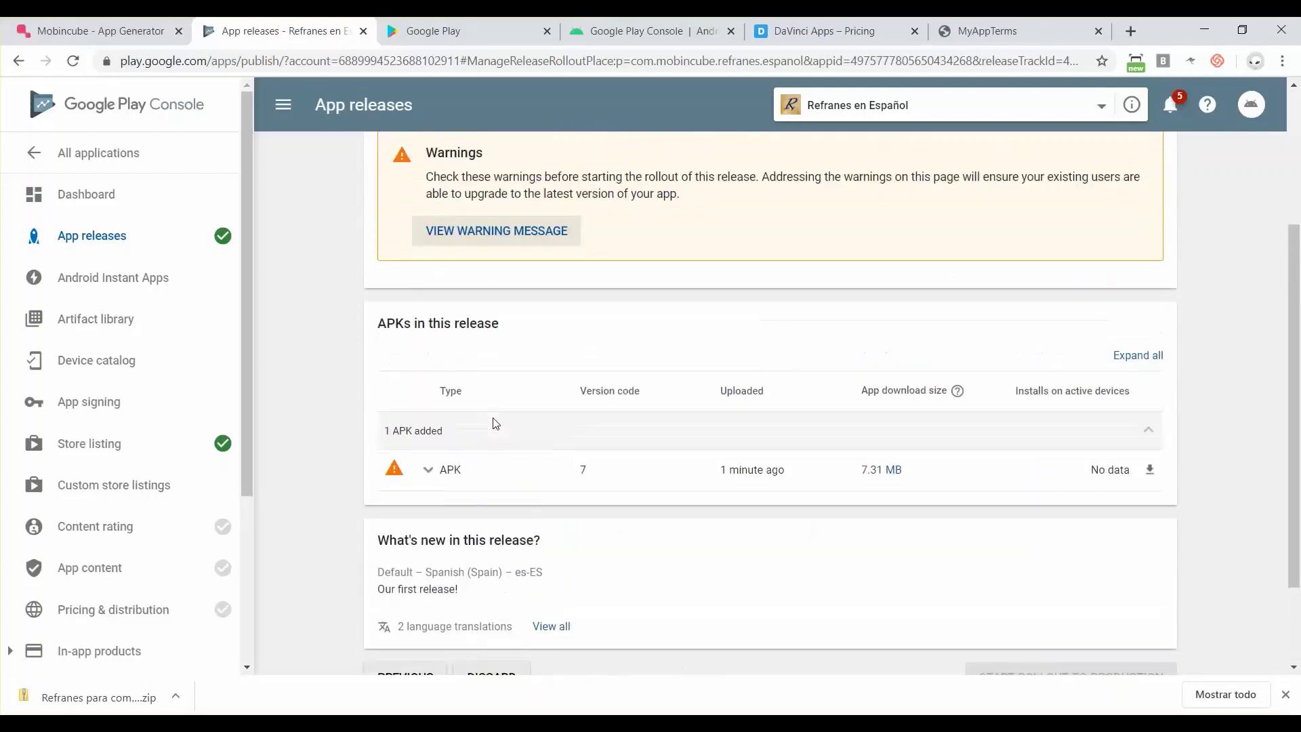
click(481, 280)
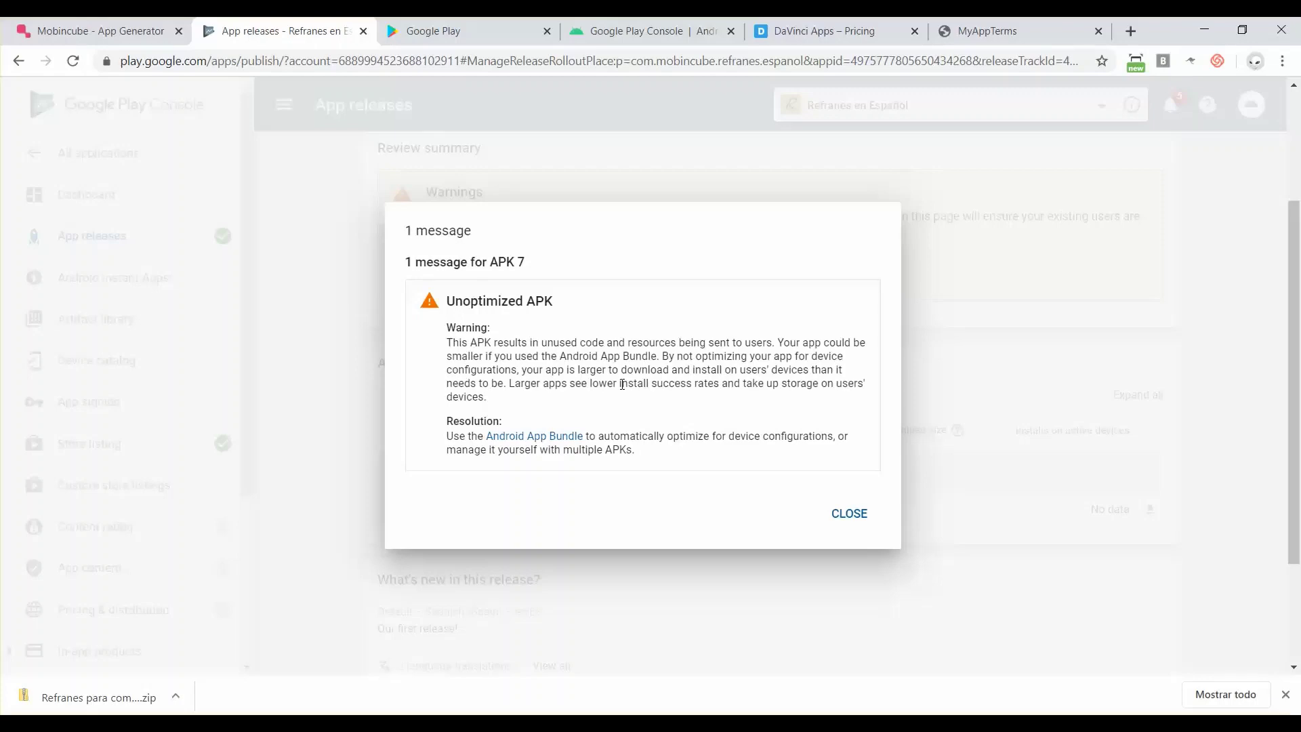
click(849, 513)
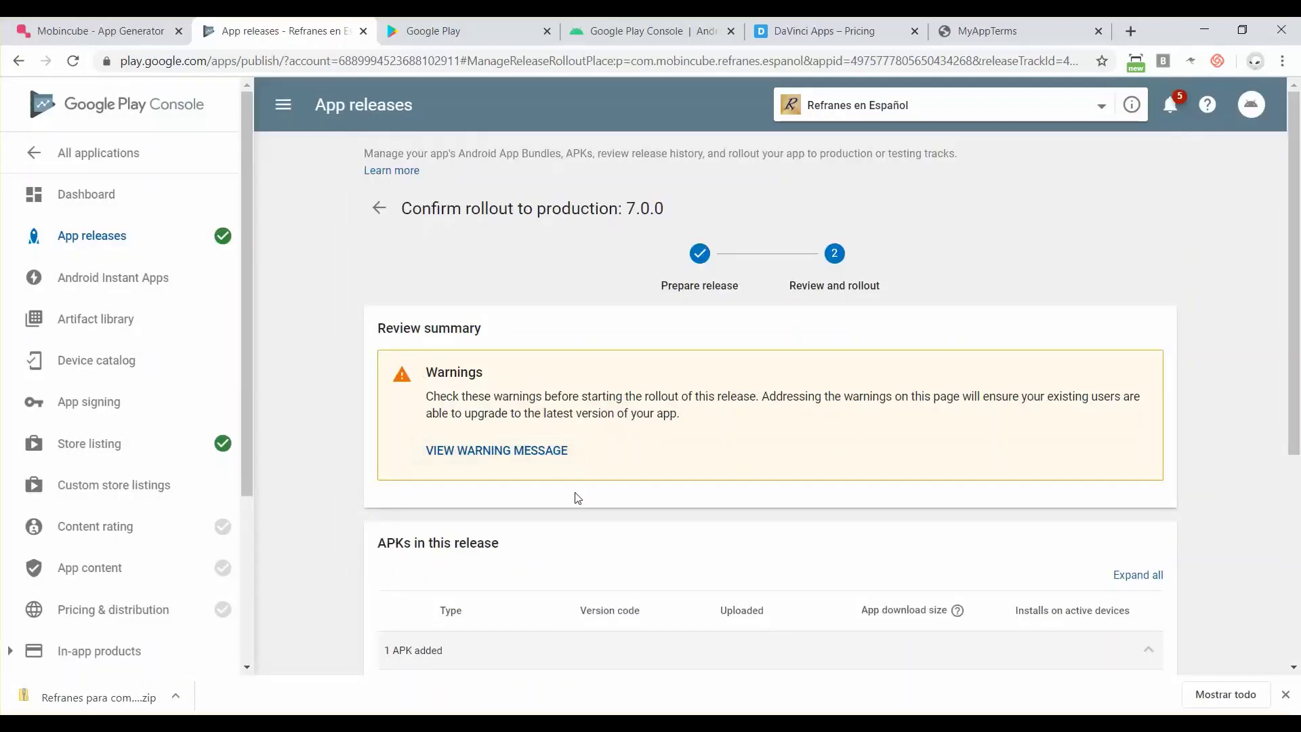
scroll(577, 498, down, 5)
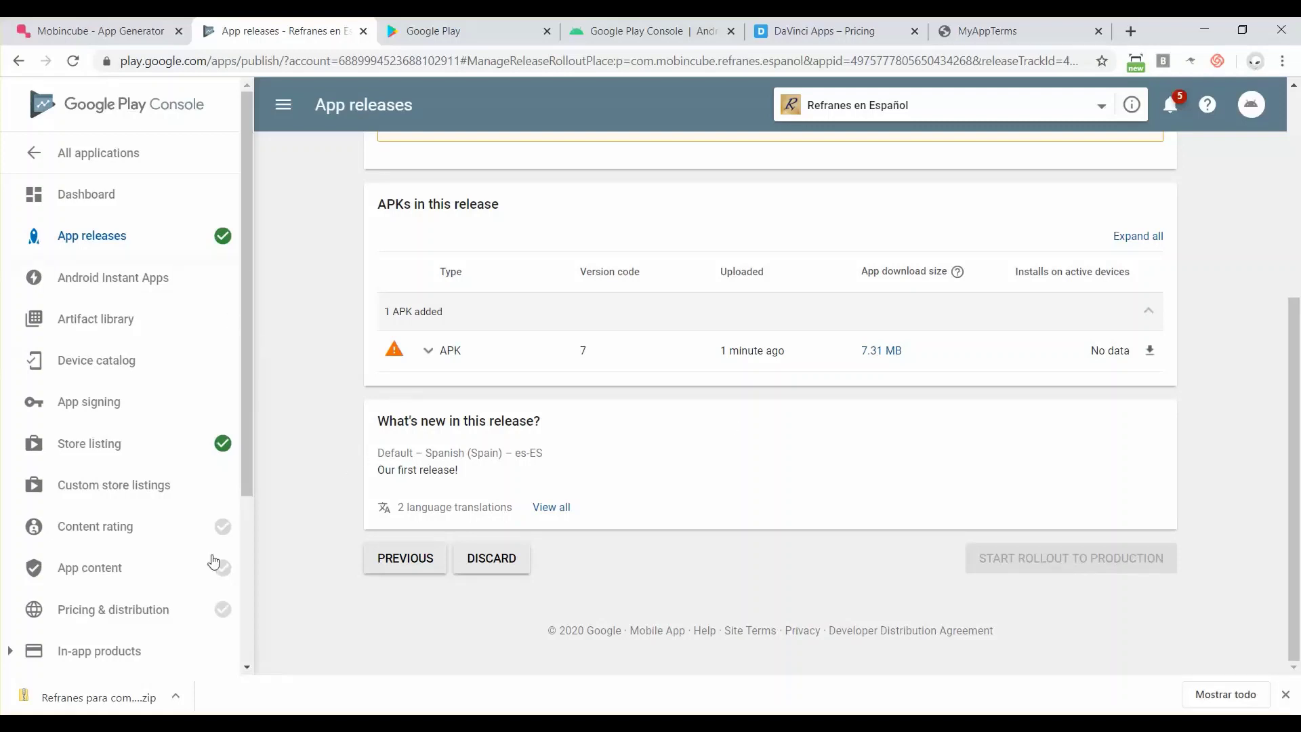
mouse_move(224, 529)
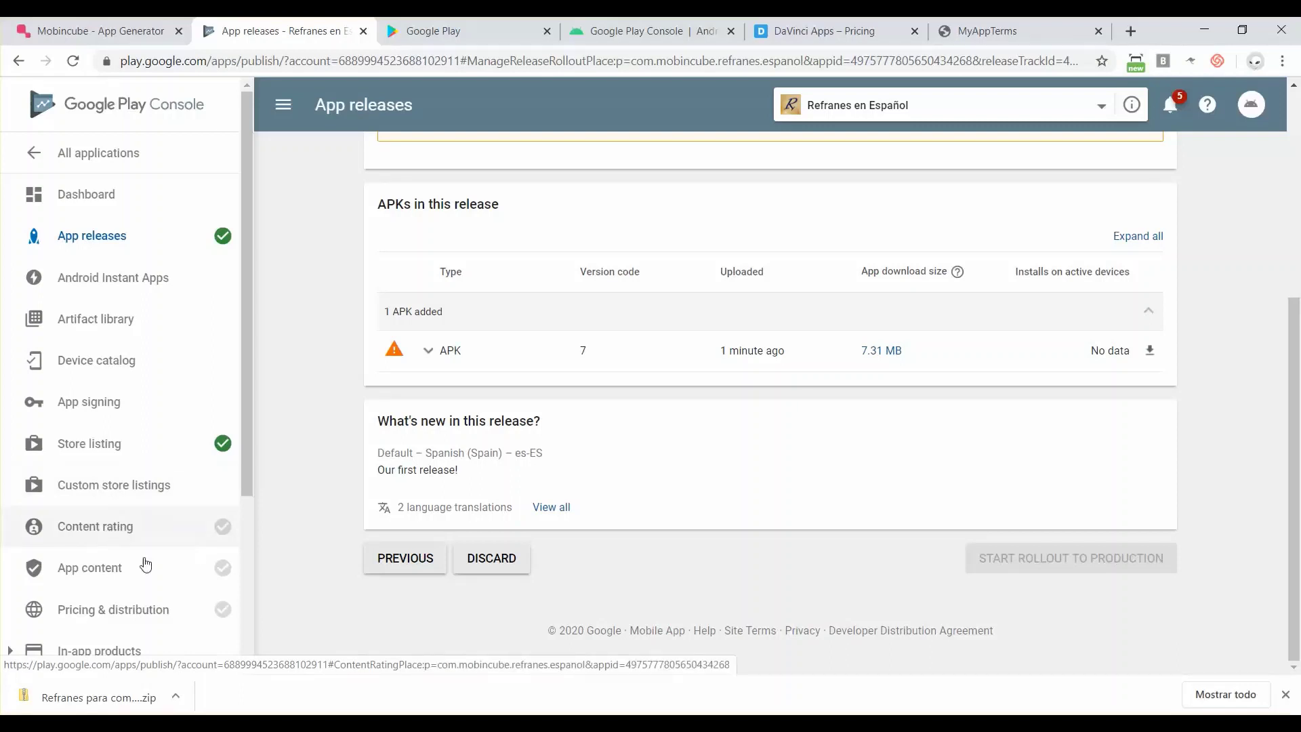
- In Pricing & distribution, accept the Content guidelines and US export laws consents and save the draft
click(113, 610)
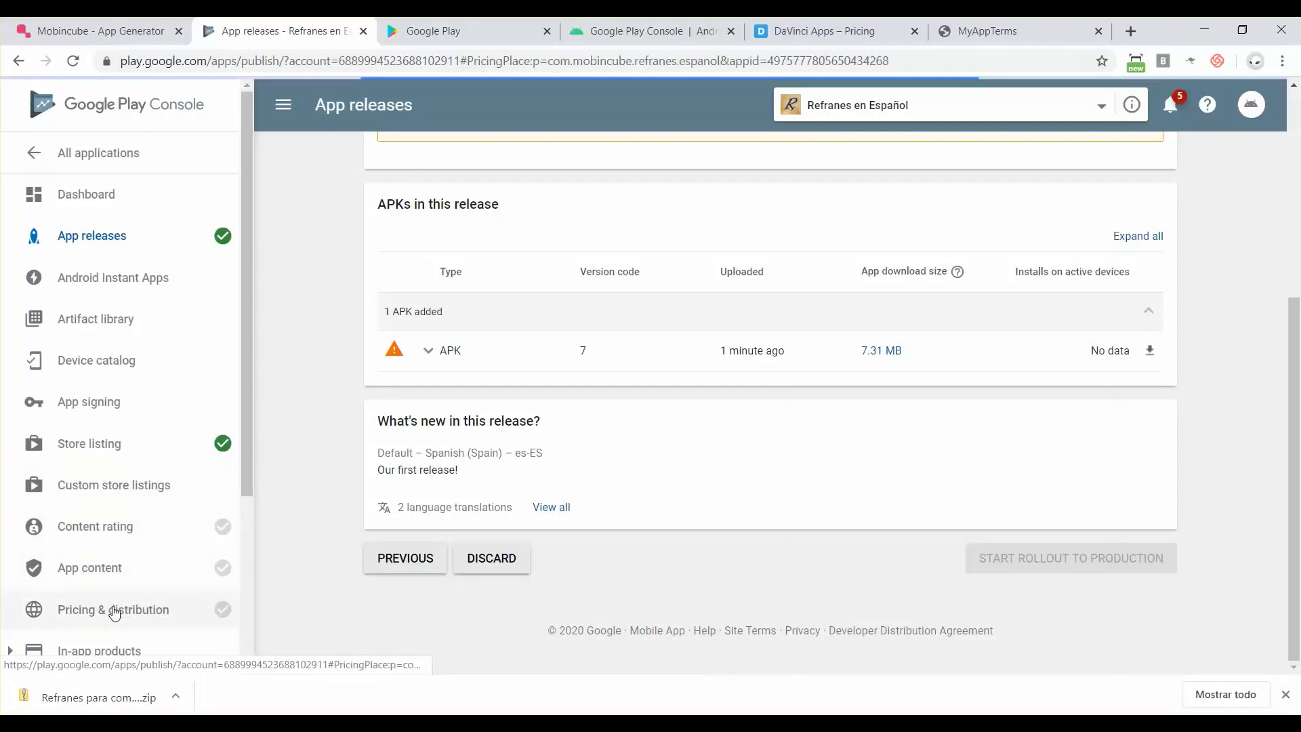
scroll(675, 534, down, 15)
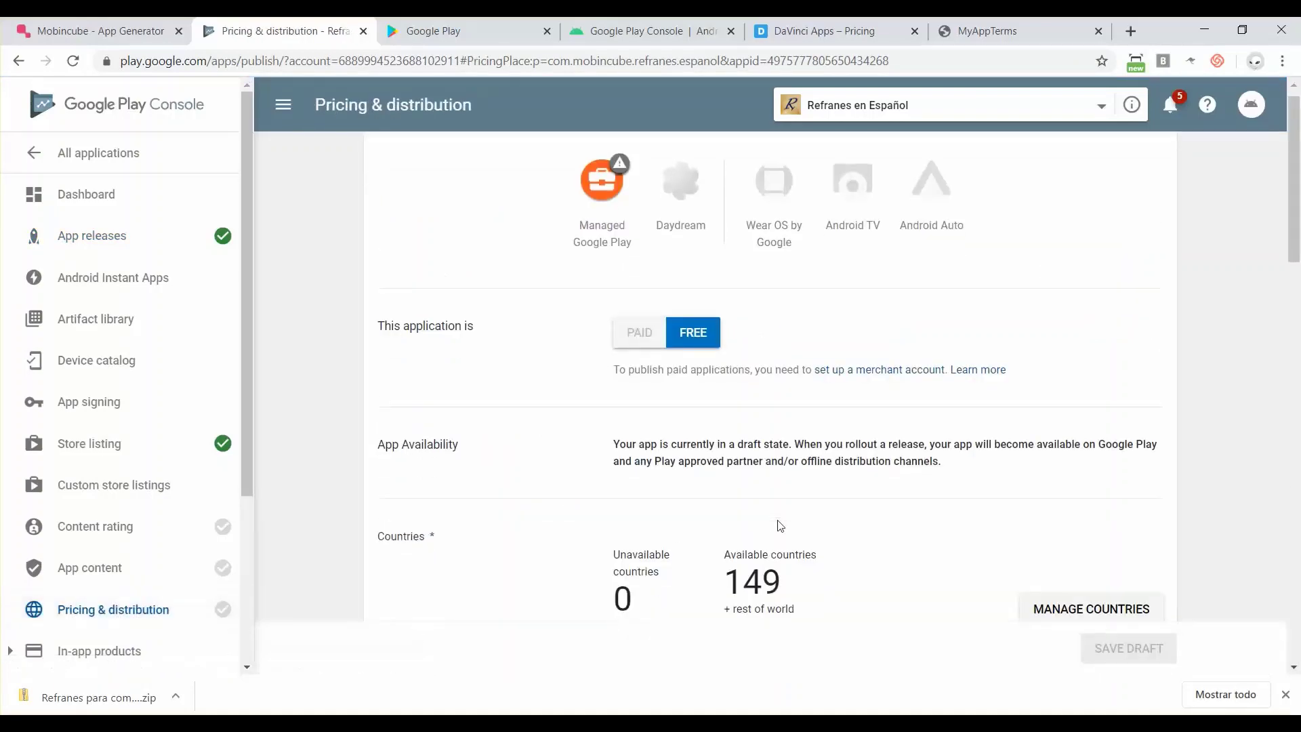
scroll(779, 525, down, 7)
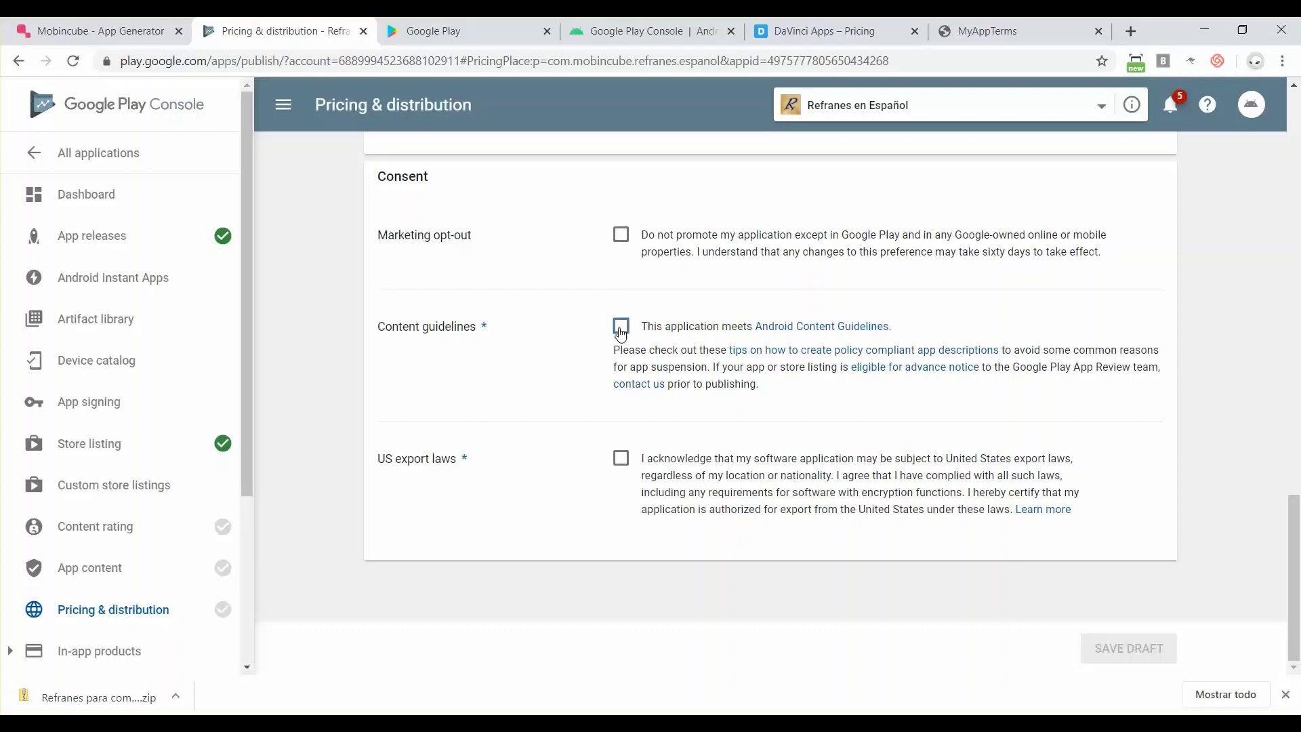
click(620, 327)
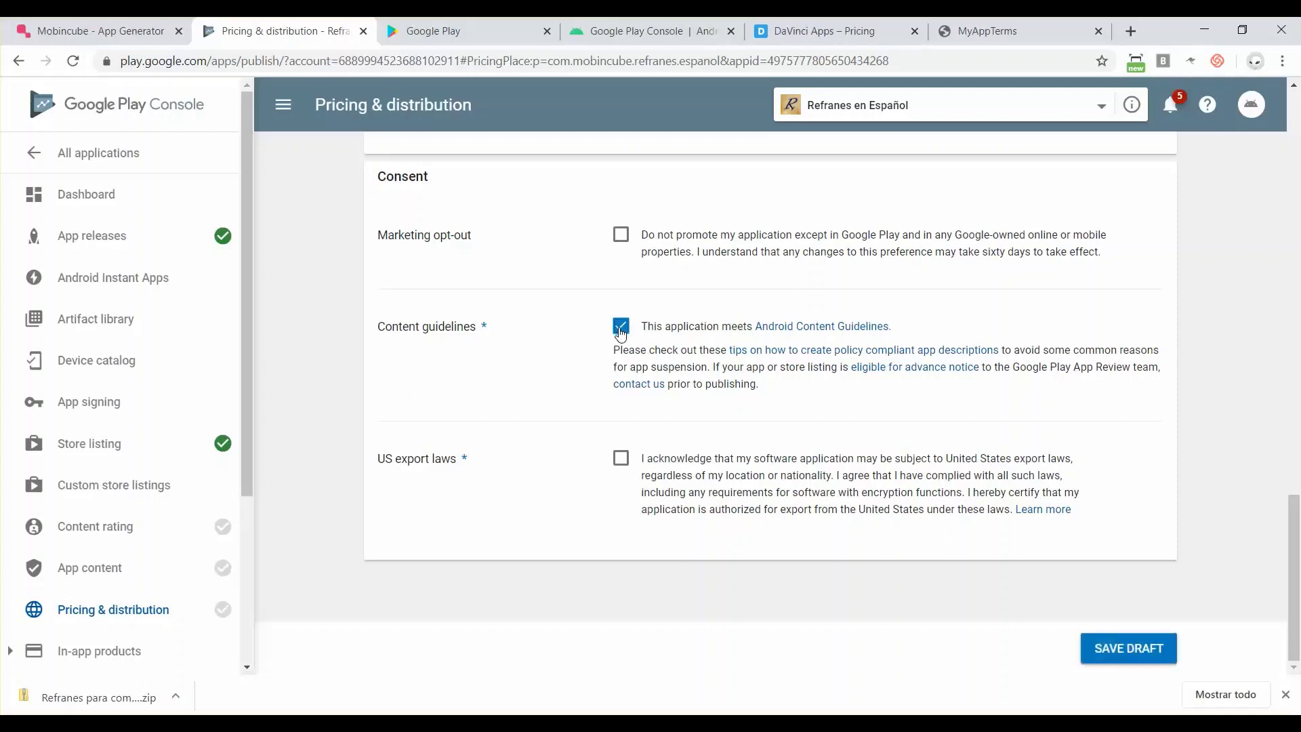
click(620, 460)
click(1106, 655)
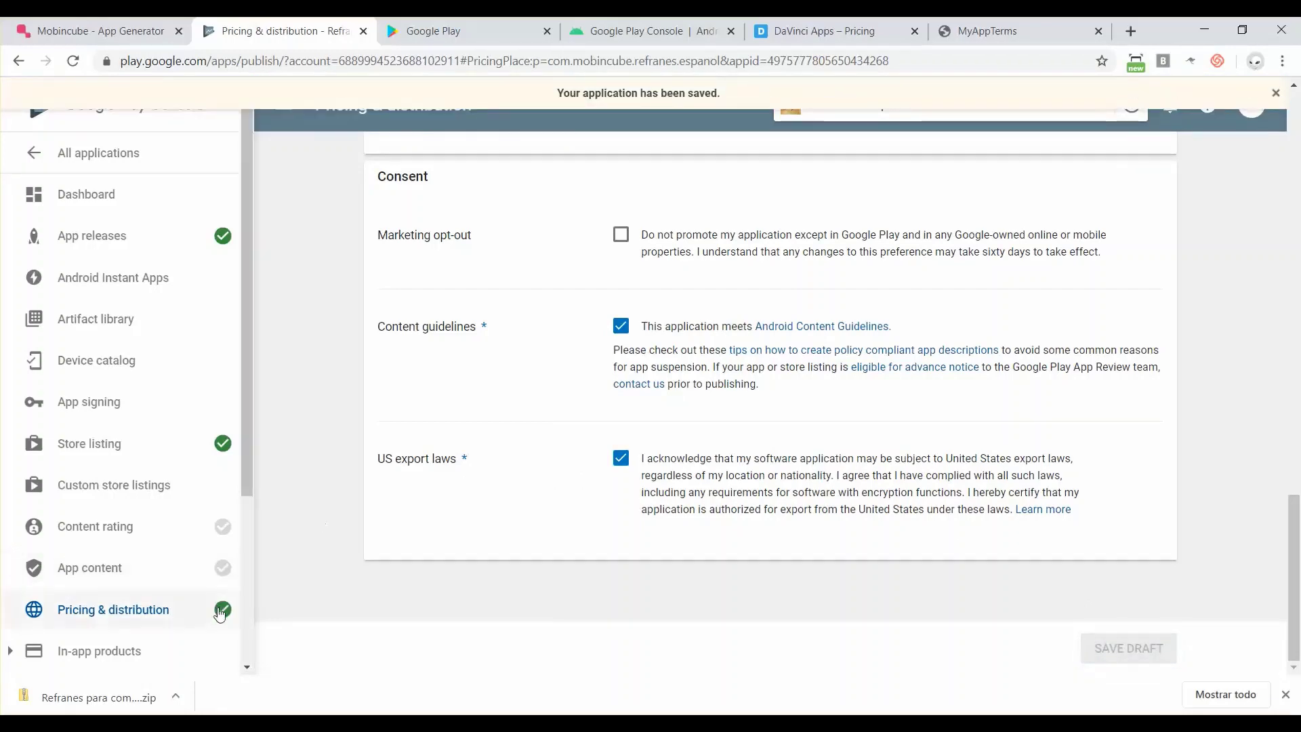
- Start the content rating questionnaire and enter the contact email address for rating communications
mouse_move(164, 560)
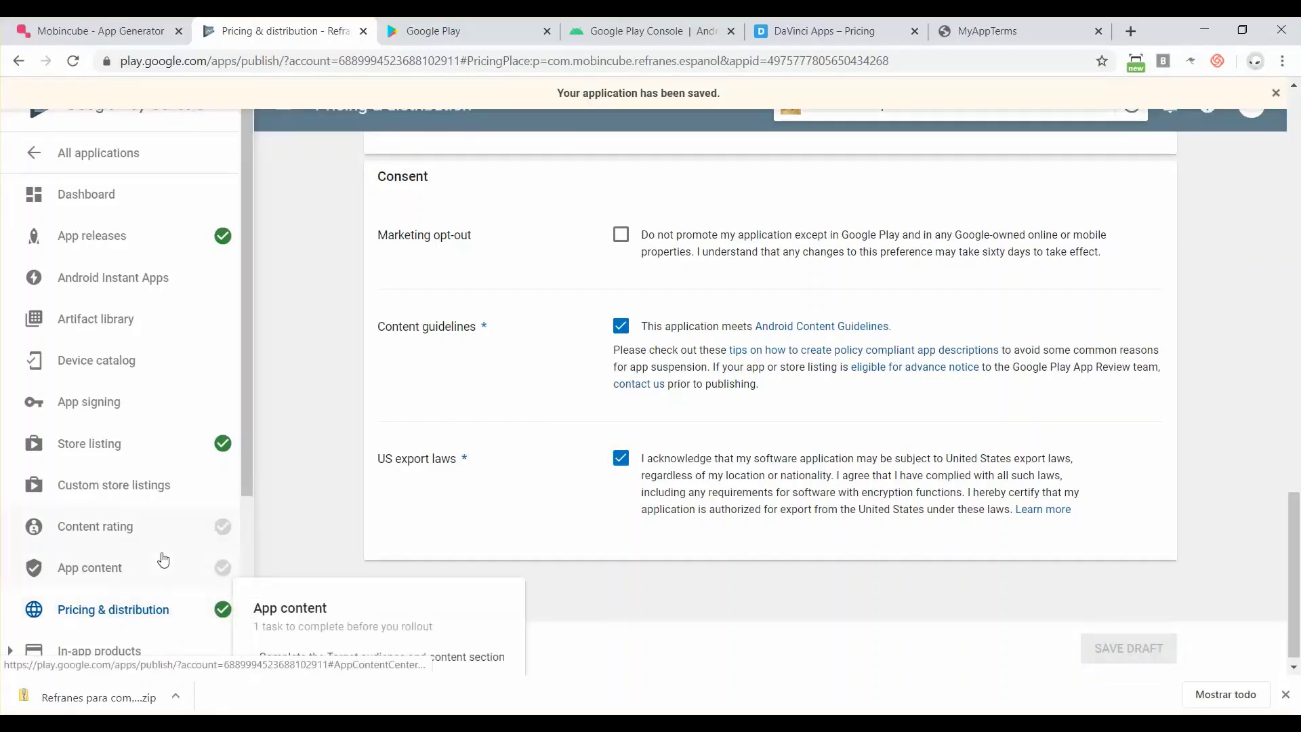
click(111, 534)
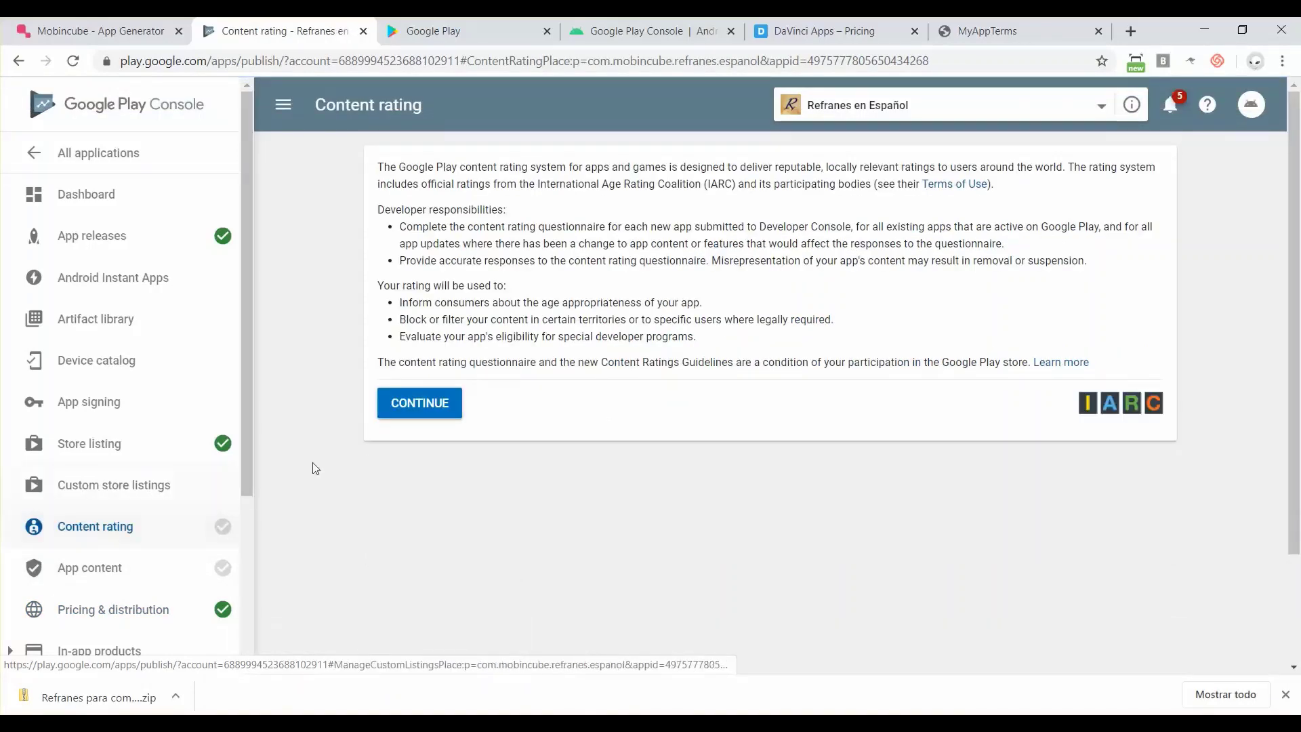
click(421, 418)
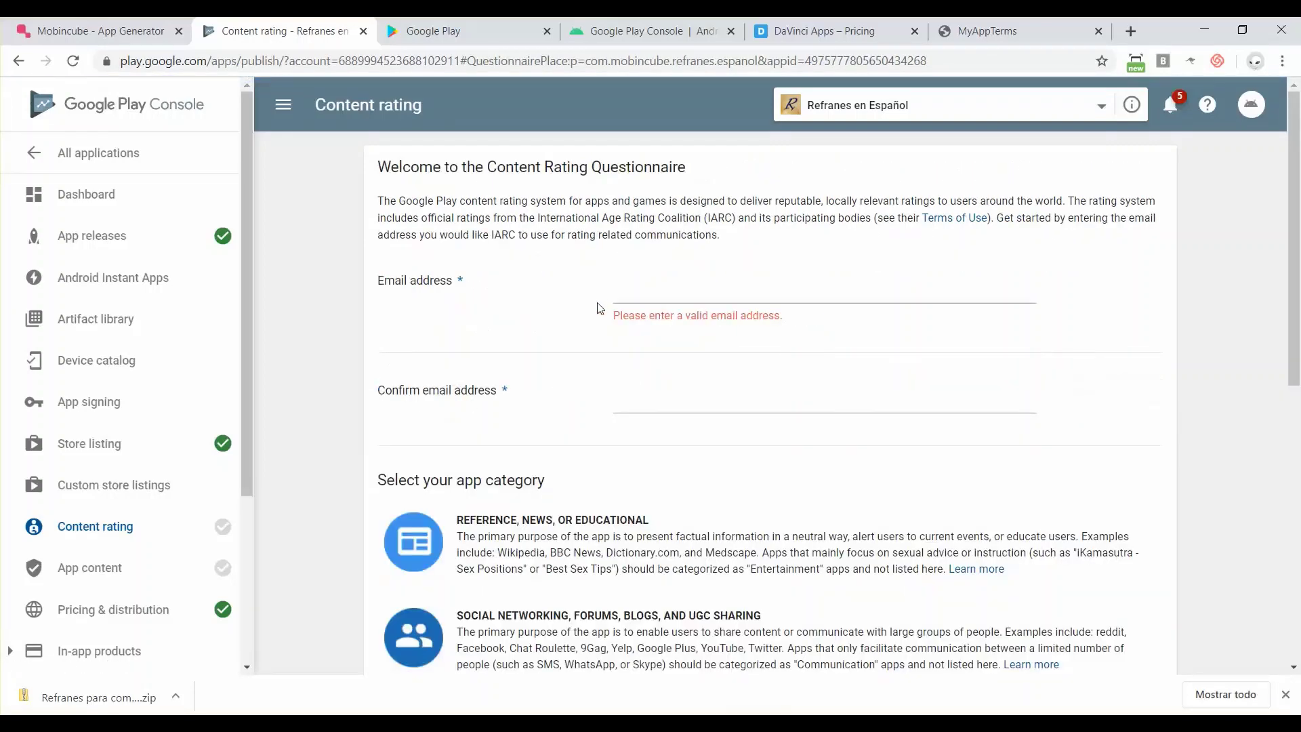
click(642, 296)
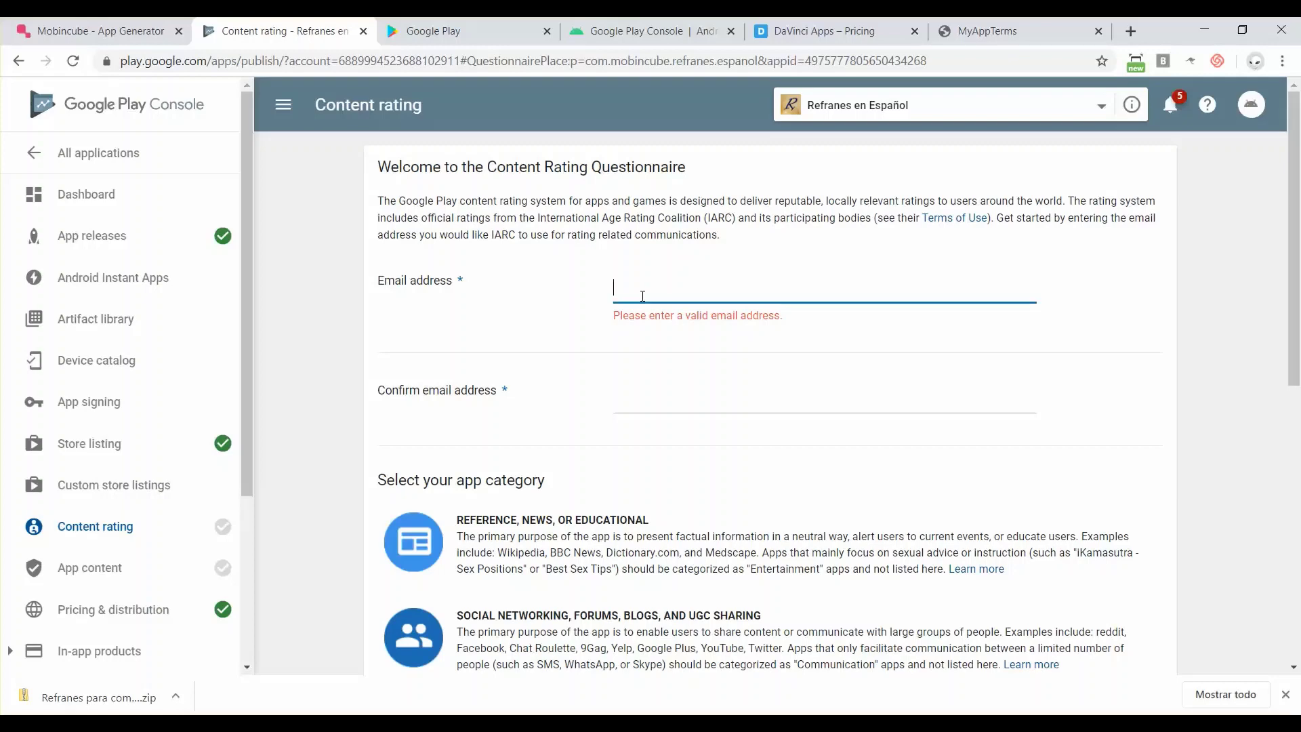
text(miserv)
key(BackSpace)
key(BackSpace)
key(BackSpace)
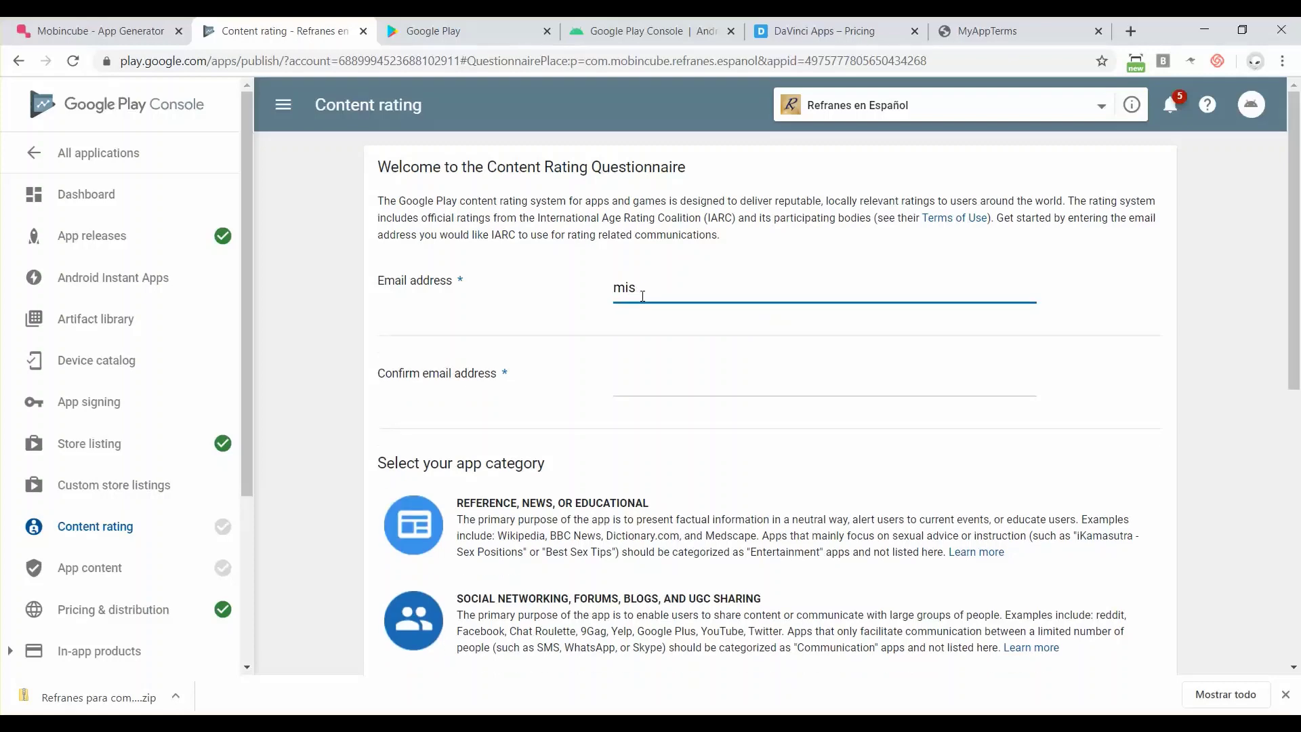
text(e)
key(BackSpace)
key(BackSpace)
text(email@miservidor.)
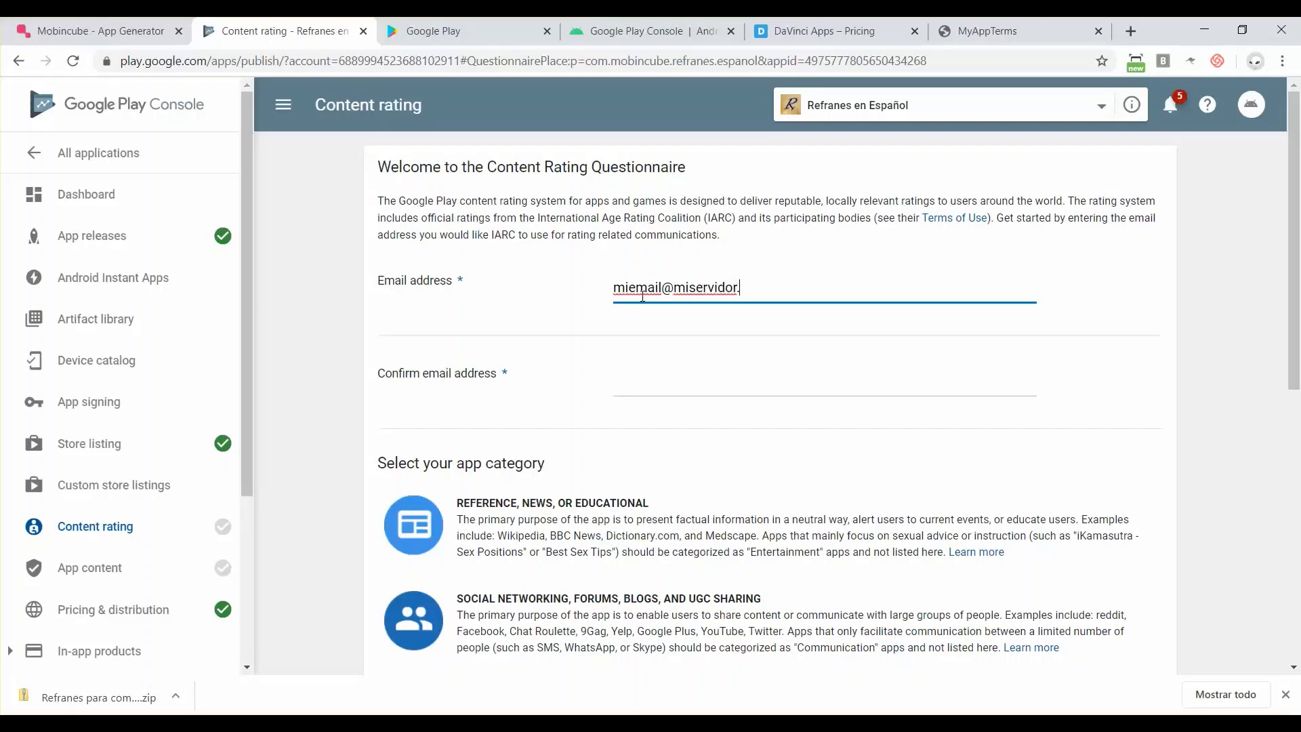
text(com)
- Repeat the email address for confirmation and choose Reference, News, or Educational as the app category
key(Tab)
text(miemai)
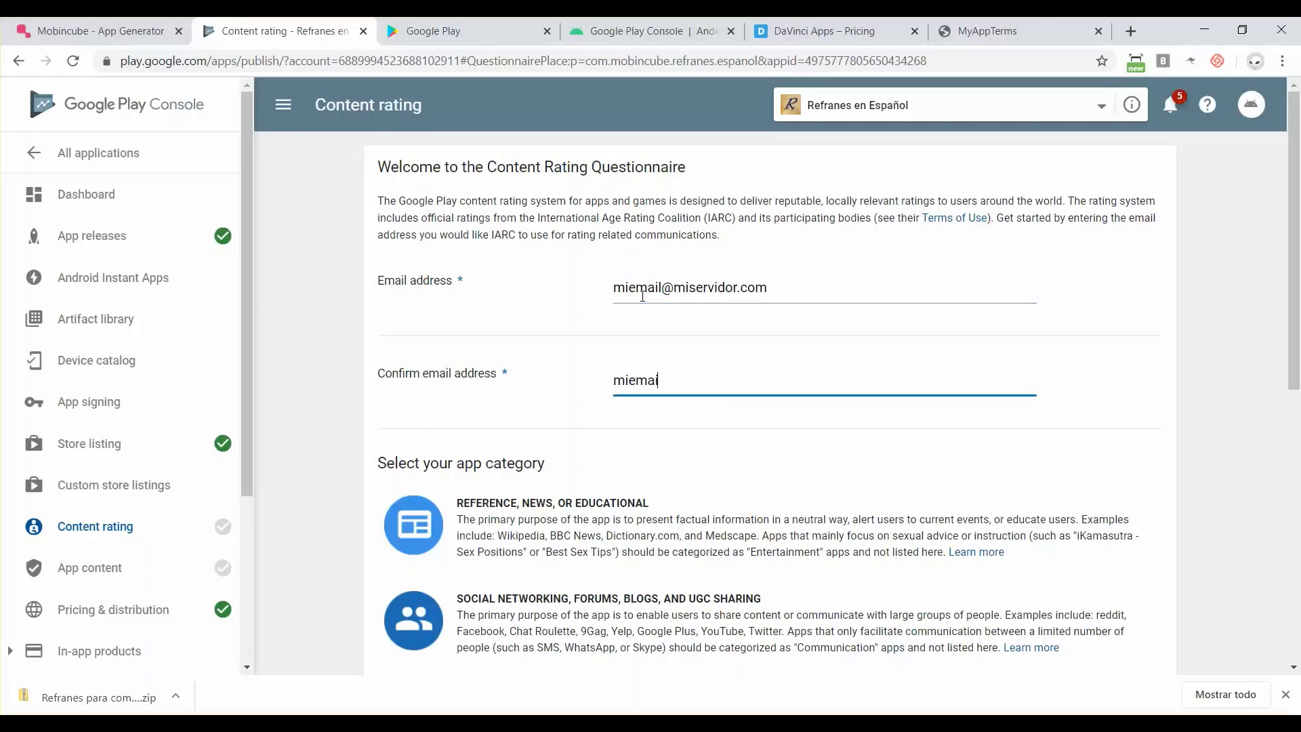
text(l@miservidor.com)
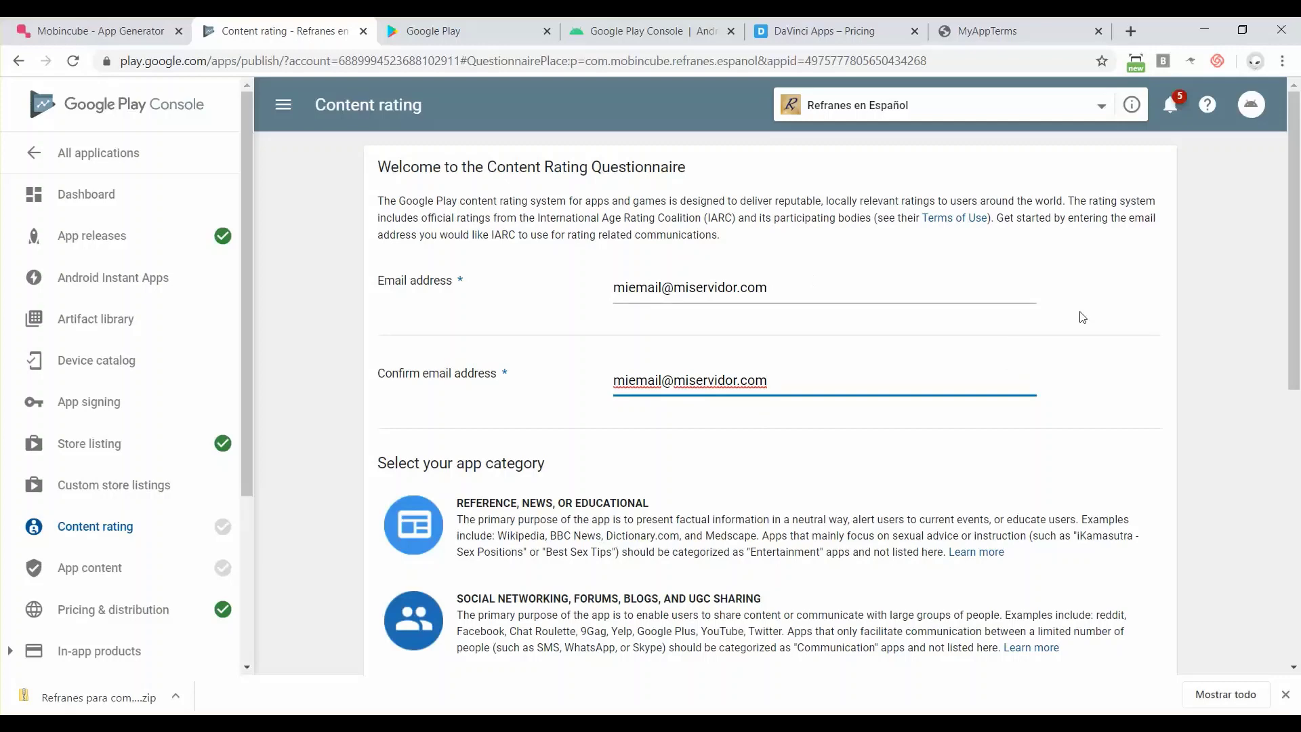
scroll(1082, 317, down, 2)
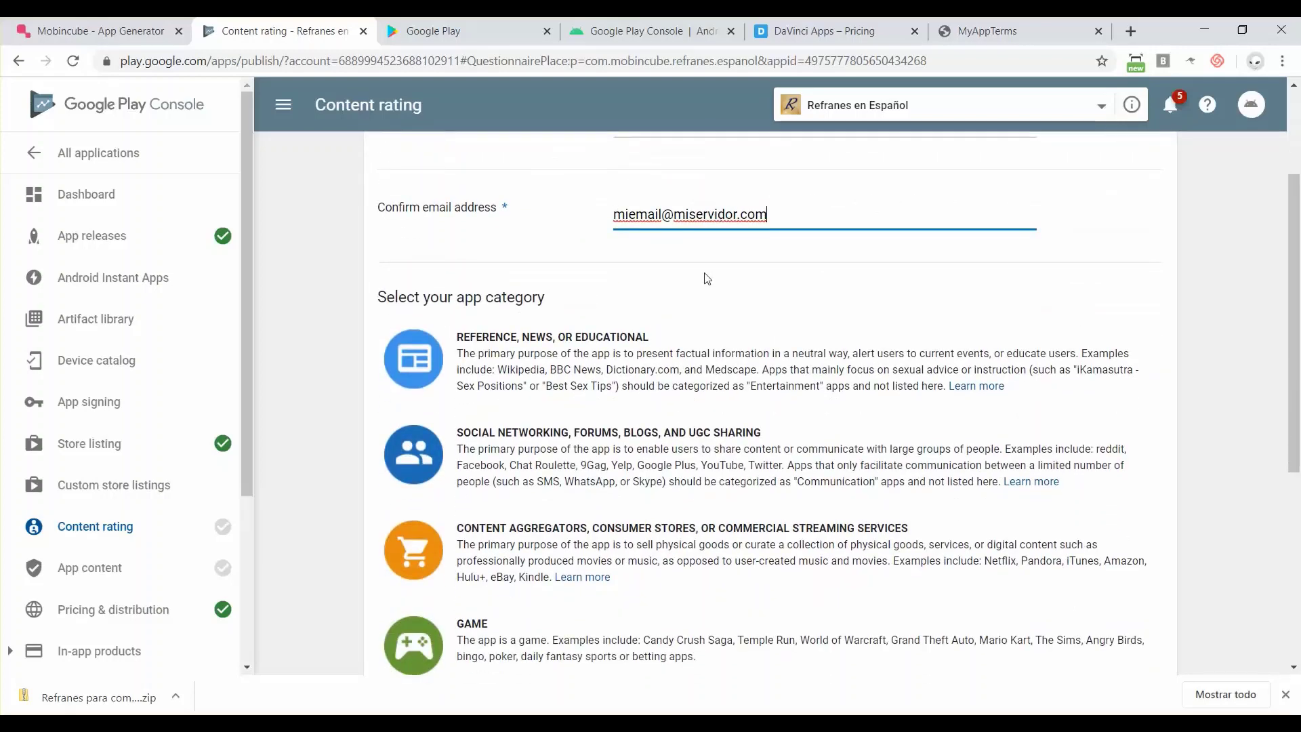
scroll(706, 278, down, 1)
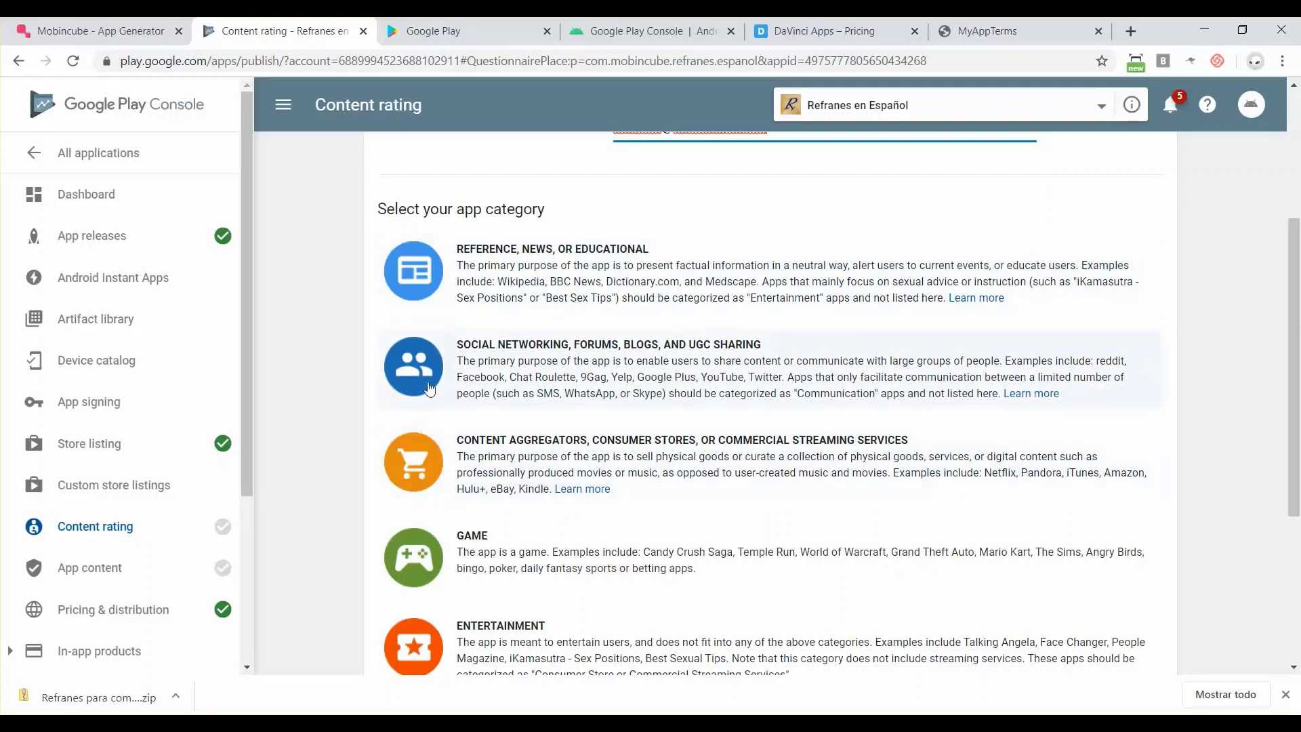
click(613, 293)
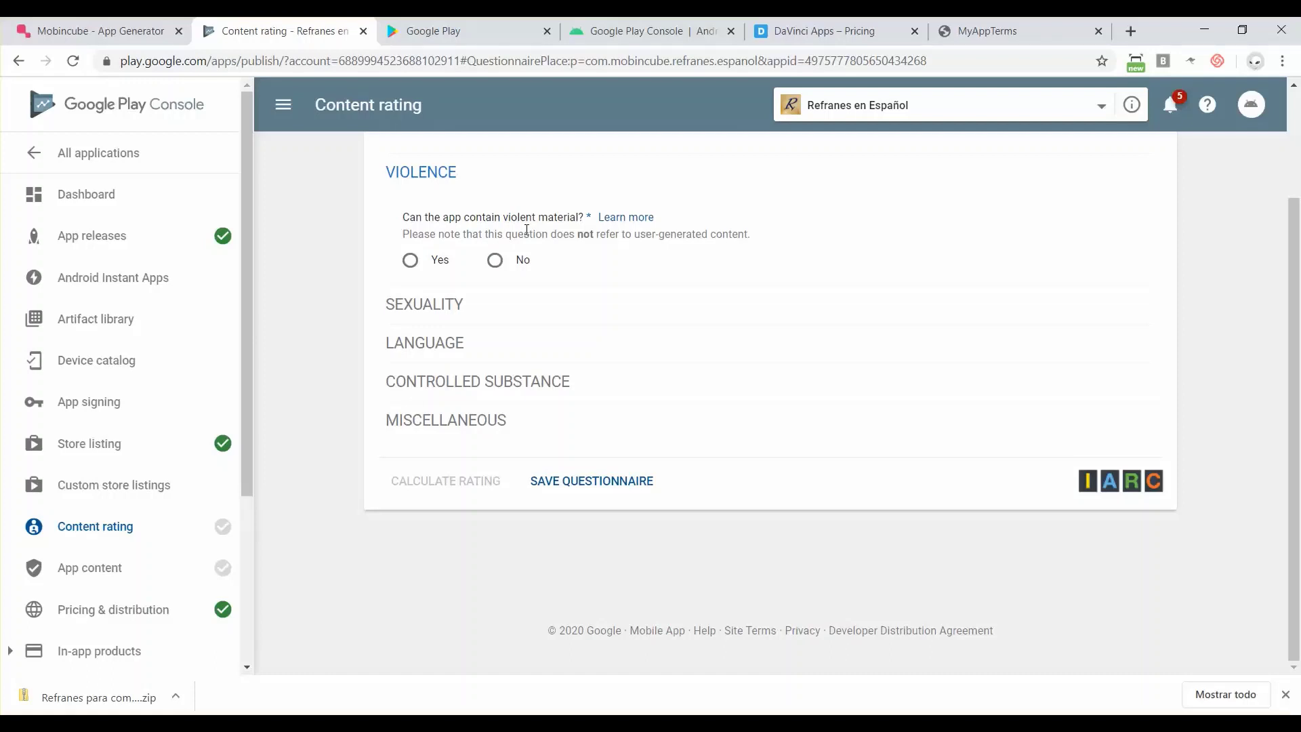
- Answer the Violence questions: Yes to violent material, Yes to visually depicted, No to gross or gory, Yes to text or spoken references
click(412, 264)
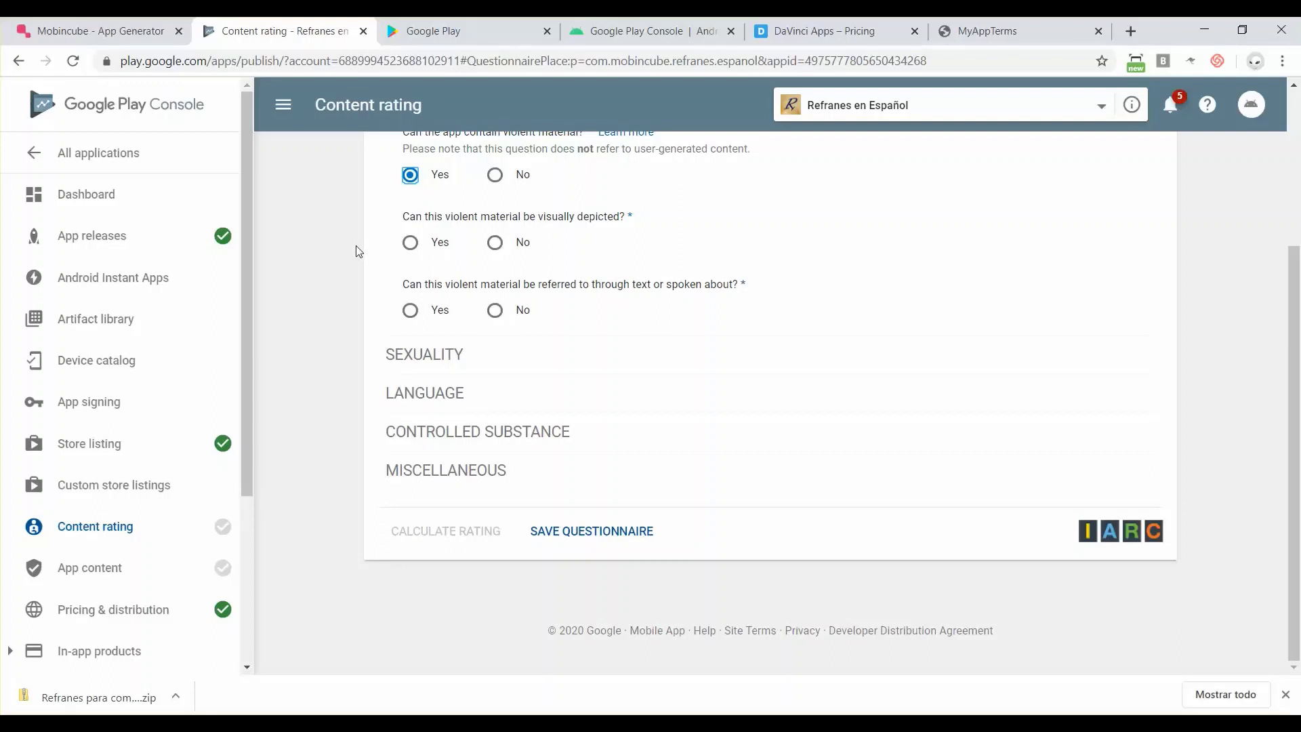
scroll(357, 248, up, 1)
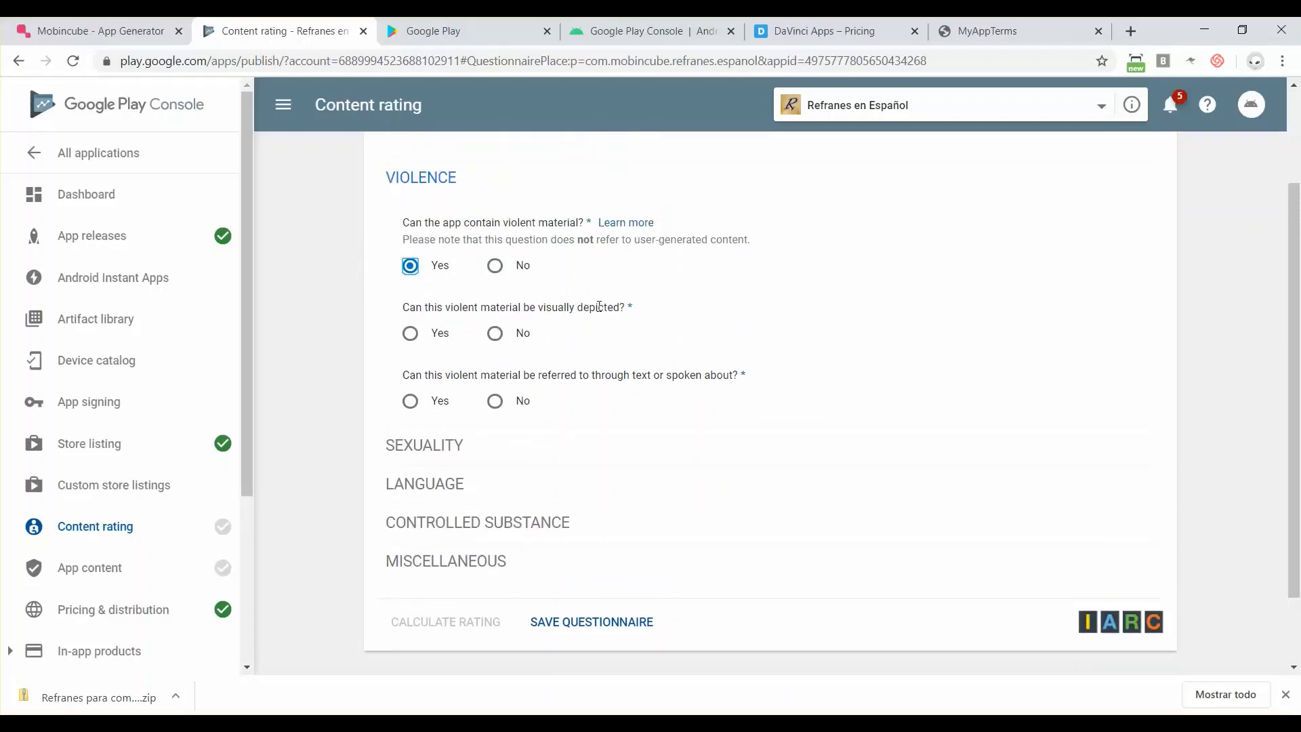
click(410, 335)
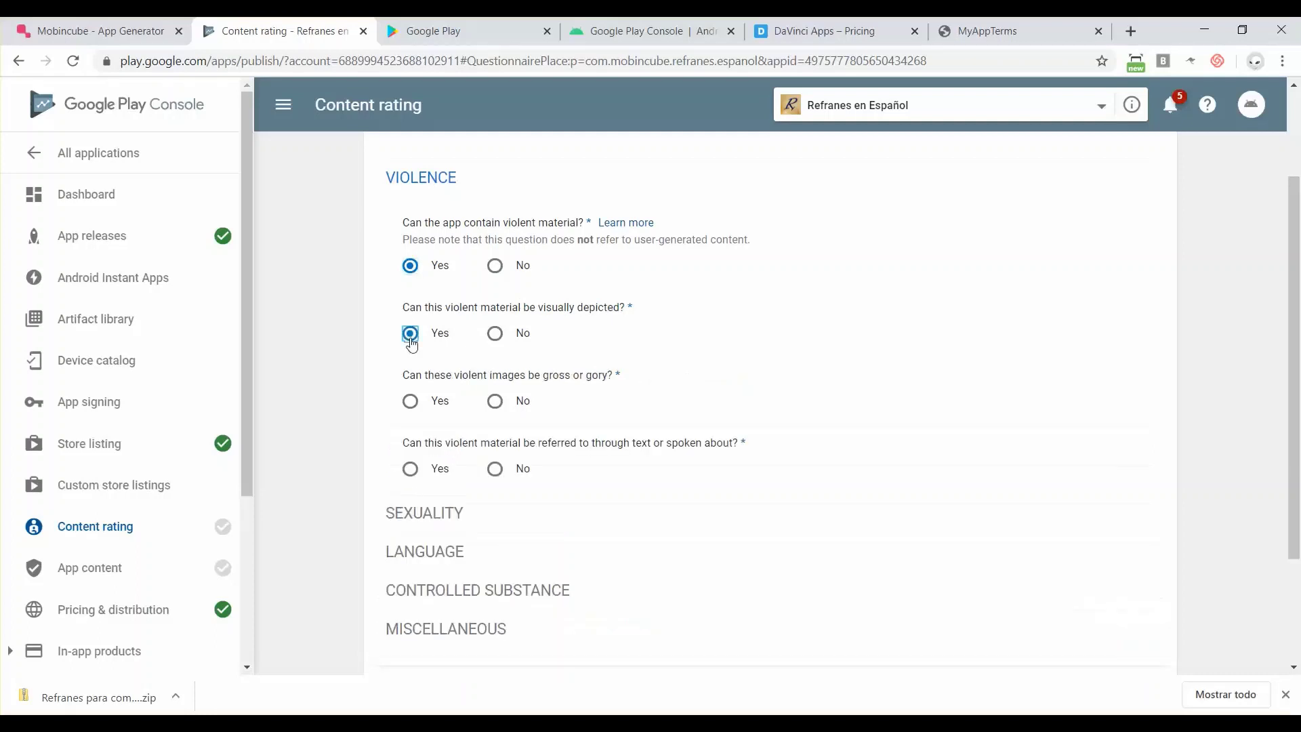
click(498, 401)
click(409, 470)
- Answer the Sexuality questions: Yes to sexual material or nudity, No to visual depiction, No to text or spoken references
scroll(410, 476, down, 3)
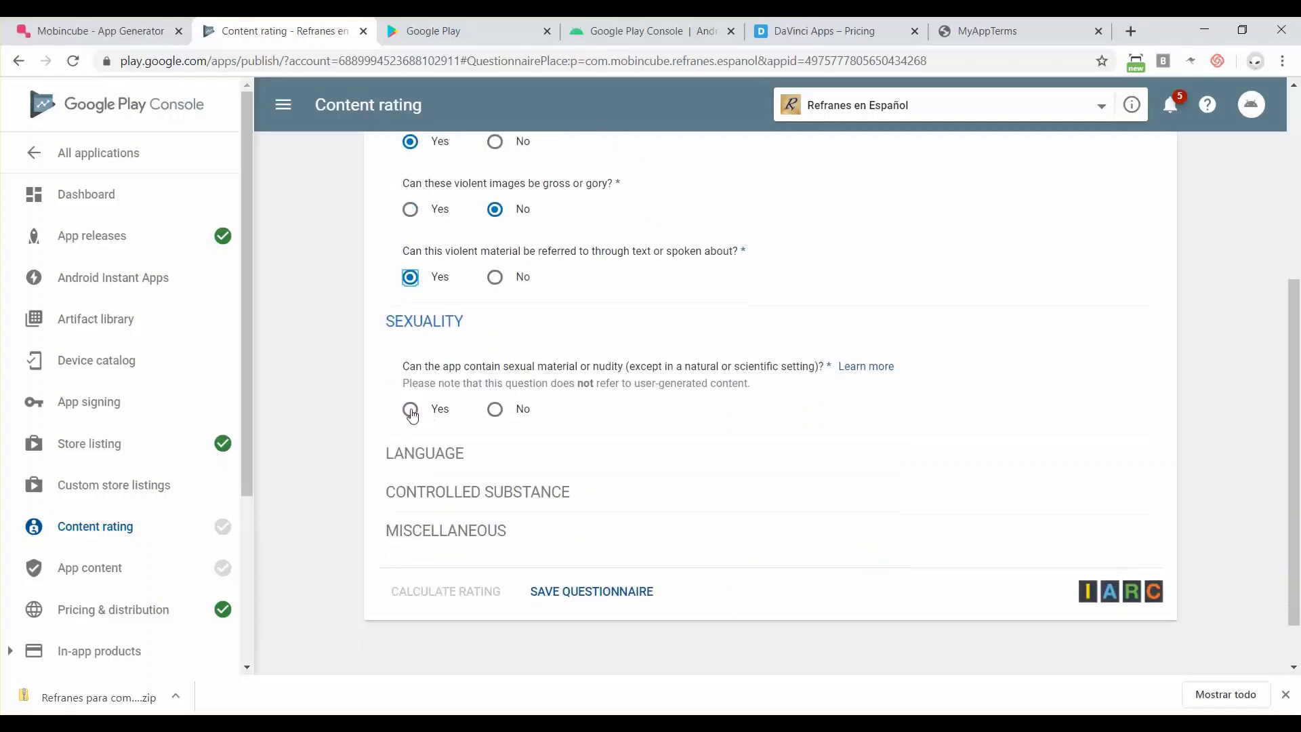
click(411, 412)
scroll(474, 370, down, 2)
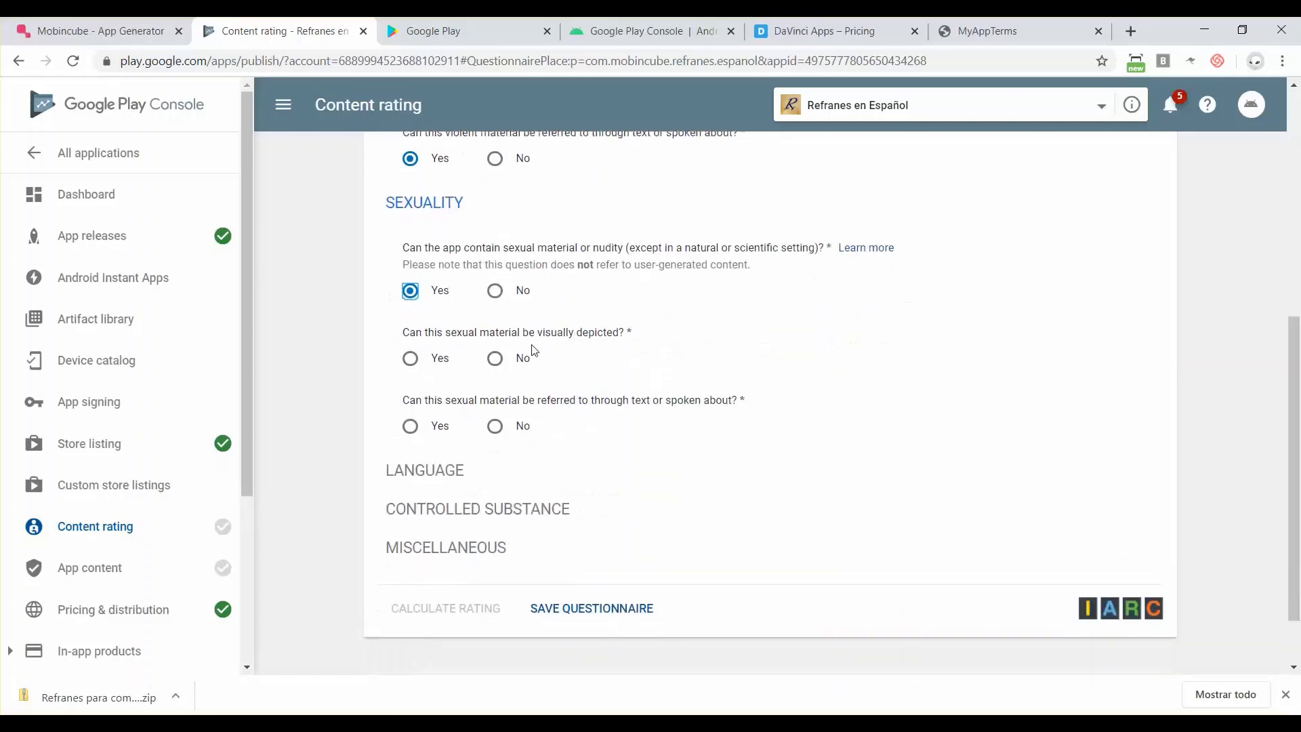
click(495, 359)
click(496, 427)
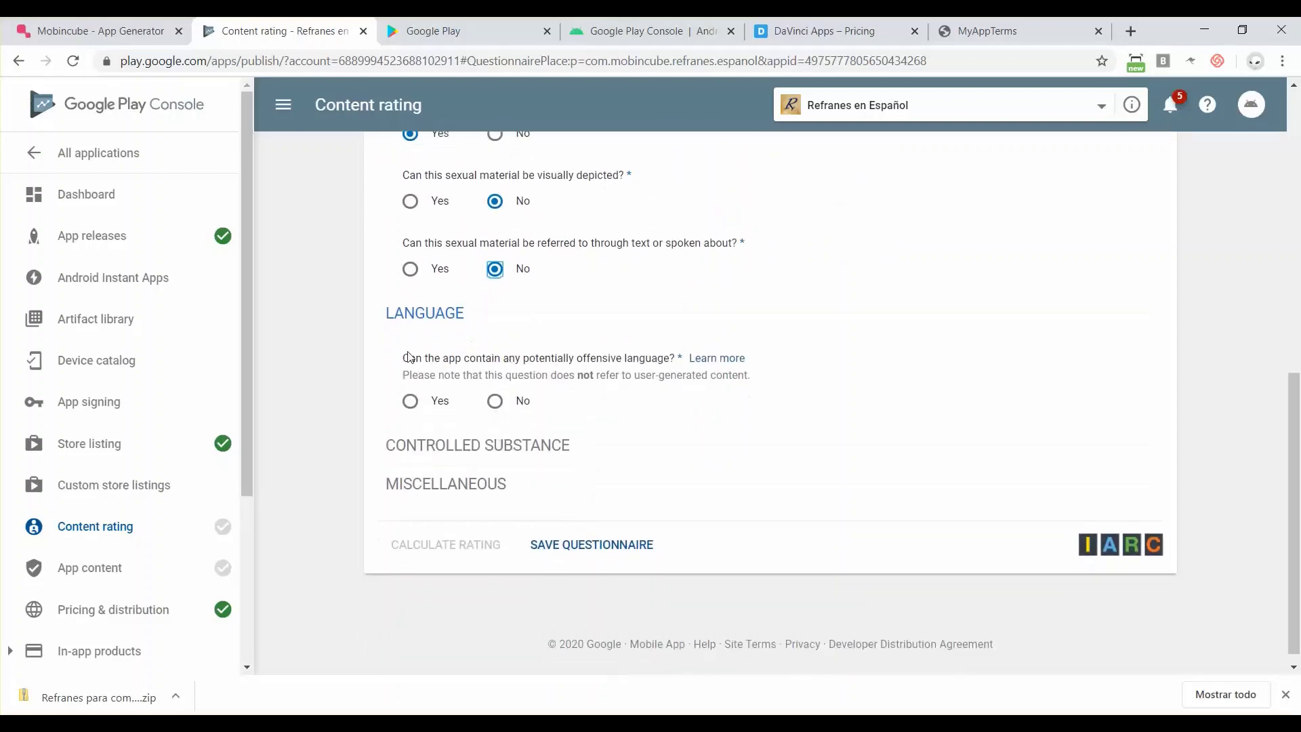
- Answer No to potentially offensive language and No to references to or depictions of illegal drugs
click(410, 405)
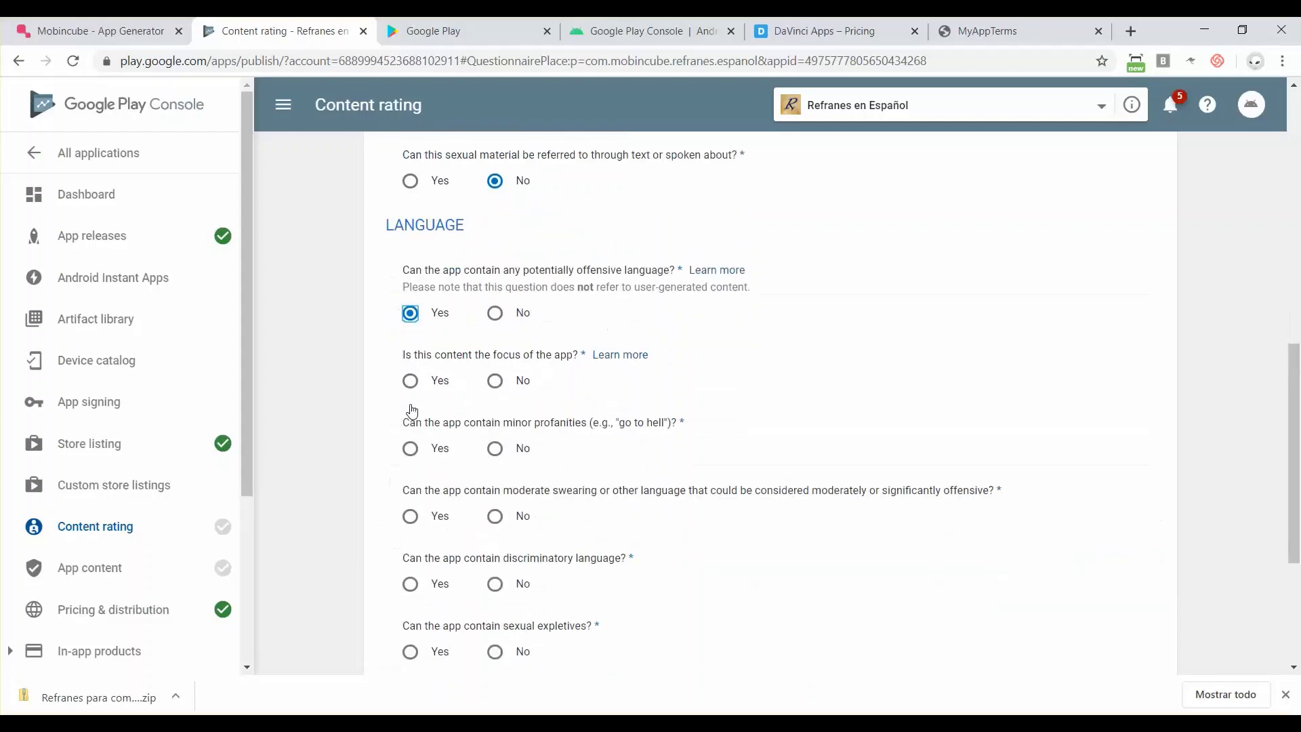
click(494, 293)
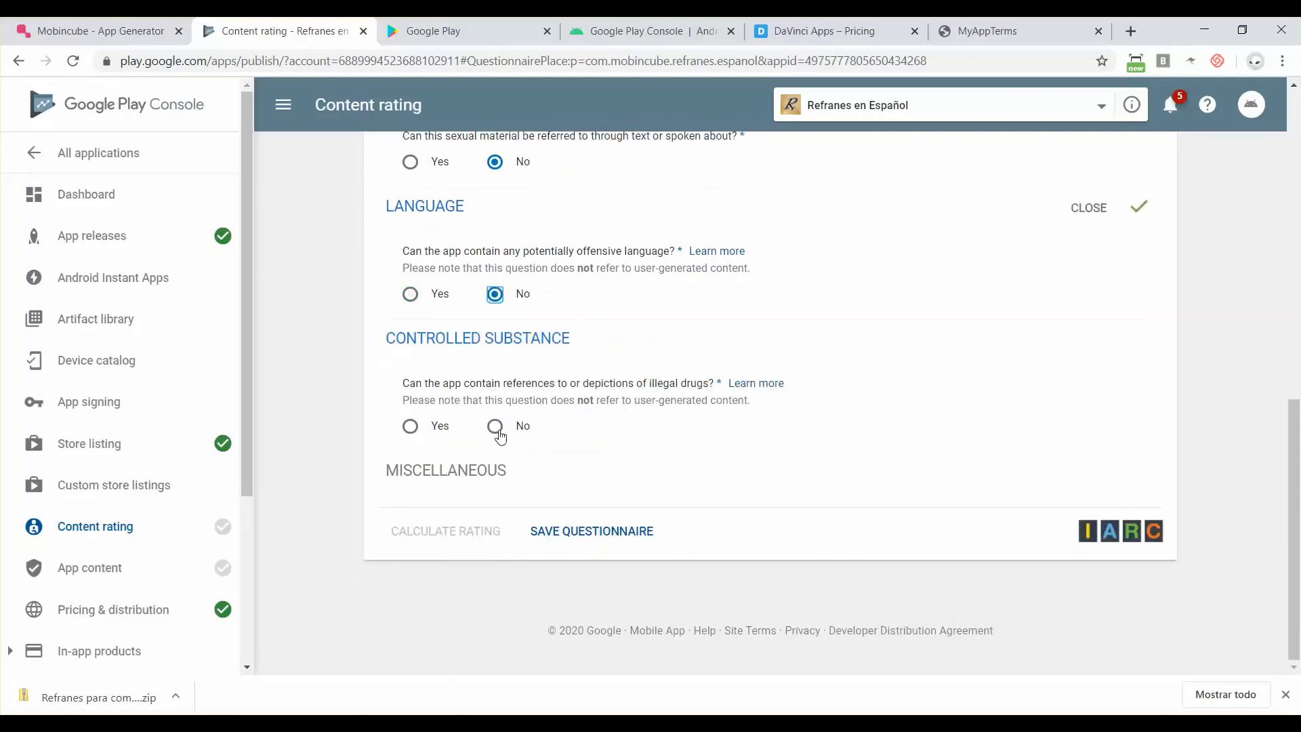
click(495, 425)
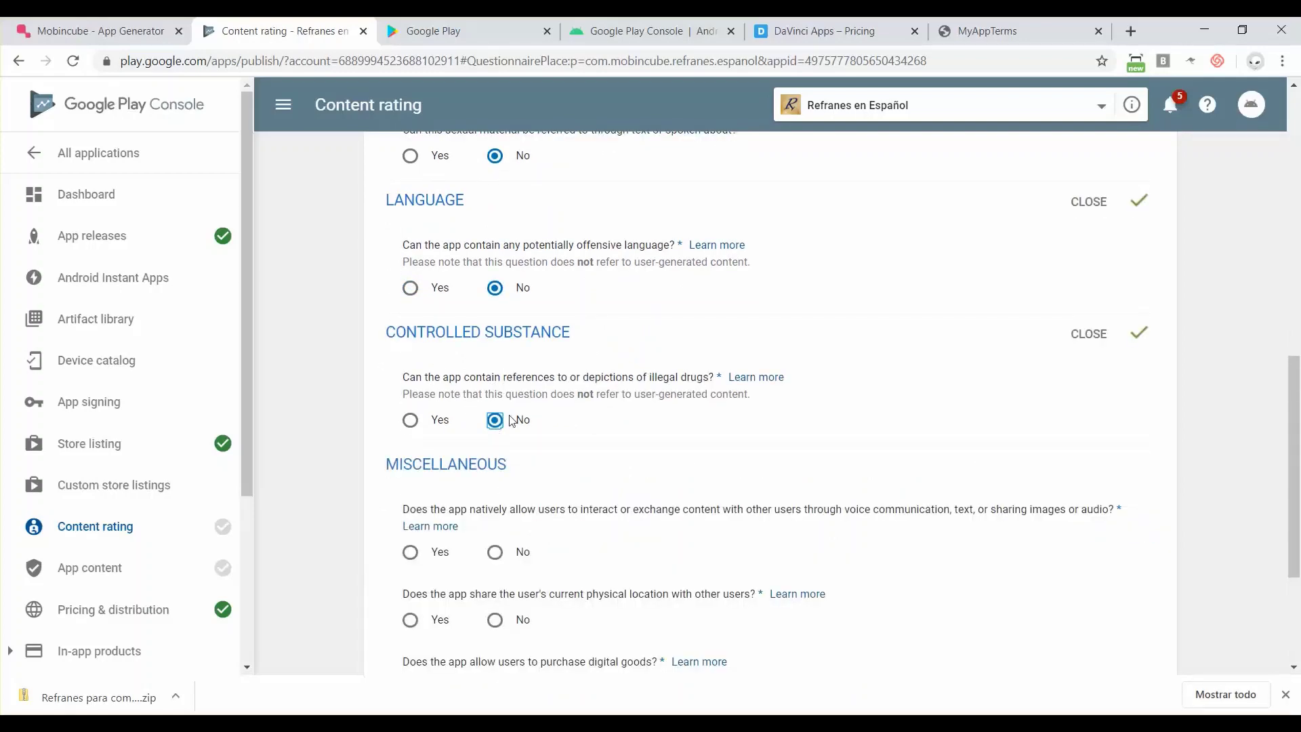
- Answer No to the Miscellaneous questions on user interaction, location sharing and digital purchases, and save the questionnaire
scroll(511, 420, down, 3)
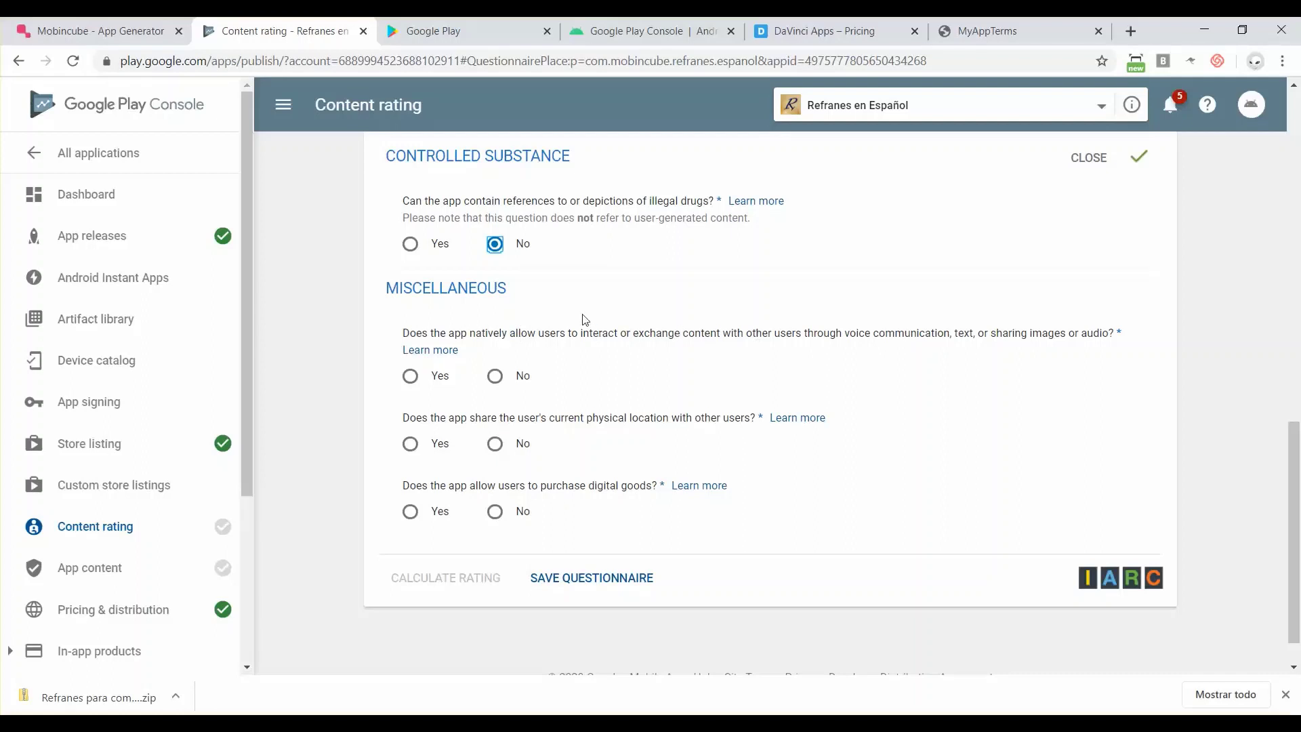
click(497, 378)
scroll(498, 384, down, 1)
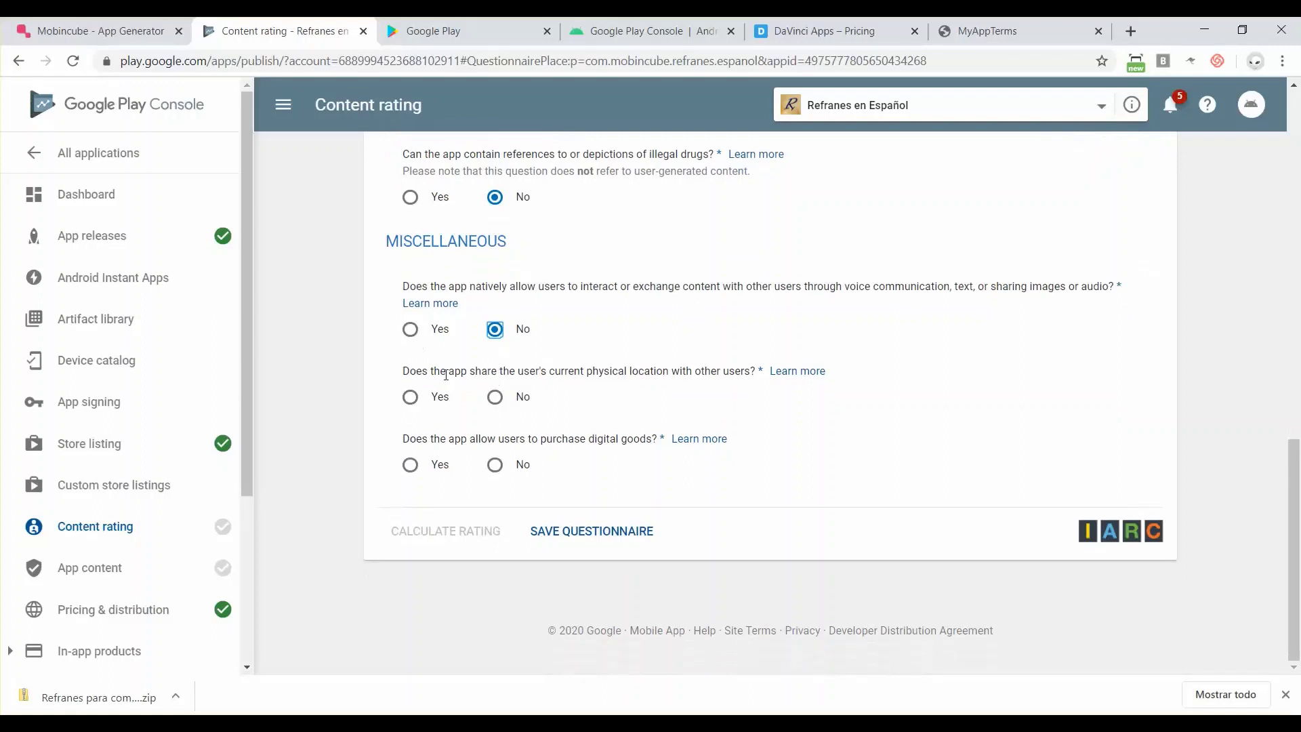
click(496, 400)
click(494, 465)
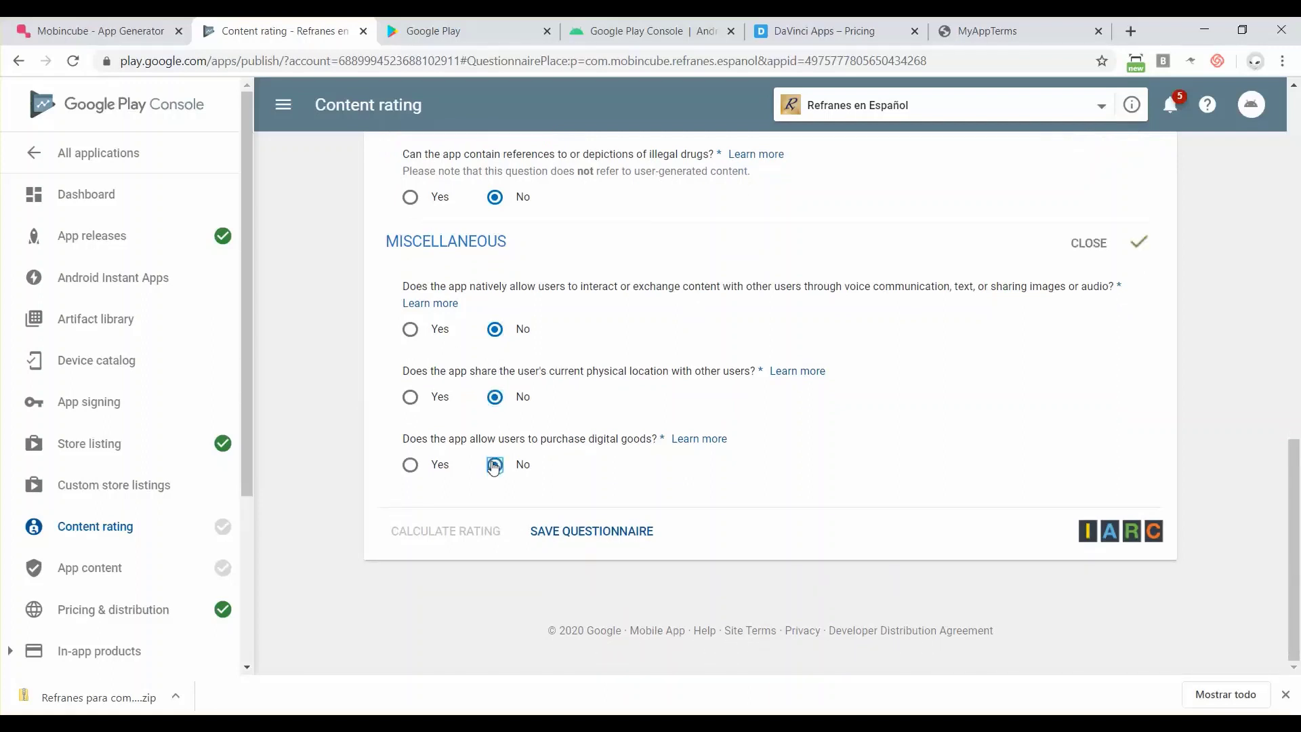
click(587, 533)
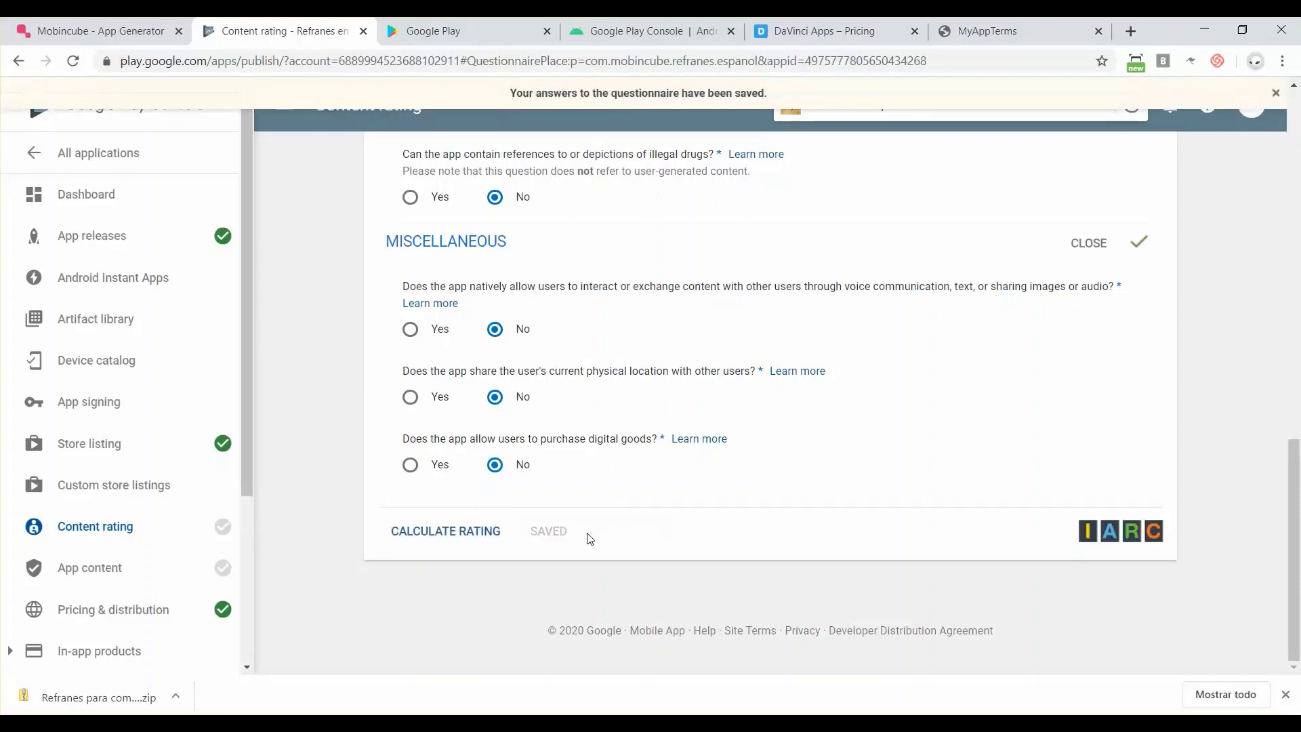
- Calculate the content rating, review the questionnaire summary and regional ratings, and apply the rating to the app
click(455, 531)
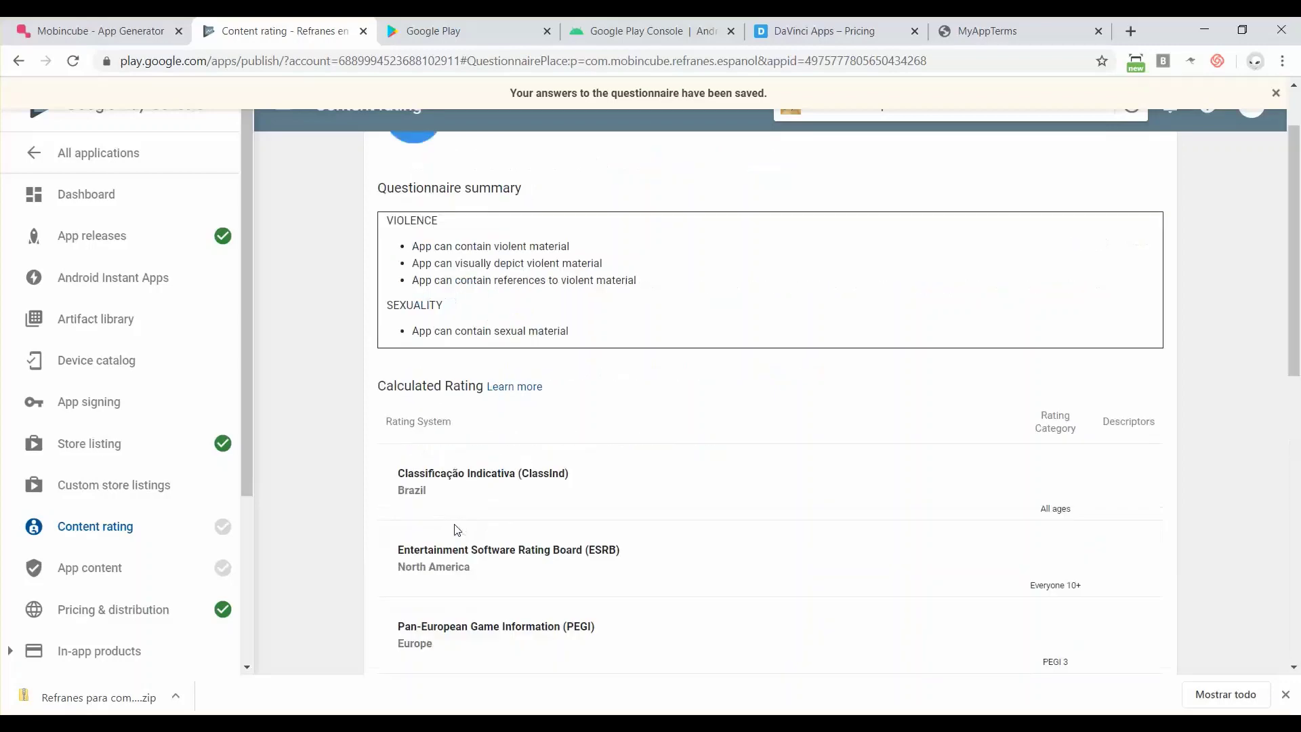
scroll(454, 529, down, 2)
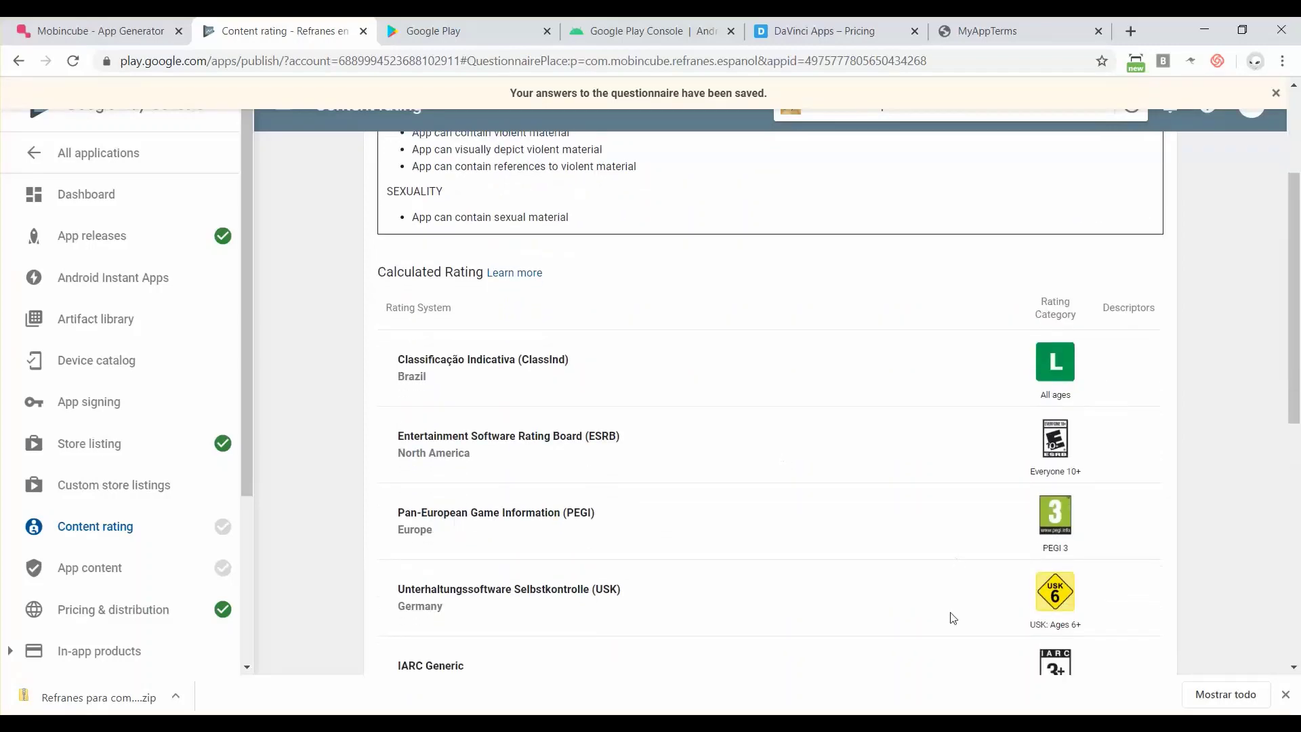
scroll(1083, 580, down, 4)
scroll(1082, 579, down, 5)
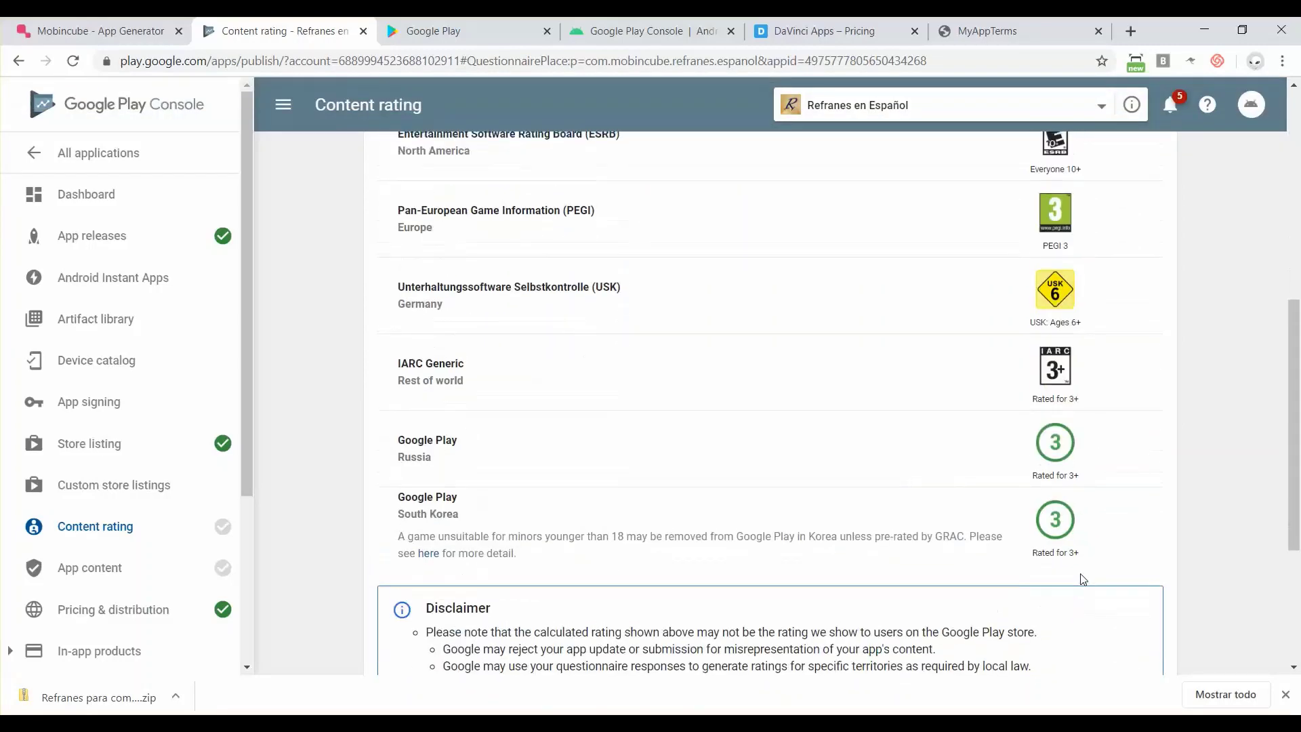
scroll(1082, 580, up, 10)
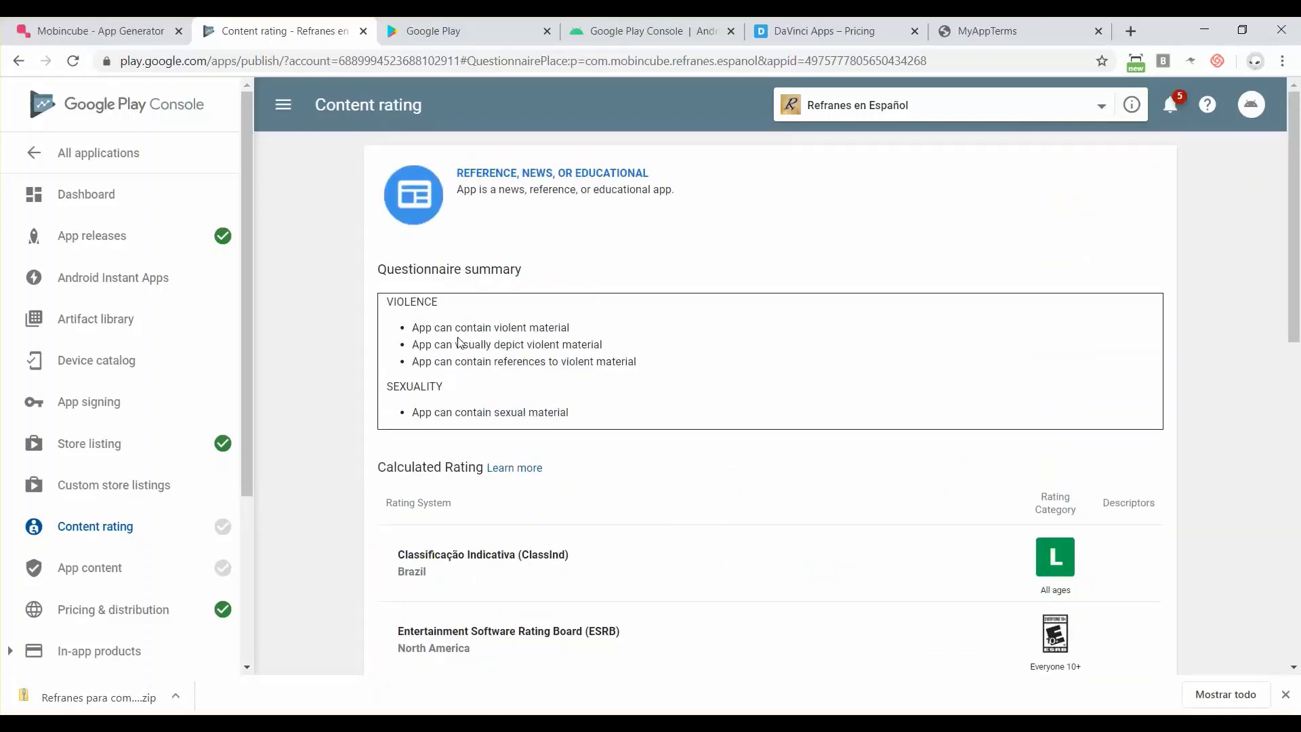
scroll(540, 474, down, 1)
scroll(540, 475, down, 5)
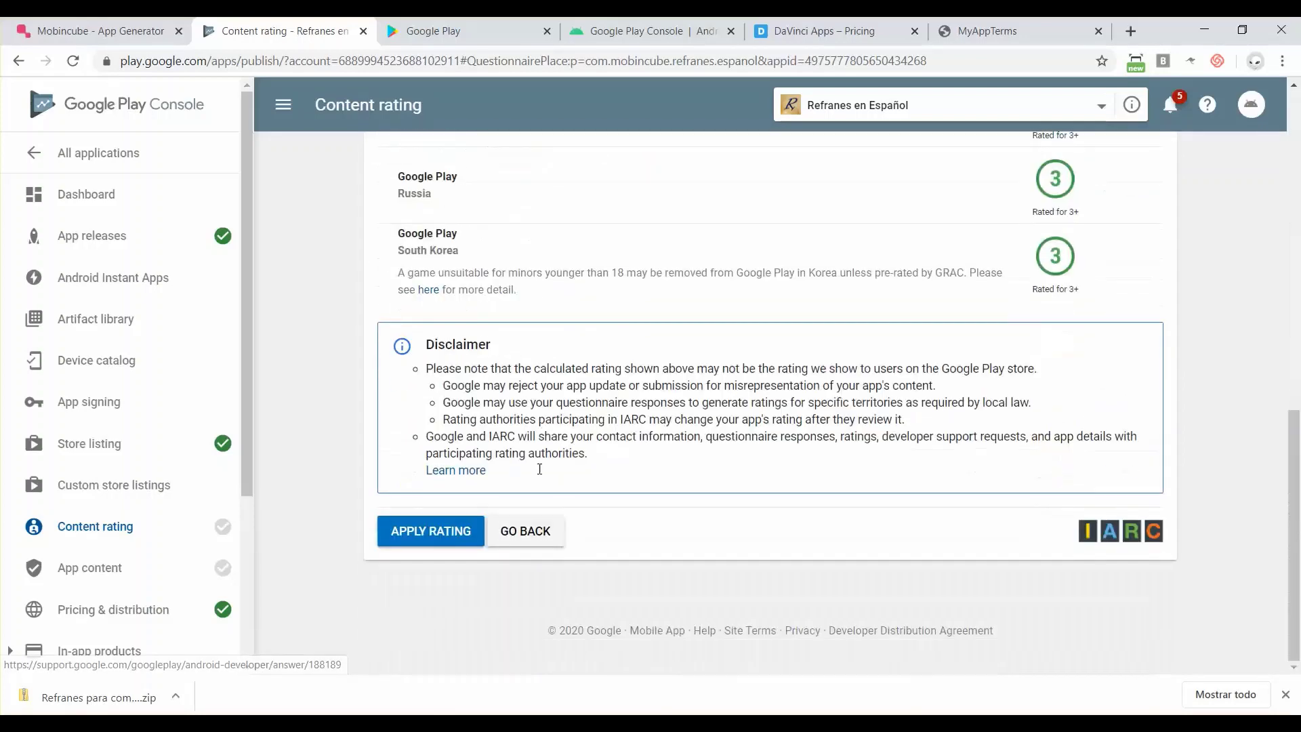
click(427, 530)
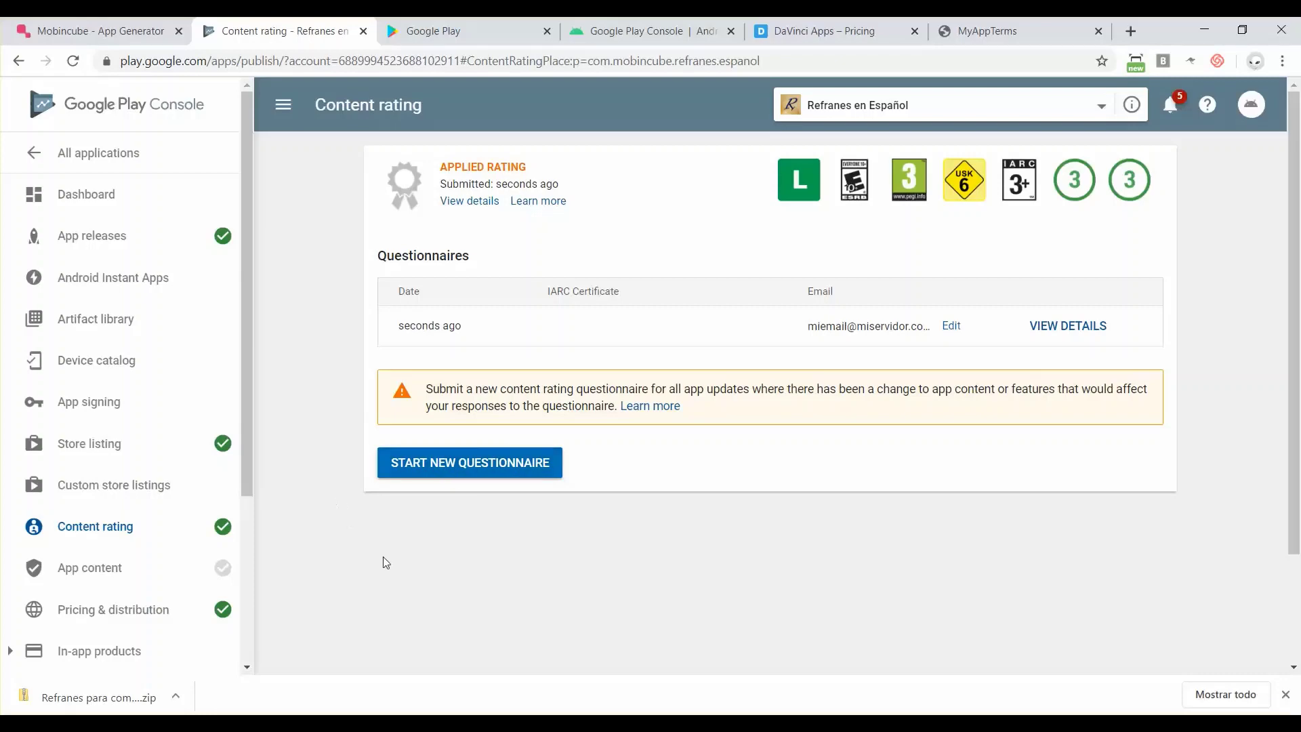
- Start the Target audience and content declaration under App content and set the target age groups to 16-17 and 18 and over
click(81, 575)
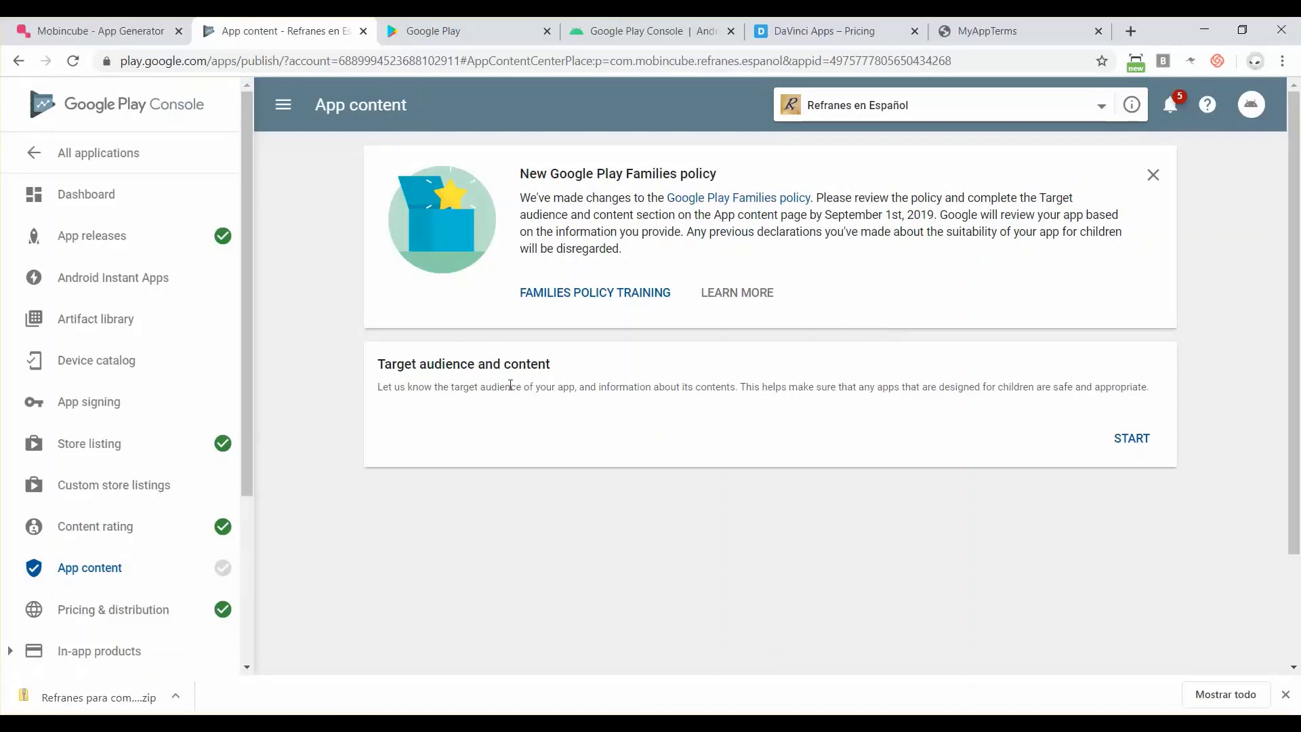
click(1133, 440)
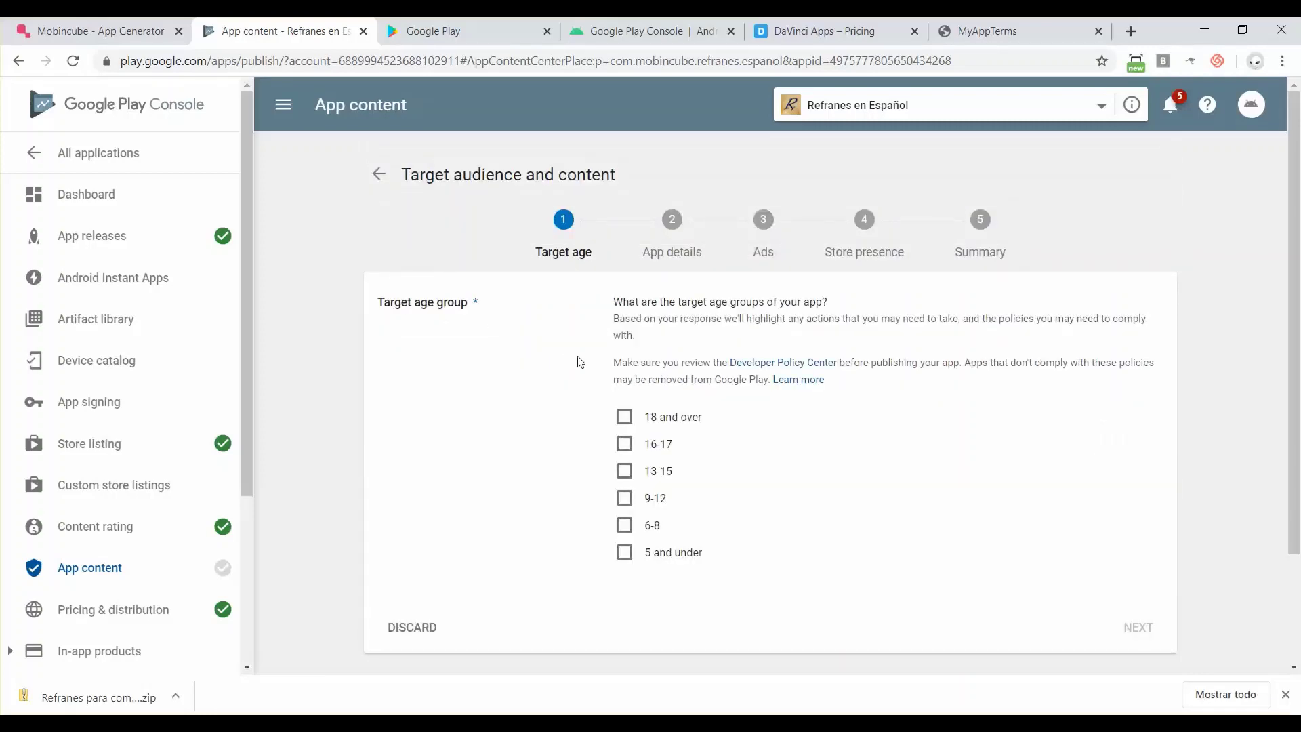
click(624, 445)
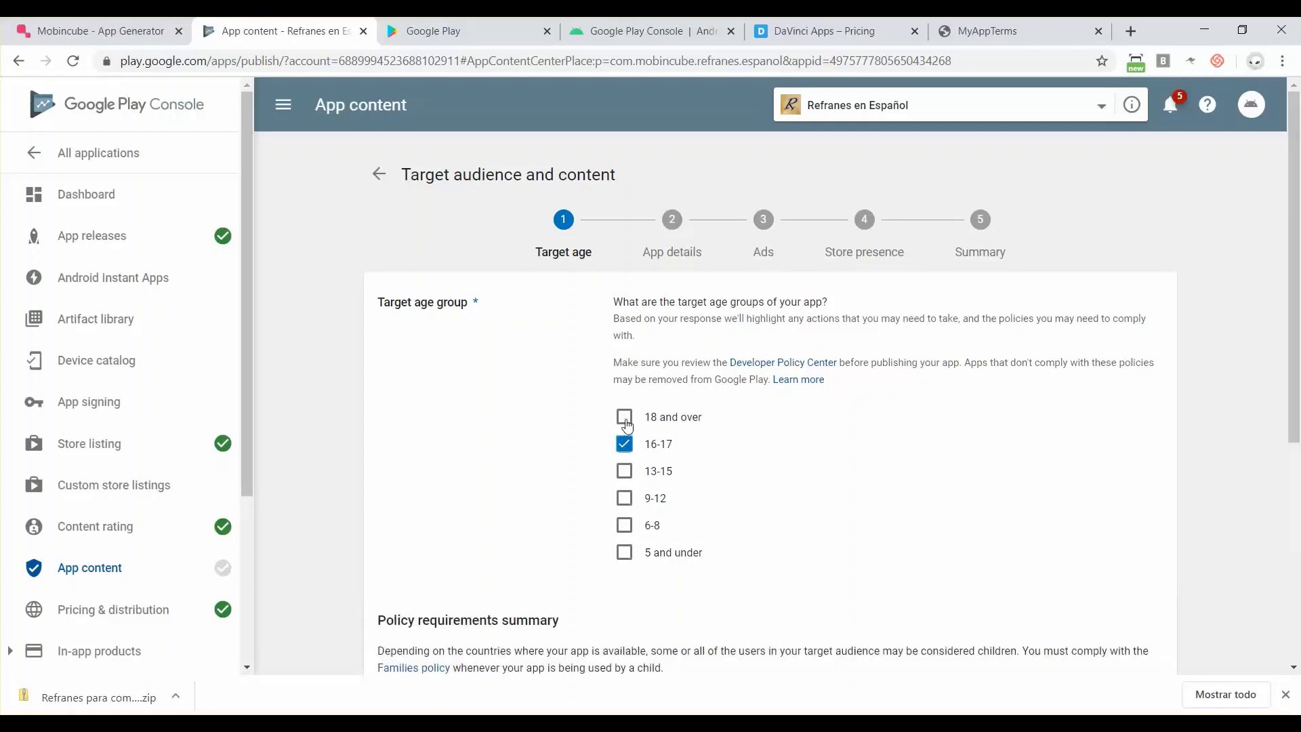
click(624, 422)
scroll(624, 478, down, 2)
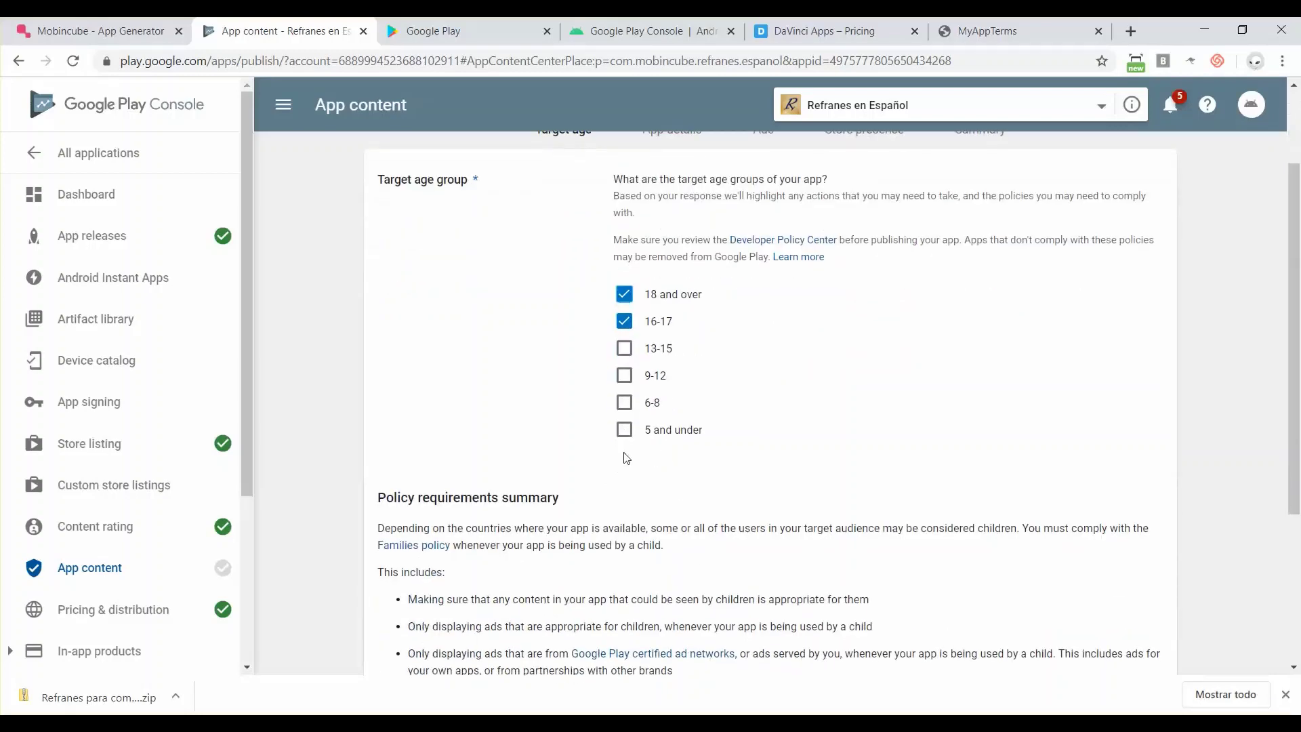
scroll(624, 458, down, 3)
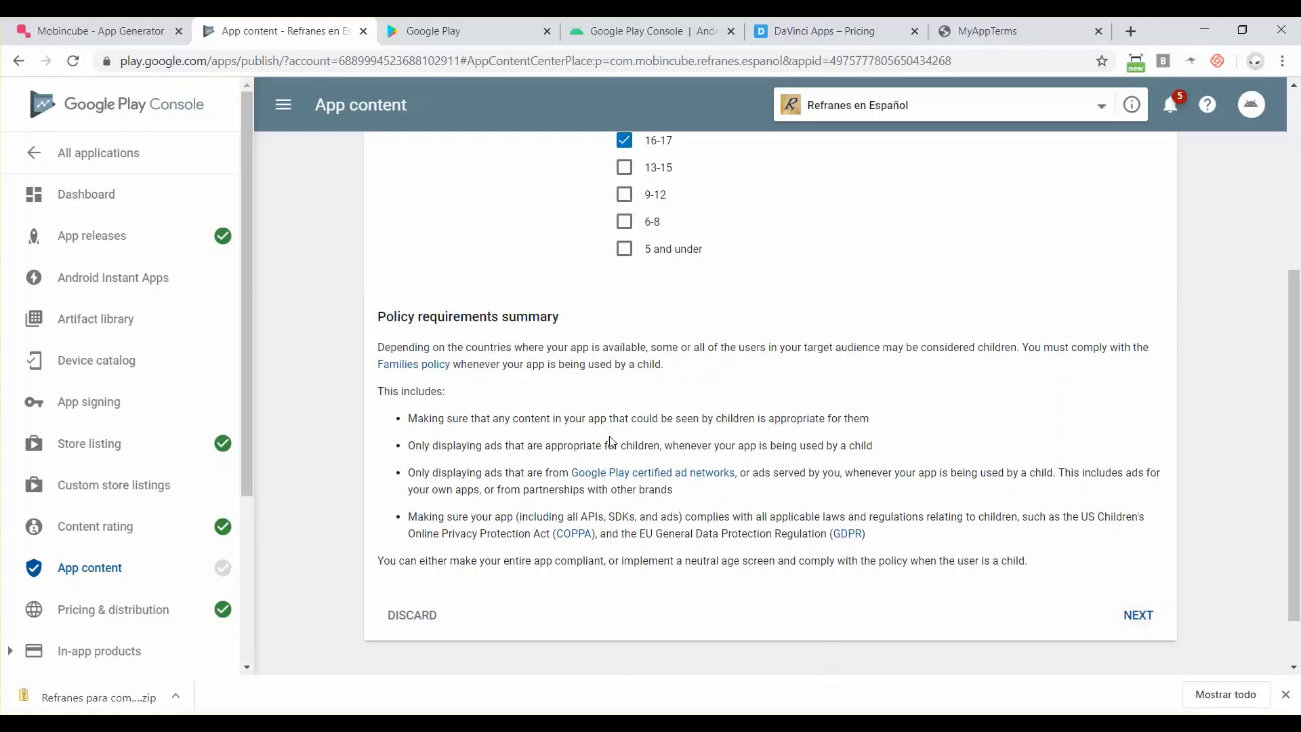
click(1131, 613)
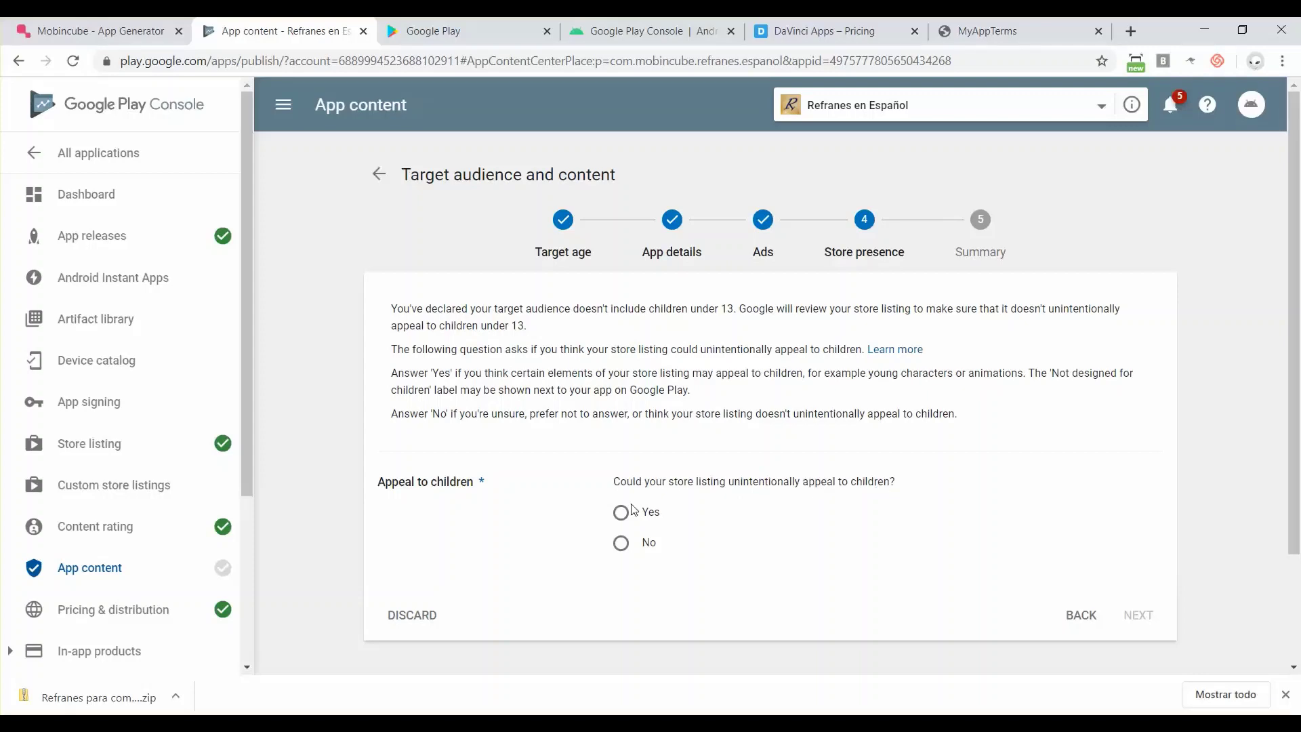
- Answer No to the store listing unintentionally appealing to children and submit the target audience declaration
click(621, 543)
click(1138, 628)
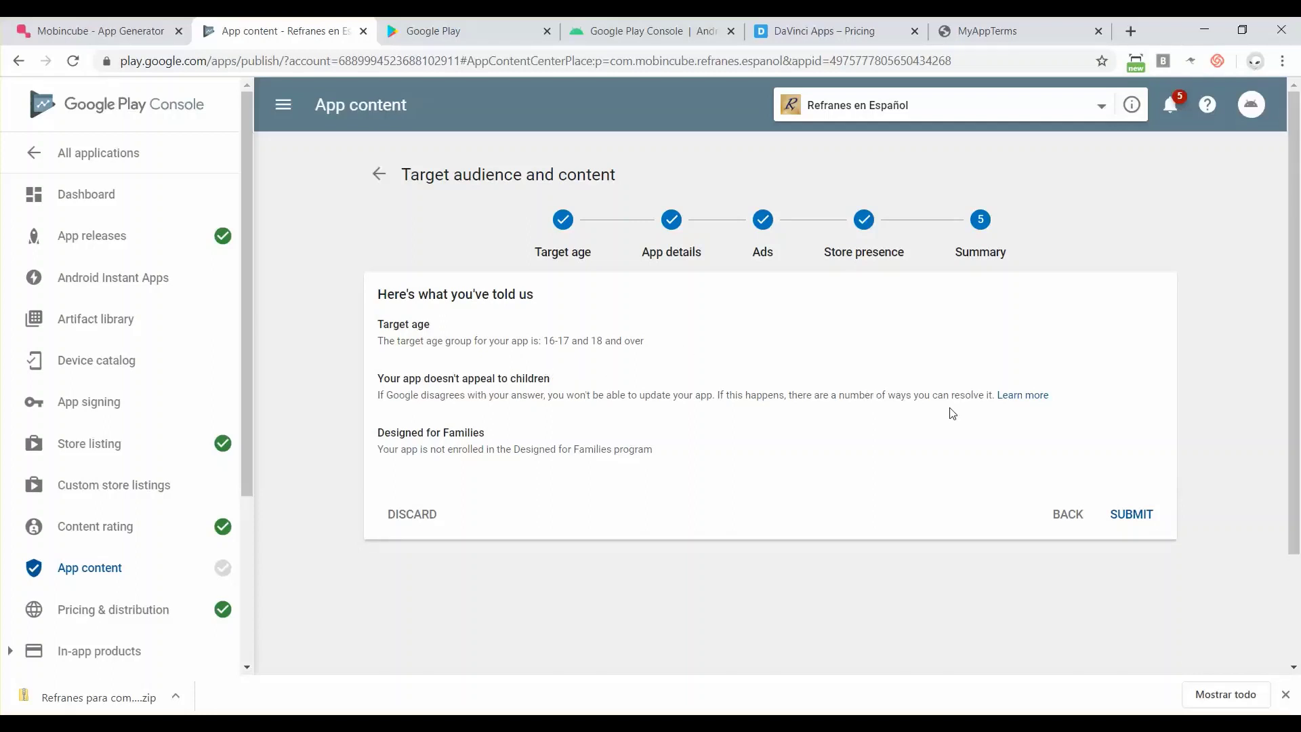
click(1140, 517)
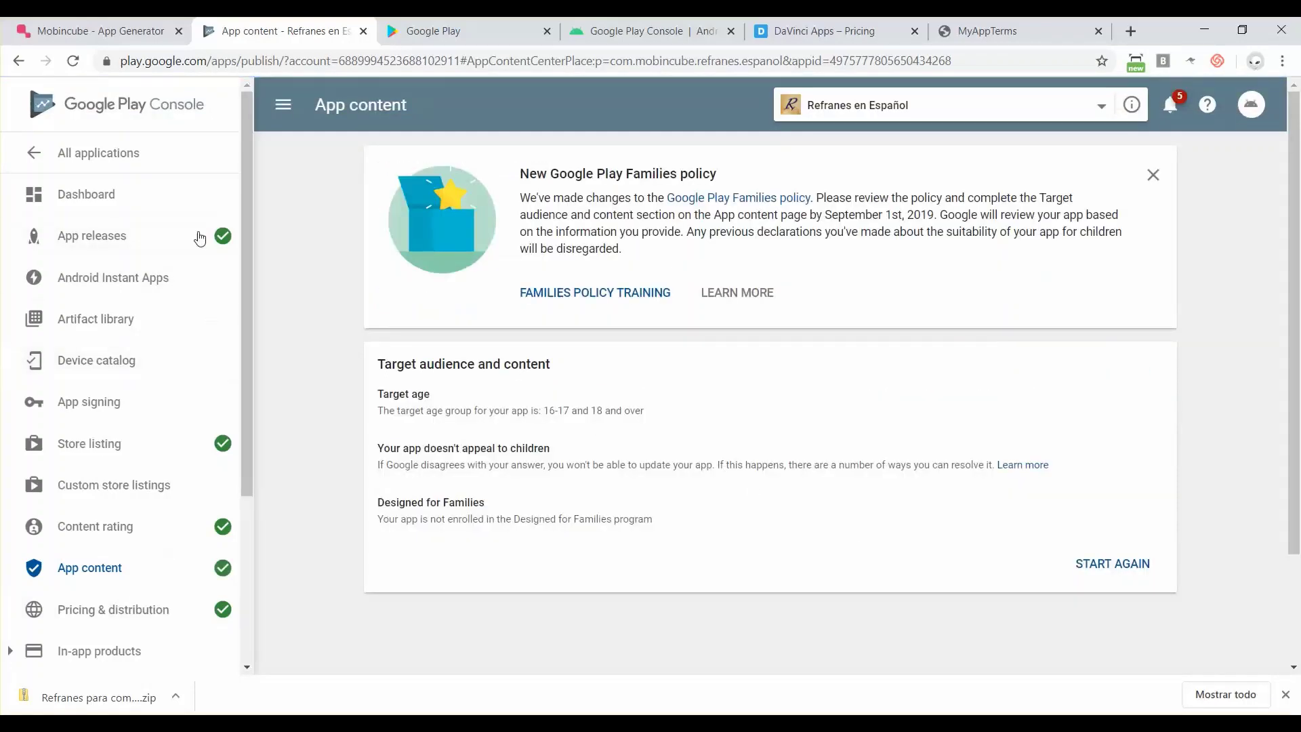
- Reopen the production release that has not been rolled out, check its APK and release notes, and proceed to its review
scroll(214, 420, down, 1)
scroll(214, 420, down, 5)
scroll(212, 421, up, 6)
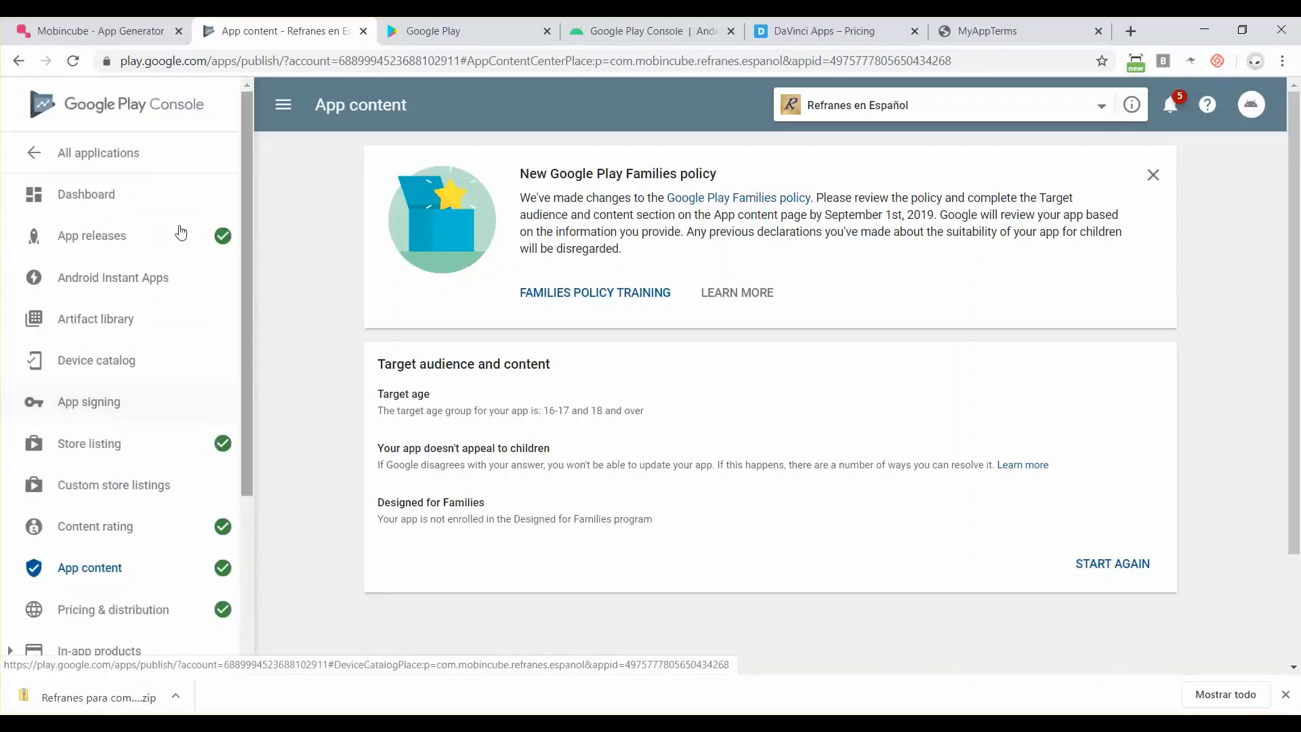
click(95, 235)
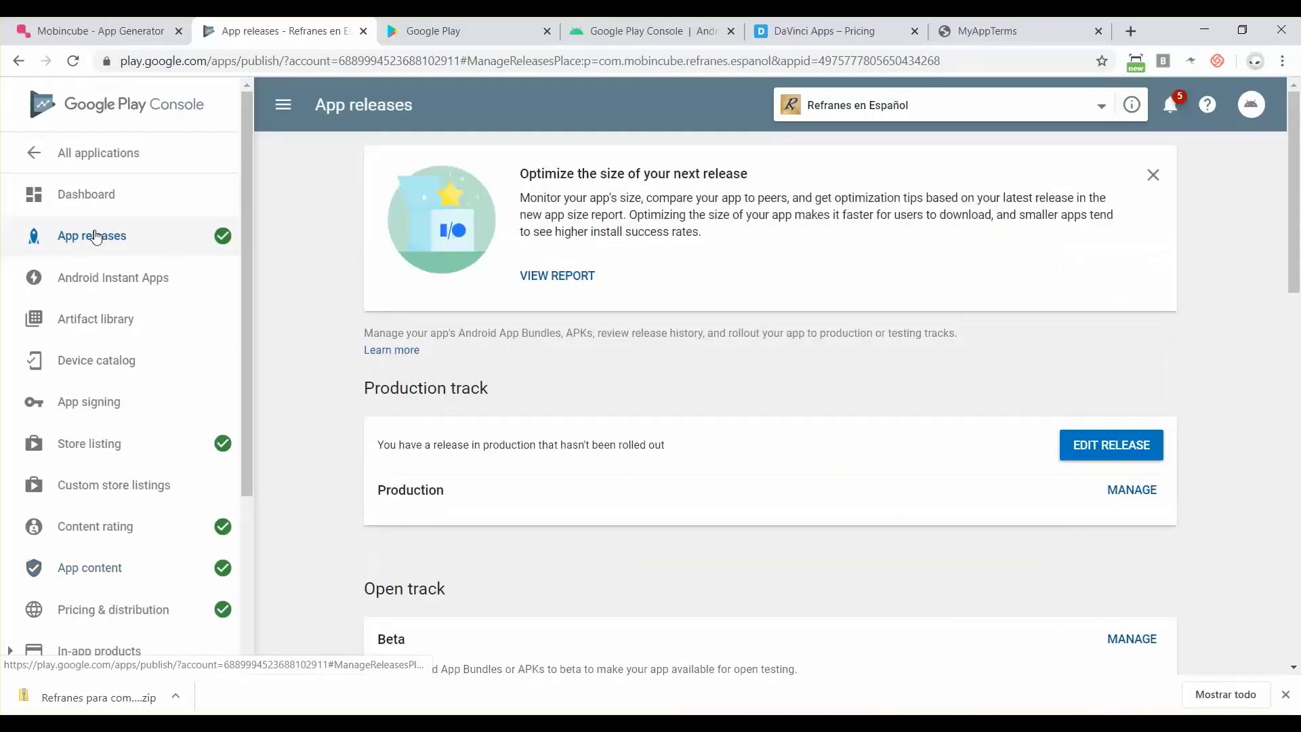
click(1107, 448)
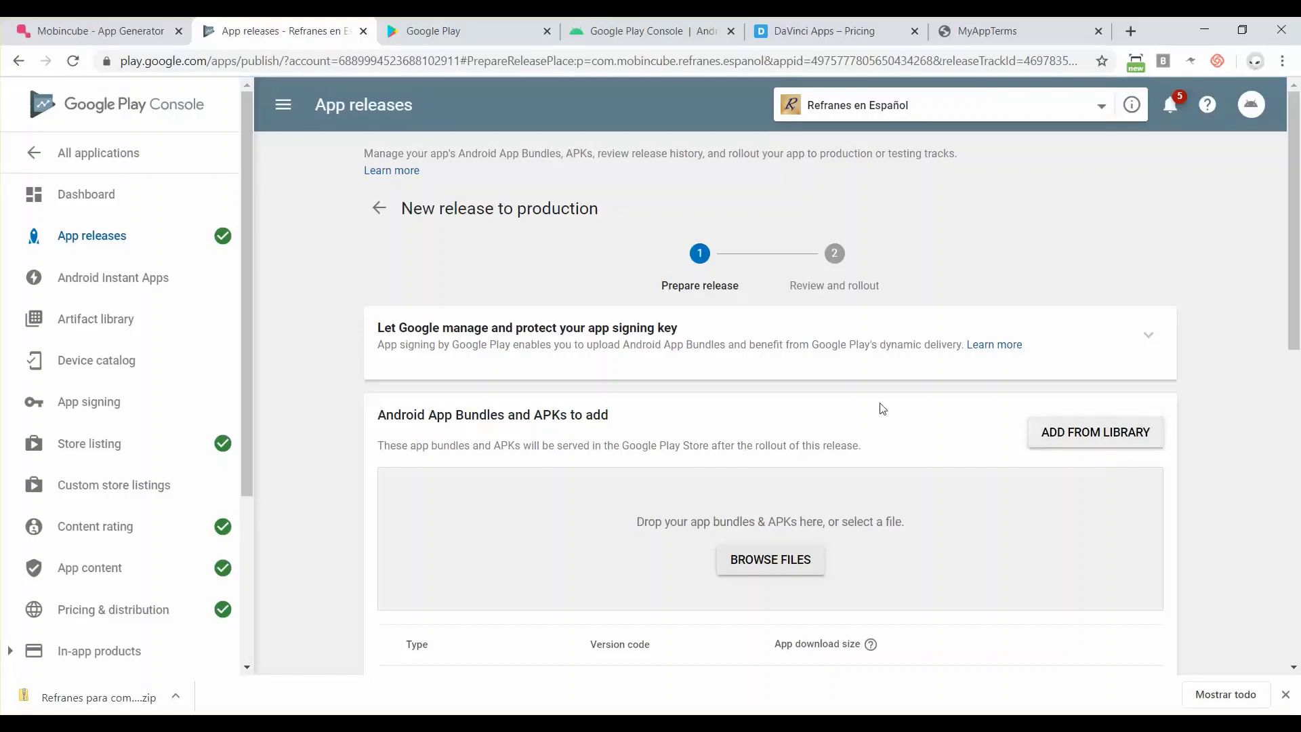
scroll(882, 407, down, 3)
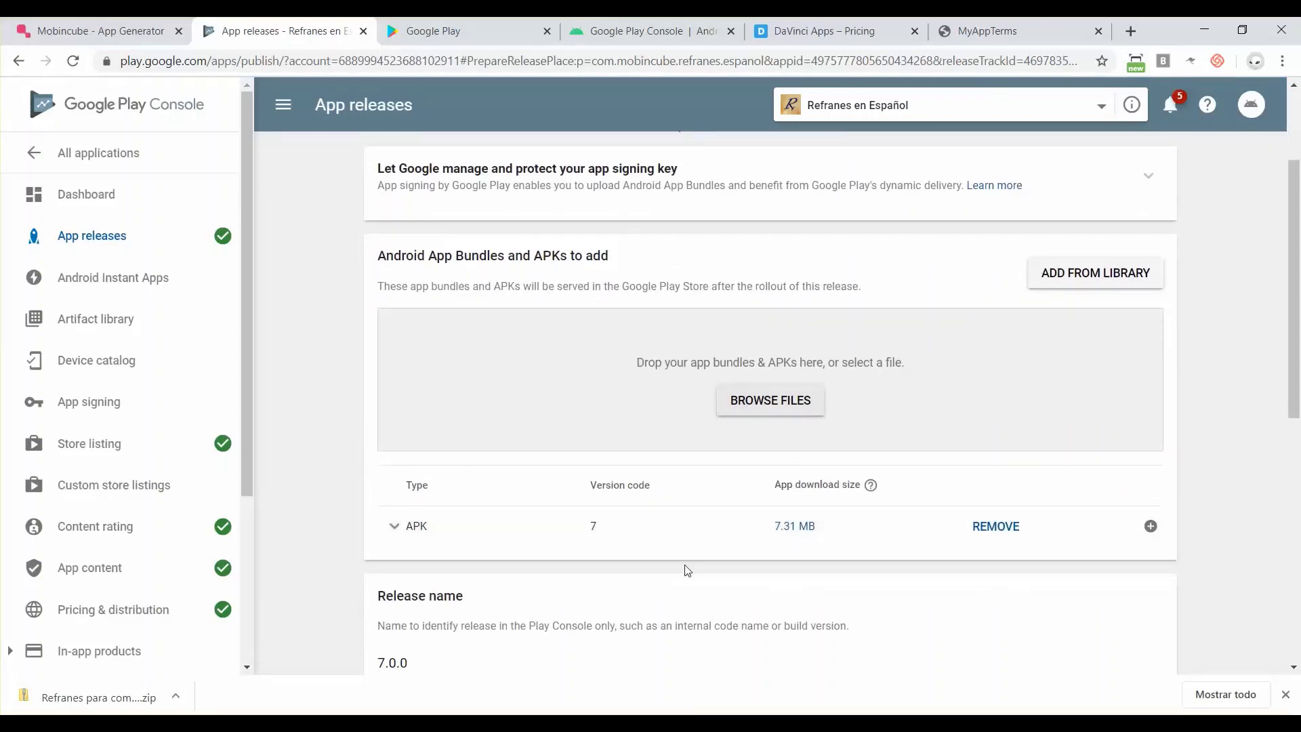
scroll(685, 566, down, 4)
scroll(685, 566, down, 5)
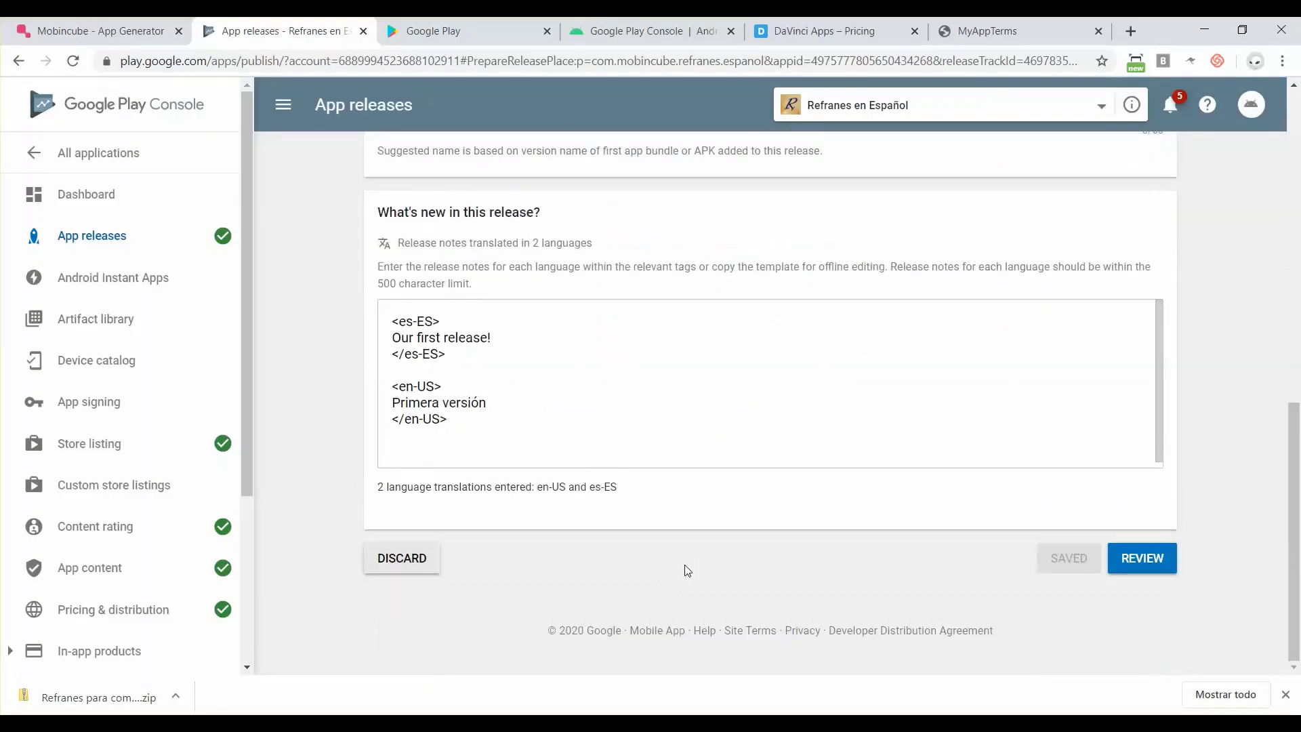
click(1141, 560)
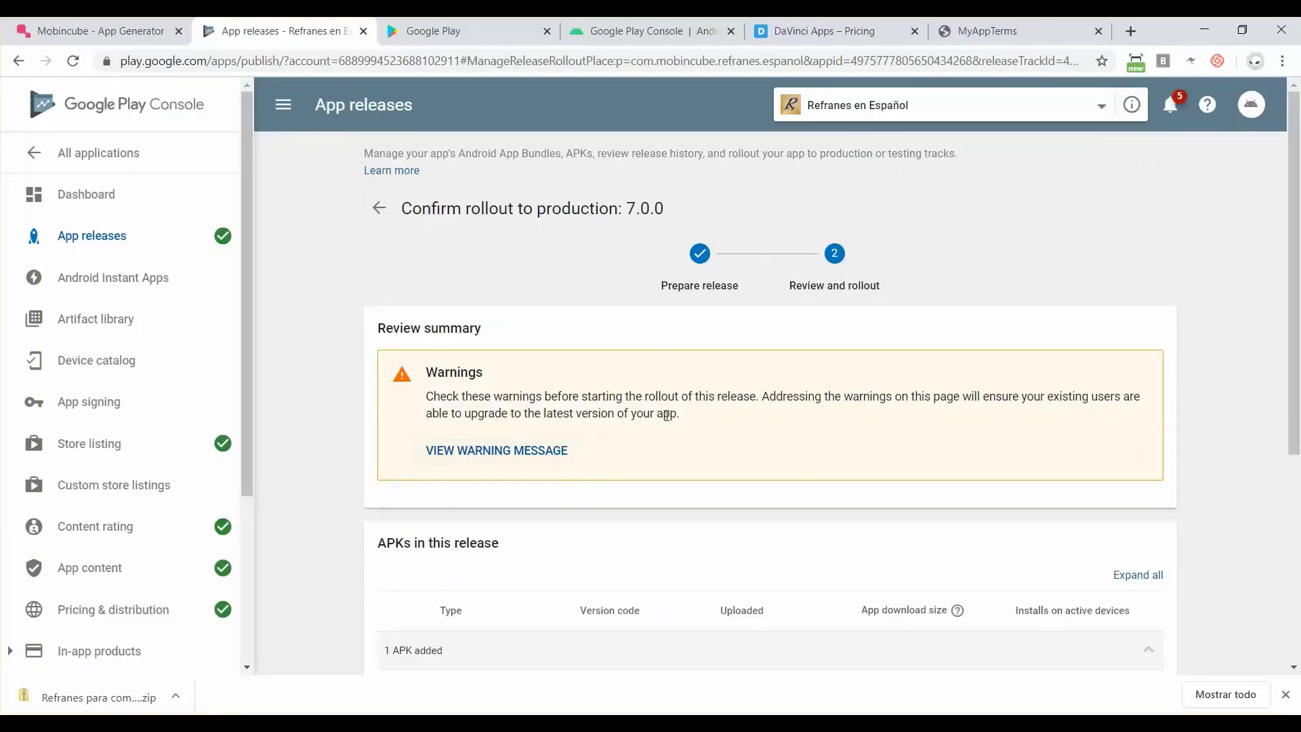
- Start the rollout of release 7.0.0 to production and confirm making the app available to all Play Store users
scroll(667, 420, down, 2)
scroll(748, 347, down, 3)
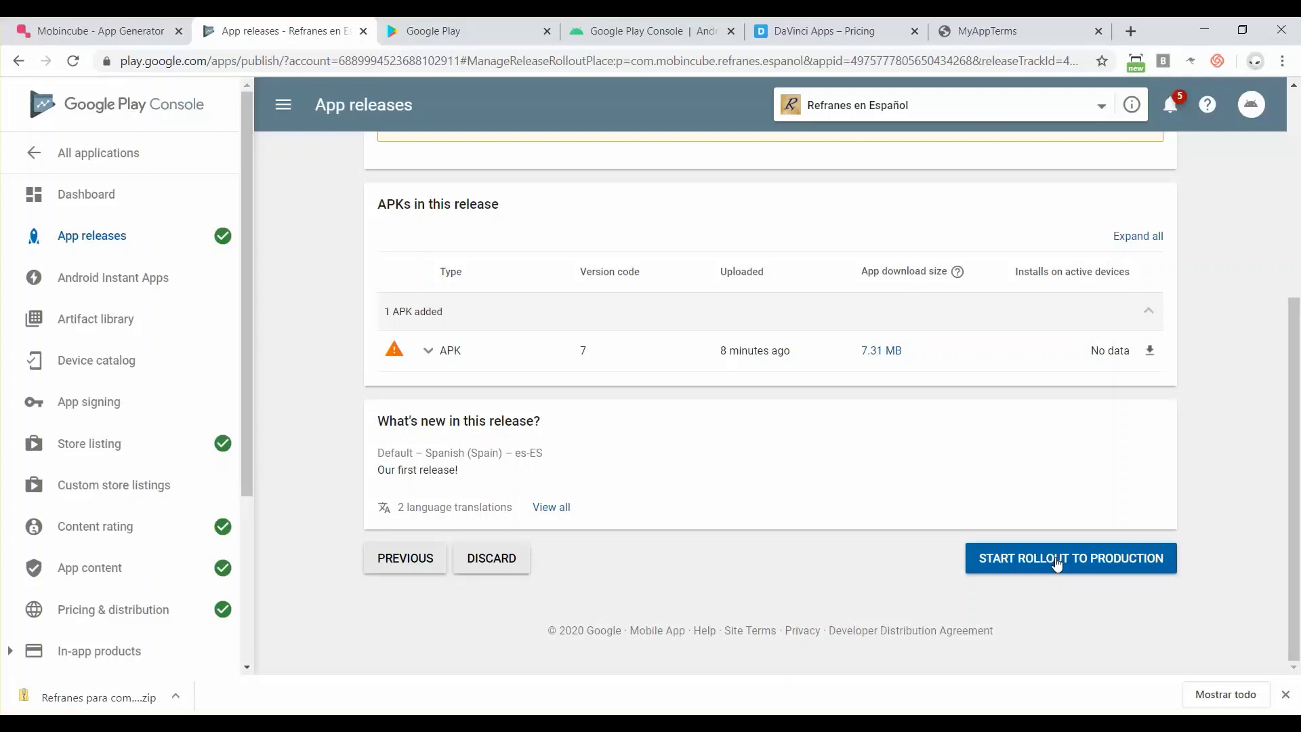
click(1056, 562)
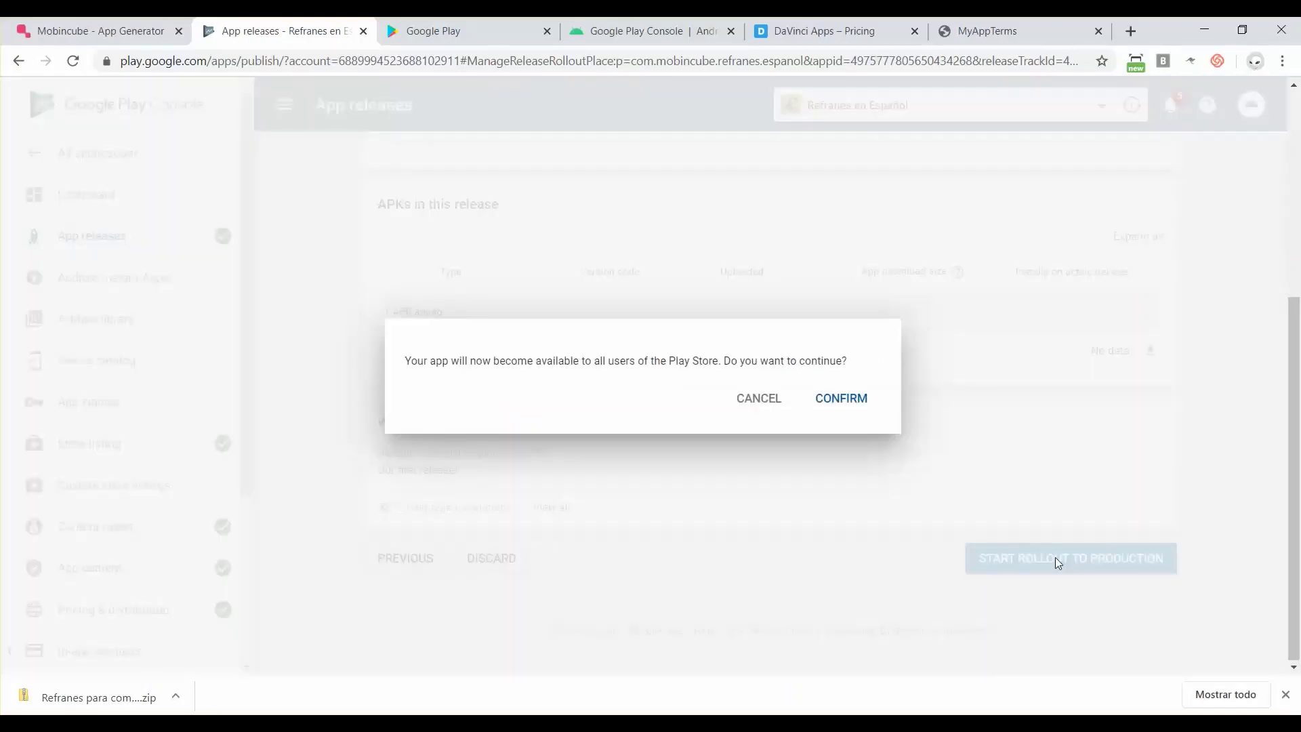
click(840, 406)
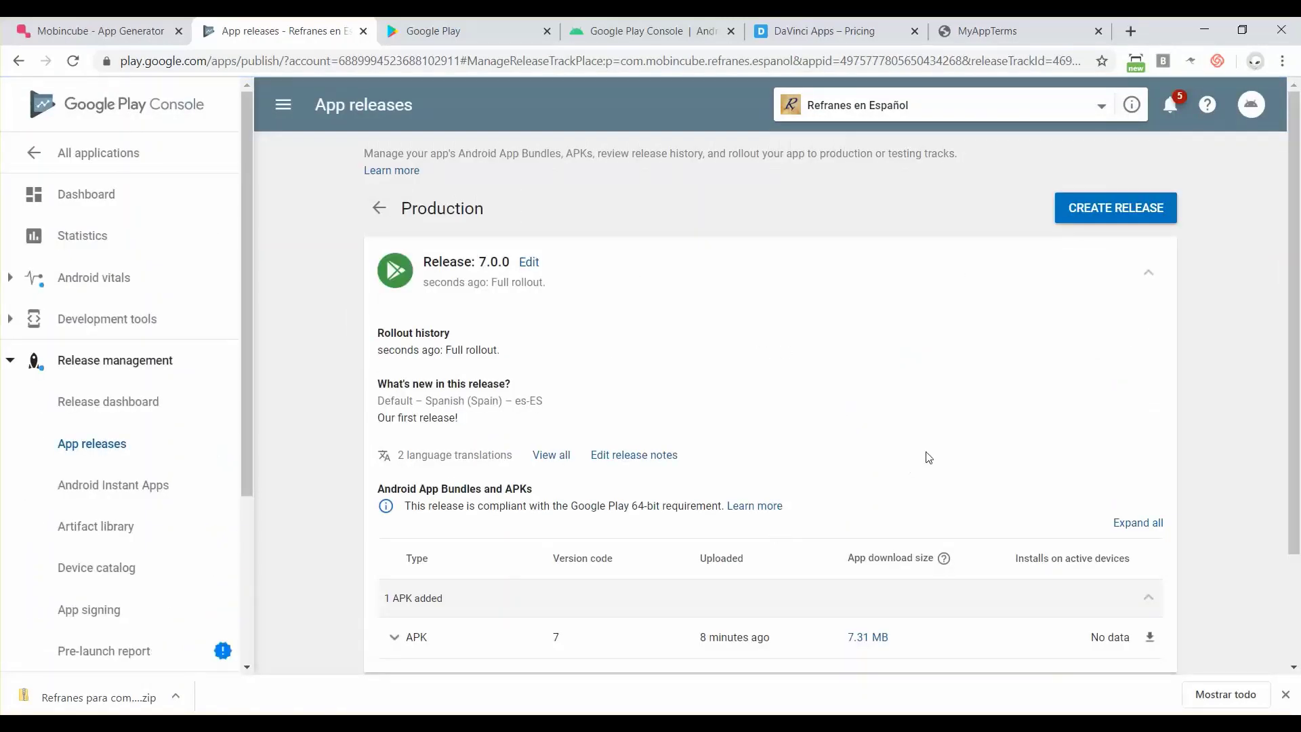
- Check the rolled-out release's details and the publication status of Refranes en Español in the list of all applications
scroll(928, 457, down, 2)
scroll(928, 457, up, 1)
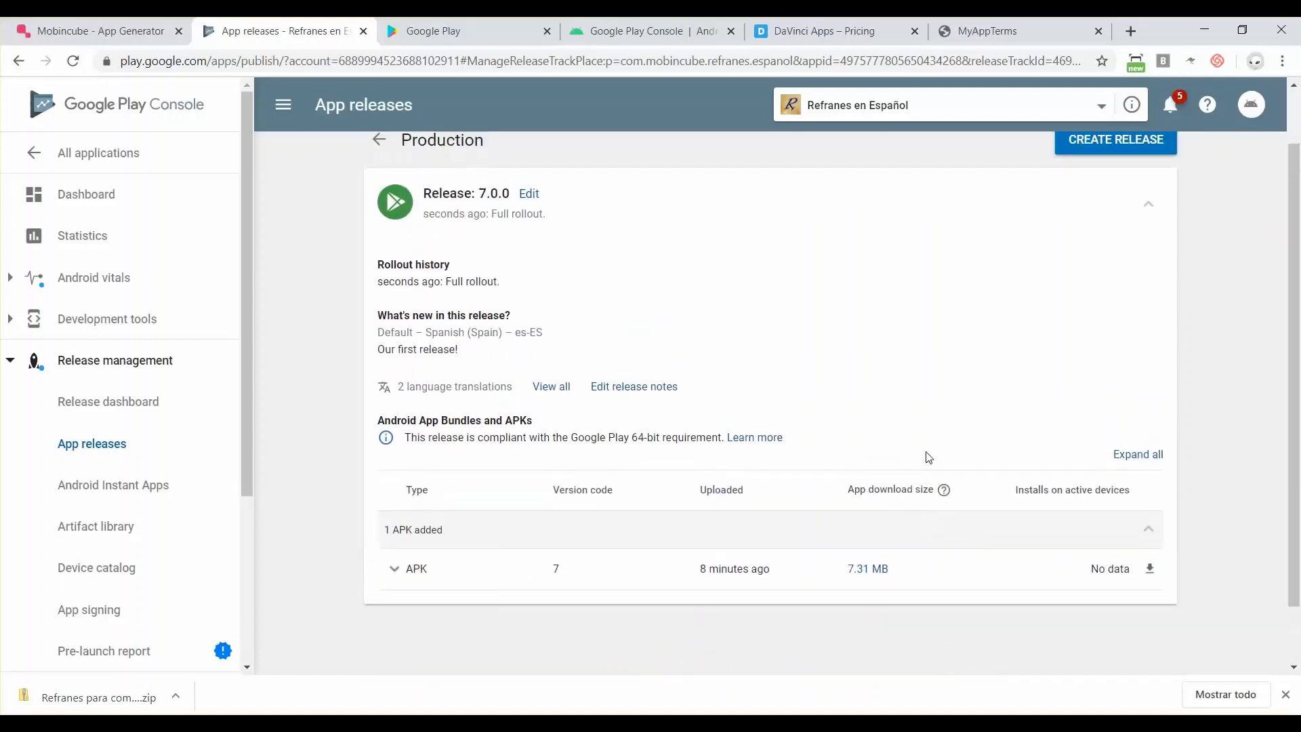
scroll(1169, 315, up, 1)
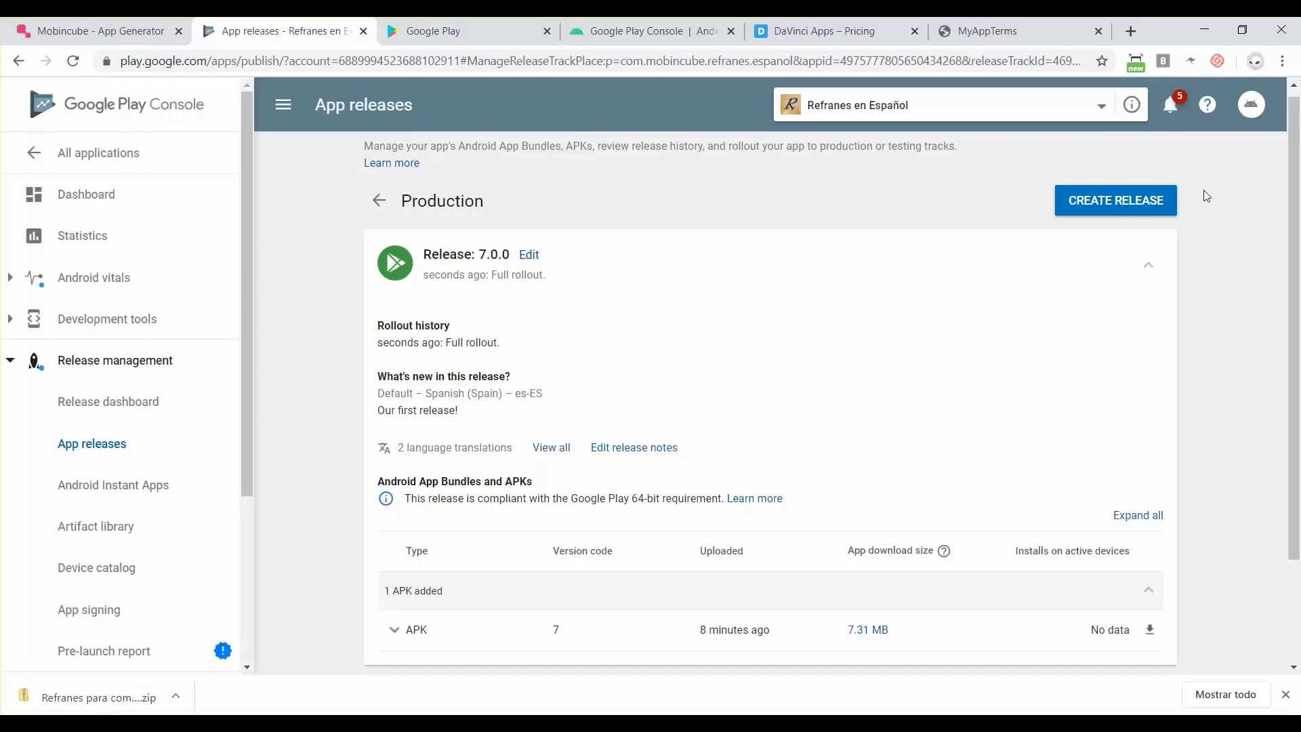
mouse_move(1133, 108)
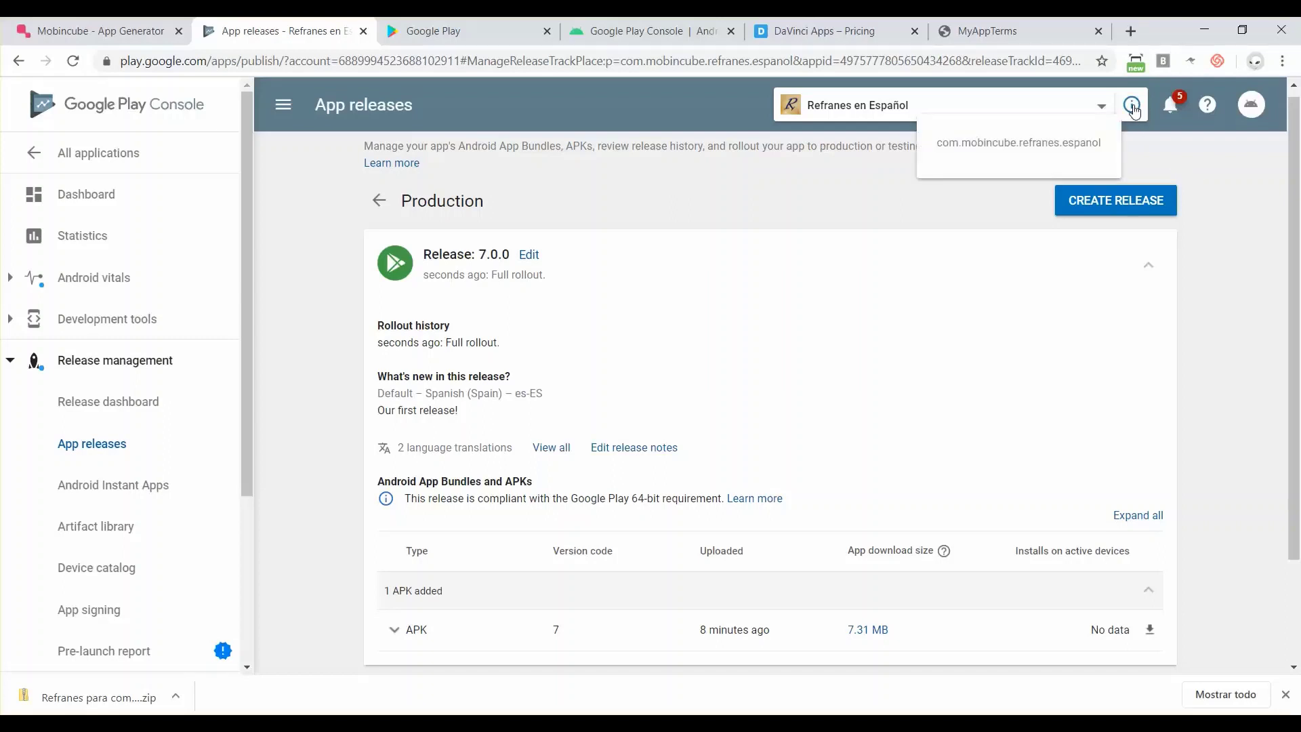
click(1101, 106)
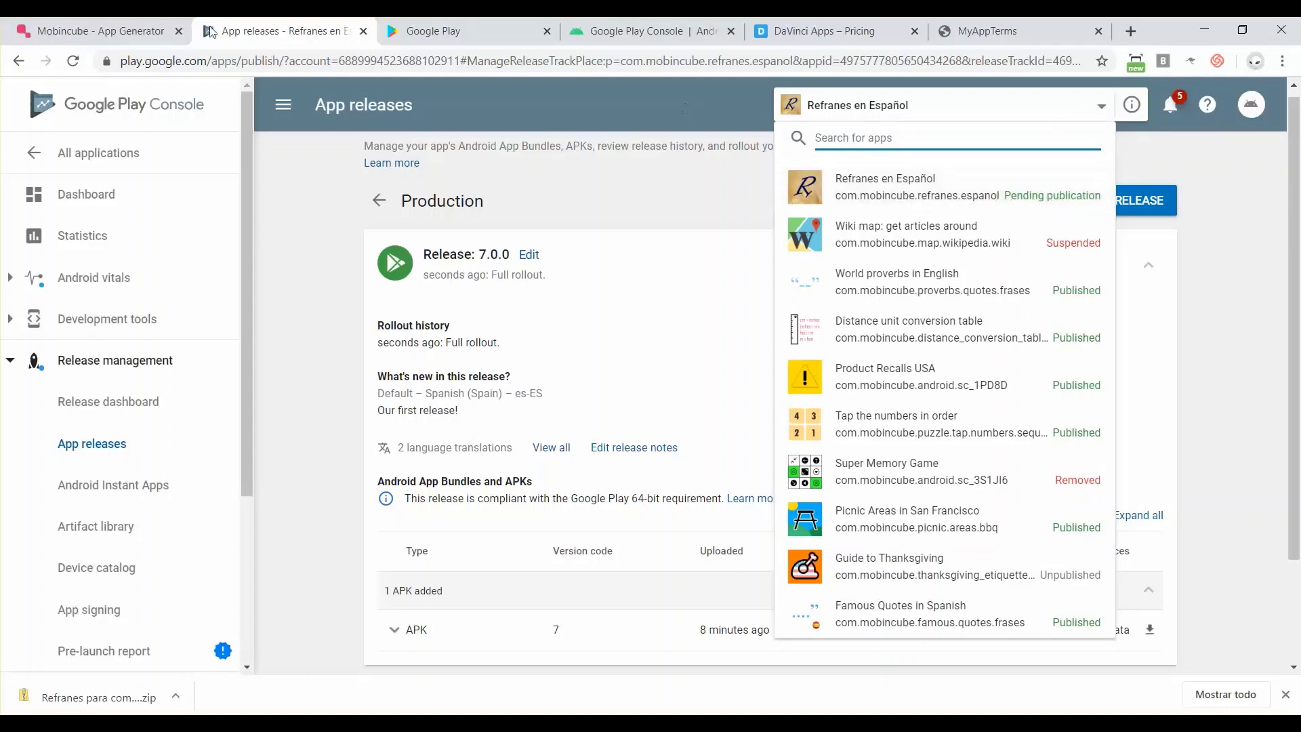
click(89, 156)
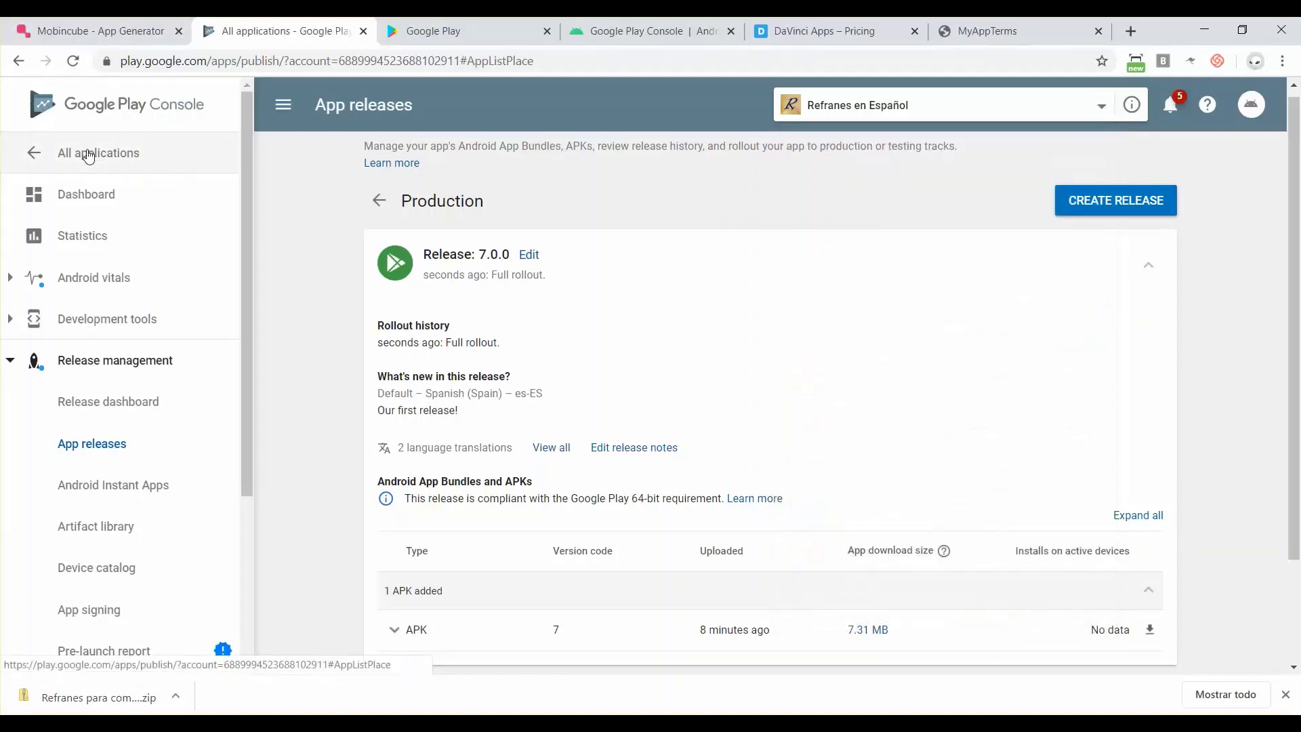
scroll(299, 433, down, 3)
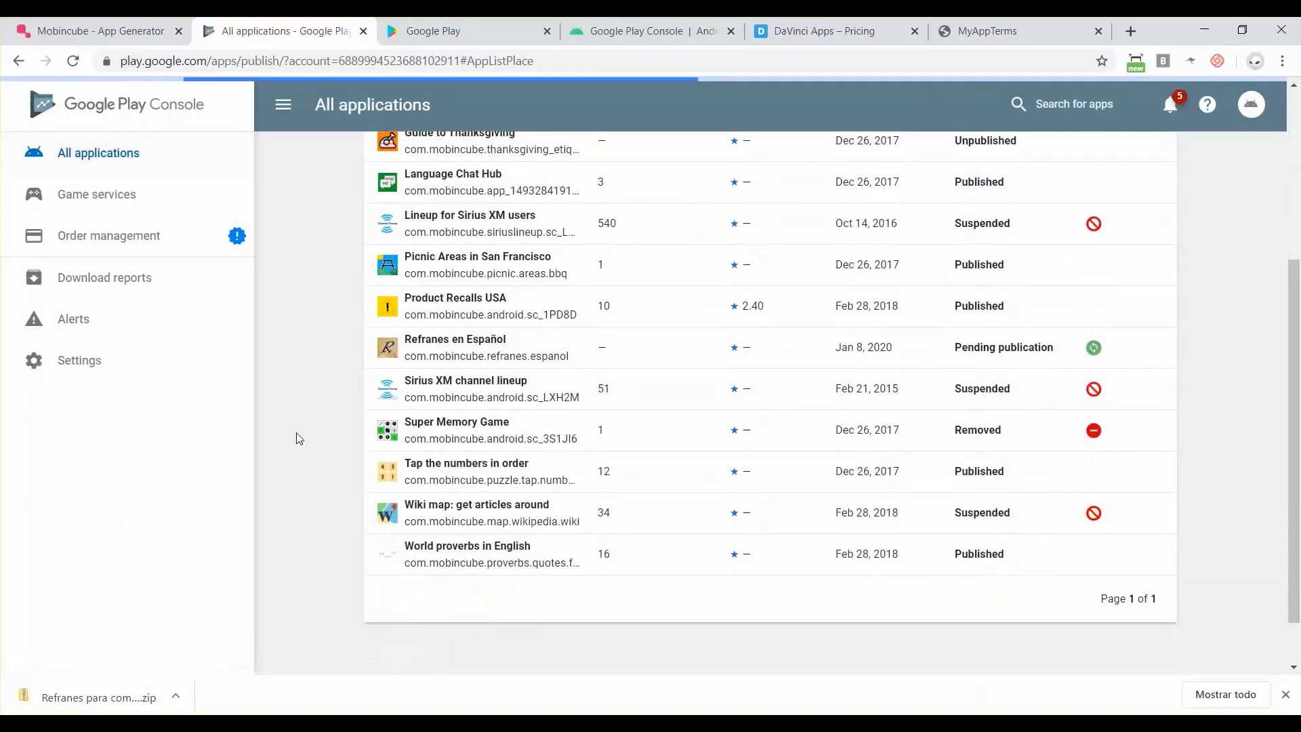